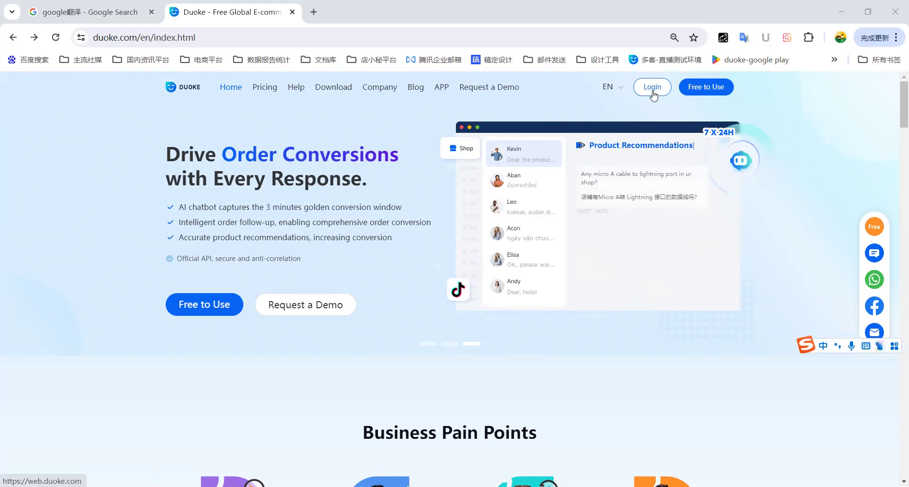
# Step: Sign in to the Duoke web app with a refreshed verification code and dismiss the first announcement
pyautogui.click(653, 94)
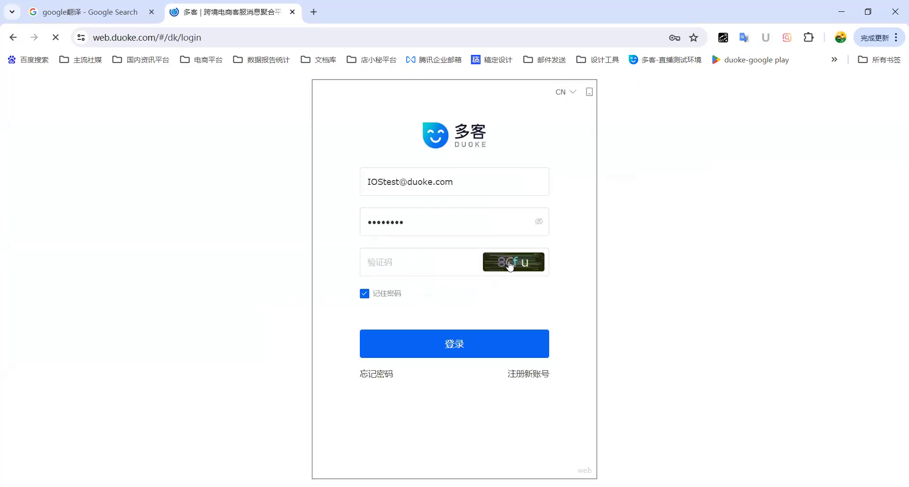
pyautogui.click(510, 264)
pyautogui.click(460, 264)
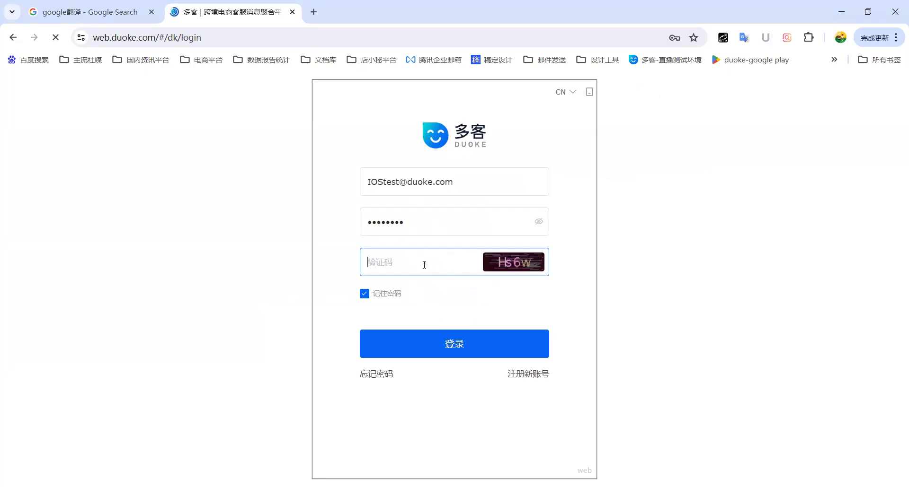
pyautogui.write('hs6w')
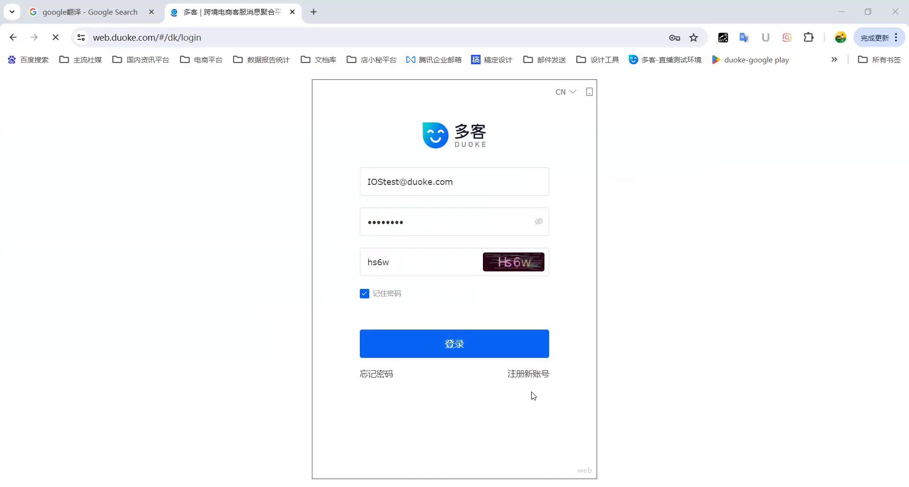
pyautogui.click(447, 346)
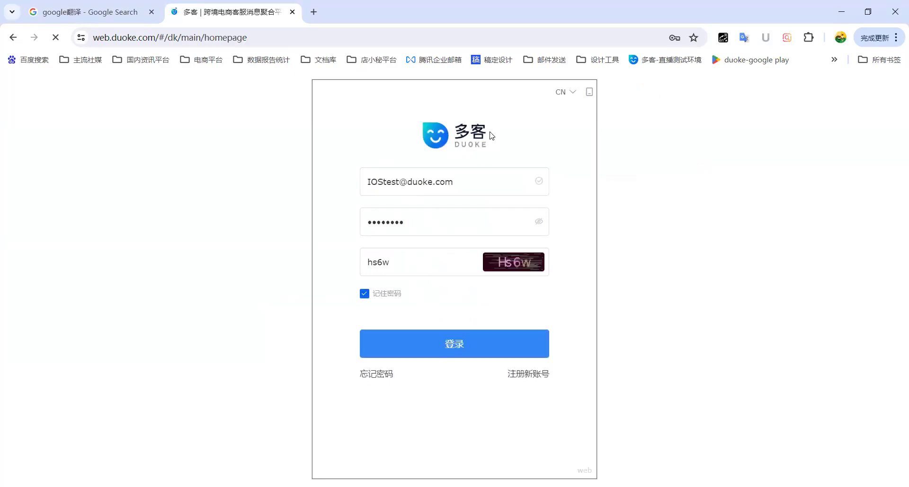
pyautogui.click(649, 137)
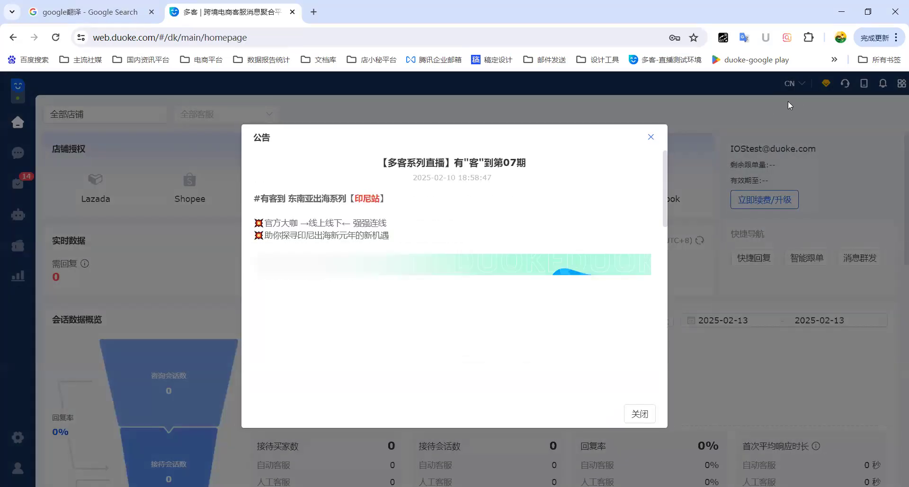
# Step: Close the remaining announcements, including the Mercado one, switch the language to EN, and open the chat inbox
pyautogui.click(650, 137)
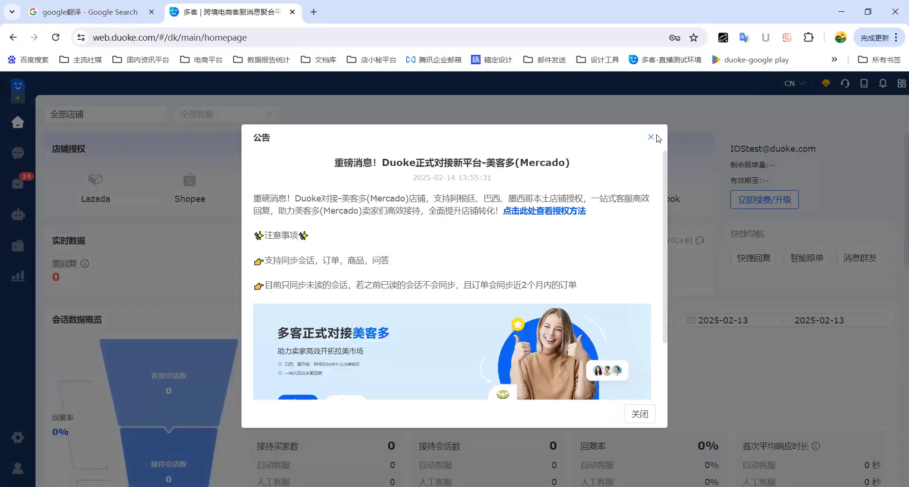
pyautogui.click(650, 137)
pyautogui.moveTo(795, 83)
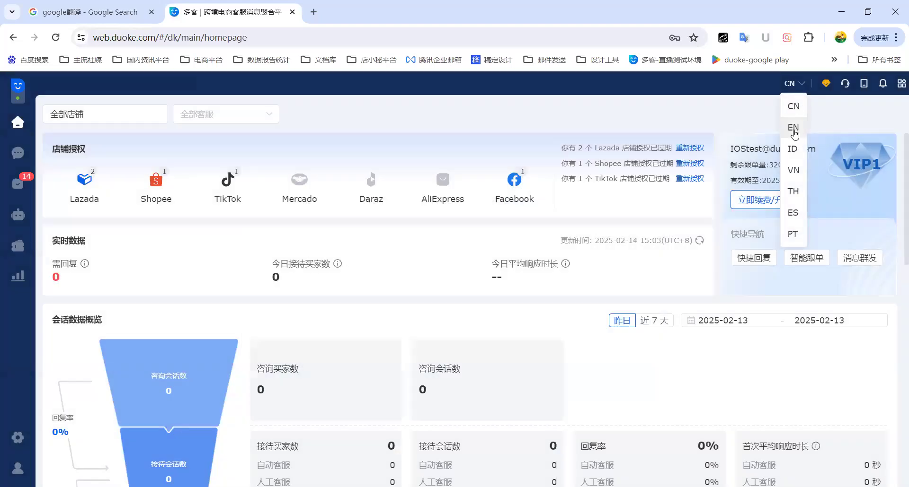
pyautogui.click(793, 130)
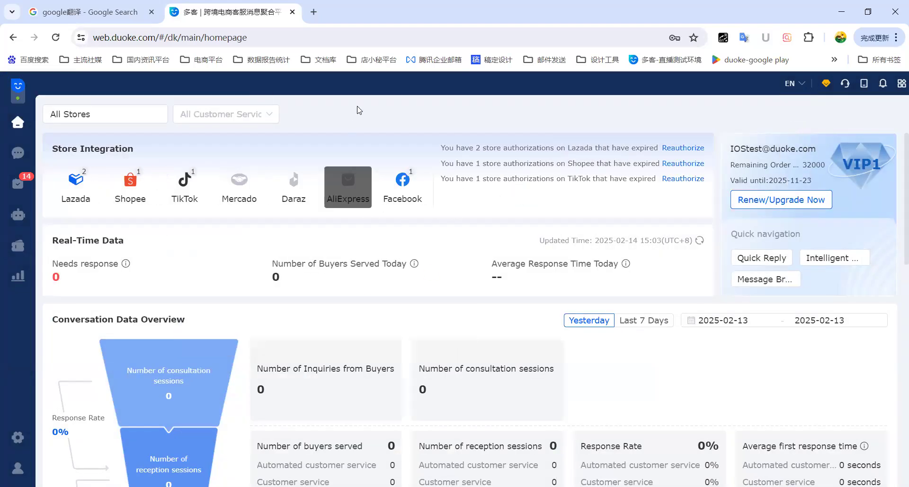
pyautogui.moveTo(406, 281)
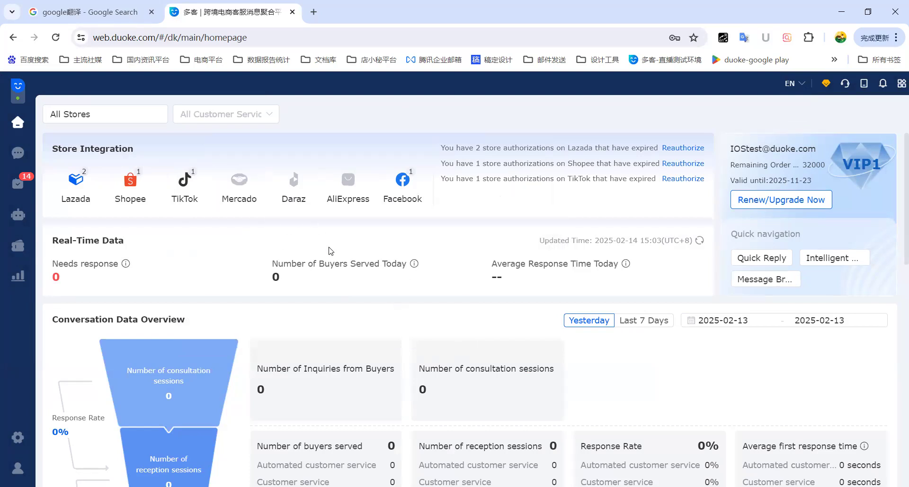
pyautogui.click(17, 157)
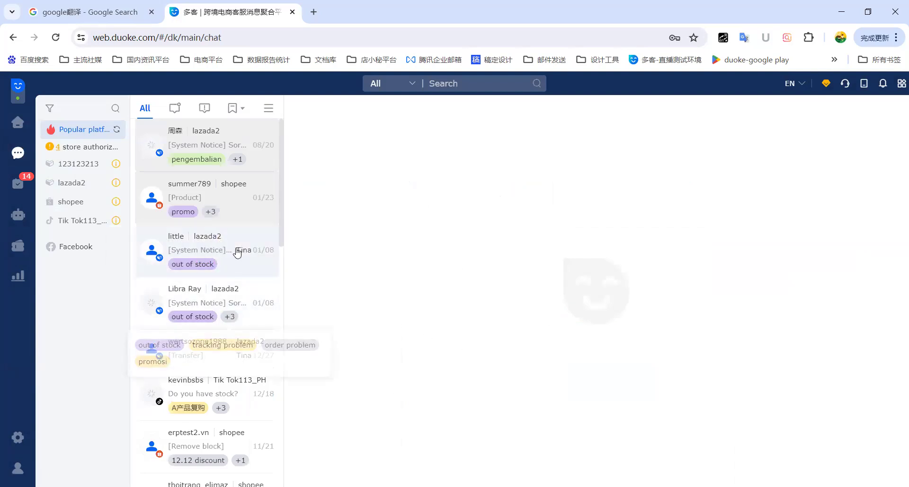
# Step: Open the lazada2 buyer's conversation and place the cursor in its reply box
pyautogui.click(211, 254)
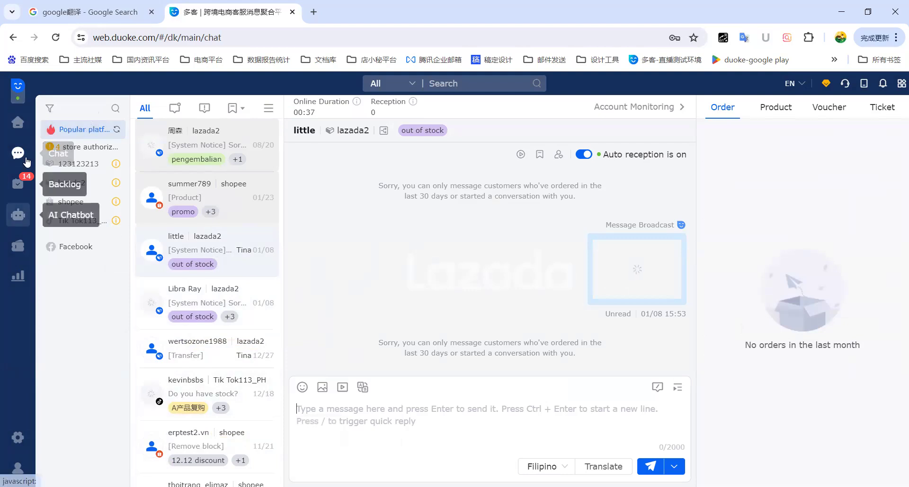
pyautogui.scroll(-10, 208, 236)
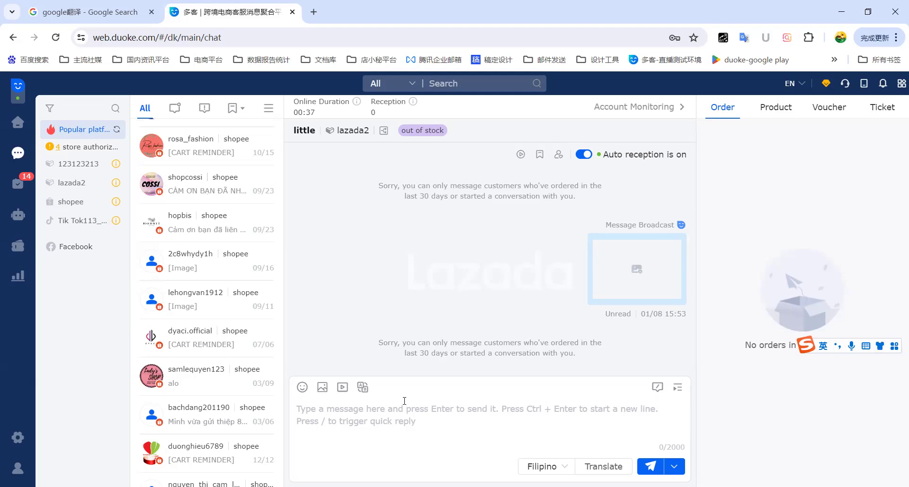
pyautogui.click(496, 427)
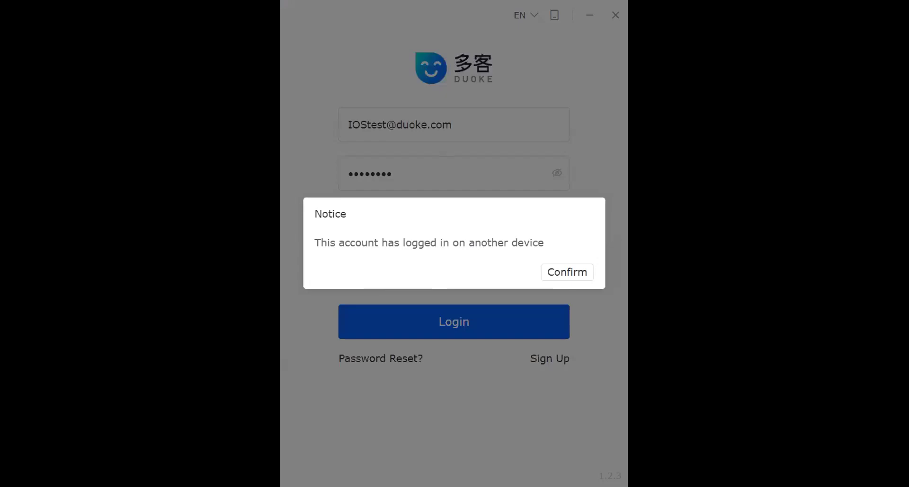
# Step: Confirm the logged-elsewhere notice, log in with a fresh verification code, and maximize the window
pyautogui.click(561, 275)
pyautogui.click(502, 211)
pyautogui.click(394, 219)
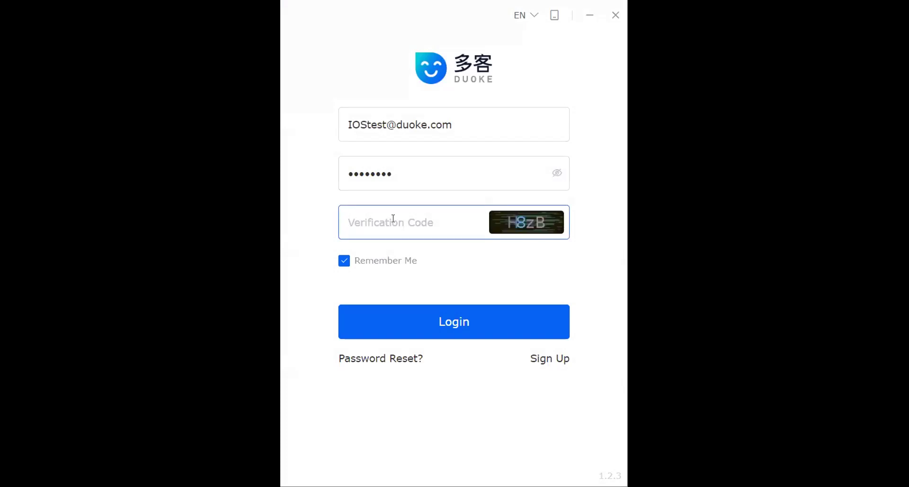
pyautogui.write('h8zb')
pyautogui.press('Return')
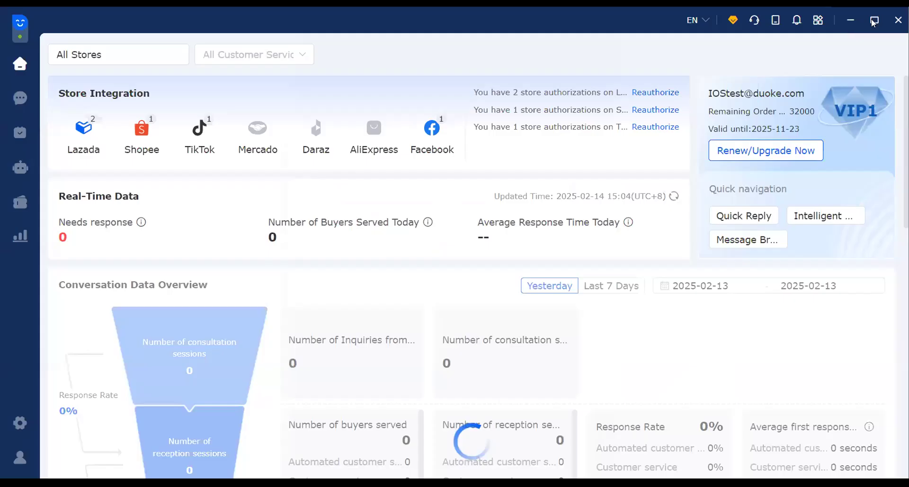
pyautogui.click(873, 22)
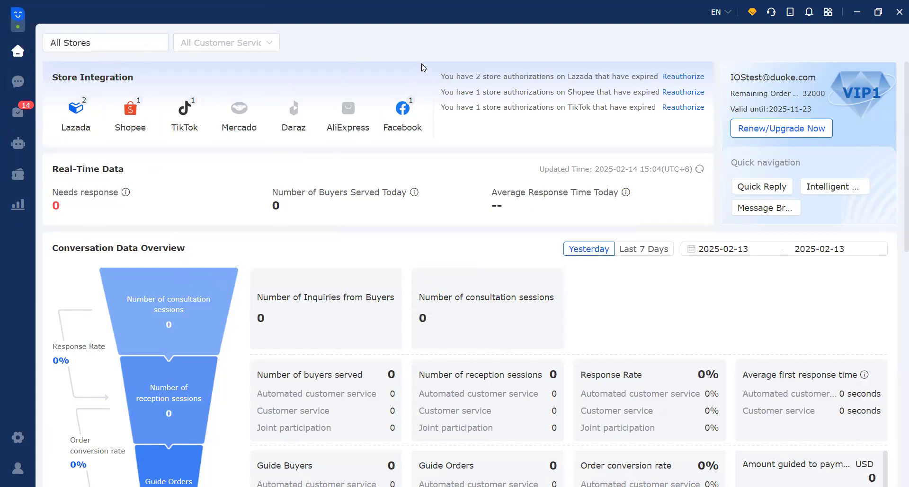
pyautogui.click(121, 46)
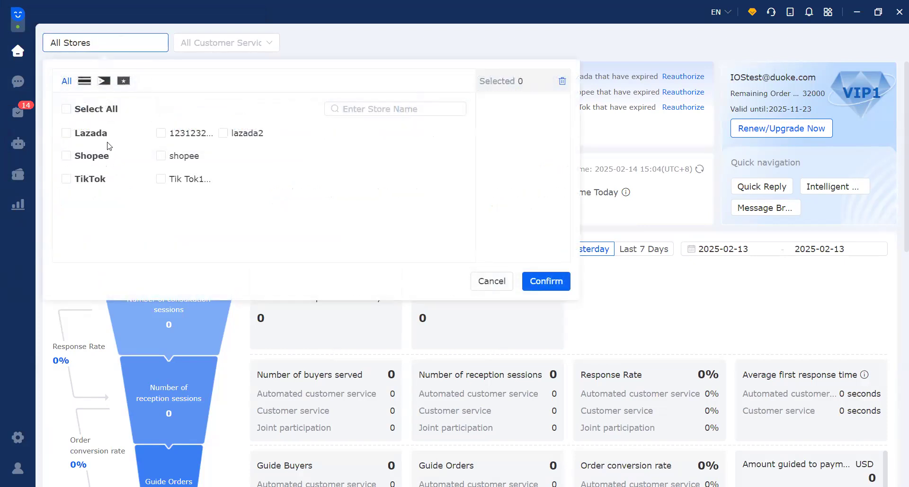
pyautogui.click(298, 44)
pyautogui.click(252, 45)
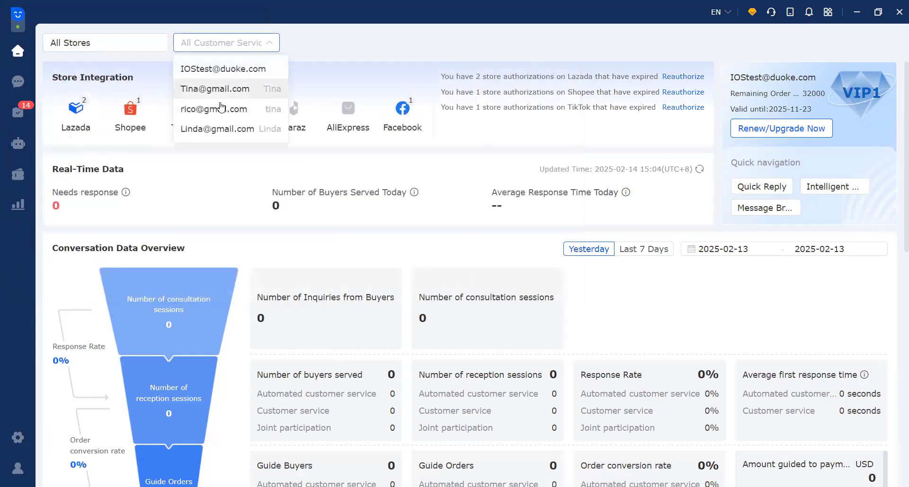
pyautogui.click(332, 42)
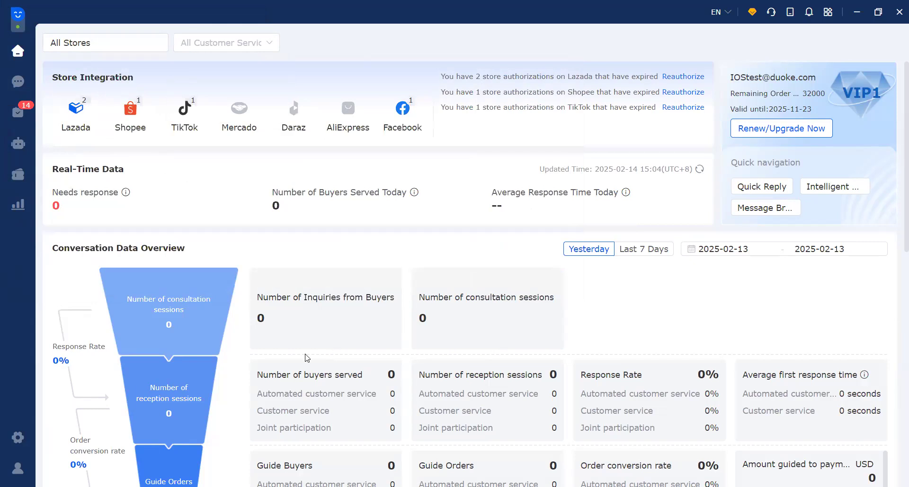
pyautogui.scroll(-3, 198, 167)
pyautogui.scroll(3, 263, 296)
pyautogui.scroll(-3, 263, 254)
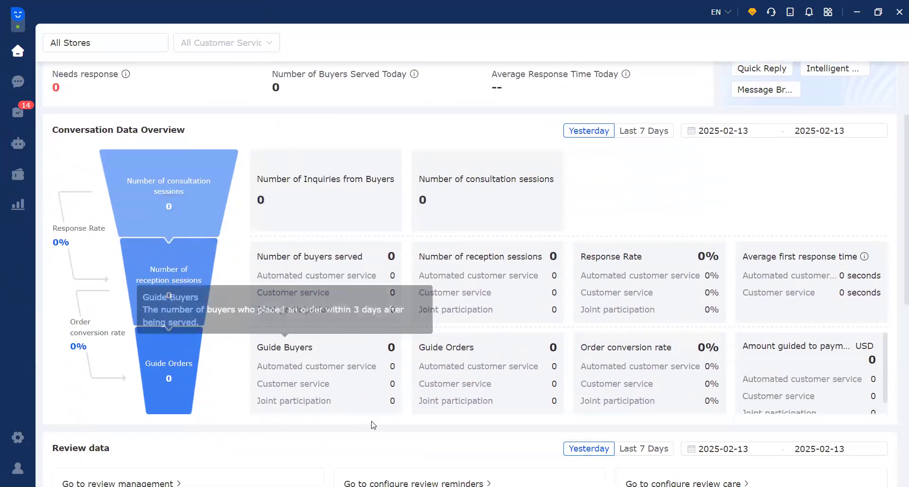
pyautogui.scroll(3, 356, 381)
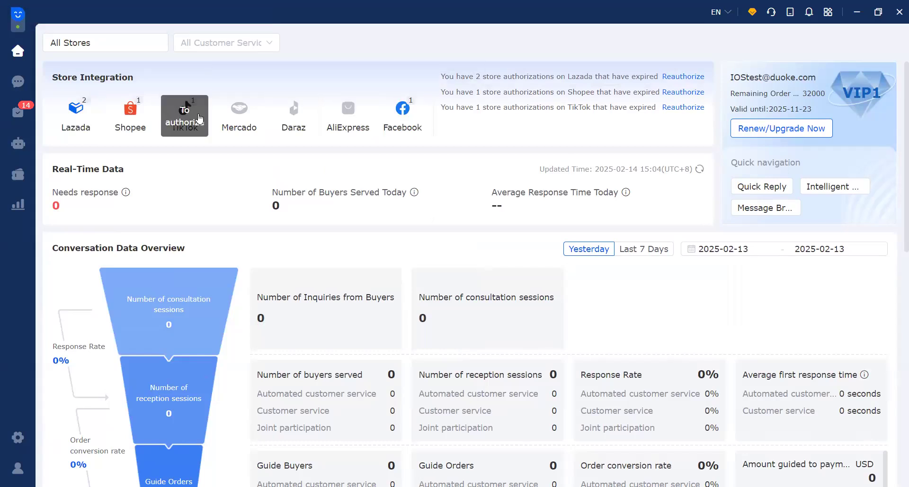
pyautogui.click(130, 122)
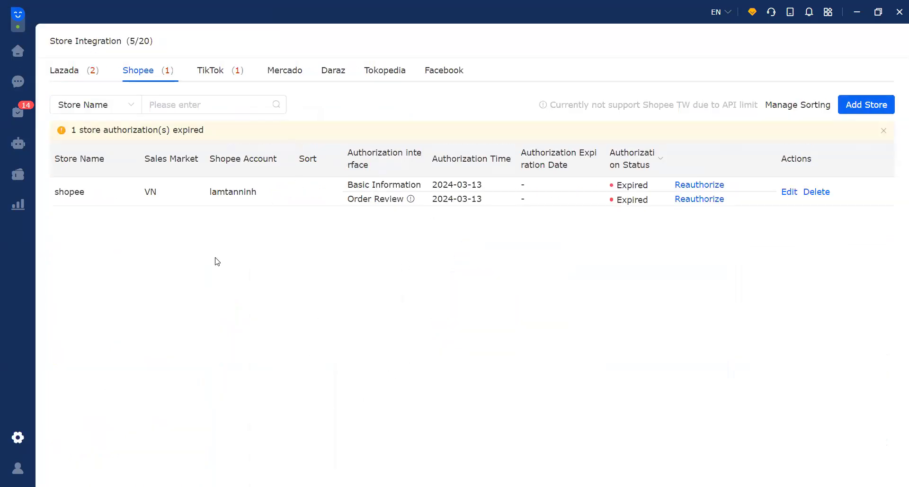
pyautogui.click(18, 51)
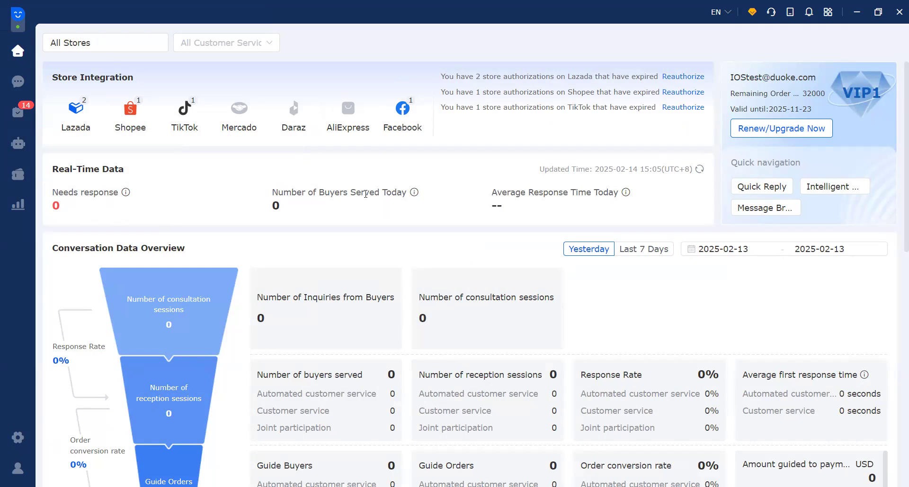
# Step: Limit the dashboard to a single customer service agent's data
pyautogui.click(274, 45)
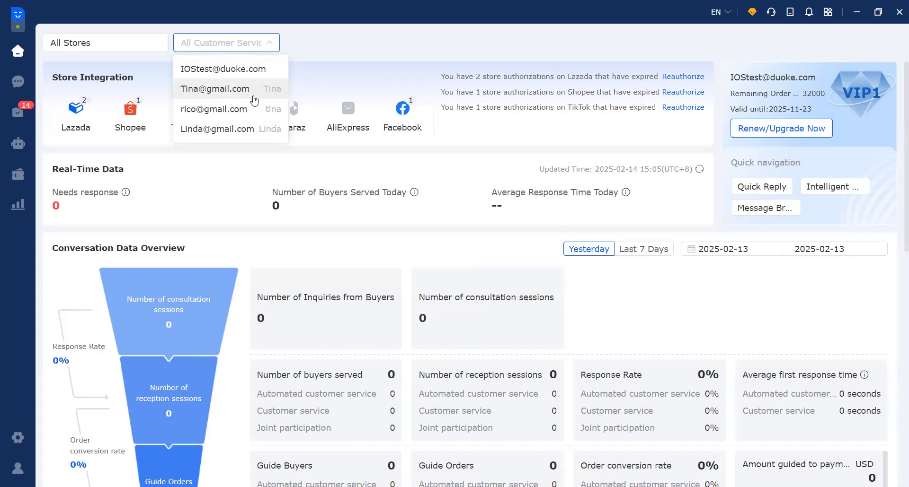
pyautogui.click(240, 131)
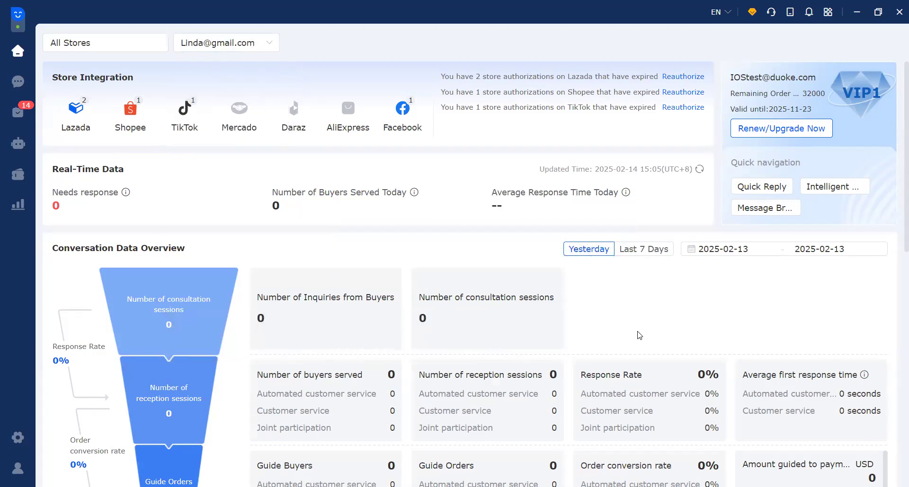
pyautogui.scroll(-2, 642, 327)
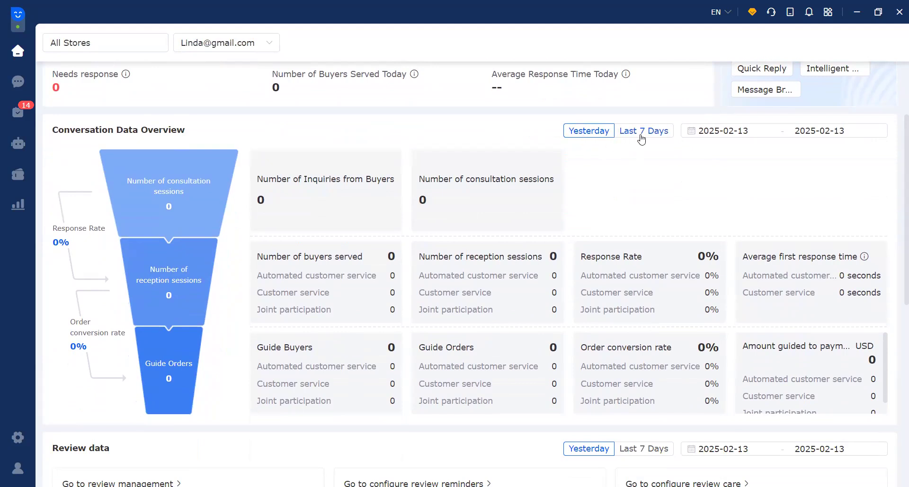
# Step: Set the overview date range to 2025-02-01 through 2025-02-13 and browse the review and trend panels
pyautogui.click(715, 138)
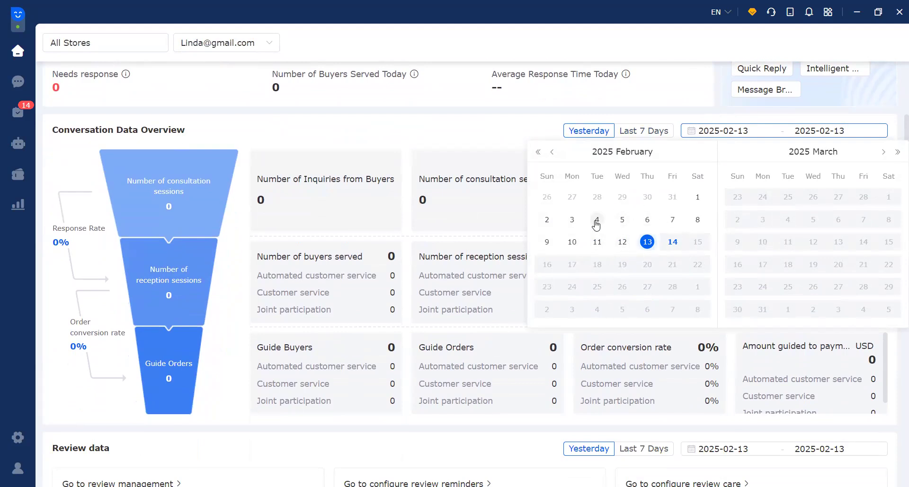
pyautogui.click(695, 197)
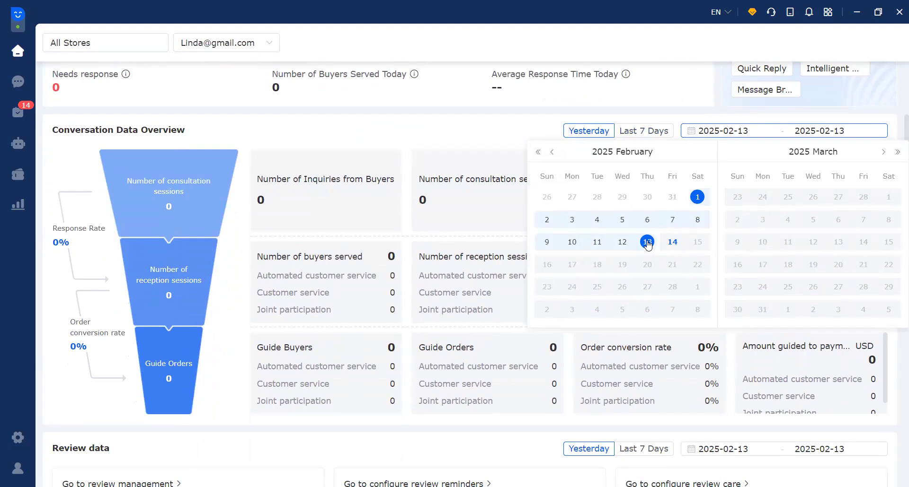
pyautogui.click(647, 243)
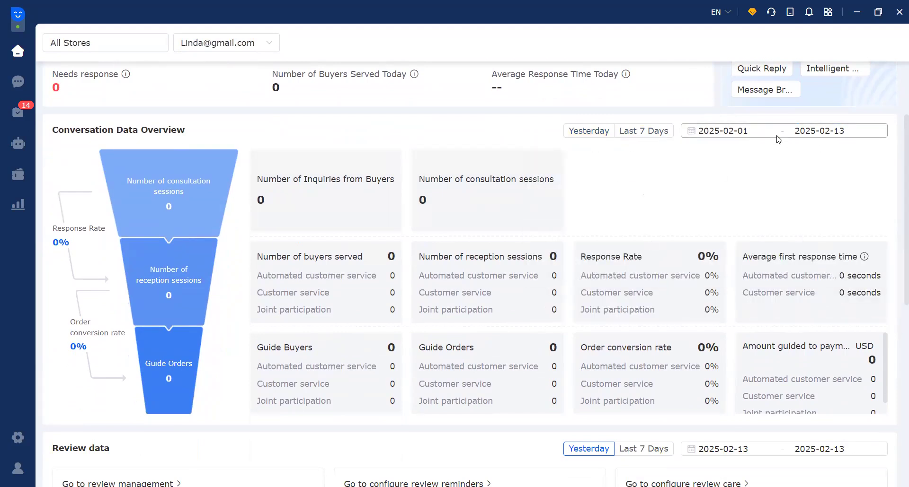
pyautogui.scroll(-3, 747, 214)
pyautogui.scroll(5, 747, 211)
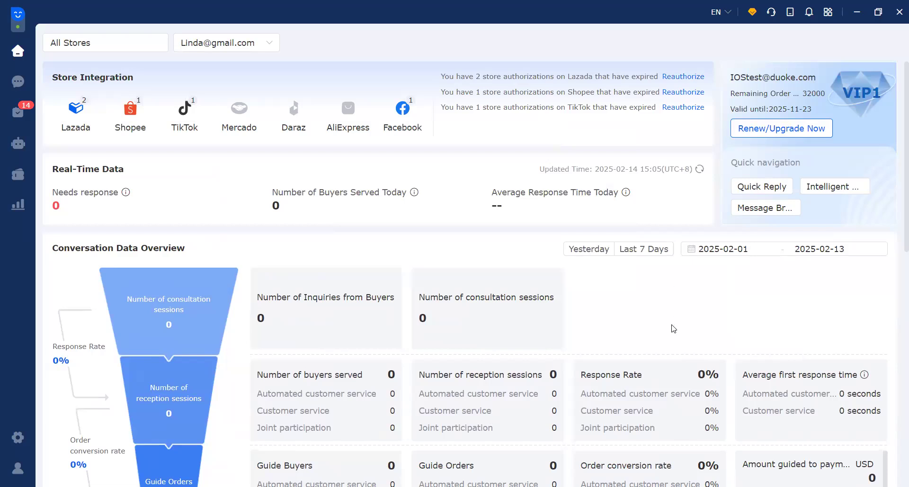
pyautogui.scroll(-8, 646, 305)
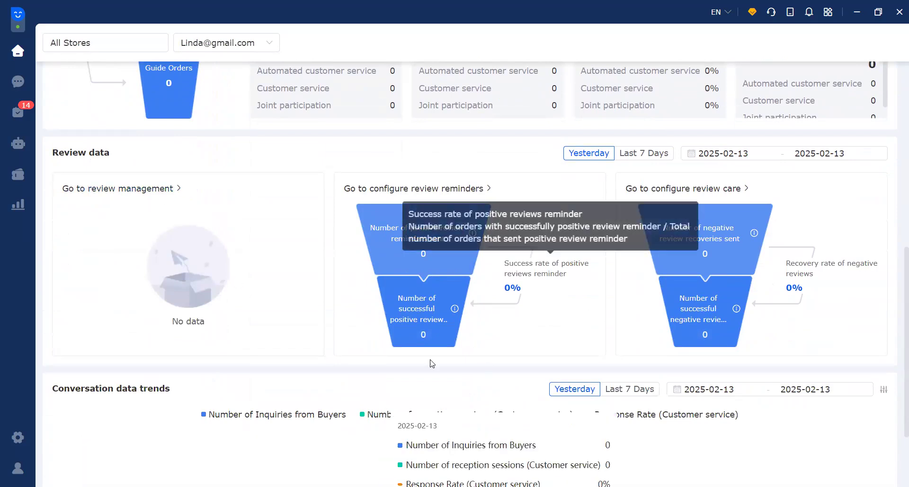
pyautogui.scroll(-2, 432, 363)
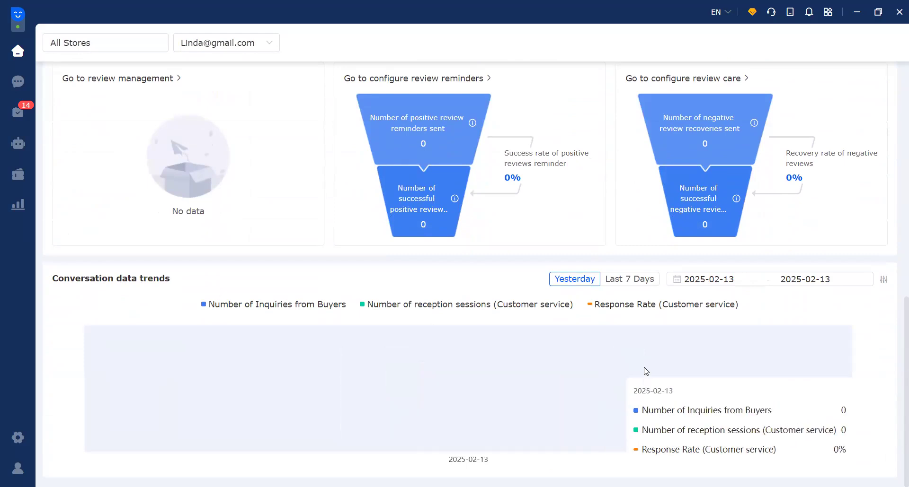
pyautogui.scroll(10, 528, 377)
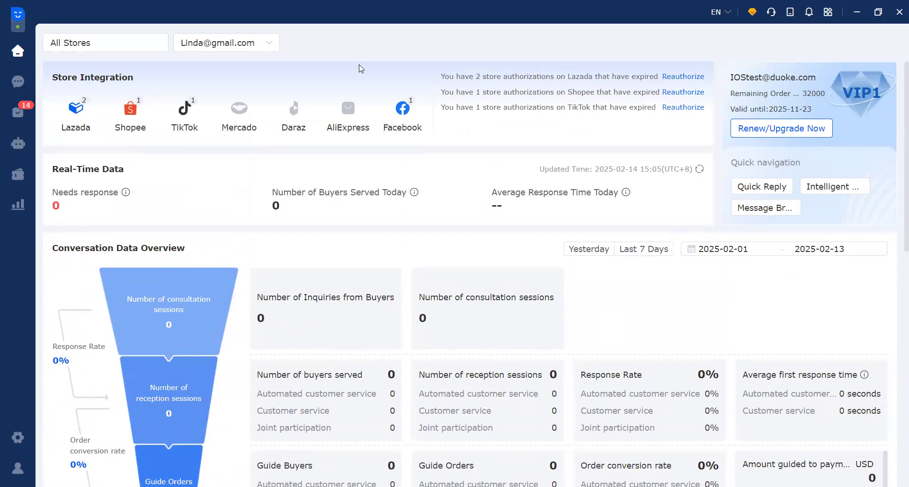
# Step: Clear the customer-service account filter, view the Marketing menu, and open the chat inbox
pyautogui.click(270, 43)
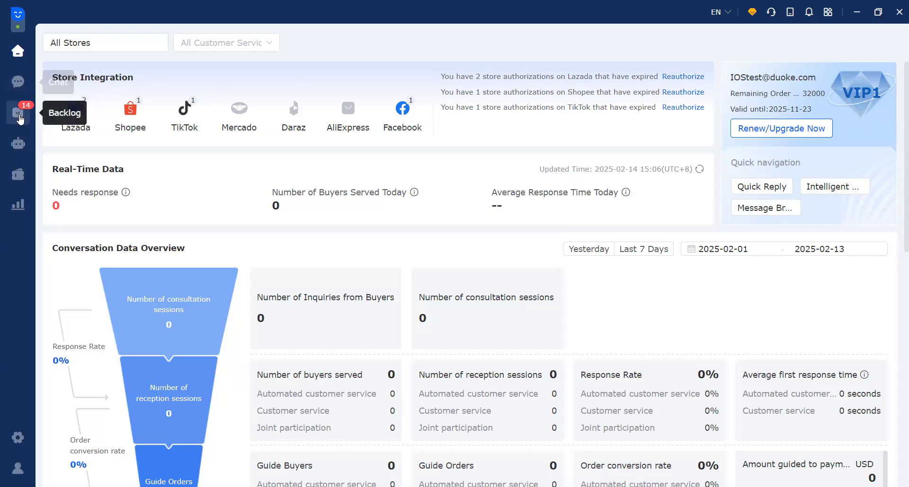
pyautogui.click(23, 177)
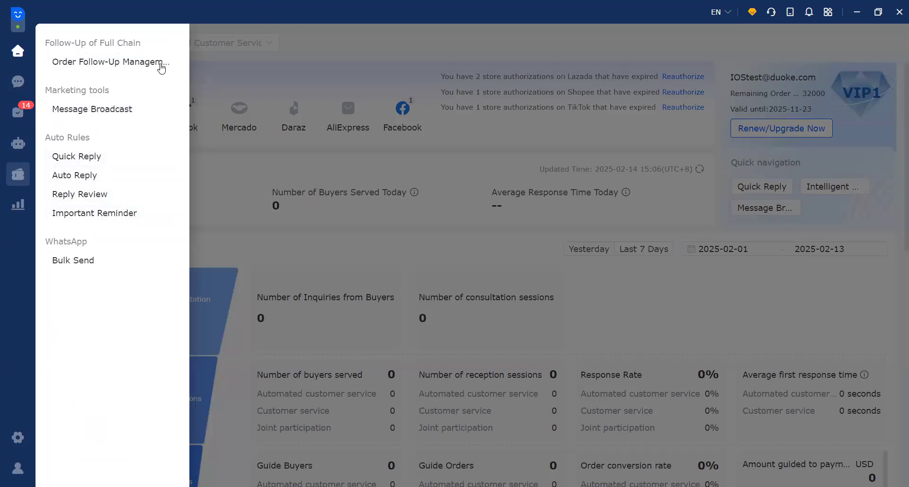
pyautogui.click(19, 83)
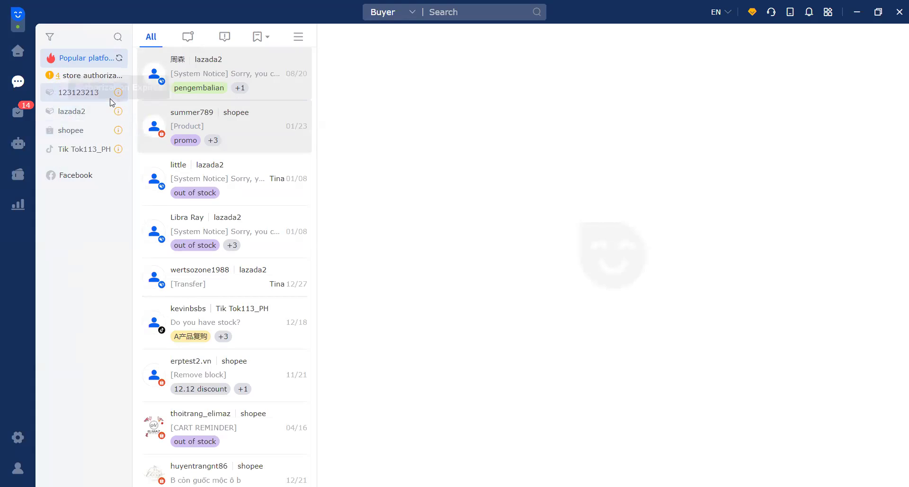
# Step: Search the chat store list for '123', clear and close the search, then return home
pyautogui.click(117, 38)
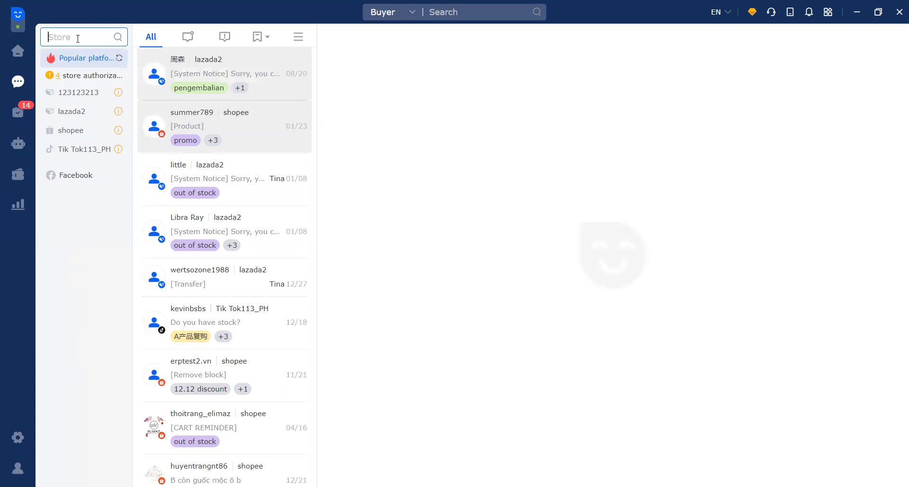
pyautogui.write('c')
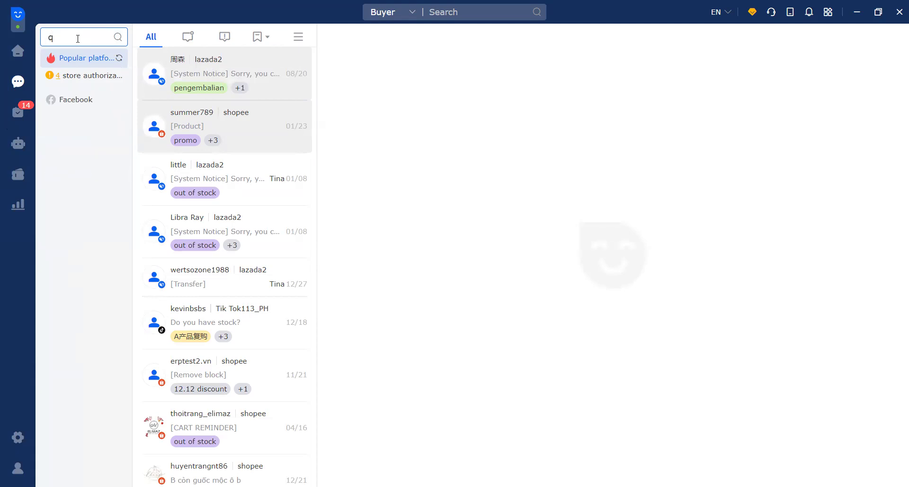
pyautogui.press('BackSpace')
pyautogui.write('123')
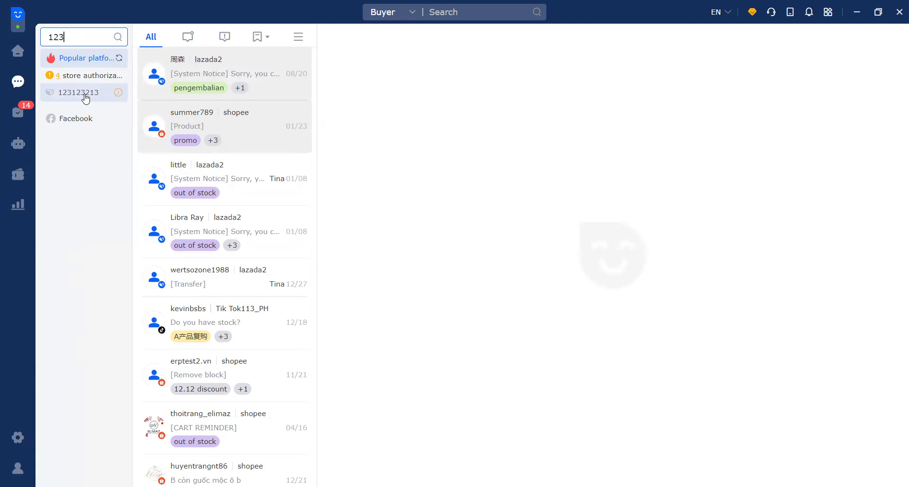
pyautogui.press('BackSpace')
pyautogui.press('BackSpace')
pyautogui.press('BackSpace')
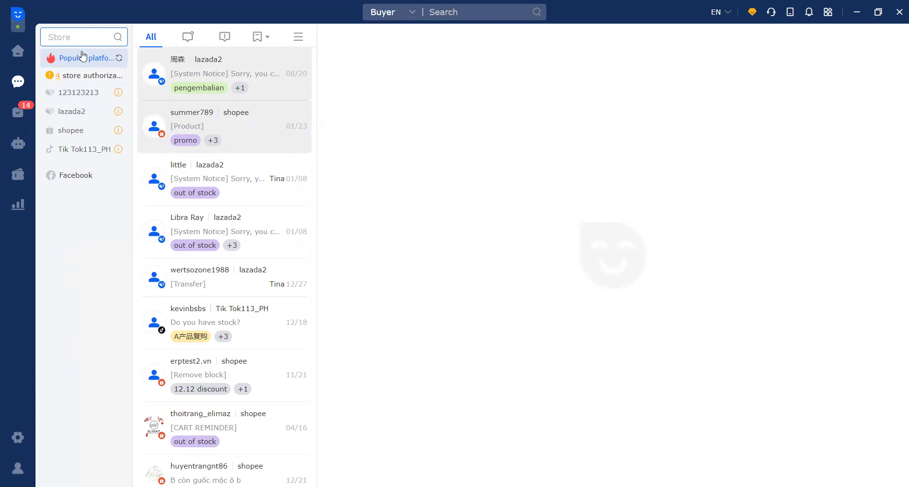
pyautogui.click(85, 210)
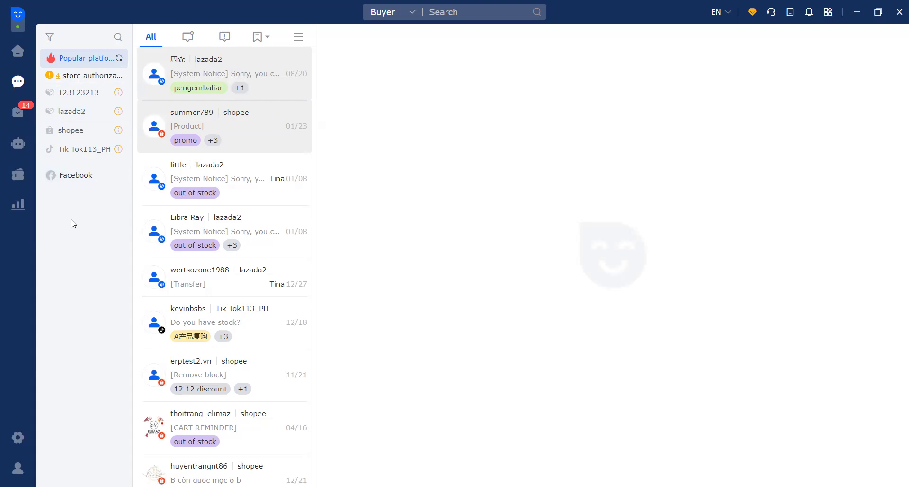
pyautogui.click(19, 56)
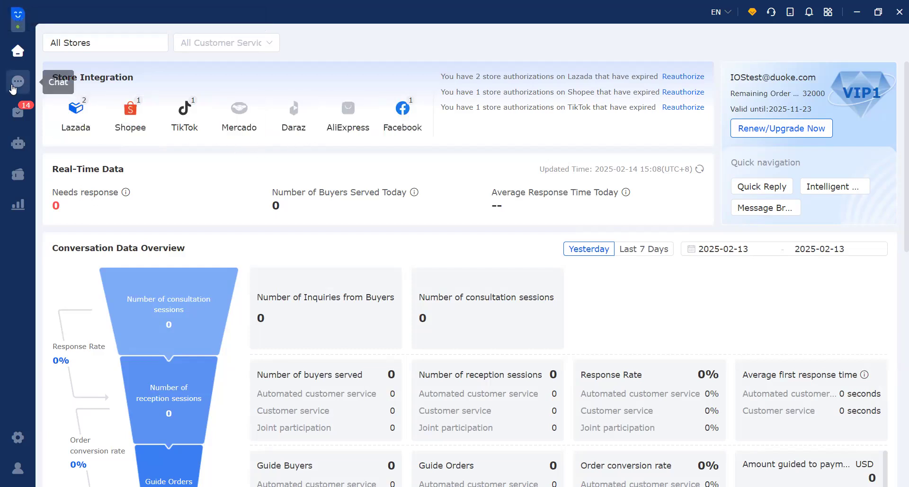
# Step: Open the top lazada2 conversation in the chat inbox, browse the list, then filter to Unread
pyautogui.click(13, 89)
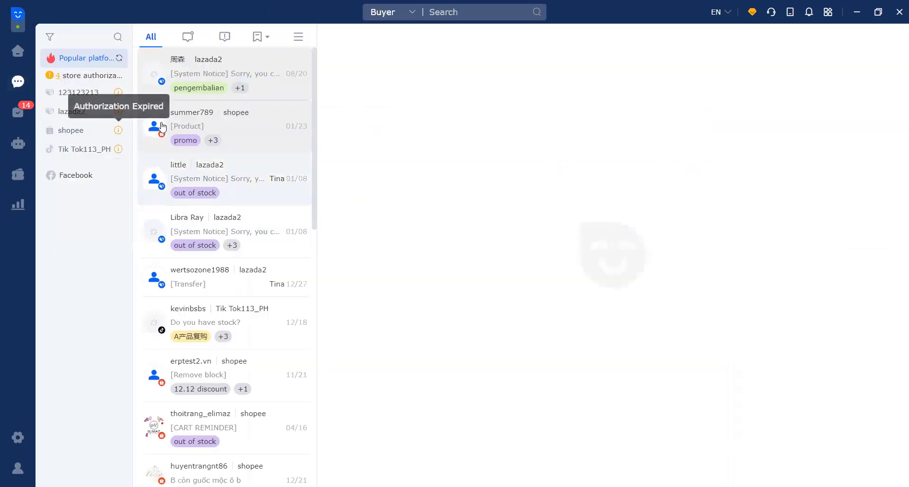
pyautogui.click(267, 75)
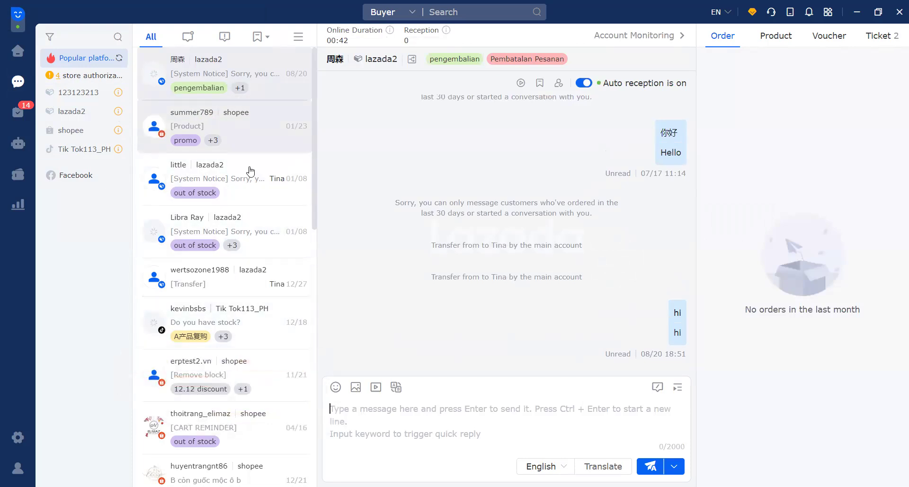
pyautogui.scroll(-7, 252, 204)
pyautogui.scroll(-1, 209, 308)
pyautogui.scroll(-4, 216, 349)
pyautogui.scroll(11, 209, 305)
pyautogui.scroll(-3, 162, 140)
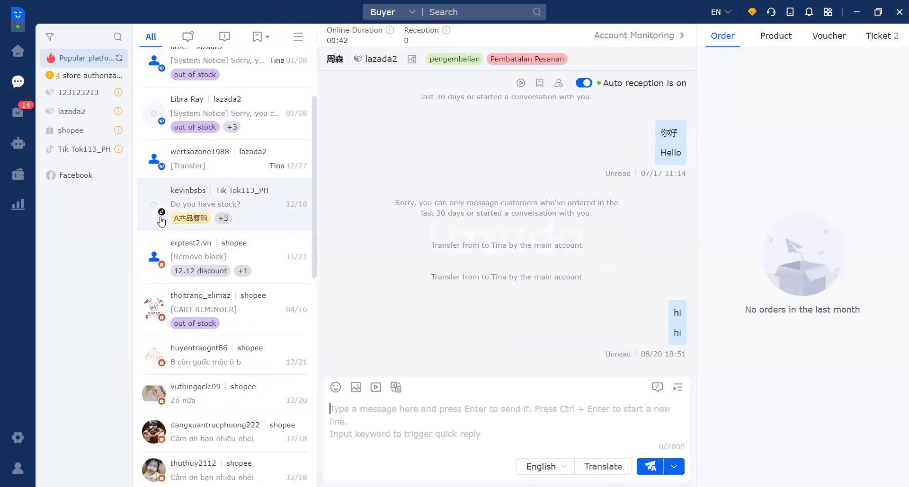
pyautogui.scroll(3, 291, 213)
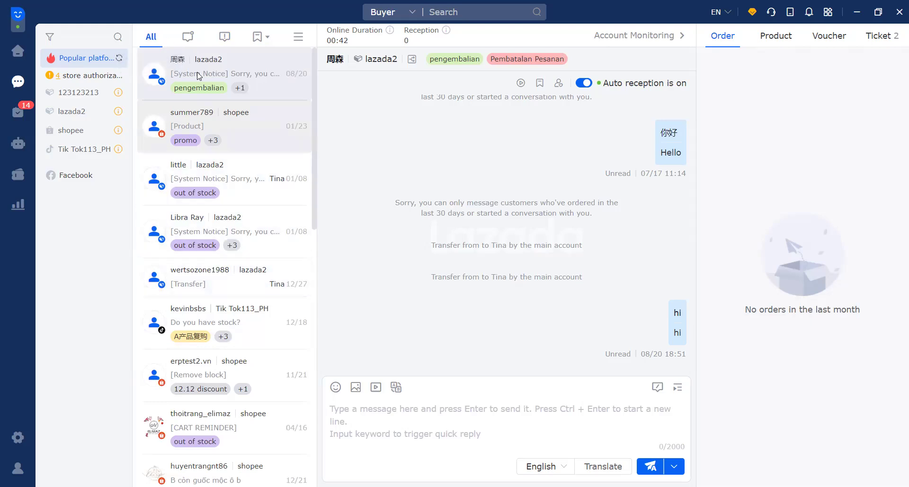
pyautogui.click(188, 39)
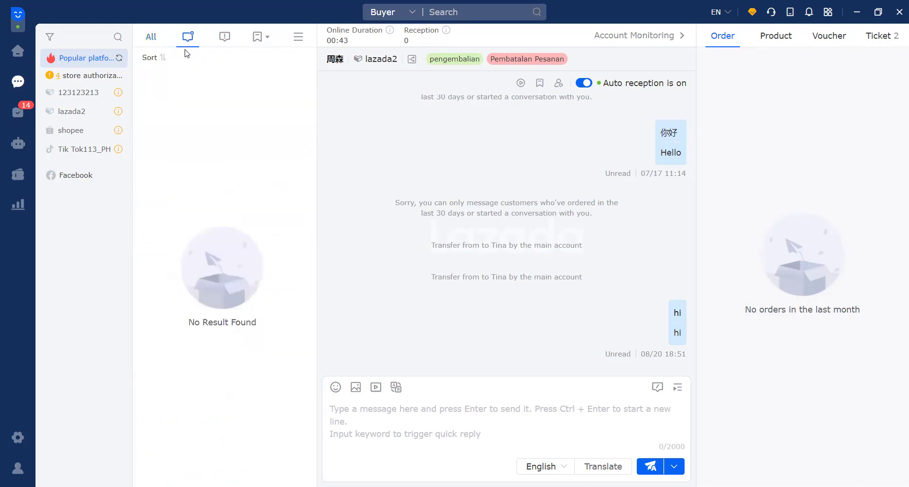
# Step: Filter to Not Replied, open the unanswered lazada2 chat, then show All conversations again
pyautogui.click(150, 37)
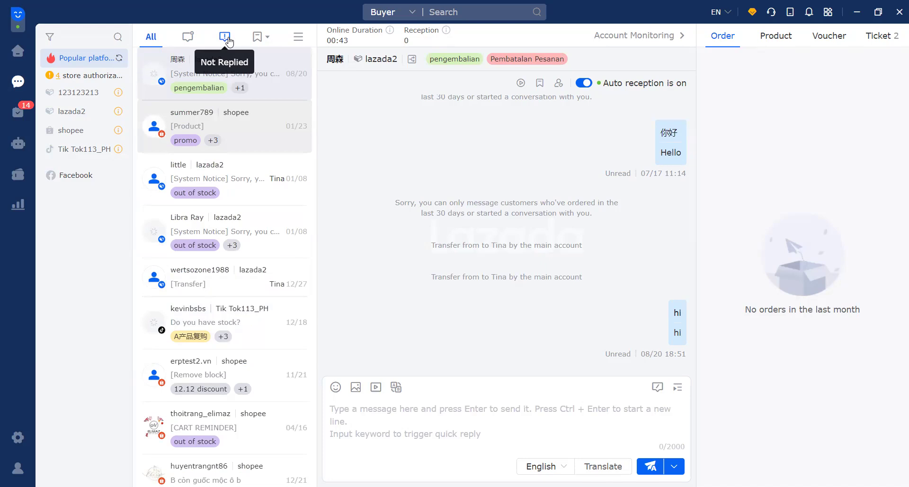
pyautogui.click(228, 40)
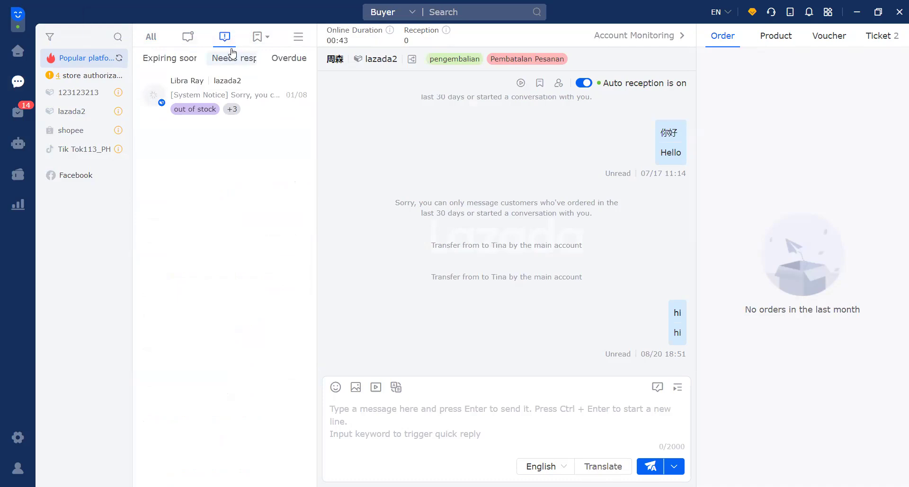
pyautogui.click(244, 96)
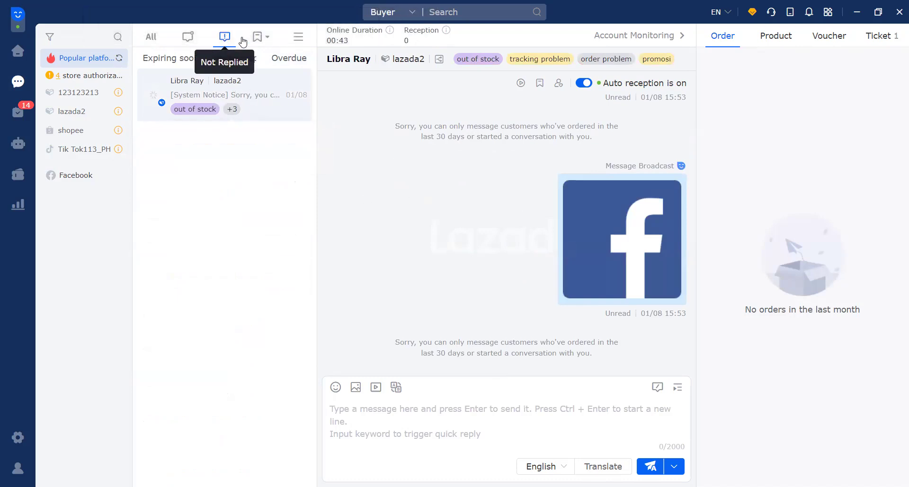
pyautogui.click(150, 37)
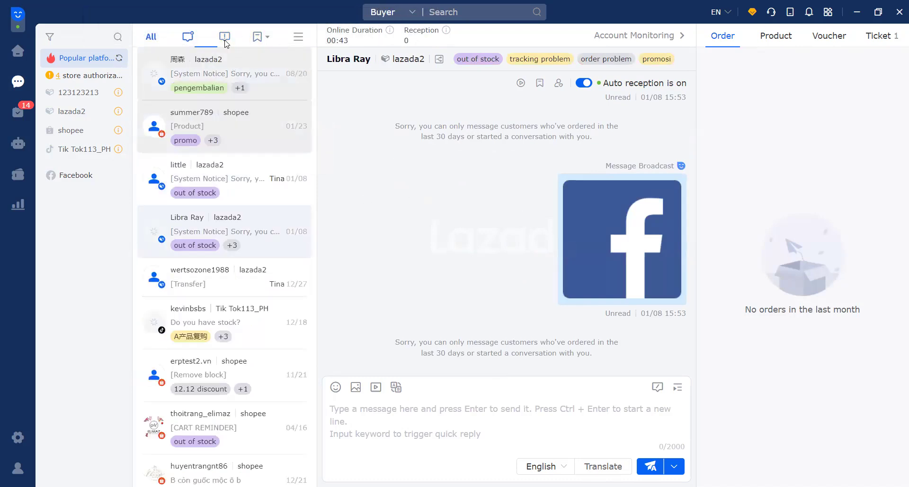
# Step: Filter conversations by the 'out of stock' tag, then reopen the tag list and open tag management
pyautogui.click(270, 43)
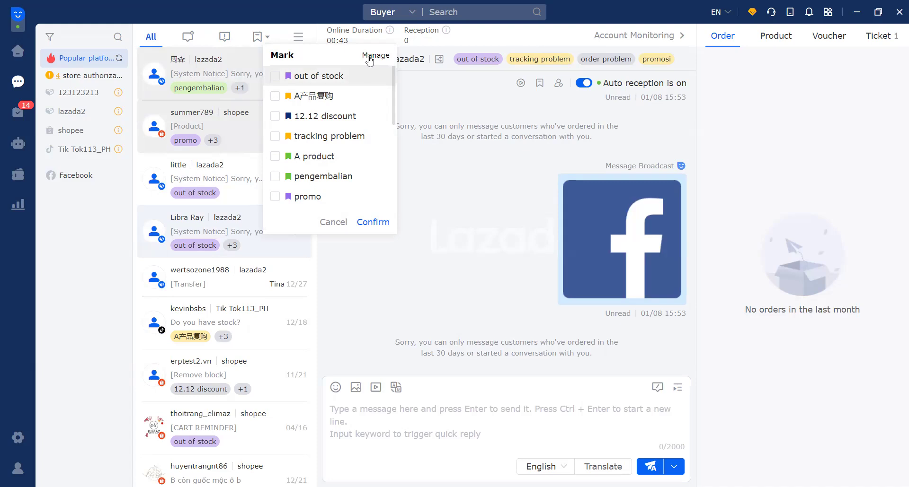
pyautogui.scroll(-5, 332, 109)
pyautogui.scroll(5, 298, 142)
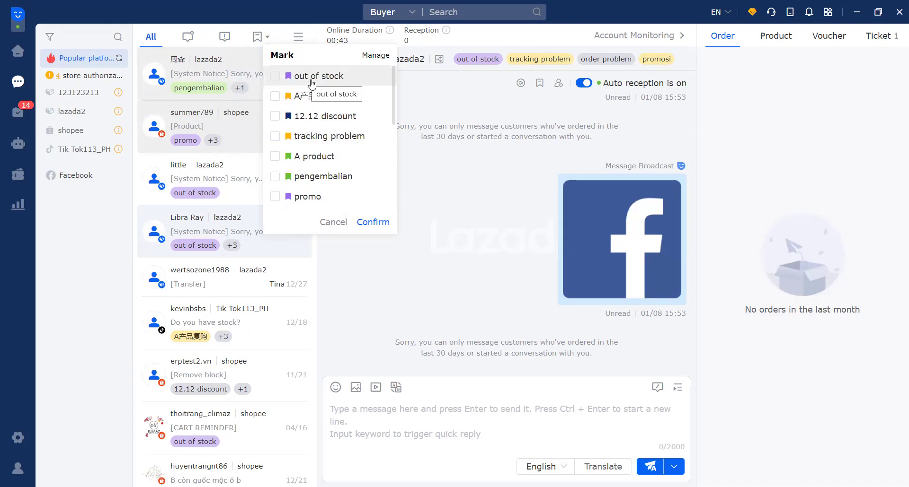
pyautogui.click(275, 78)
pyautogui.click(370, 225)
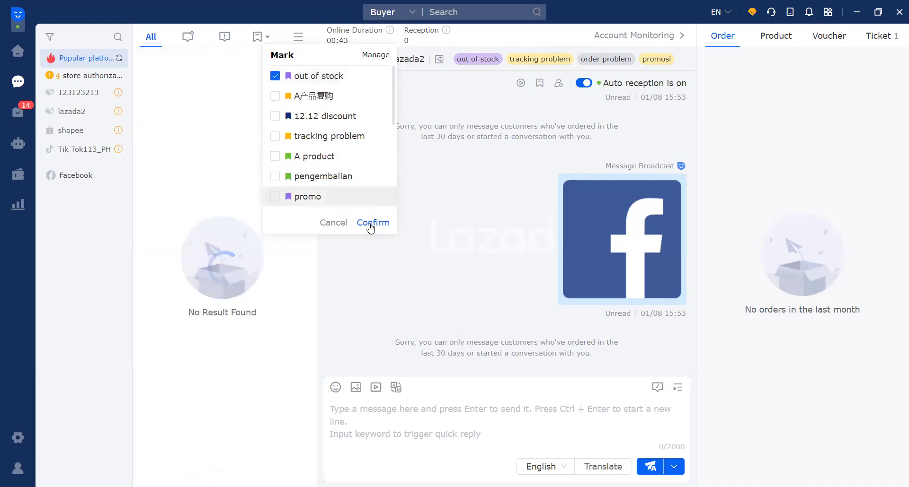
pyautogui.click(371, 223)
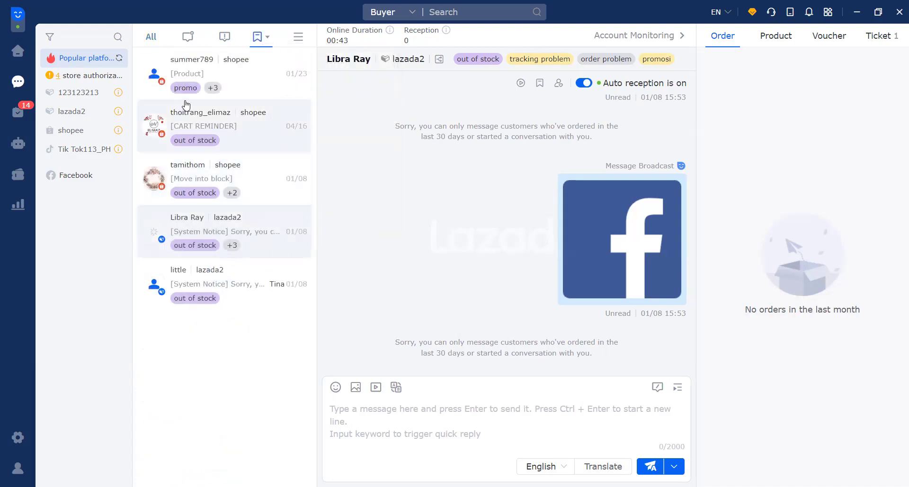
pyautogui.moveTo(209, 93)
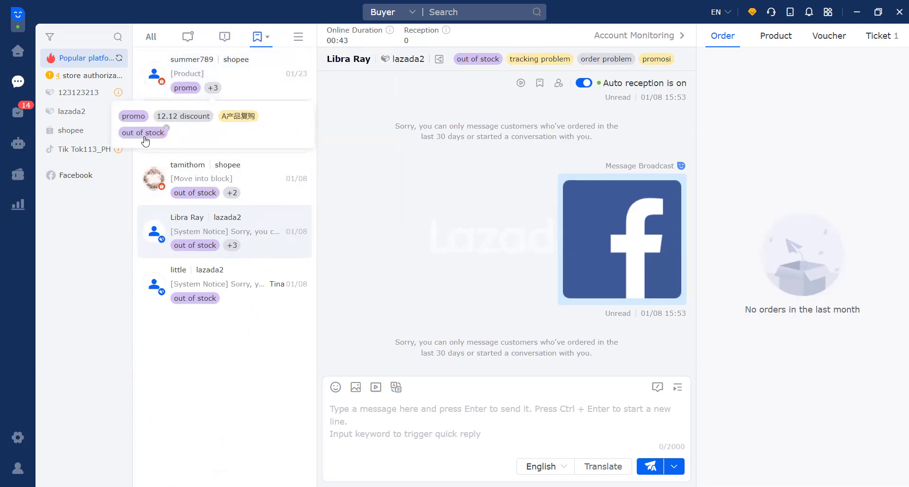
pyautogui.moveTo(232, 193)
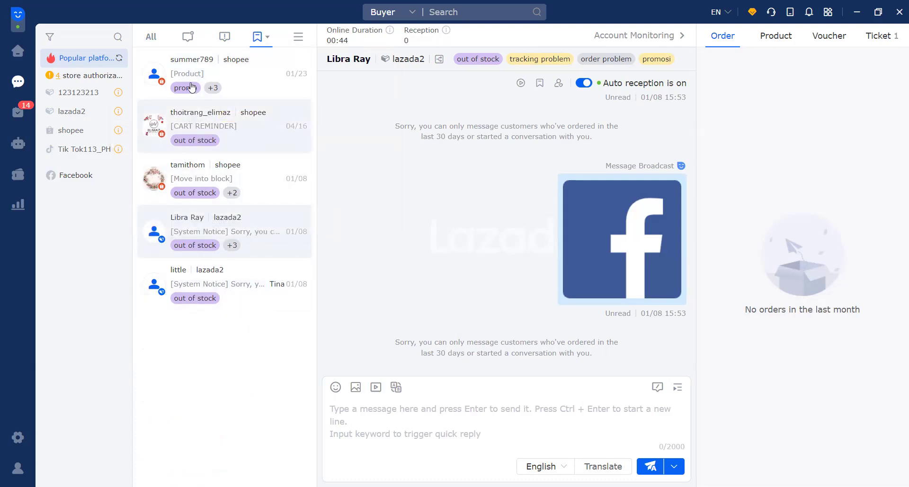
pyautogui.click(271, 38)
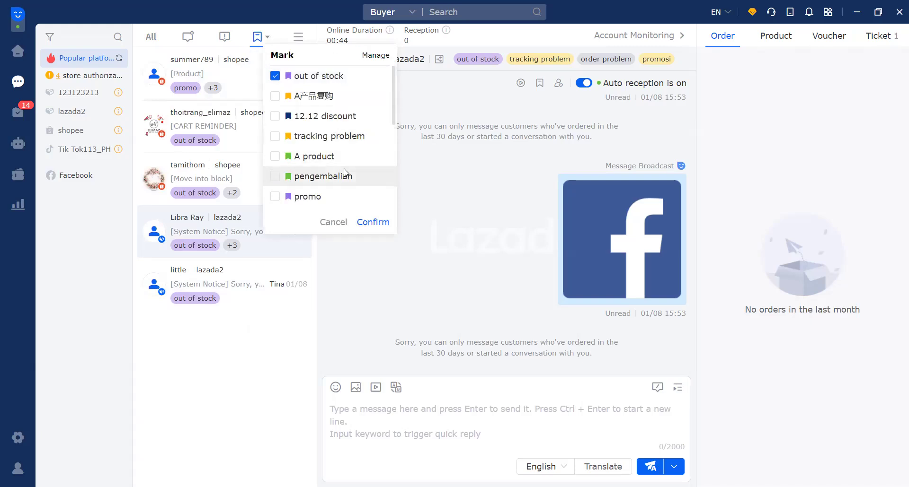
pyautogui.click(368, 58)
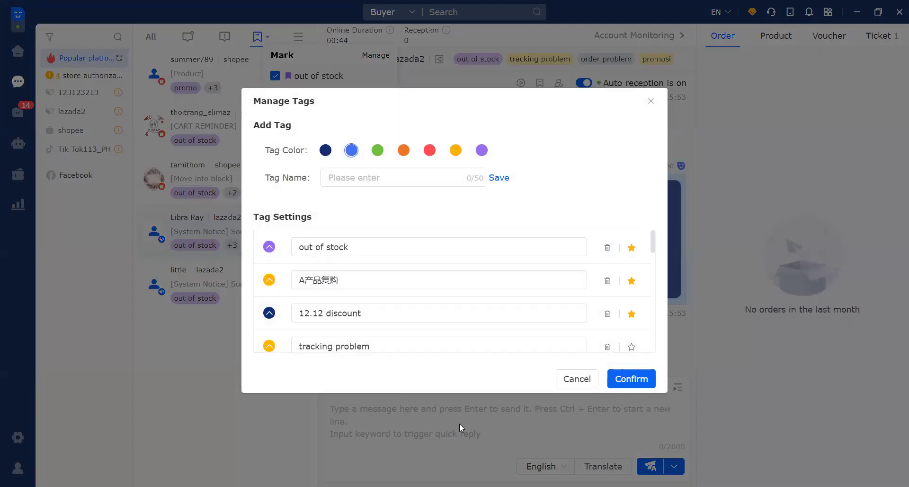
# Step: Create a new navy-coloured tag named '3.3 sale'
pyautogui.moveTo(265, 126); pyautogui.dragTo(323, 123)
pyautogui.click(324, 123)
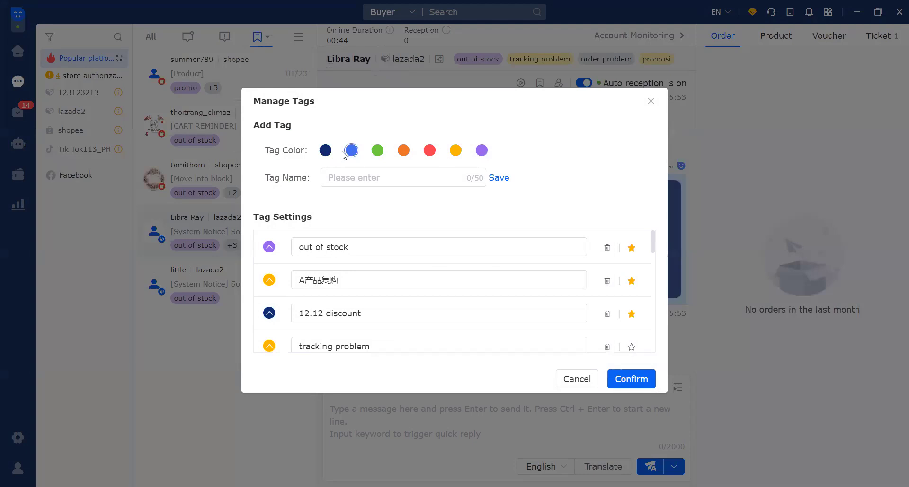
pyautogui.click(326, 151)
pyautogui.click(355, 180)
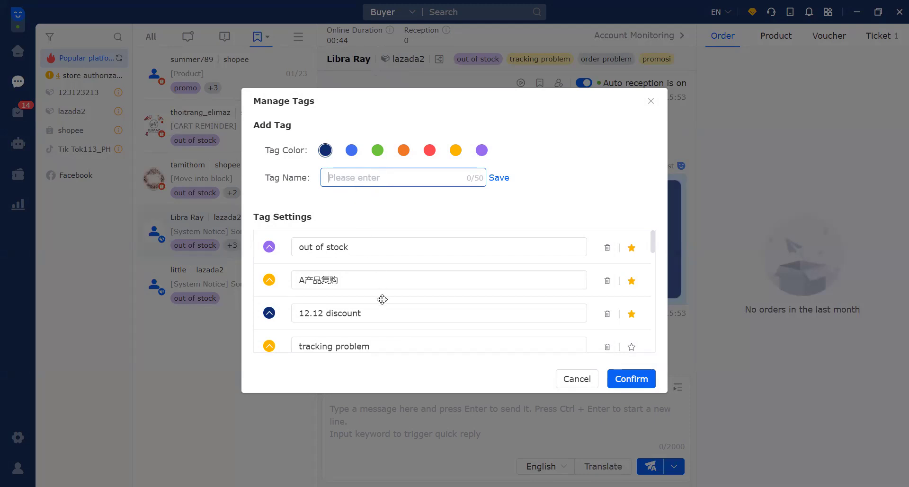
pyautogui.scroll(-3, 381, 298)
pyautogui.write('3.3')
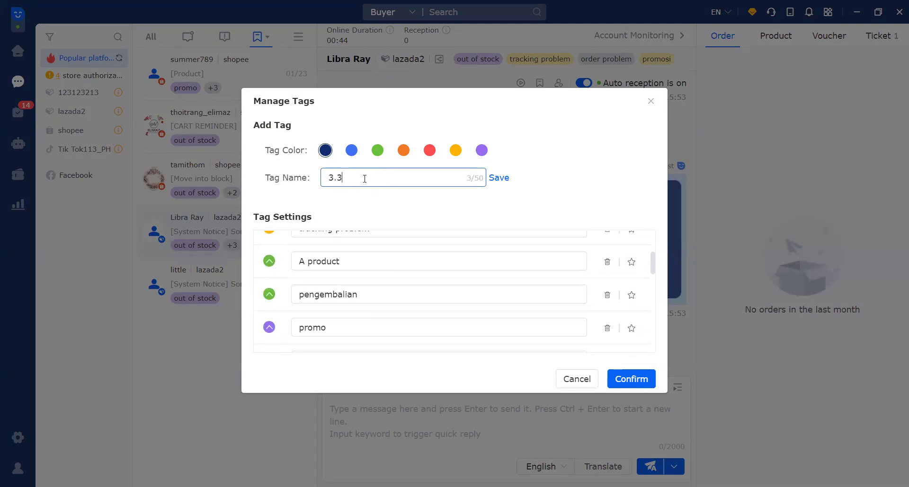
pyautogui.write('sale')
pyautogui.click(342, 177)
pyautogui.click(498, 178)
pyautogui.scroll(5, 507, 276)
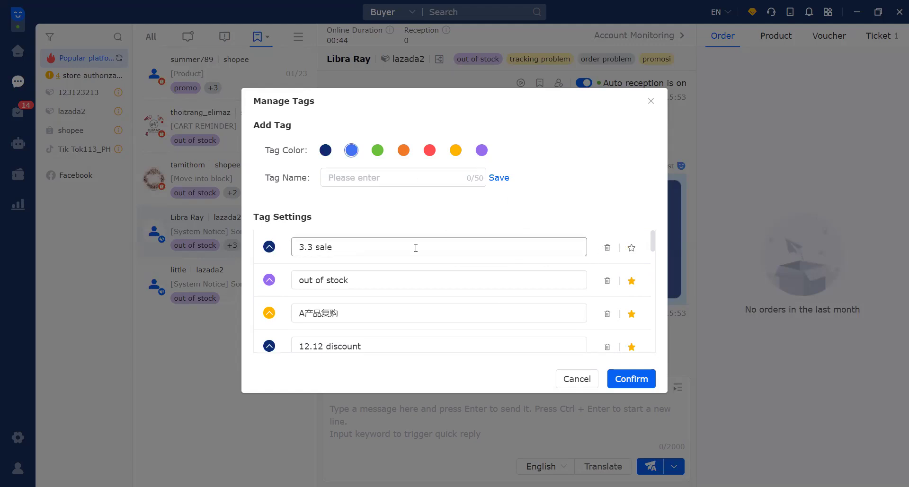
# Step: Try starring 3.3 sale as commonly used, which triggers the five-tag limit warning
pyautogui.click(631, 250)
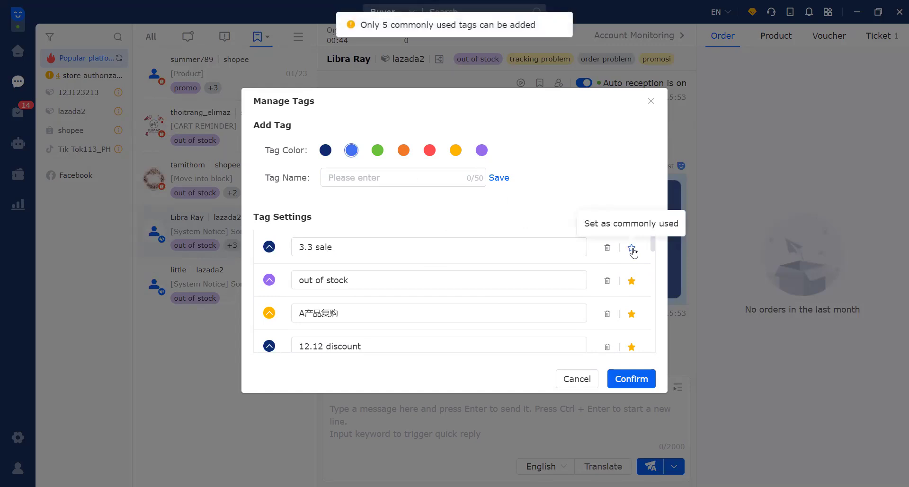
pyautogui.moveTo(367, 24); pyautogui.dragTo(535, 24)
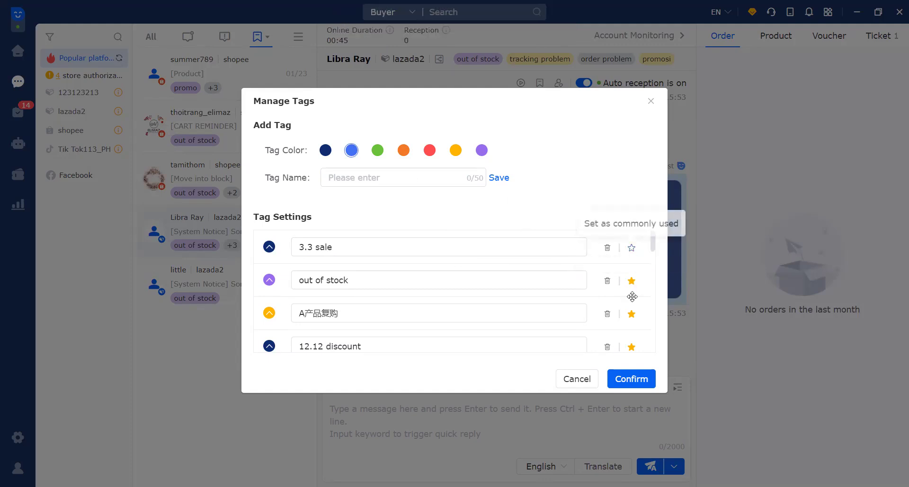
pyautogui.scroll(-1, 631, 297)
pyautogui.scroll(-1, 632, 297)
pyautogui.scroll(2, 632, 297)
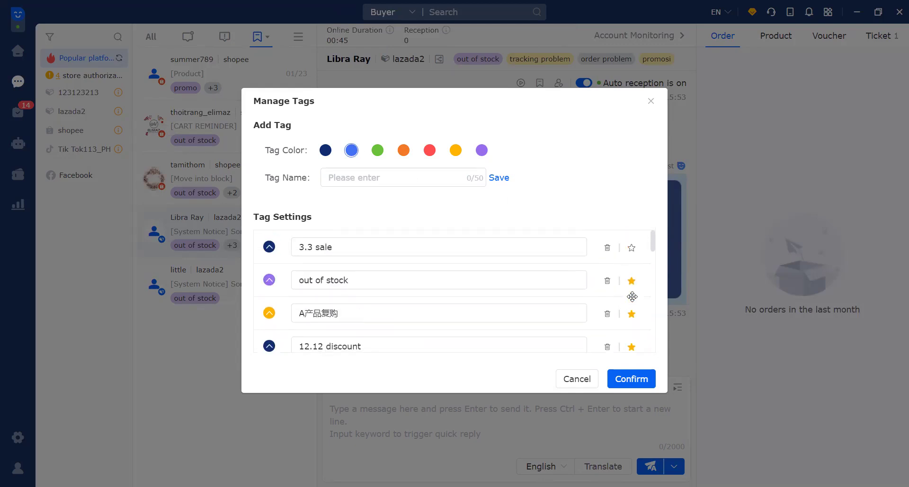
pyautogui.scroll(-1, 438, 295)
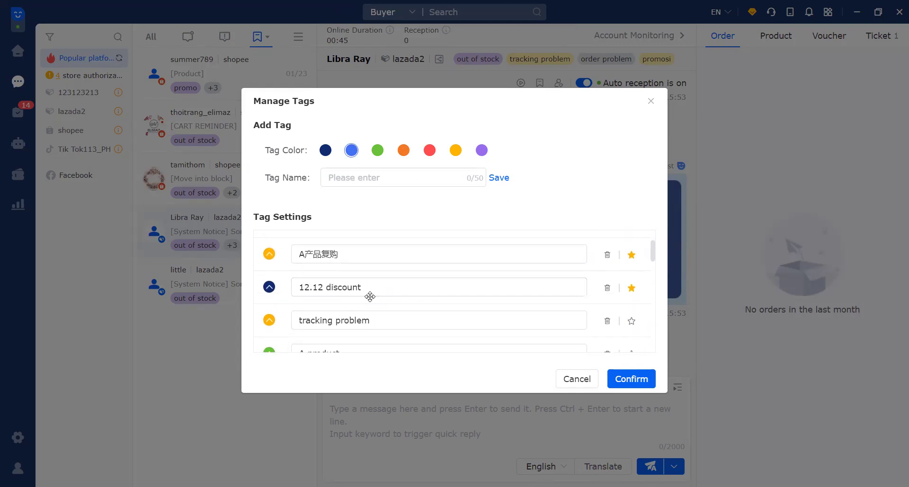
# Step: Delete the 12.12 discount and promo tags, star 3.3 sale, and confirm
pyautogui.click(607, 287)
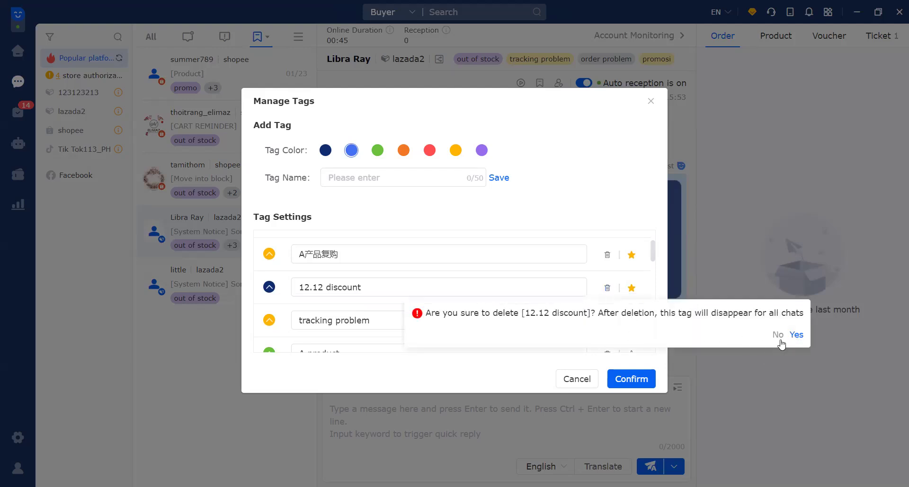
pyautogui.click(796, 334)
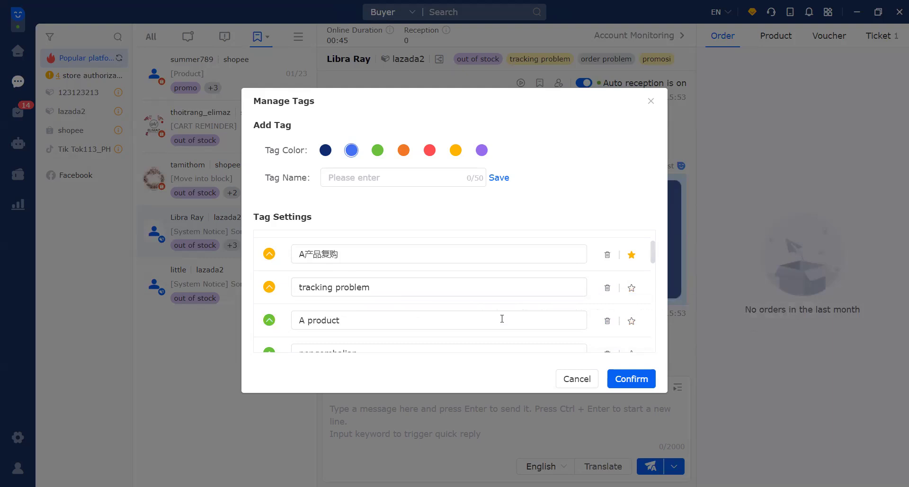
pyautogui.scroll(-3, 501, 318)
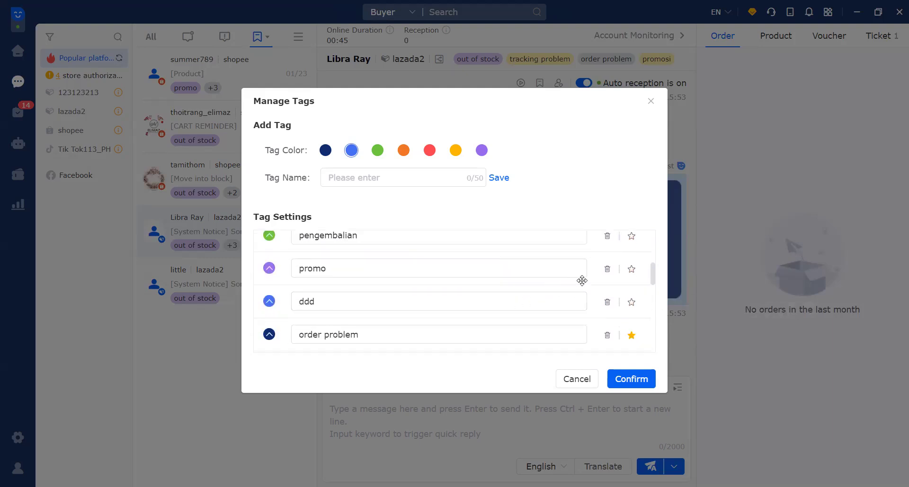
pyautogui.click(607, 269)
pyautogui.click(782, 315)
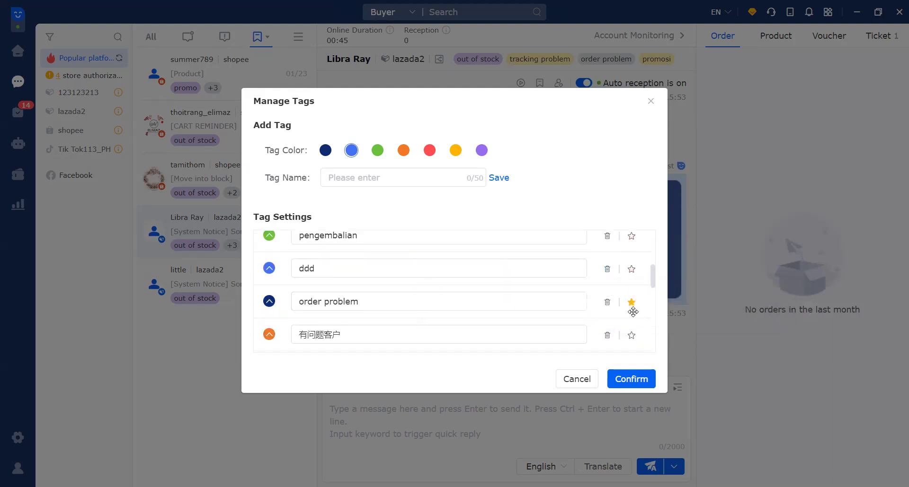
pyautogui.scroll(5, 602, 310)
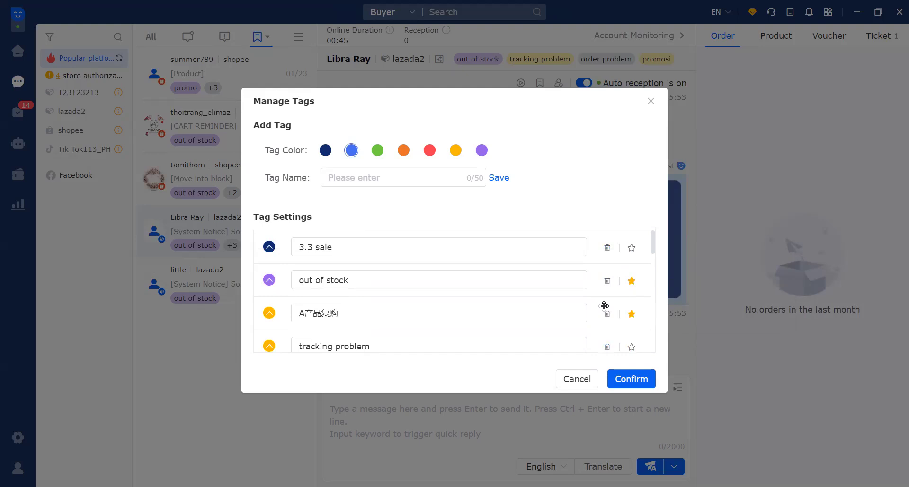
pyautogui.click(633, 249)
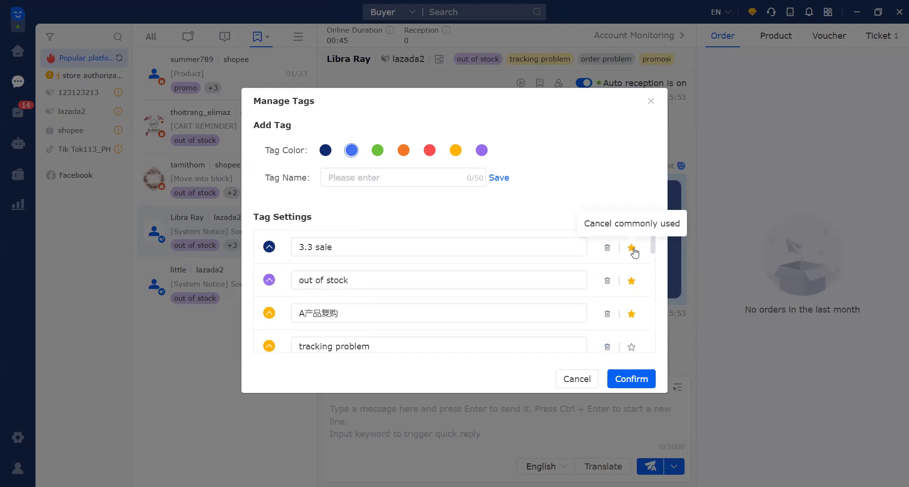
pyautogui.click(637, 382)
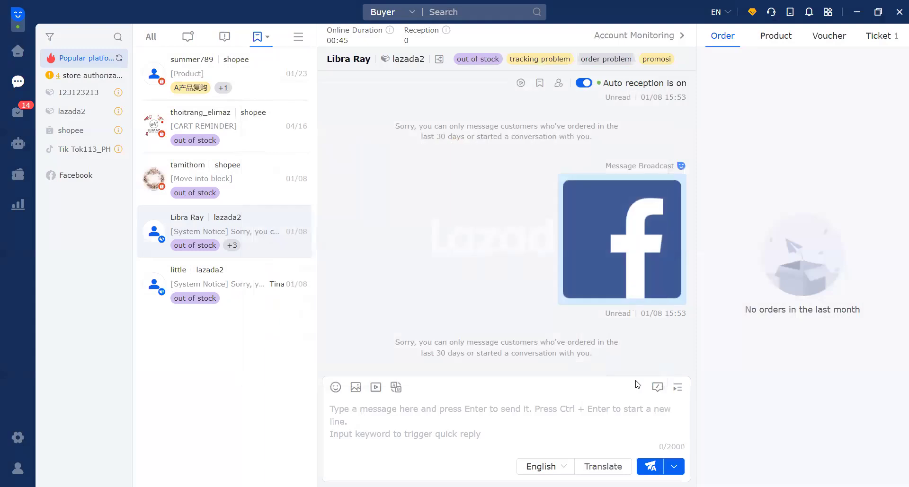
# Step: Switch to the All conversations list and select the third conversation
pyautogui.click(154, 40)
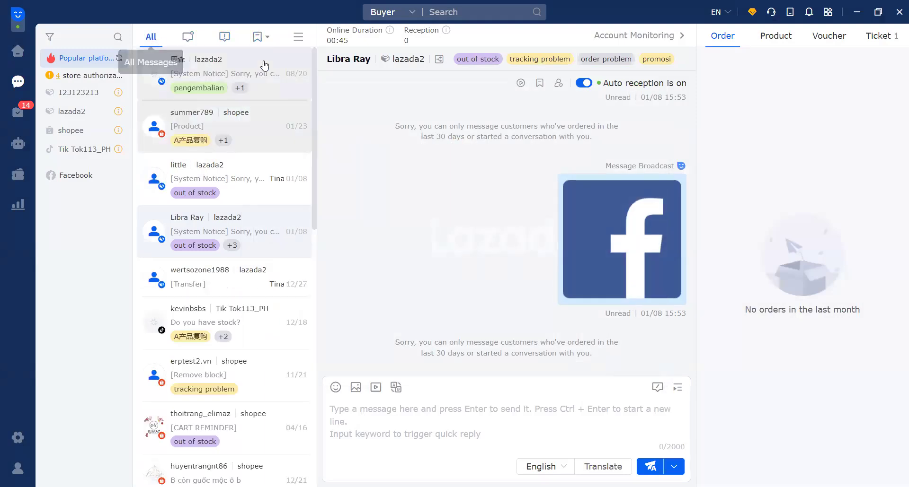
pyautogui.click(270, 38)
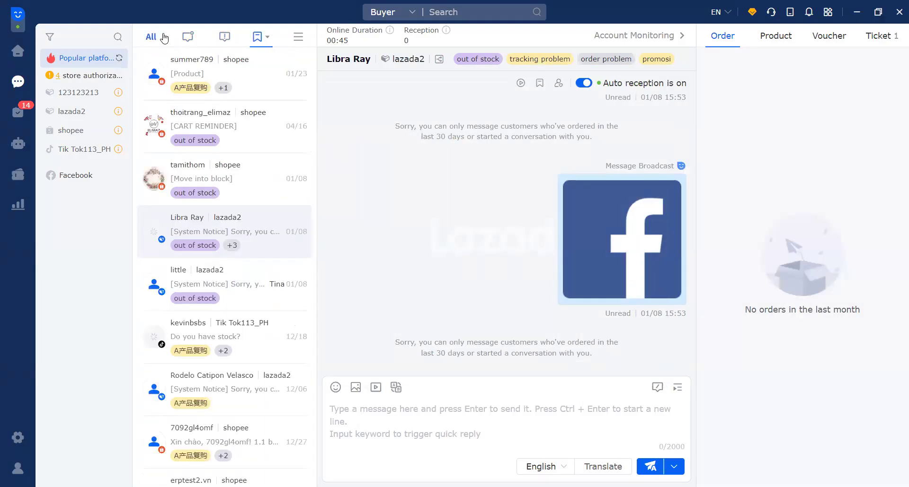
pyautogui.click(152, 38)
pyautogui.click(268, 38)
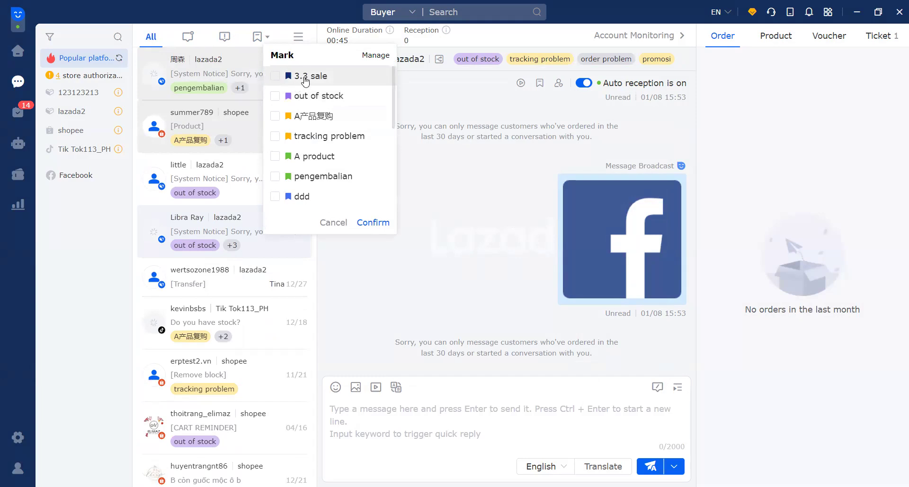
pyautogui.click(230, 185)
pyautogui.rightClick(229, 183)
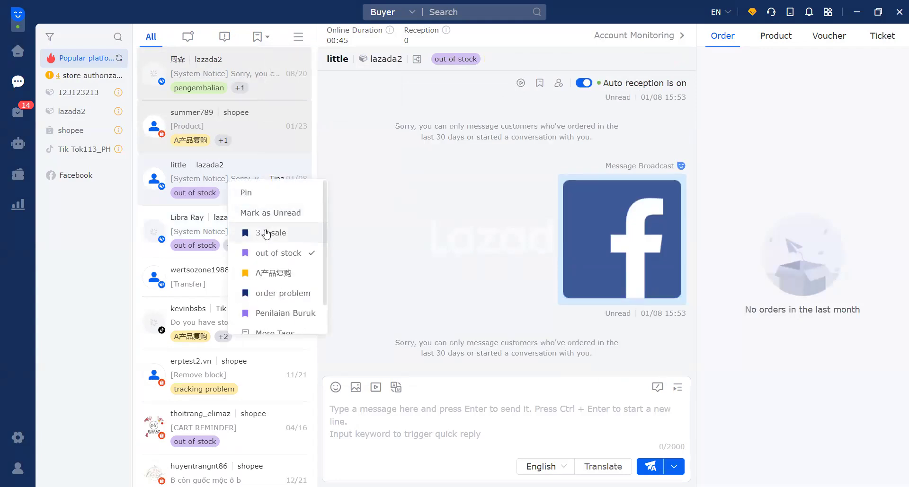
pyautogui.click(221, 180)
# Step: Tag the third, fifth and sixth conversations with 3.3 sale
pyautogui.rightClick(220, 178)
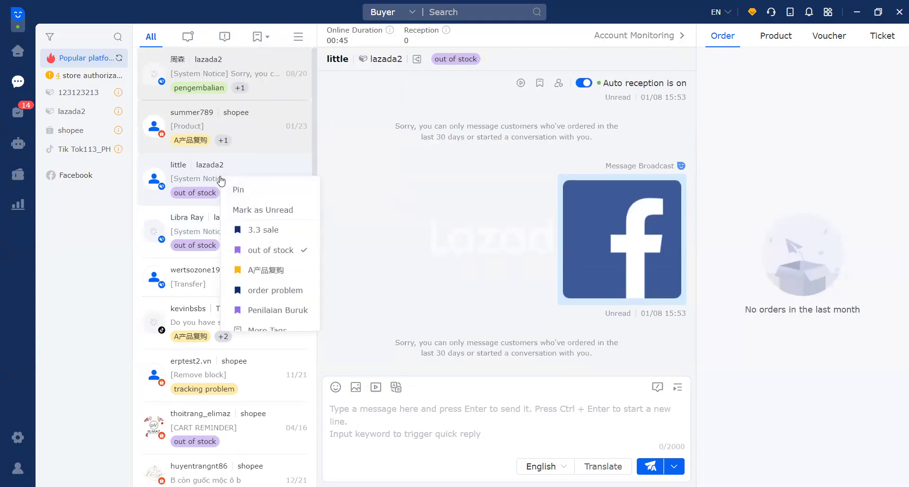
pyautogui.click(273, 230)
pyautogui.rightClick(256, 230)
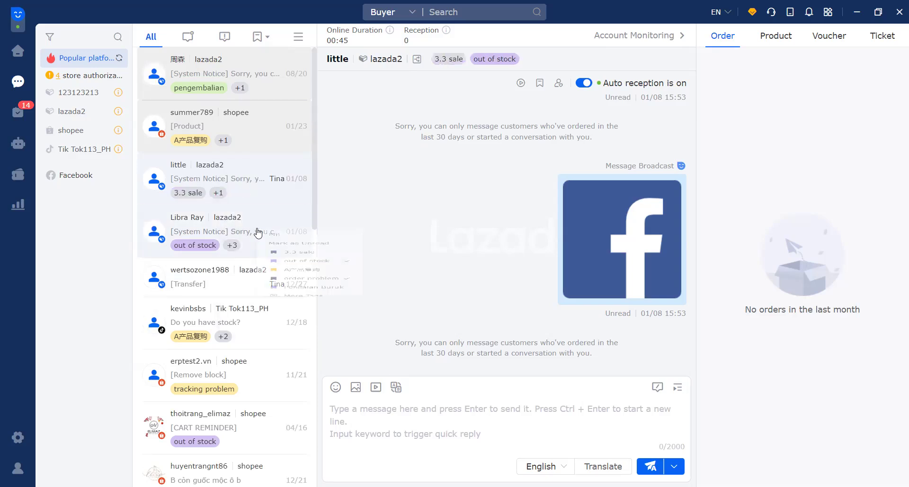
pyautogui.rightClick(213, 280)
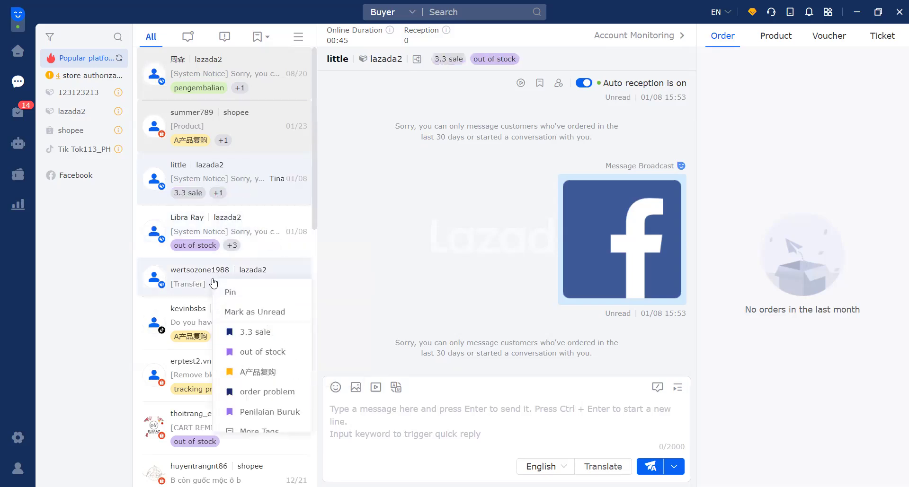
pyautogui.click(260, 334)
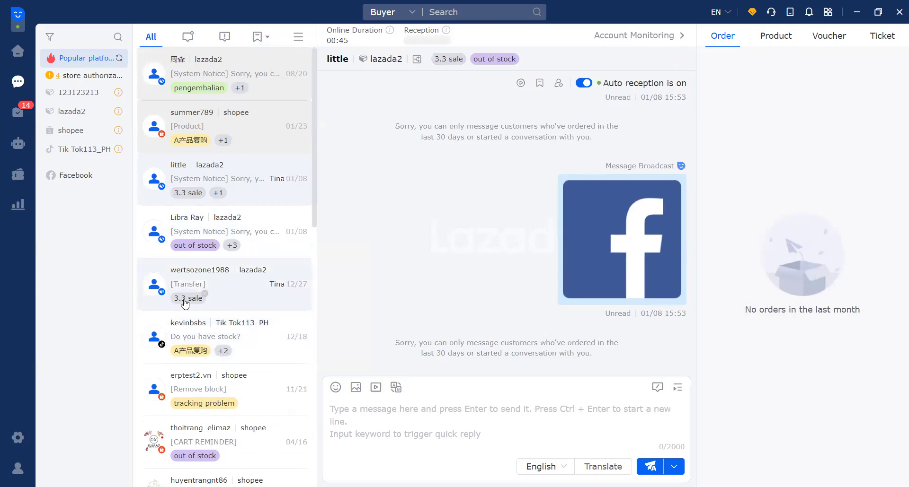
pyautogui.rightClick(254, 339)
pyautogui.click(296, 236)
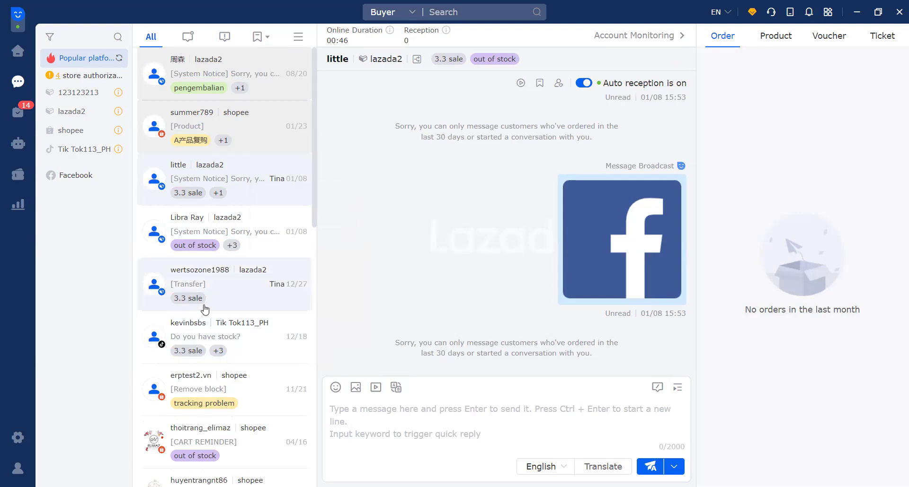
pyautogui.click(267, 36)
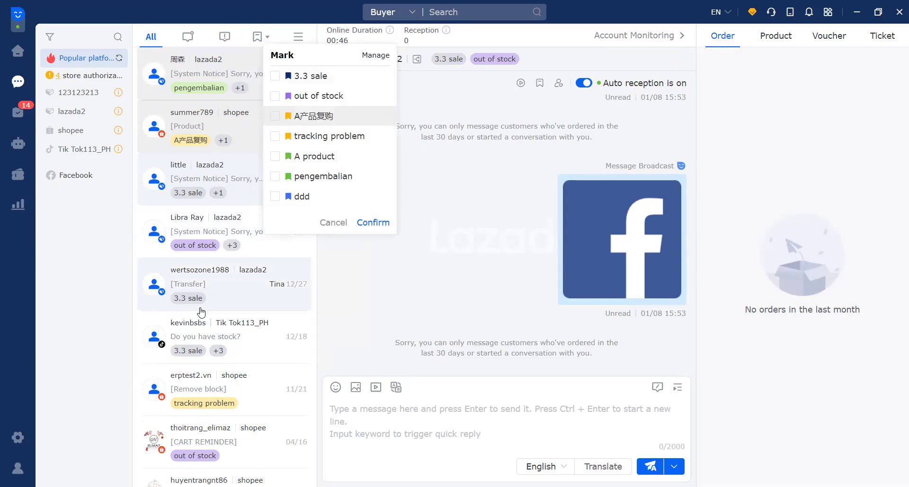
pyautogui.click(275, 77)
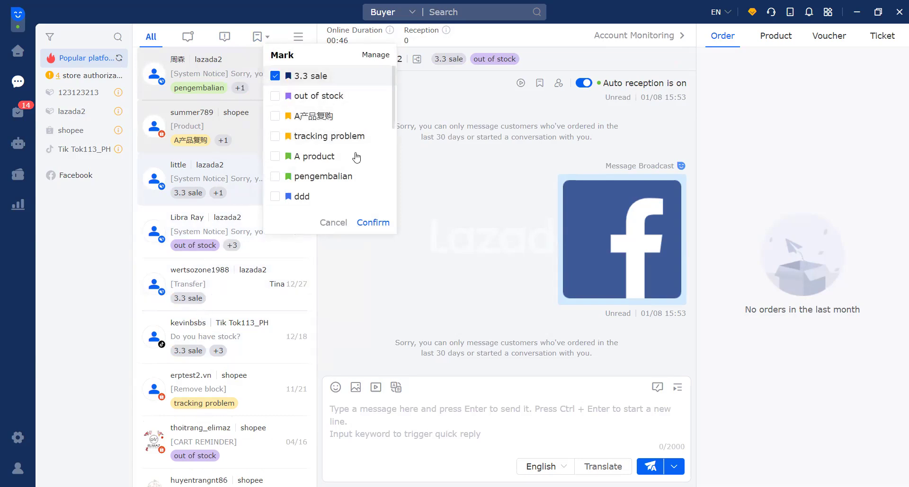
pyautogui.click(373, 223)
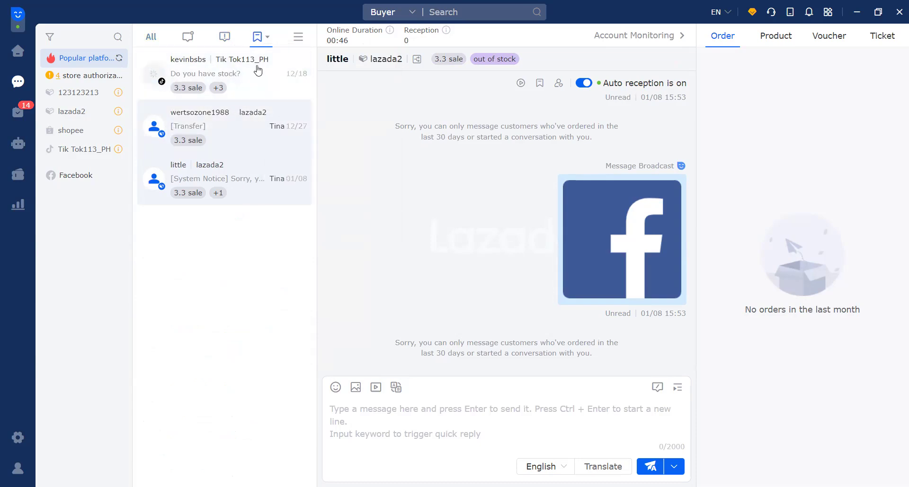
pyautogui.click(267, 39)
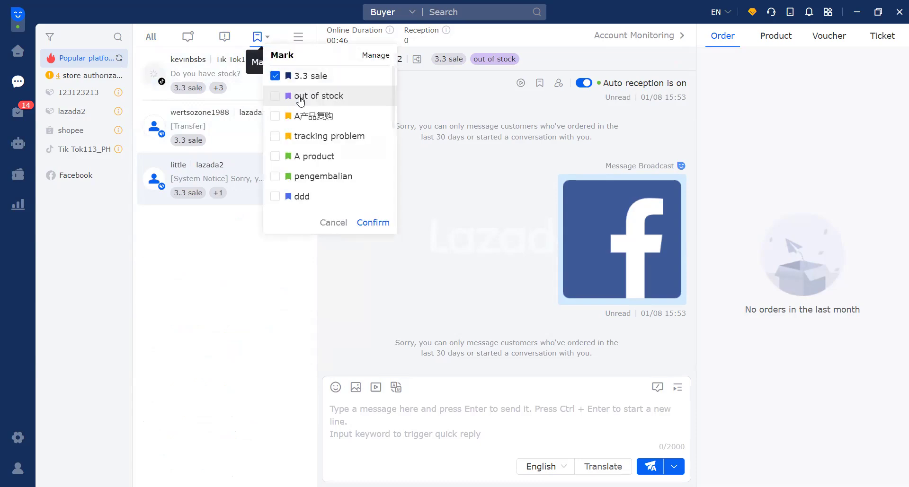
pyautogui.click(275, 77)
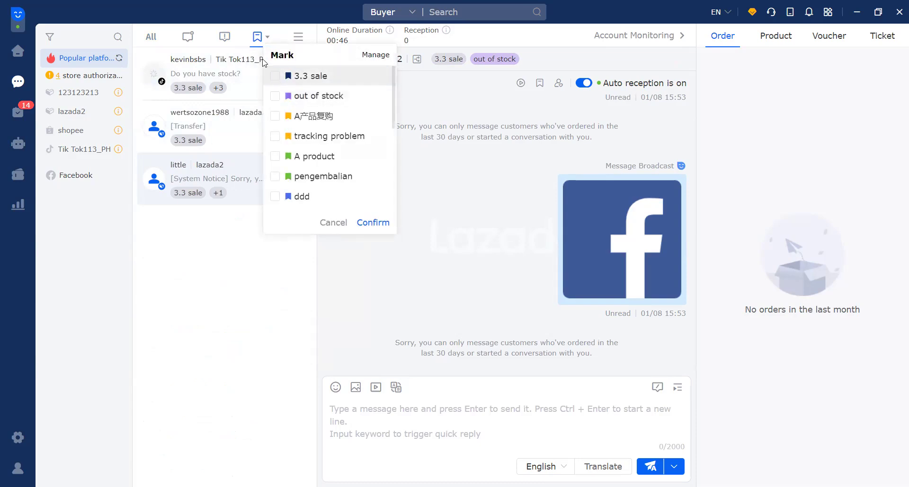
pyautogui.click(373, 223)
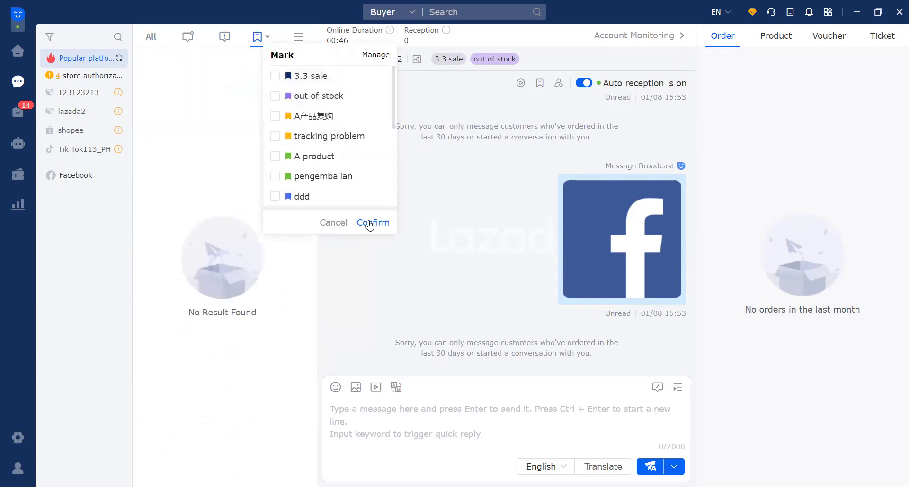
pyautogui.click(151, 38)
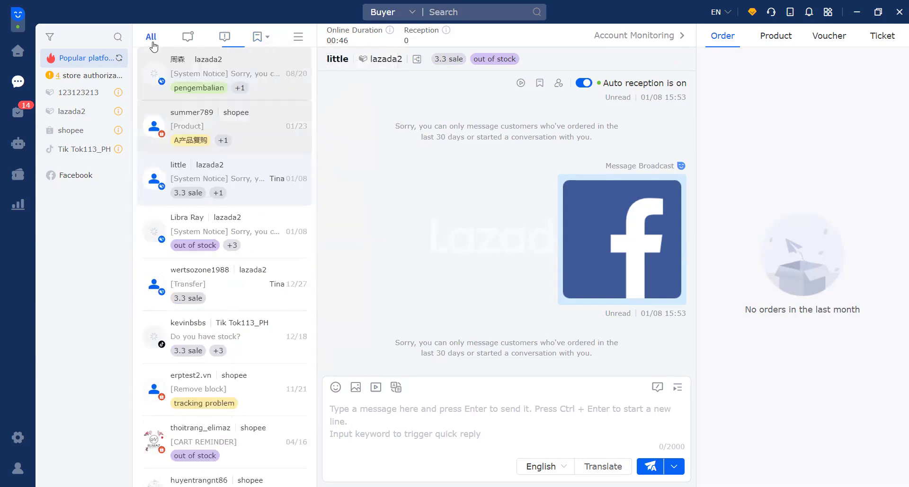
# Step: Filter the conversation list to Pending, then to Important Reminder, which shows no results
pyautogui.click(299, 37)
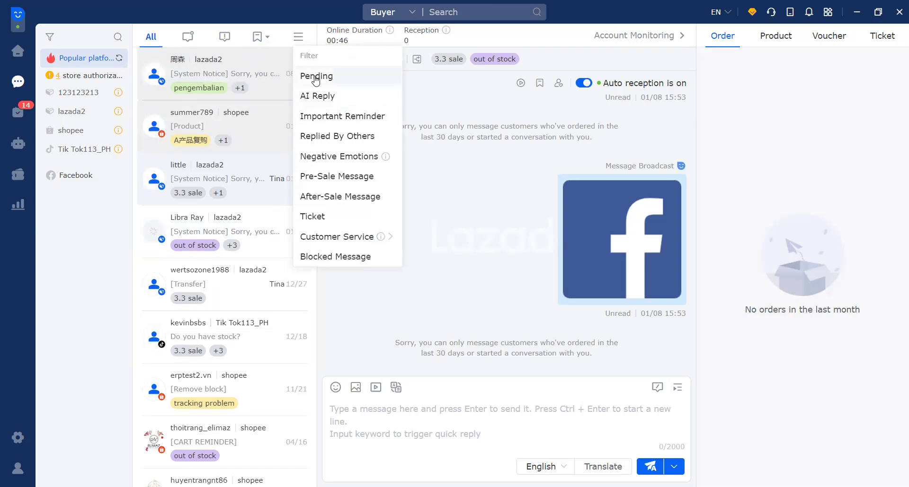
pyautogui.click(315, 77)
pyautogui.click(297, 41)
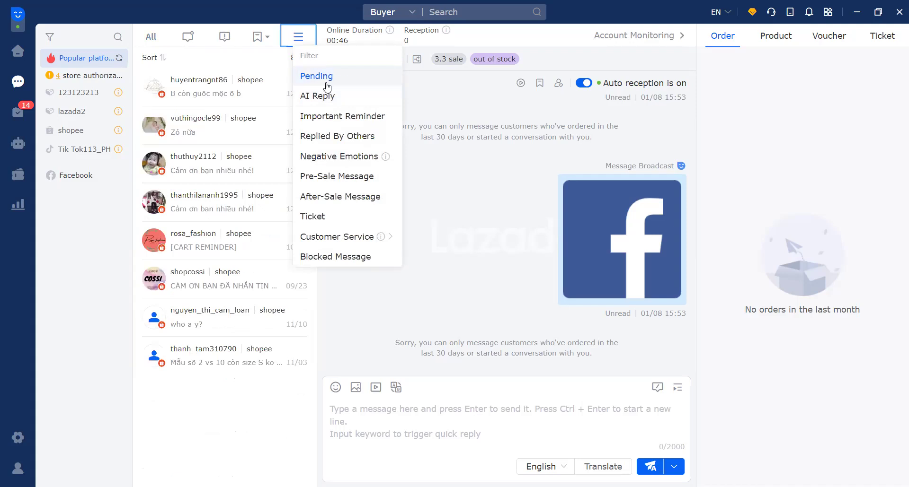
pyautogui.click(351, 122)
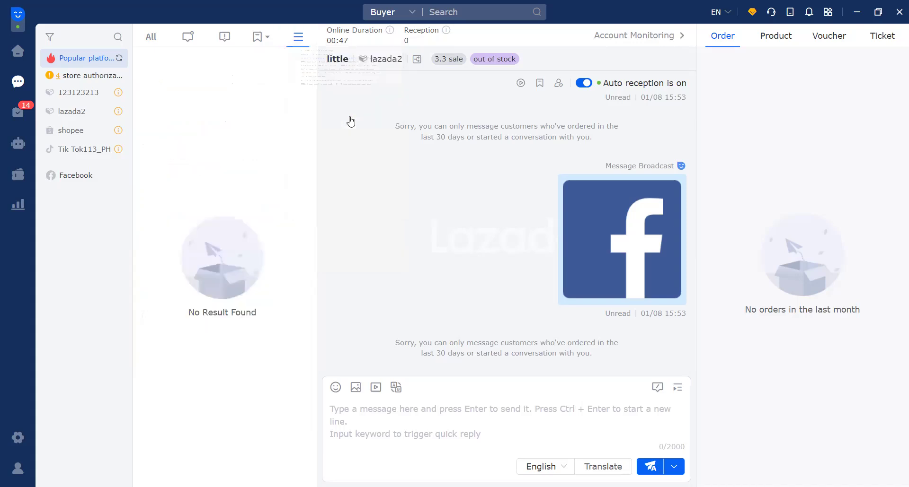
# Step: Return to All conversations, then filter the list to Blocked Message chats
pyautogui.click(150, 36)
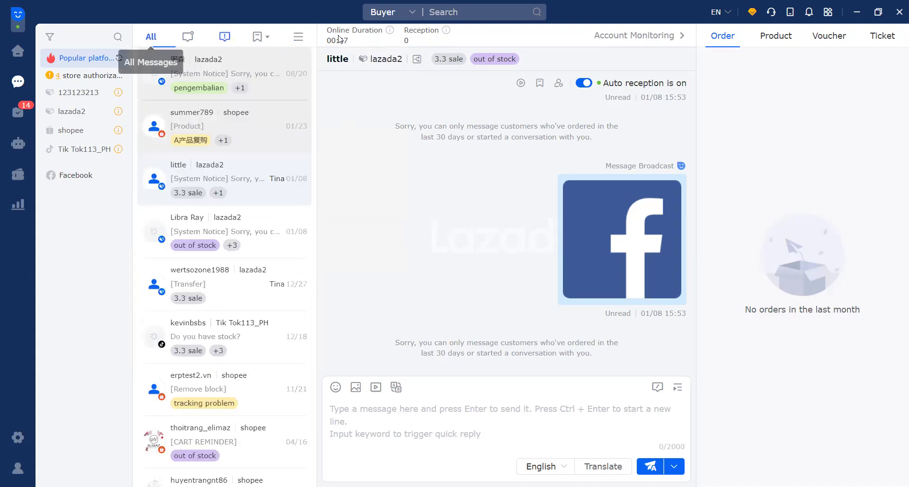
pyautogui.click(298, 42)
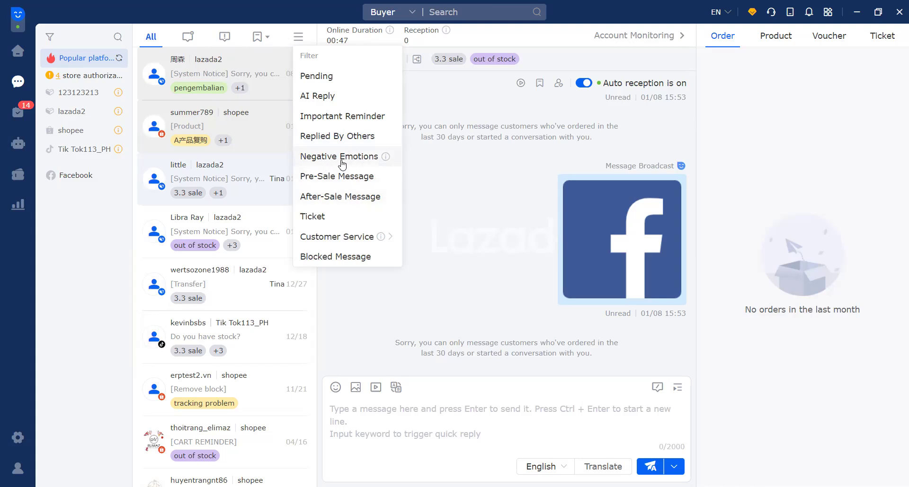
pyautogui.moveTo(385, 157)
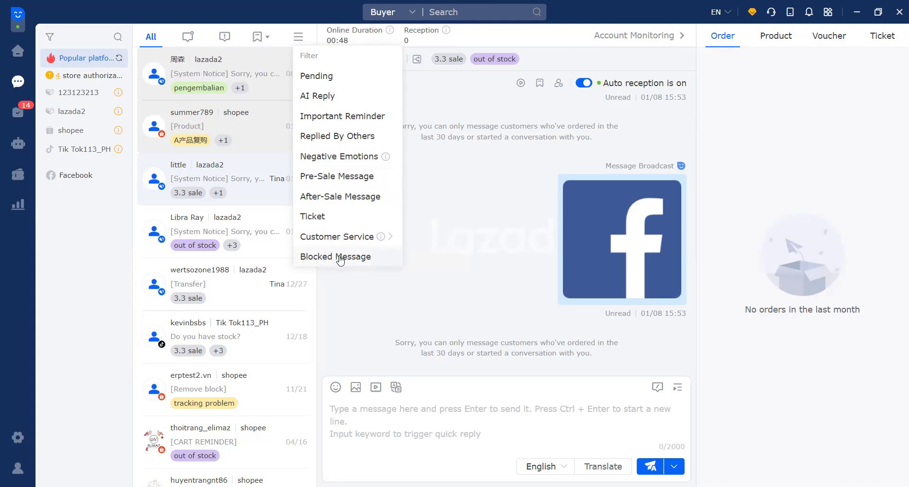
pyautogui.click(356, 261)
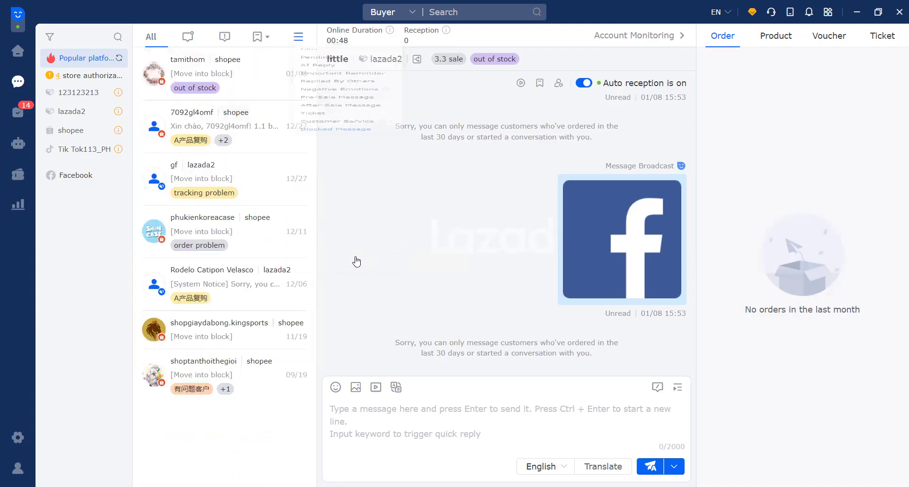
# Step: Reopen the filter dropdown and switch back to the All conversations tab
pyautogui.click(298, 36)
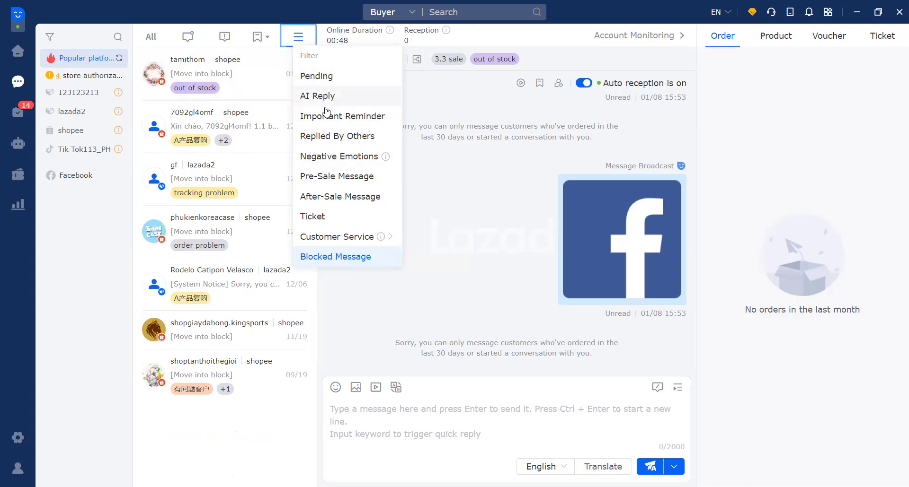
pyautogui.click(150, 37)
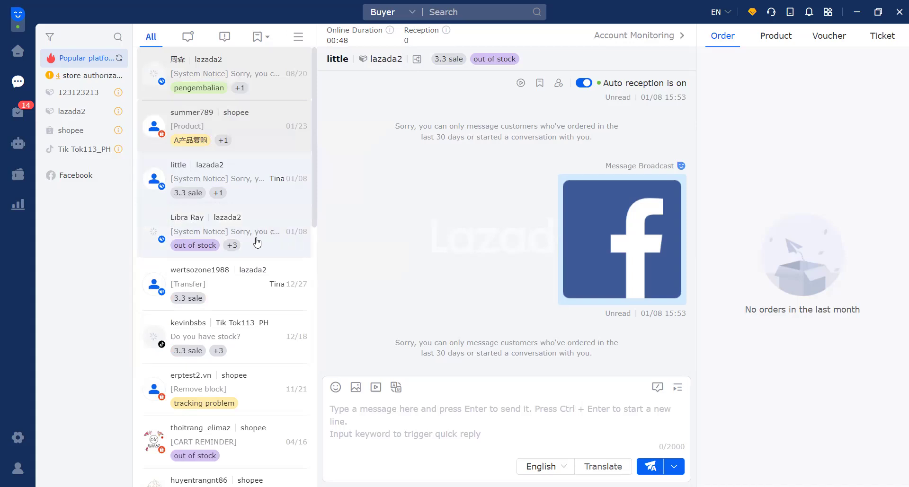
# Step: Pin the lazada2 chat tagged out of stock to the top of the list
pyautogui.rightClick(261, 233)
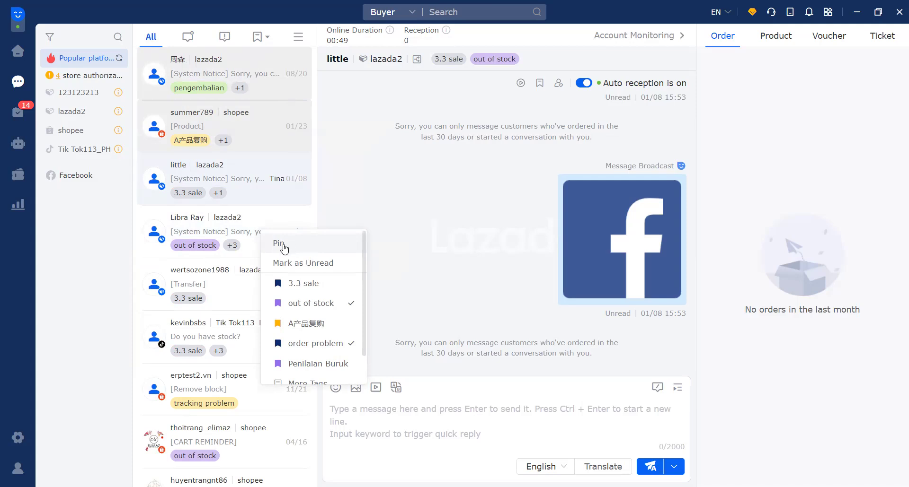
pyautogui.rightClick(240, 231)
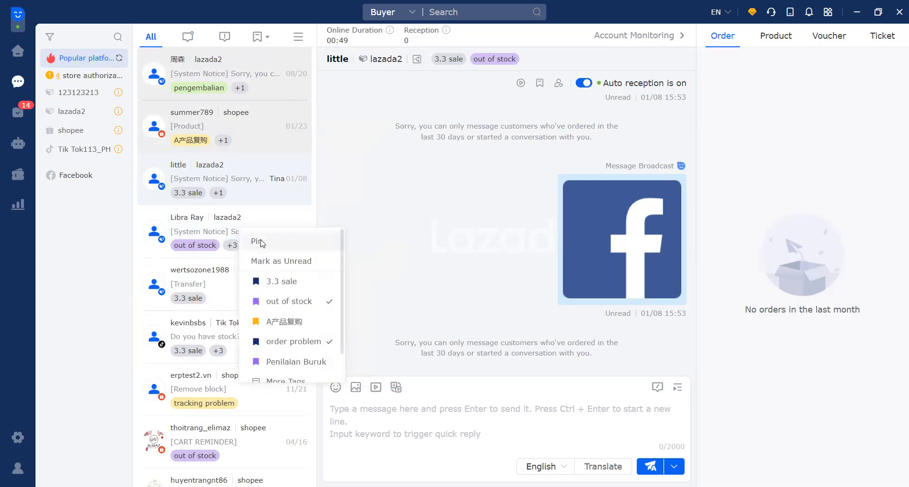
pyautogui.click(258, 241)
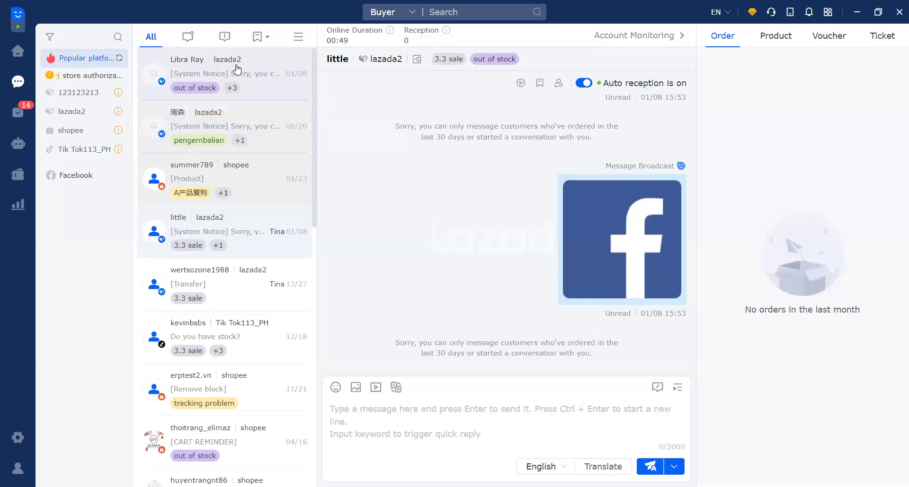
# Step: Unpin the shopee chat tagged A产品复购
pyautogui.rightClick(244, 175)
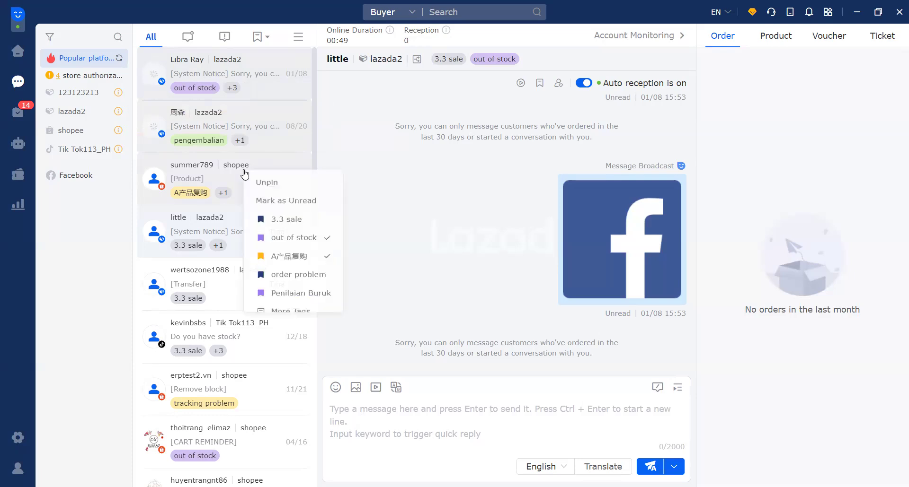
pyautogui.click(277, 188)
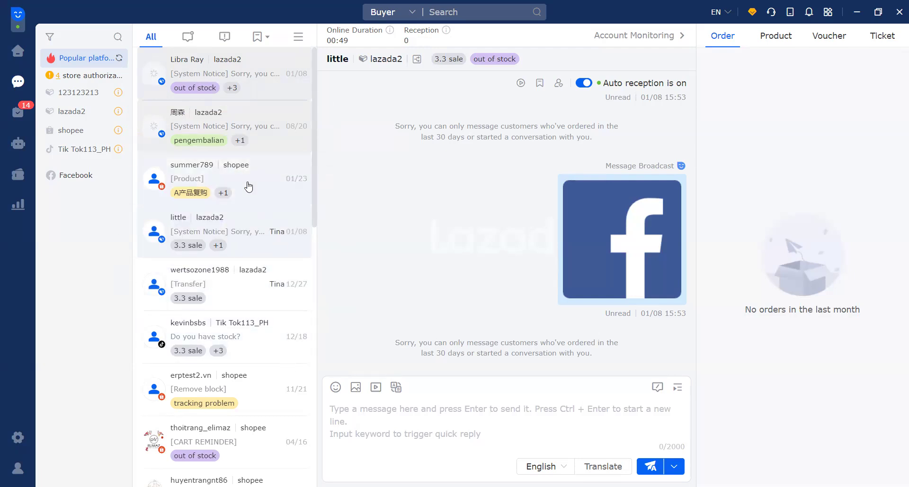
pyautogui.scroll(-3, 263, 319)
pyautogui.scroll(3, 264, 321)
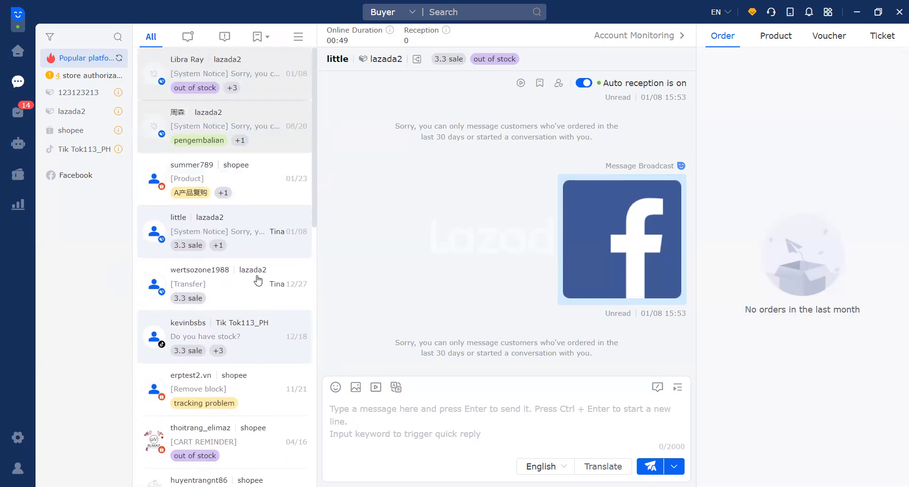
# Step: Browse the shopee product, TikTok stock-question and lazada2 system-notice chats
pyautogui.rightClick(270, 229)
pyautogui.click(263, 171)
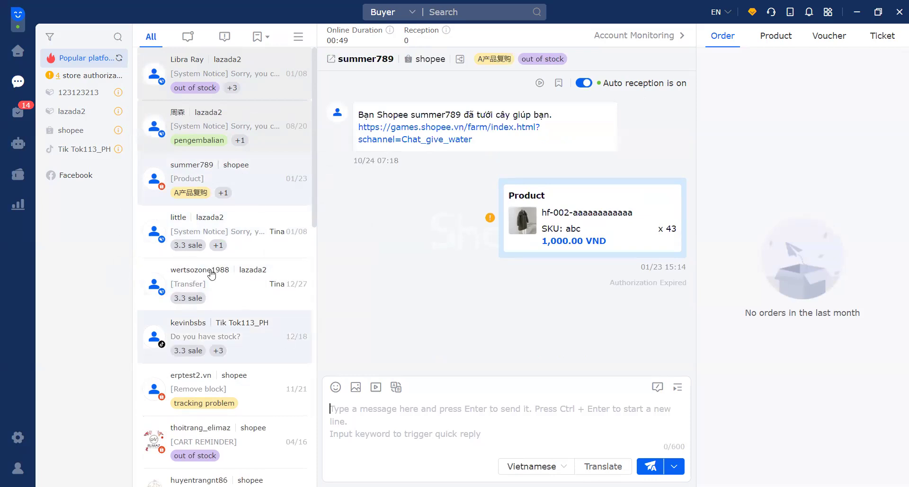
pyautogui.click(260, 319)
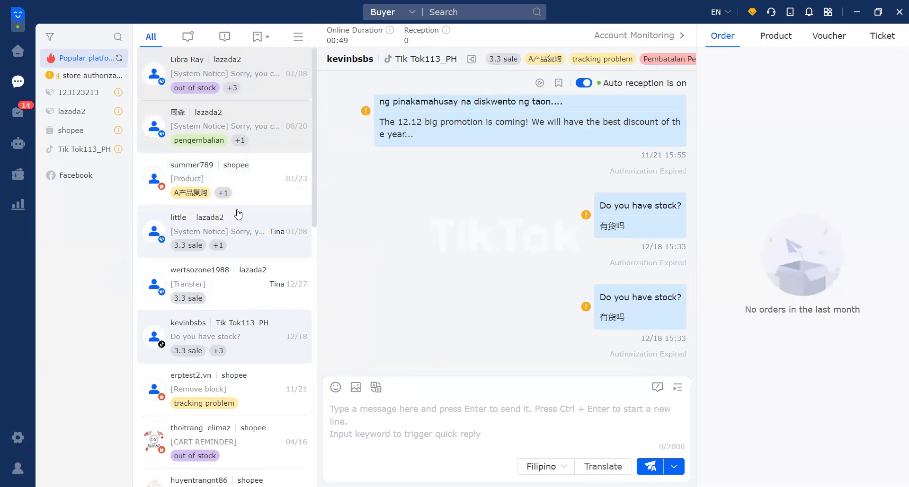
pyautogui.rightClick(252, 182)
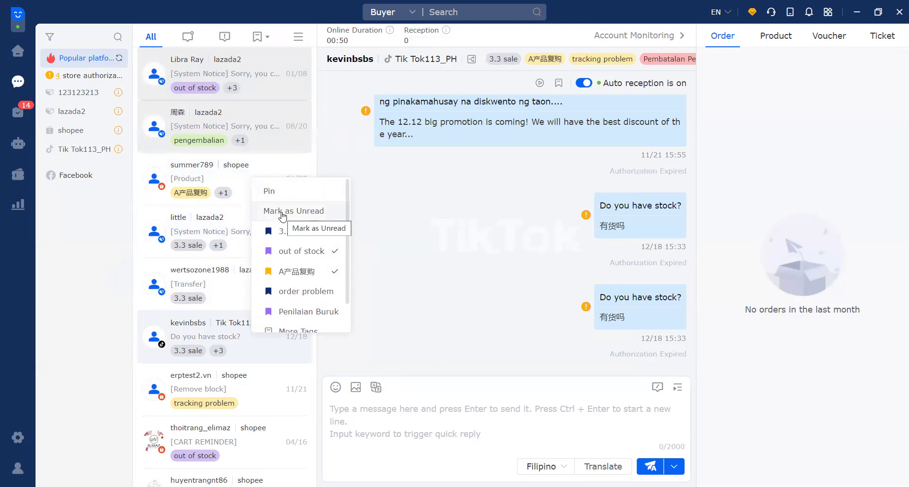
pyautogui.click(226, 224)
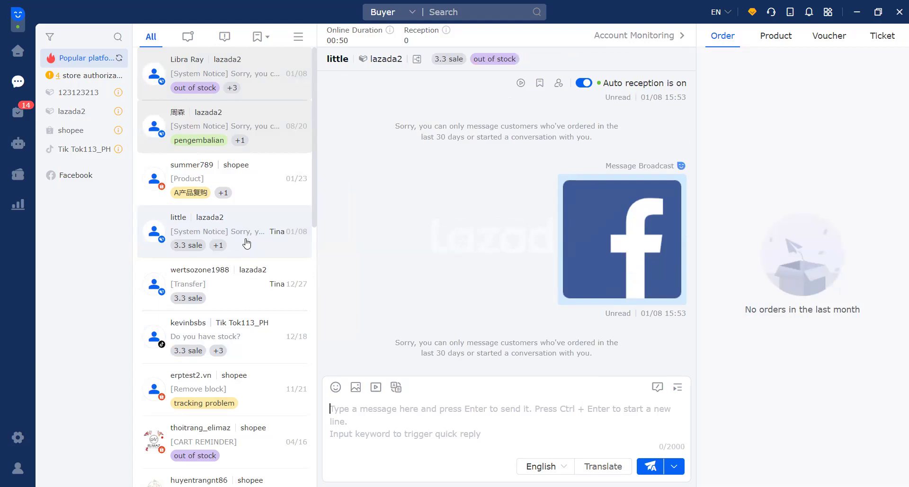
pyautogui.click(255, 282)
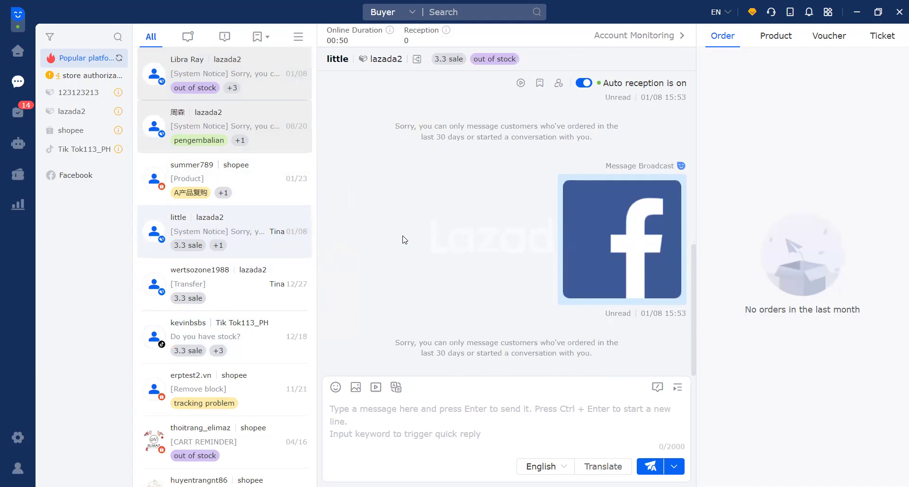
# Step: Mark the lazada2 system-notice chat as unread and open the shopee product chat
pyautogui.rightClick(256, 234)
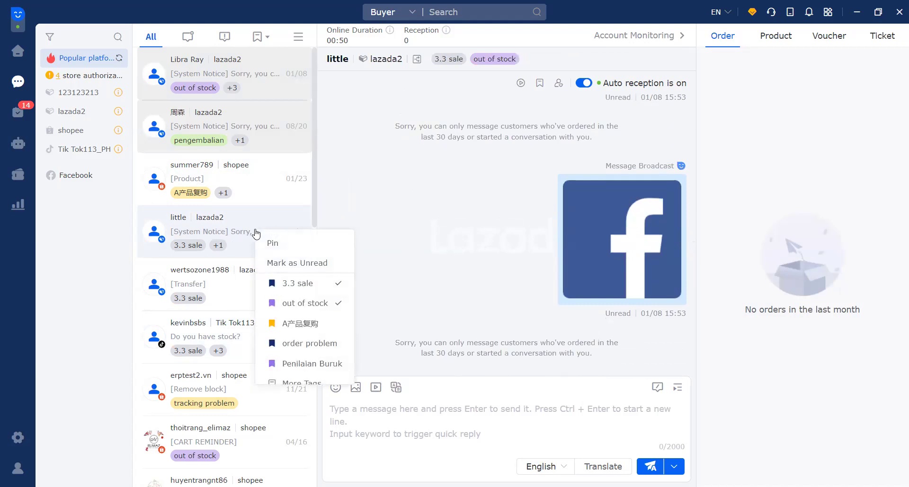
pyautogui.click(309, 264)
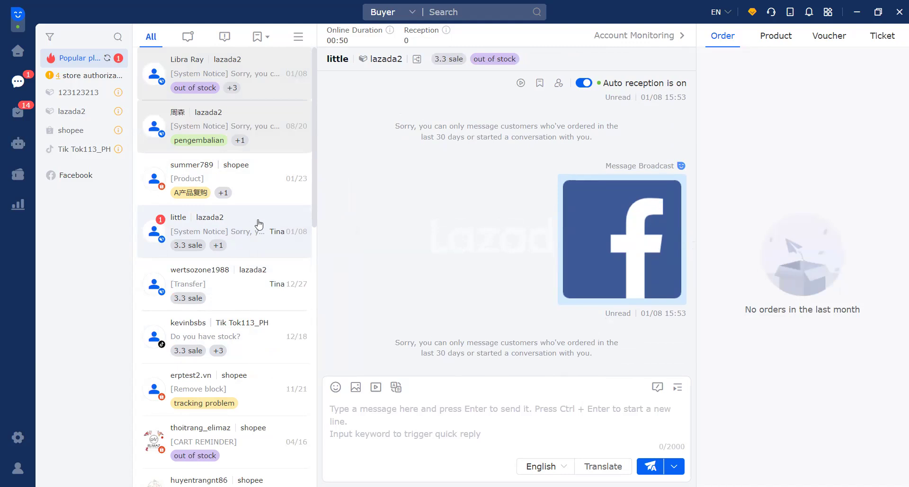
pyautogui.click(253, 189)
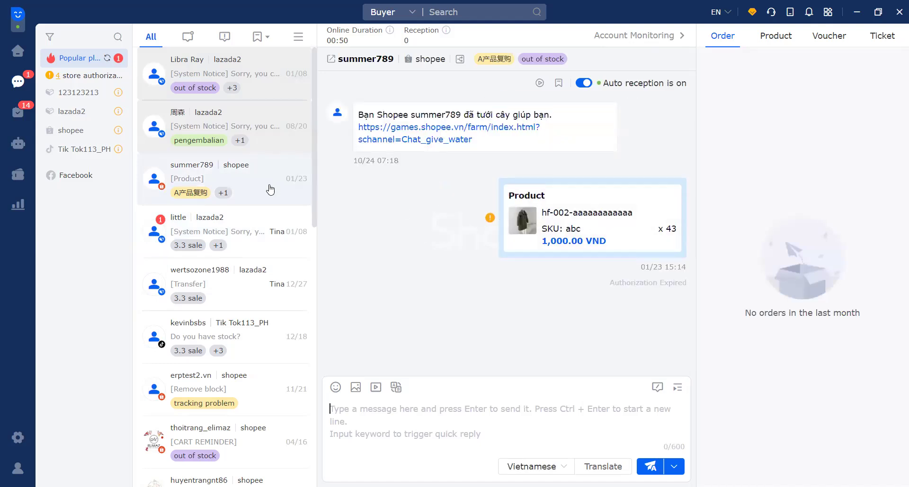
# Step: Mark the shopee product chat as unread and open the lazada2 transfer chat
pyautogui.rightClick(244, 176)
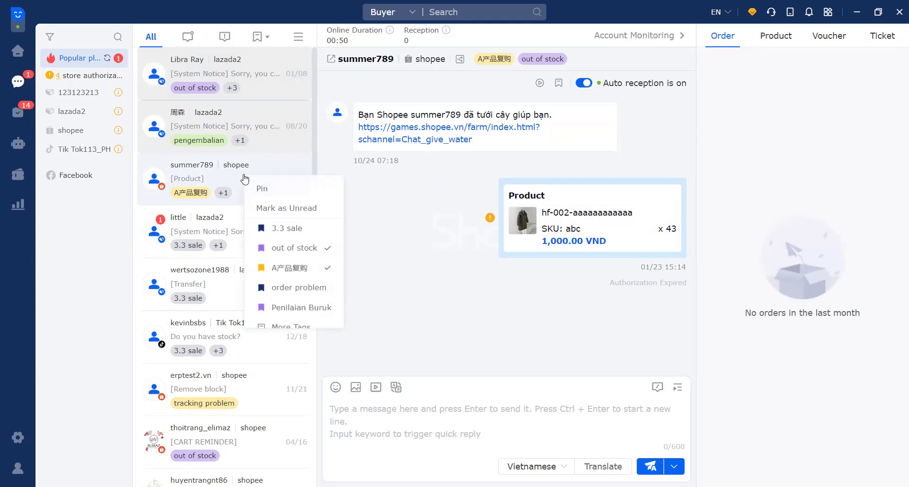
pyautogui.click(296, 209)
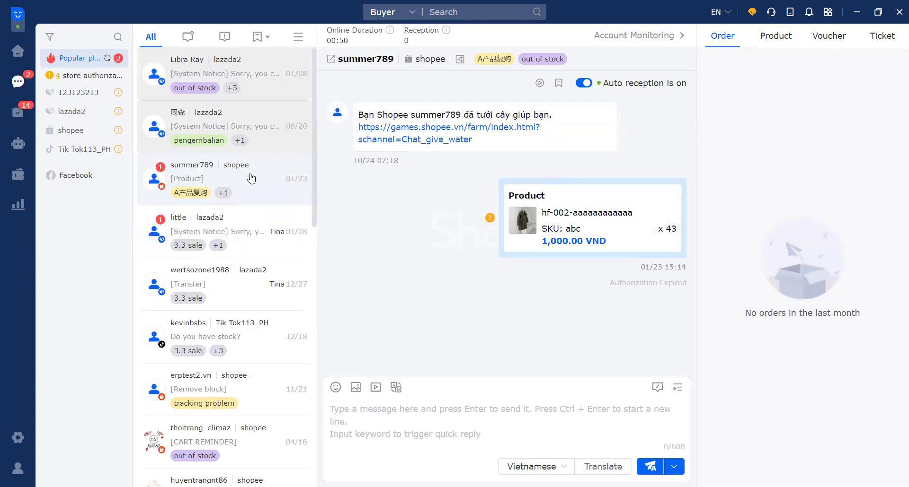
pyautogui.rightClick(264, 229)
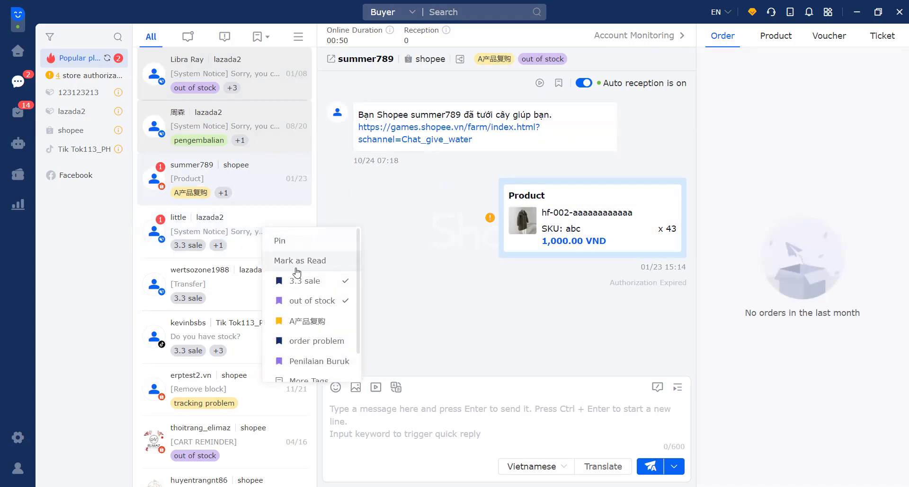
pyautogui.rightClick(236, 283)
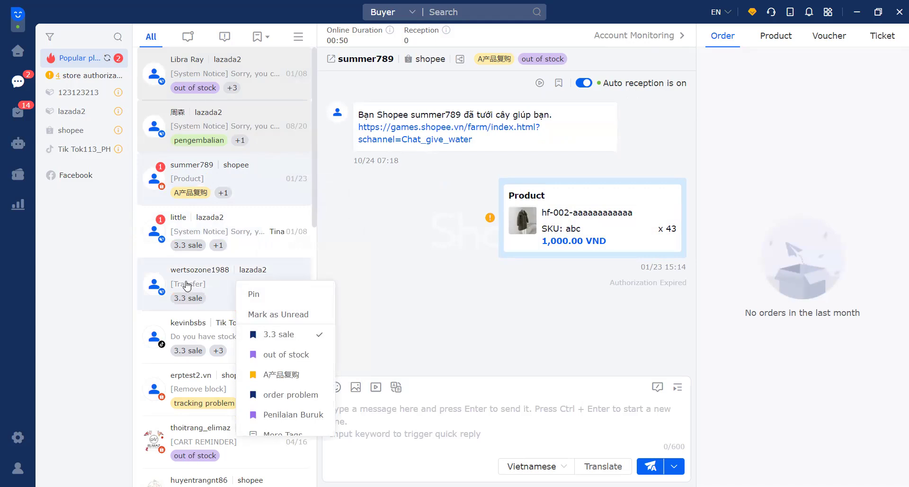
pyautogui.click(212, 282)
# Step: Check the tracking-problem chat's actions, then open the shopee wooden-clogs chat
pyautogui.rightClick(244, 219)
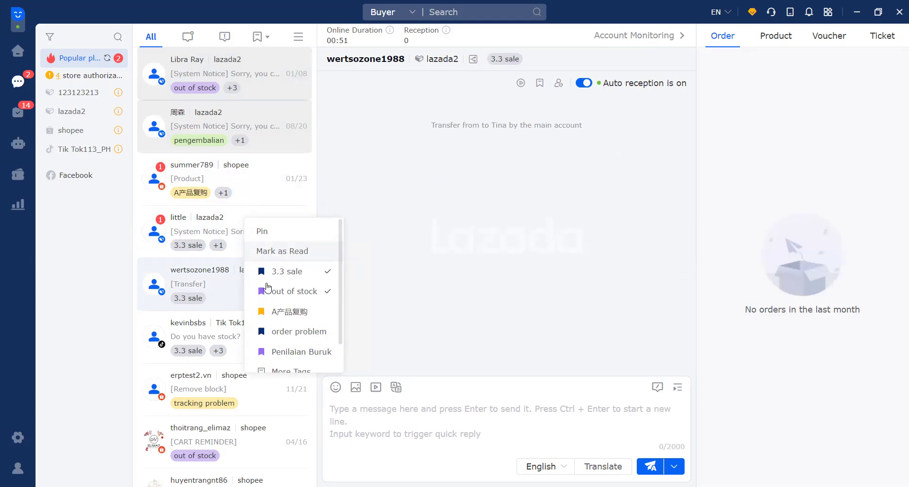
pyautogui.click(214, 295)
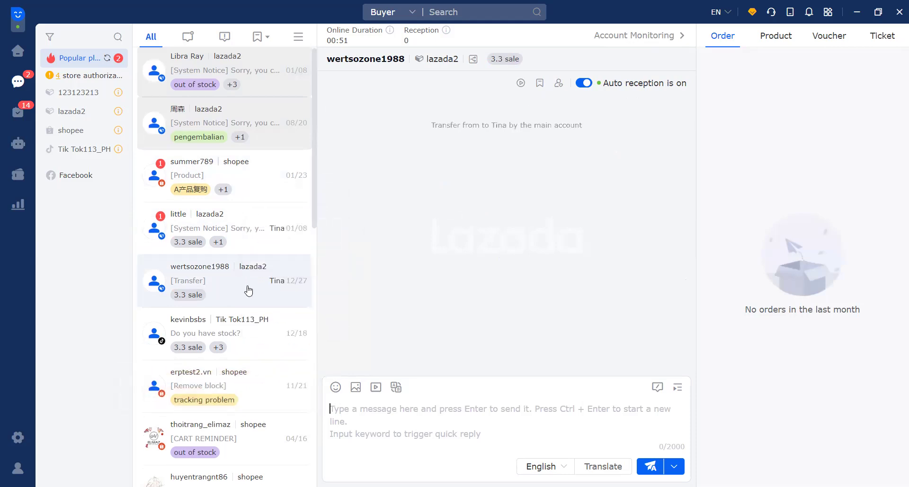
pyautogui.scroll(-2, 217, 232)
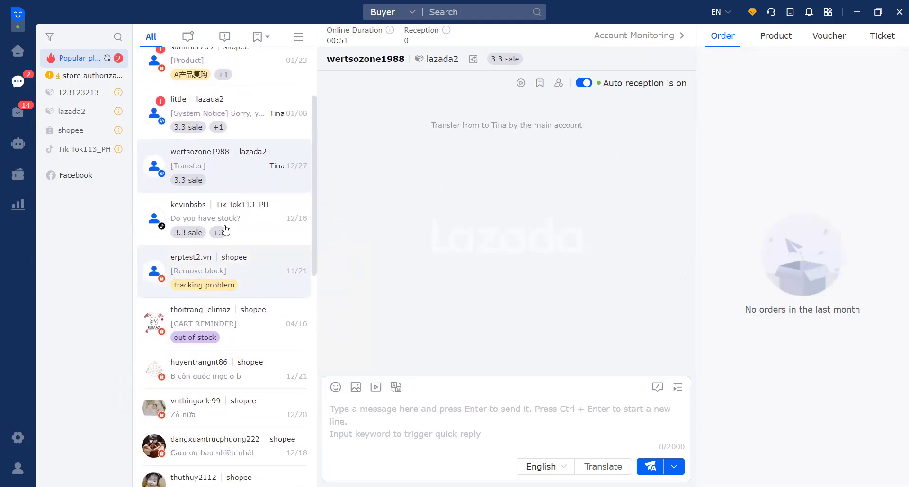
pyautogui.scroll(-1, 256, 221)
pyautogui.rightClick(250, 222)
pyautogui.scroll(-1, 301, 285)
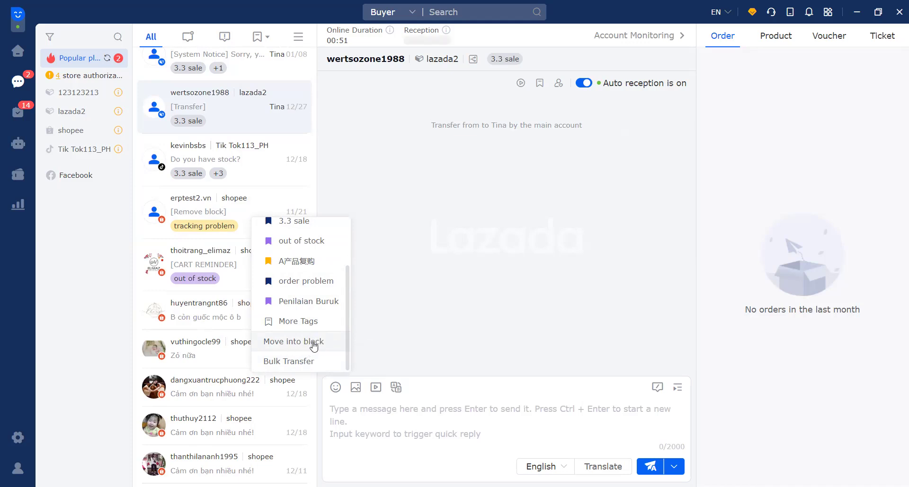
pyautogui.click(214, 308)
# Step: Move the shopee wooden-clogs chat into blocked messages
pyautogui.rightClick(244, 307)
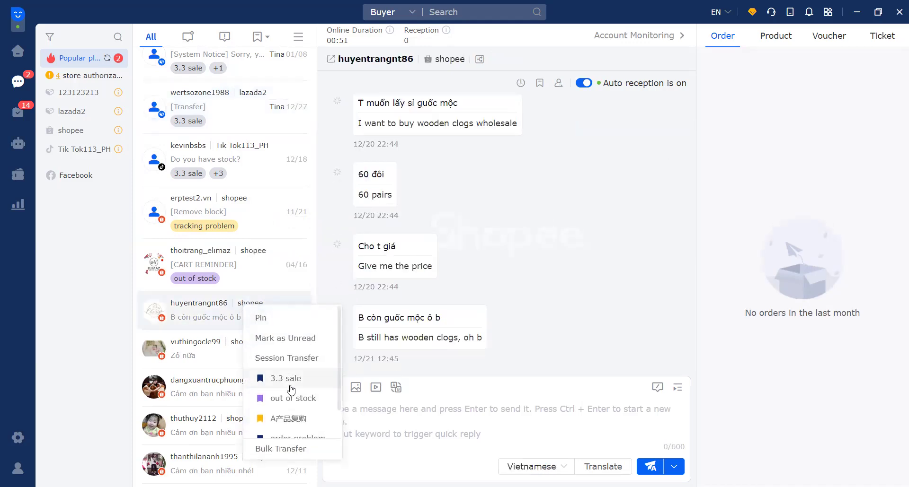
pyautogui.scroll(-2, 302, 377)
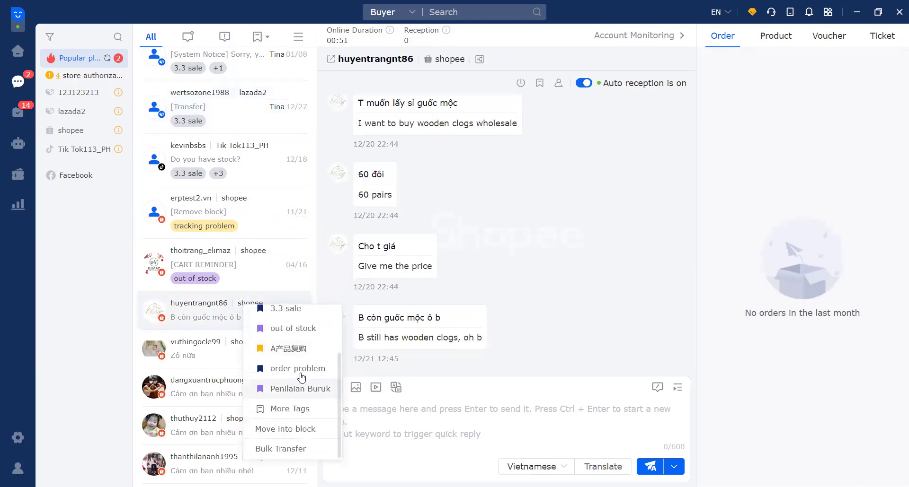
pyautogui.click(313, 432)
pyautogui.scroll(-5, 228, 283)
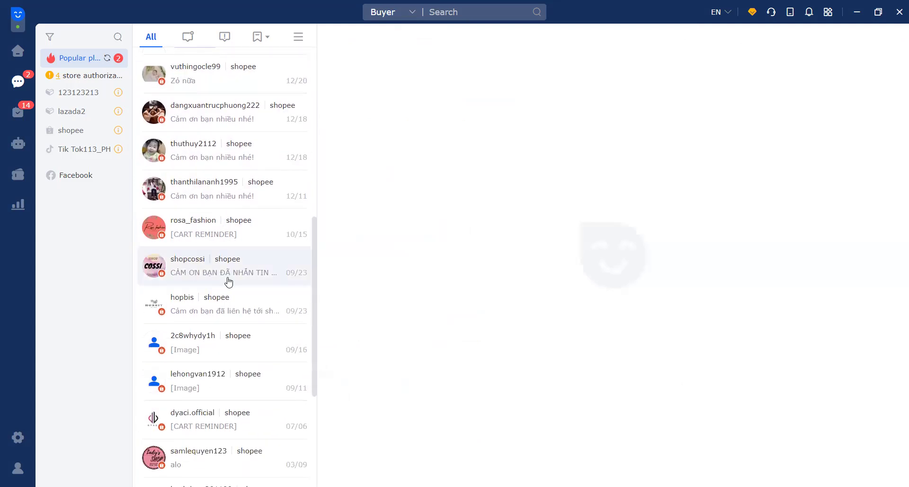
pyautogui.scroll(7, 228, 282)
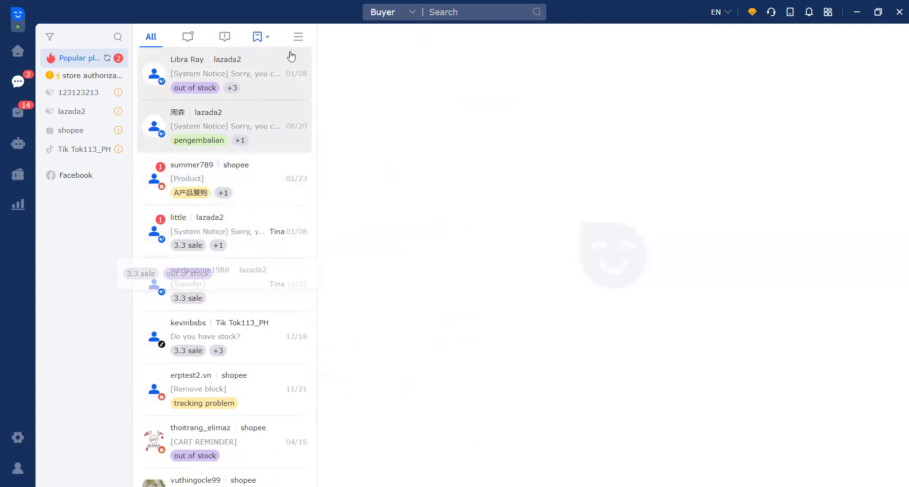
pyautogui.click(298, 37)
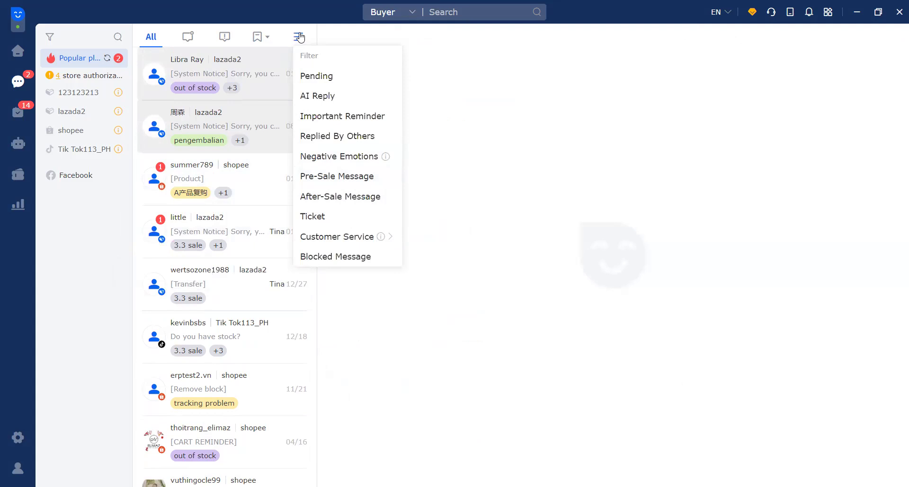
pyautogui.click(349, 256)
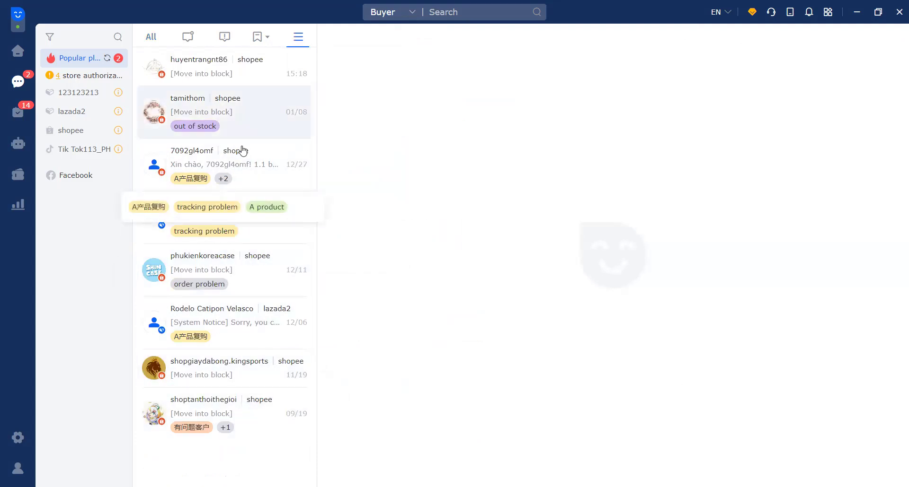
pyautogui.click(245, 78)
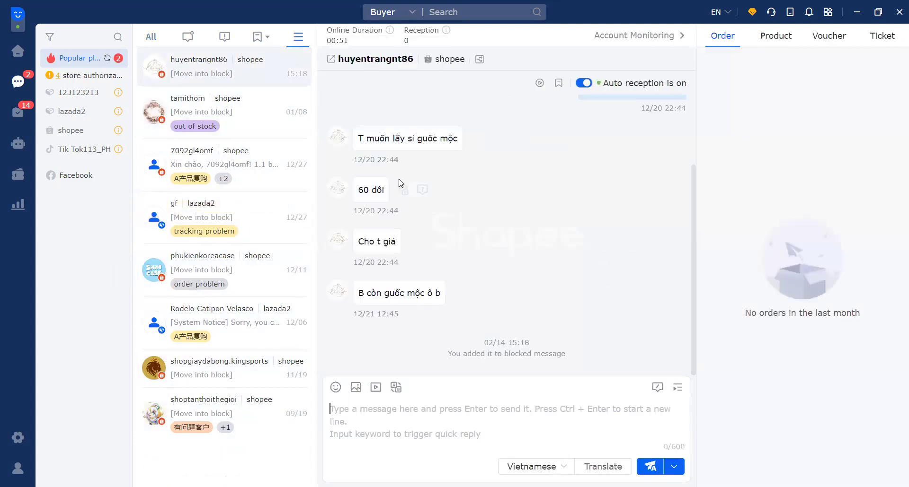
pyautogui.scroll(-2, 458, 214)
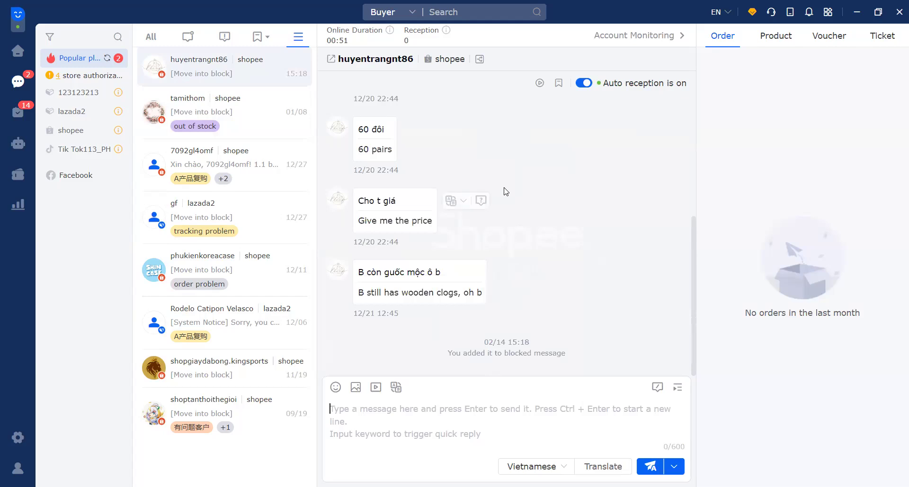
pyautogui.click(151, 37)
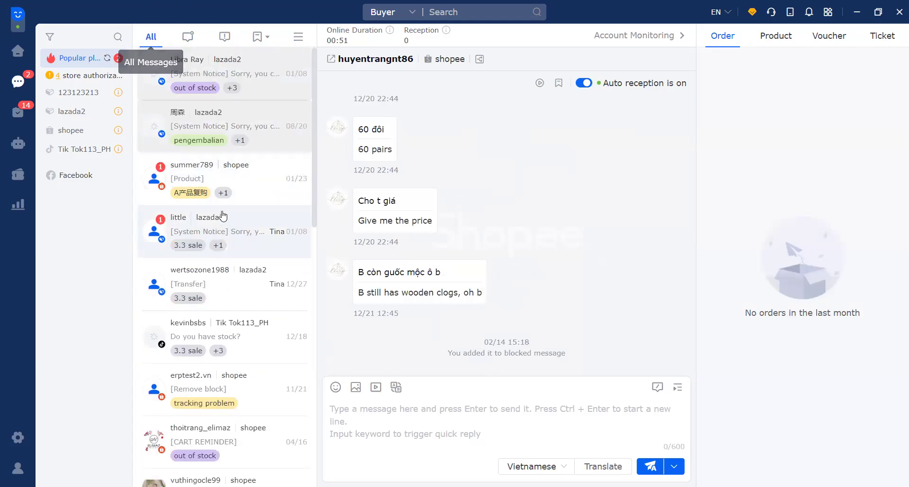
pyautogui.rightClick(255, 287)
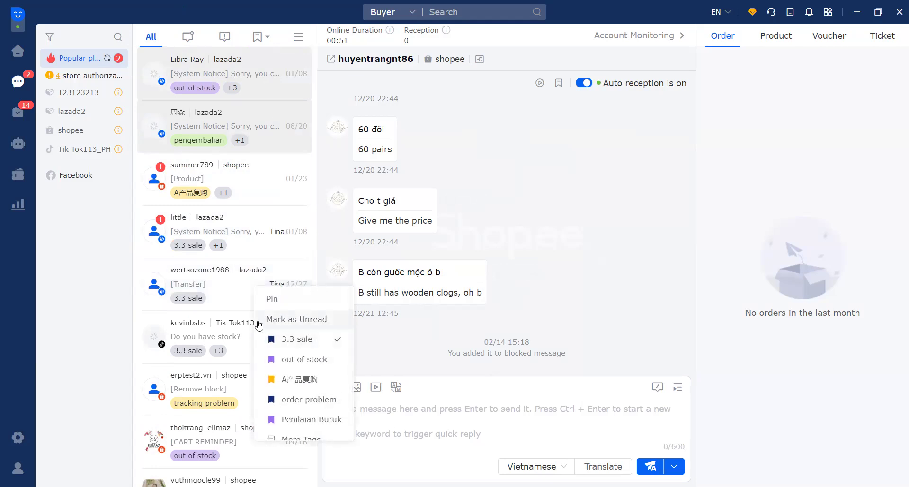
pyautogui.scroll(-1, 298, 374)
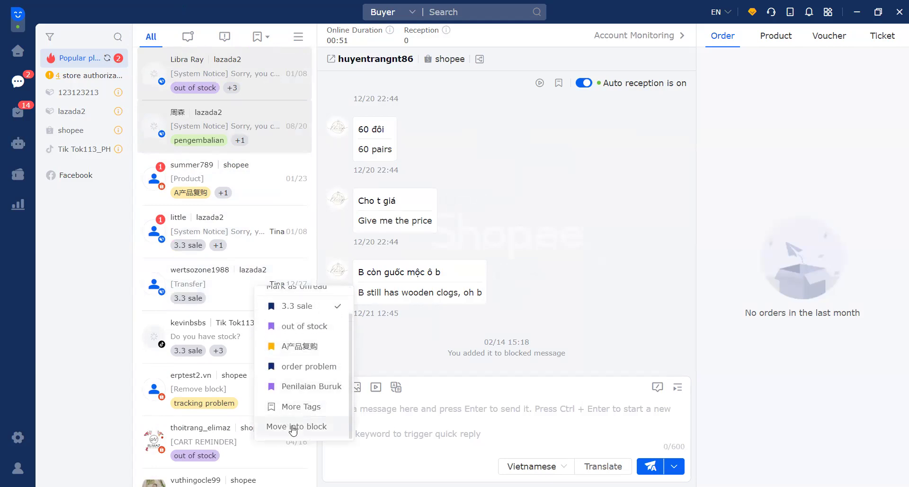
pyautogui.scroll(1, 298, 379)
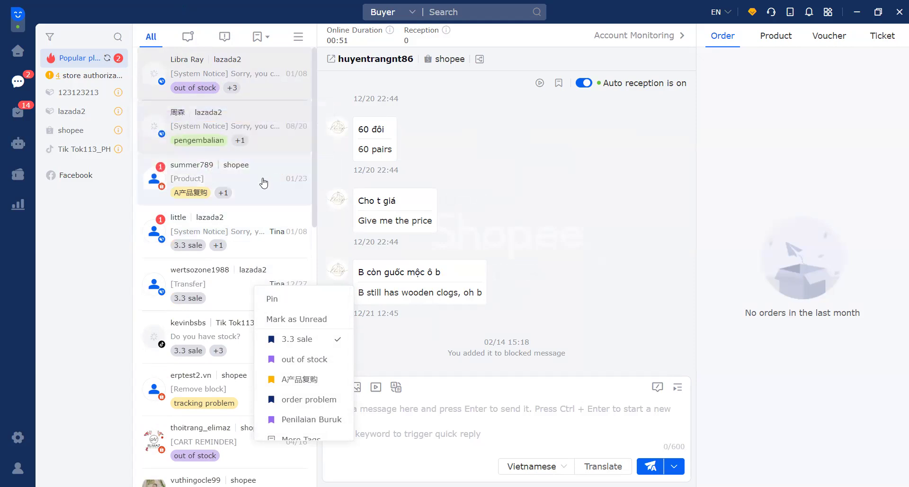
pyautogui.click(234, 295)
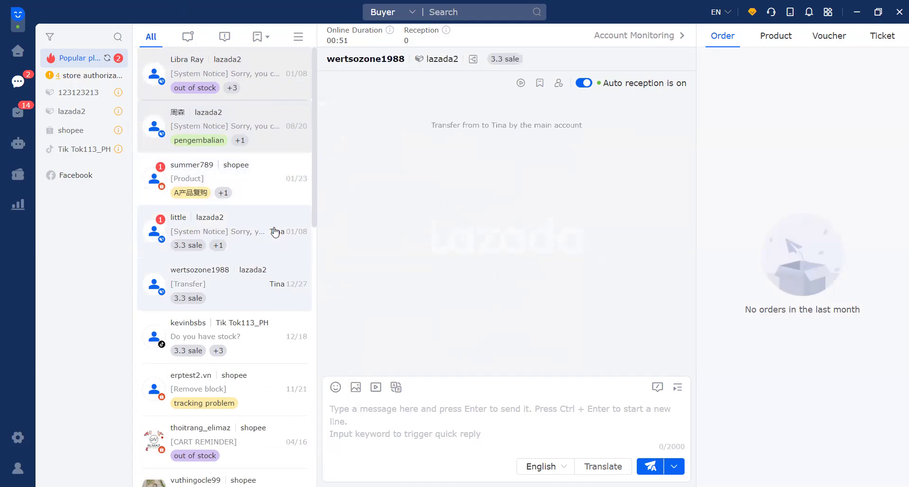
pyautogui.click(253, 228)
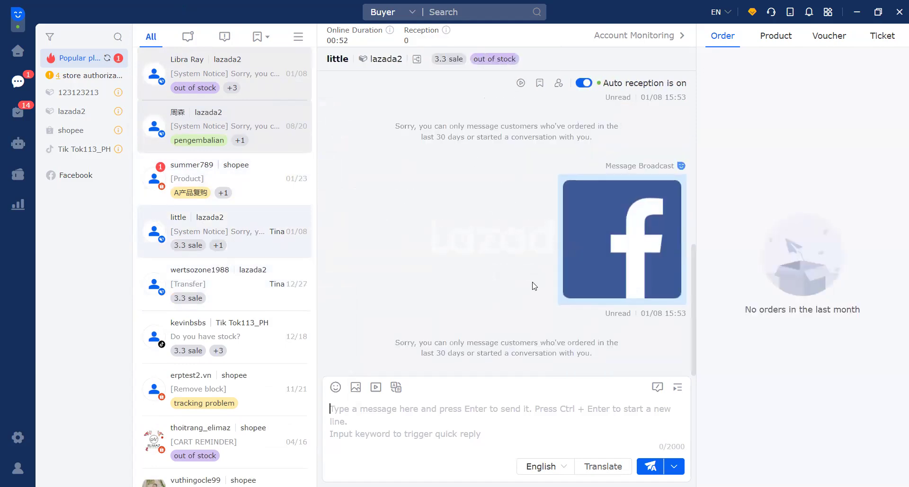
pyautogui.click(497, 416)
pyautogui.scroll(5, 468, 237)
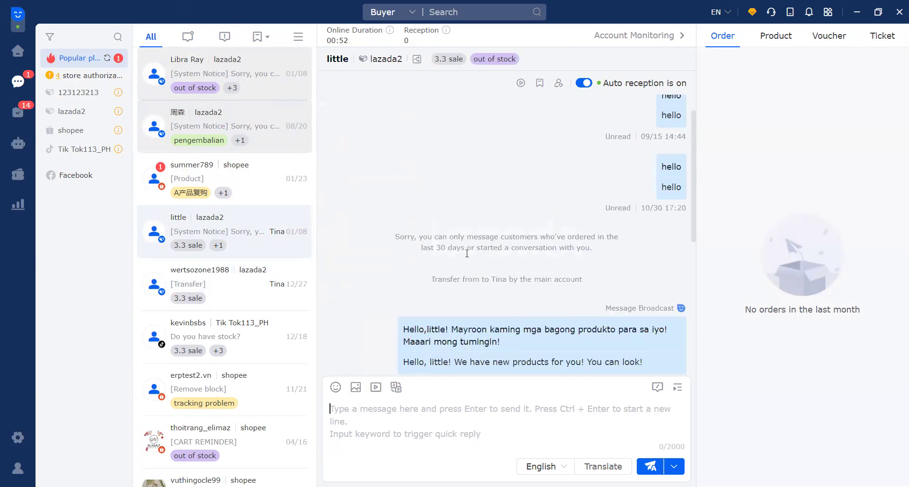
pyautogui.click(250, 122)
pyautogui.scroll(10, 488, 249)
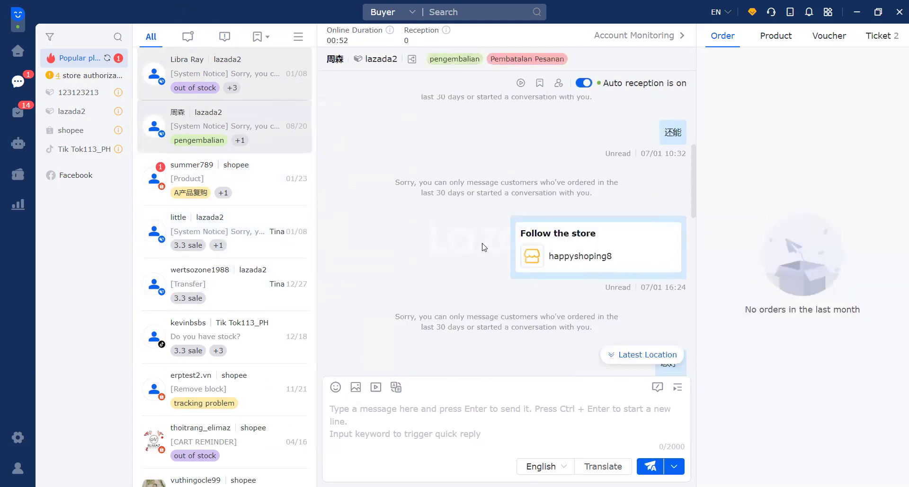
pyautogui.click(264, 81)
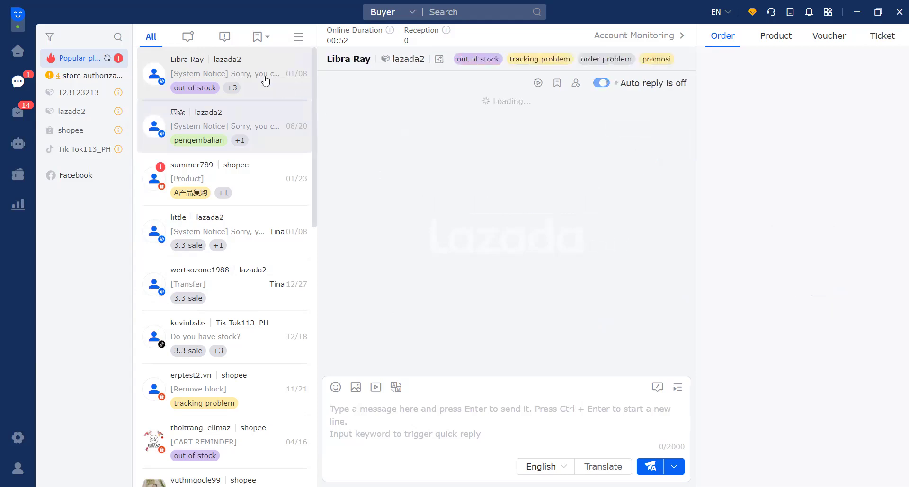
pyautogui.scroll(3, 448, 231)
pyautogui.scroll(10, 448, 231)
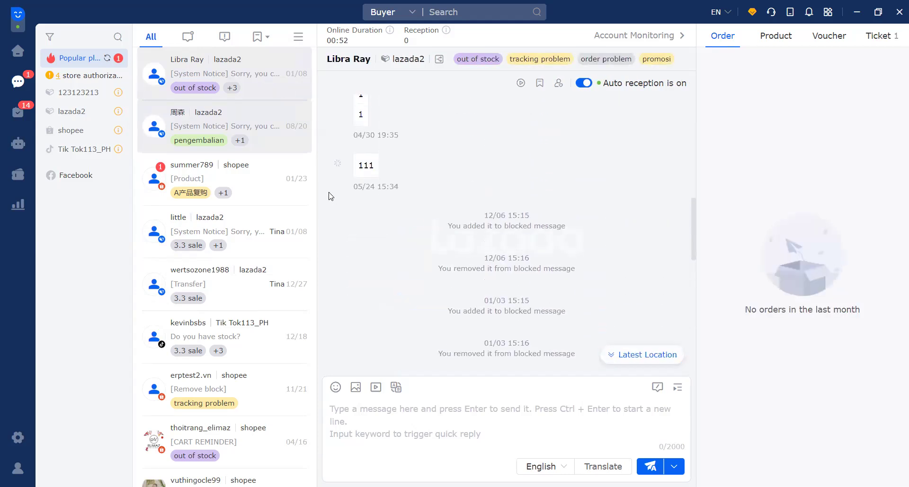
pyautogui.scroll(10, 453, 205)
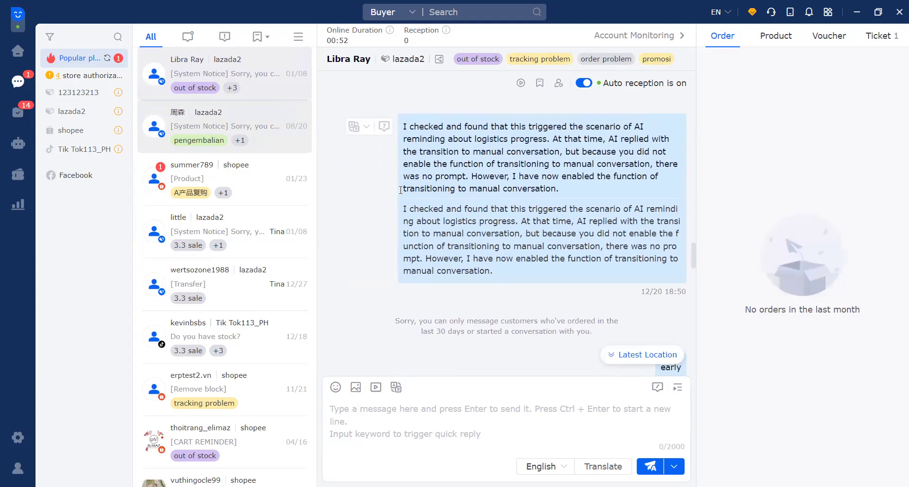
pyautogui.scroll(10, 538, 232)
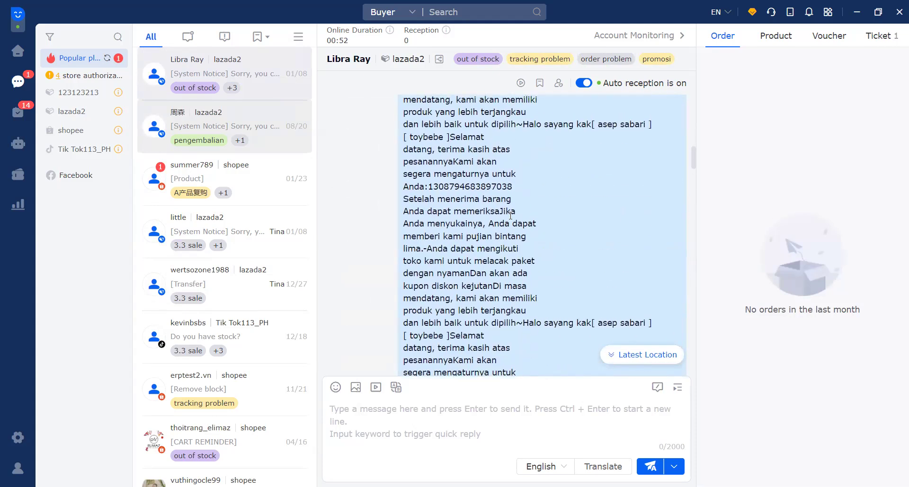
pyautogui.click(261, 230)
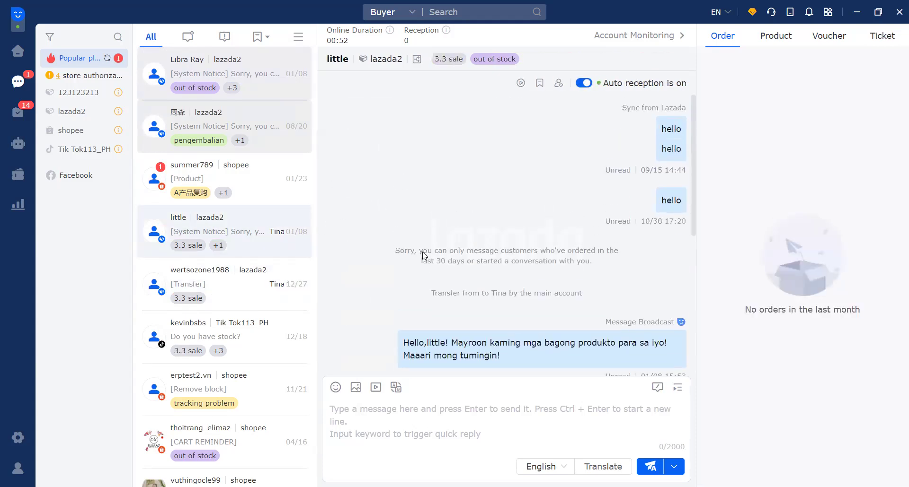
pyautogui.click(254, 342)
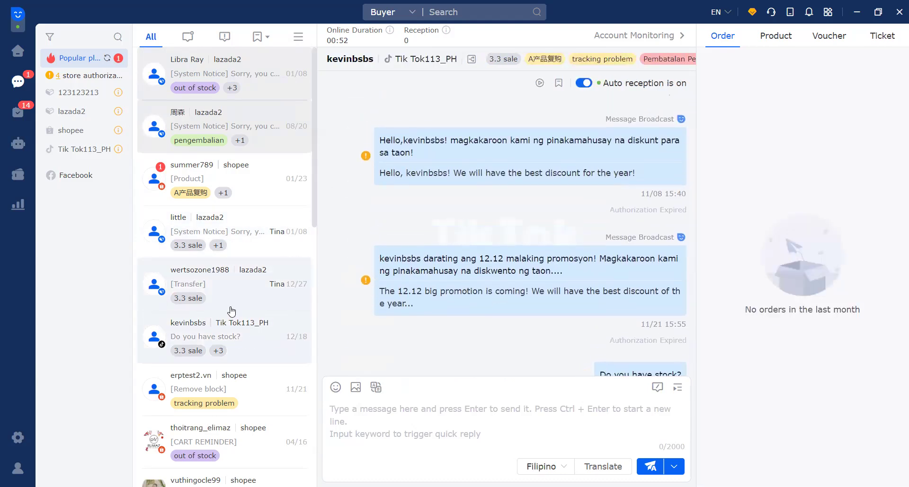
pyautogui.scroll(-2, 268, 269)
pyautogui.click(267, 269)
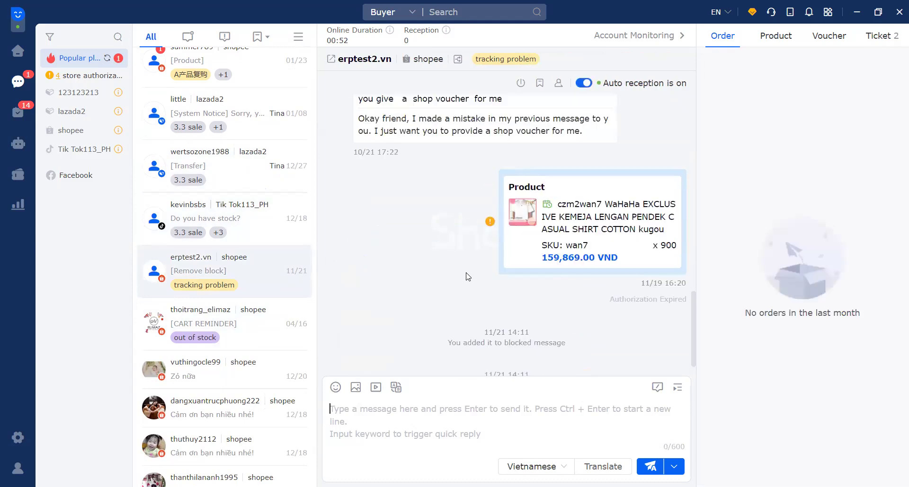
pyautogui.scroll(5, 391, 250)
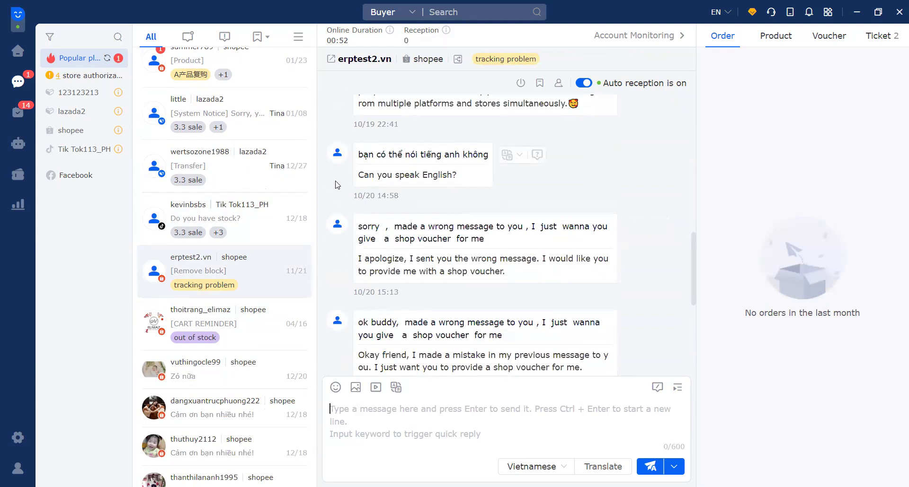
pyautogui.scroll(-4, 568, 229)
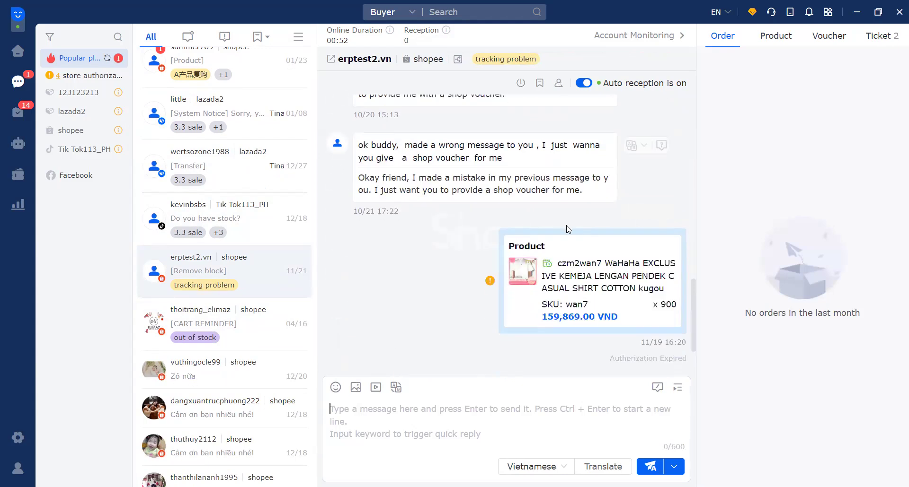
pyautogui.scroll(-2, 568, 229)
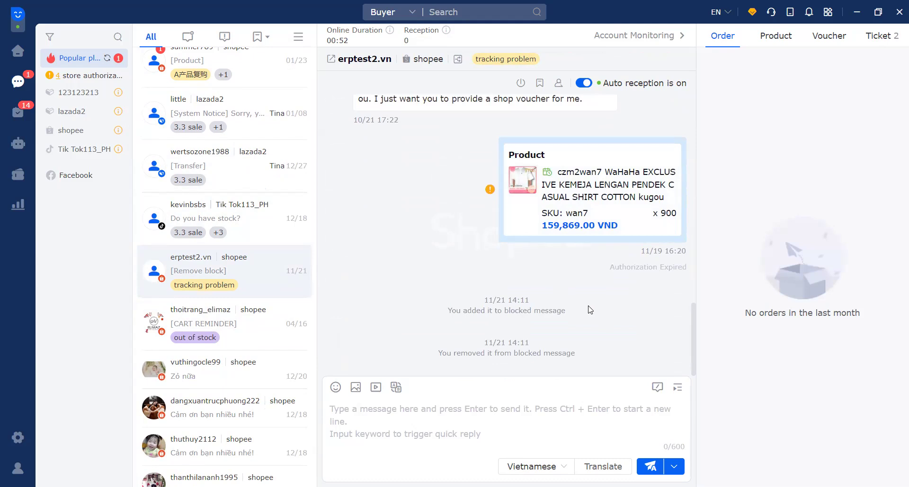
pyautogui.scroll(6, 588, 310)
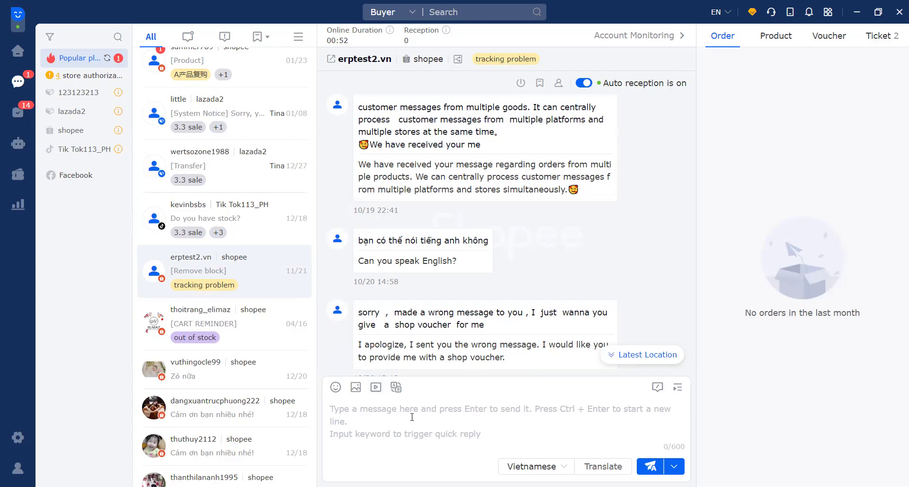
# Step: Draft the reply 'hello,welcome to my store!' to the erptest2.vn buyer
pyautogui.write('hello,welcome to my store!')
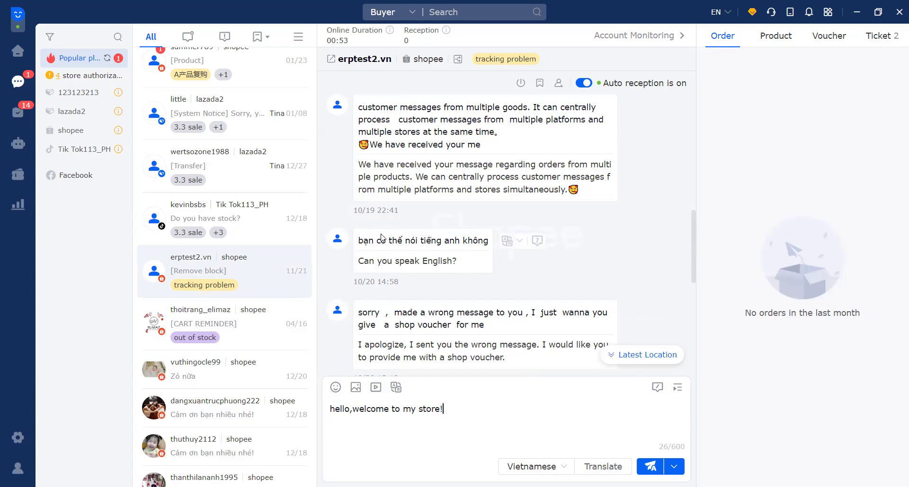
pyautogui.scroll(1, 393, 259)
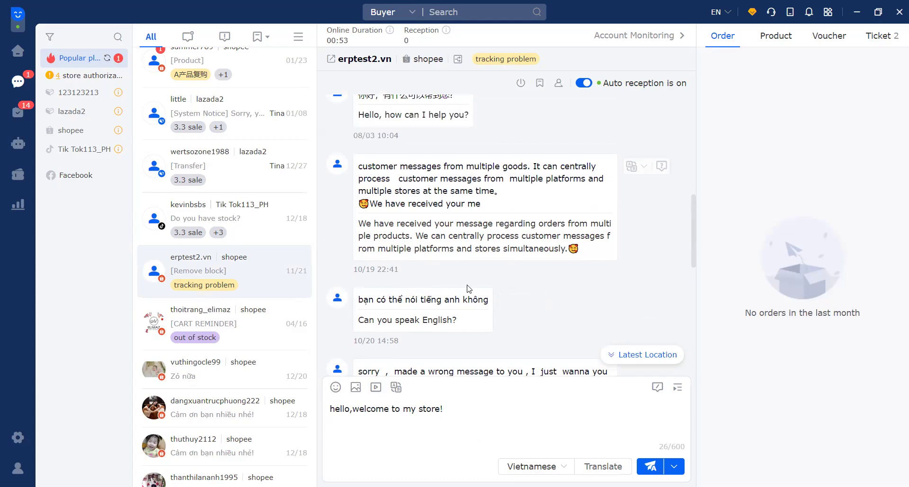
pyautogui.moveTo(444, 410); pyautogui.dragTo(328, 412)
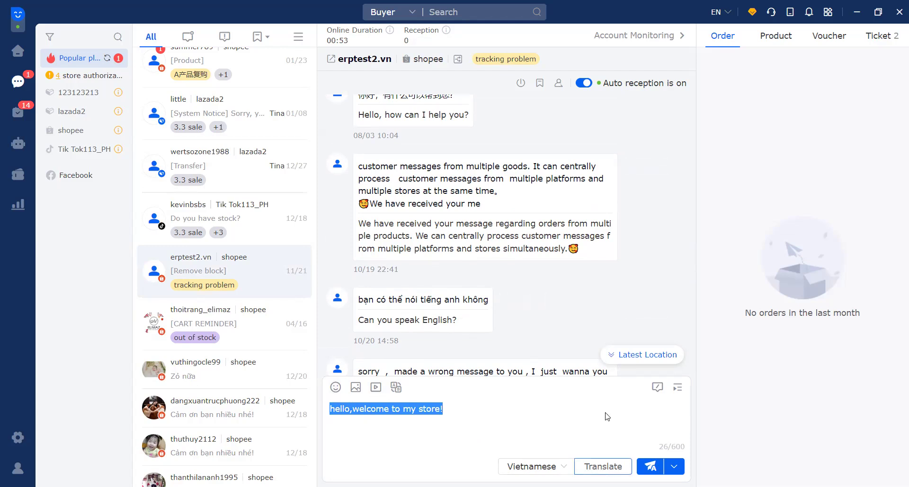
# Step: Translate the draft into Vietnamese, keeping Vietnamese as the target language
pyautogui.click(532, 466)
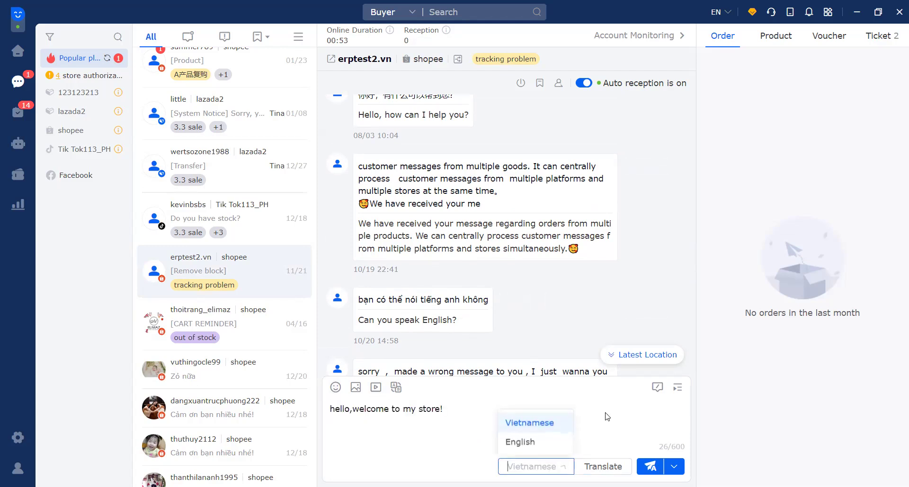
pyautogui.click(546, 424)
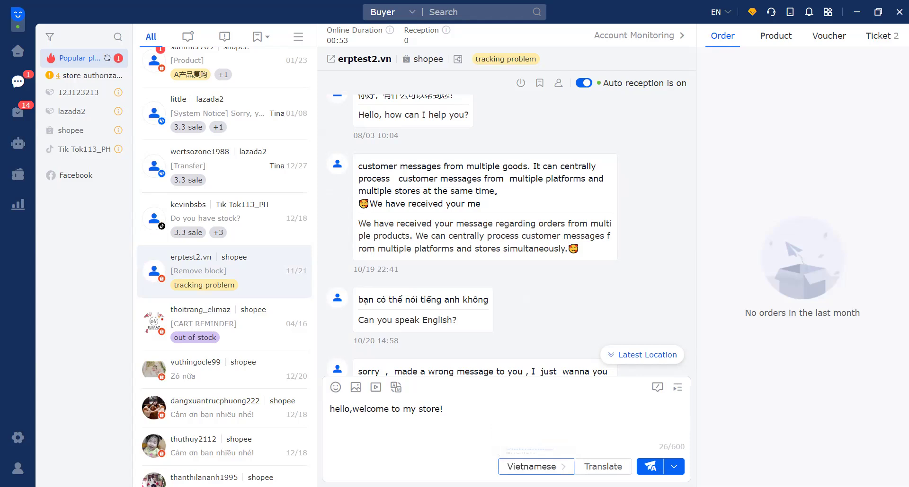
pyautogui.click(602, 467)
pyautogui.moveTo(556, 430); pyautogui.dragTo(323, 408)
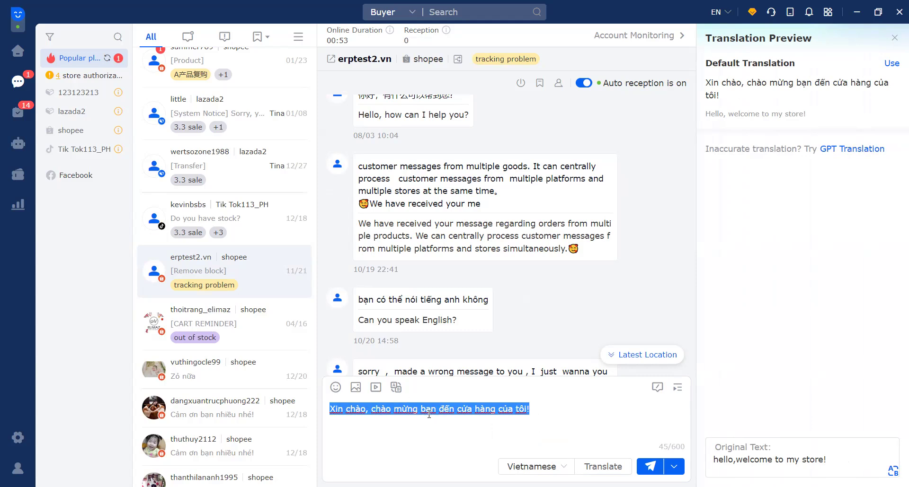
# Step: Compare the default and GPT Vietnamese translations, then send the translated welcome message
pyautogui.click(553, 410)
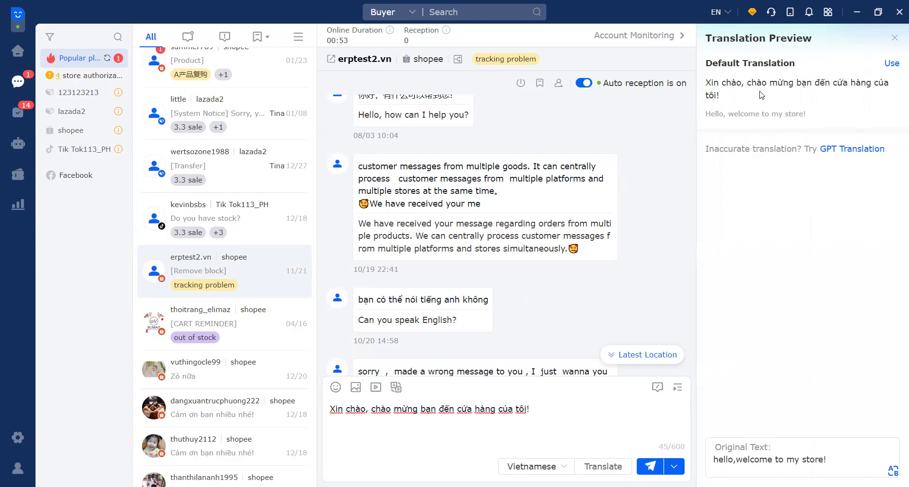
pyautogui.moveTo(719, 94); pyautogui.dragTo(703, 81)
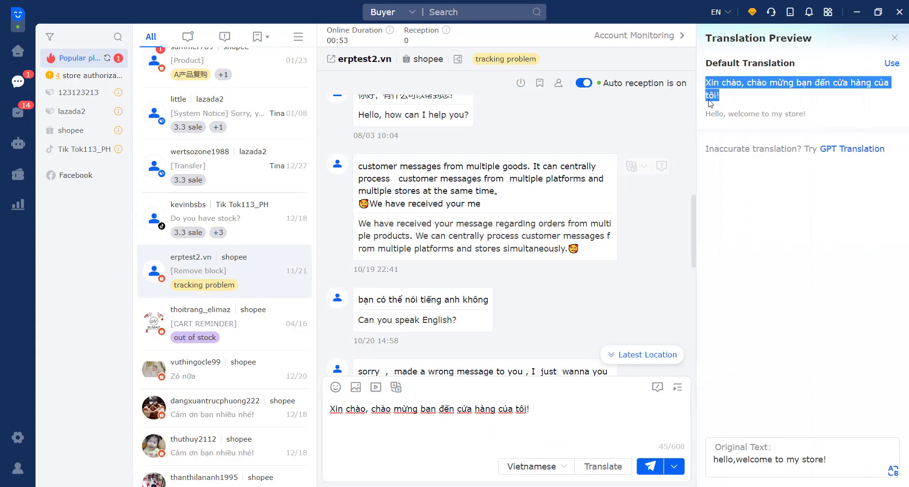
pyautogui.click(854, 153)
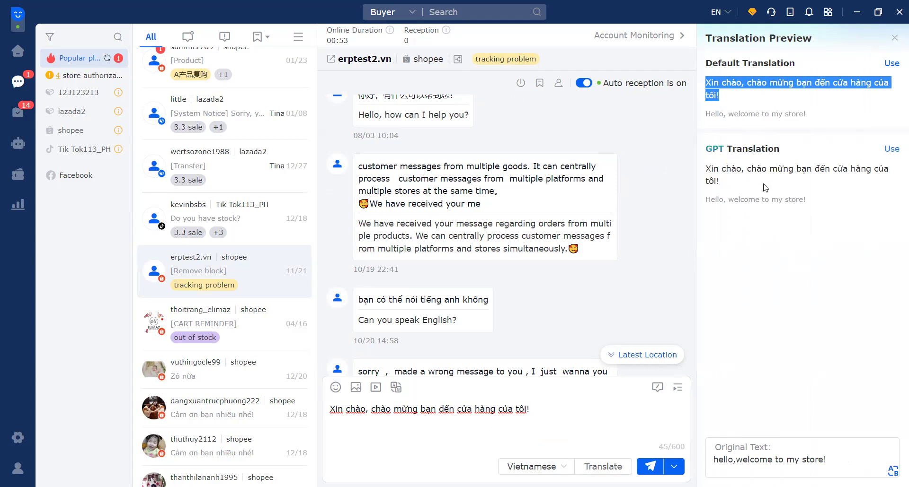
pyautogui.click(741, 185)
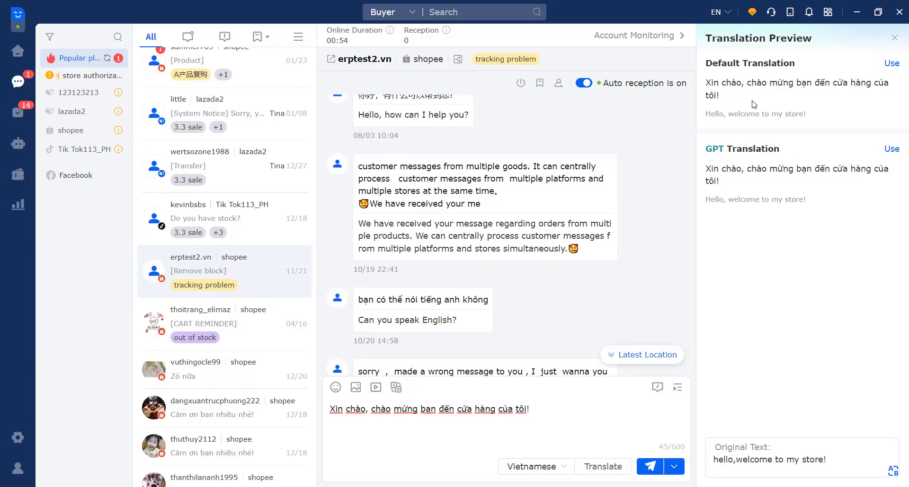
pyautogui.moveTo(706, 150); pyautogui.dragTo(787, 152)
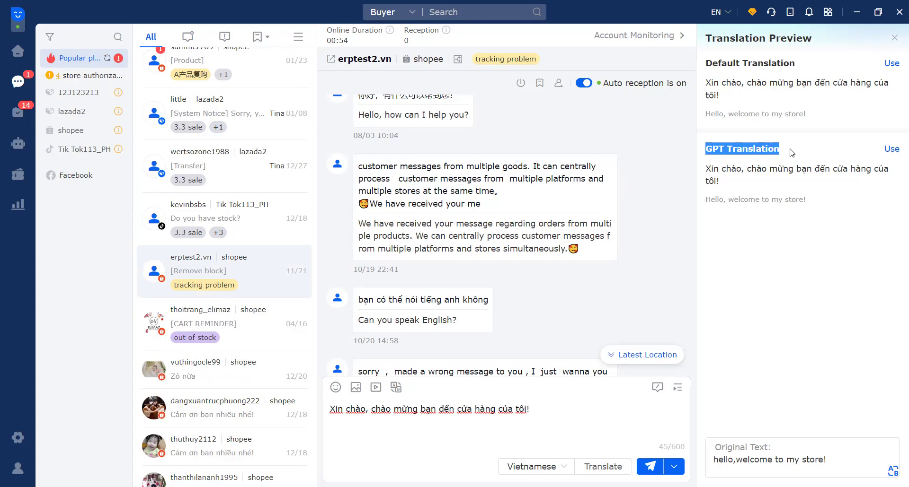
pyautogui.click(713, 143)
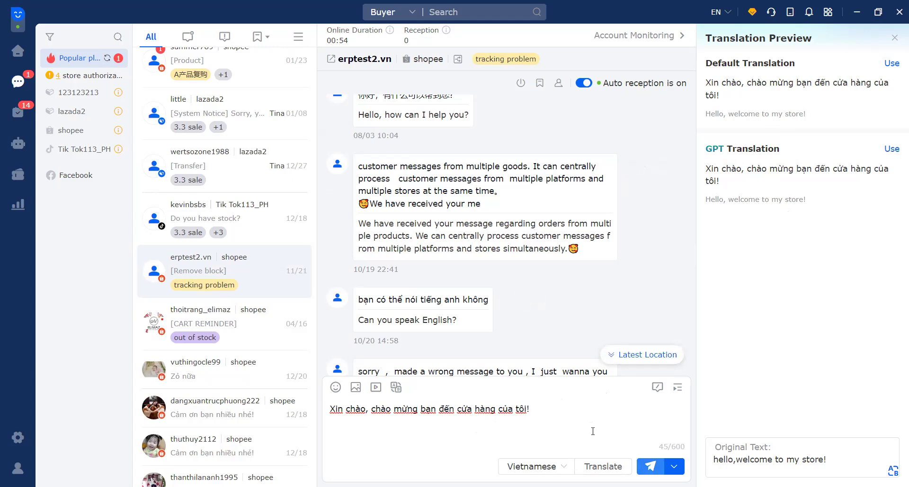
pyautogui.press('Return')
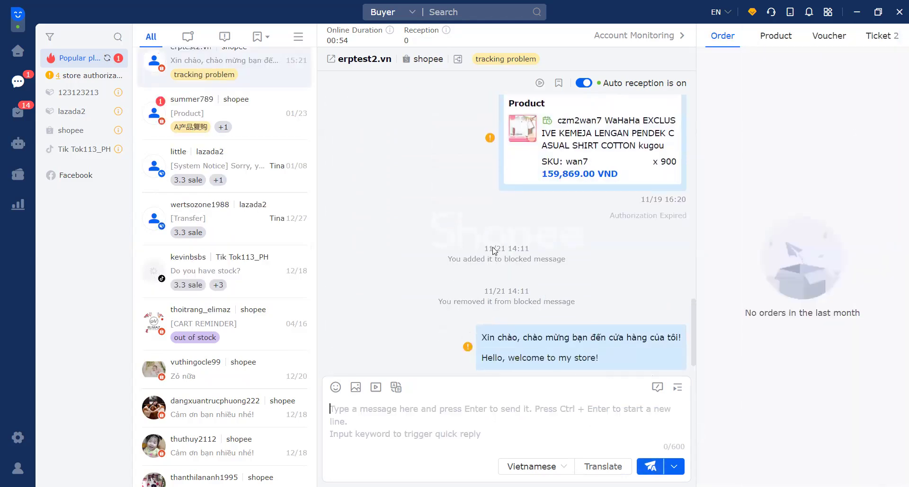
pyautogui.moveTo(468, 307)
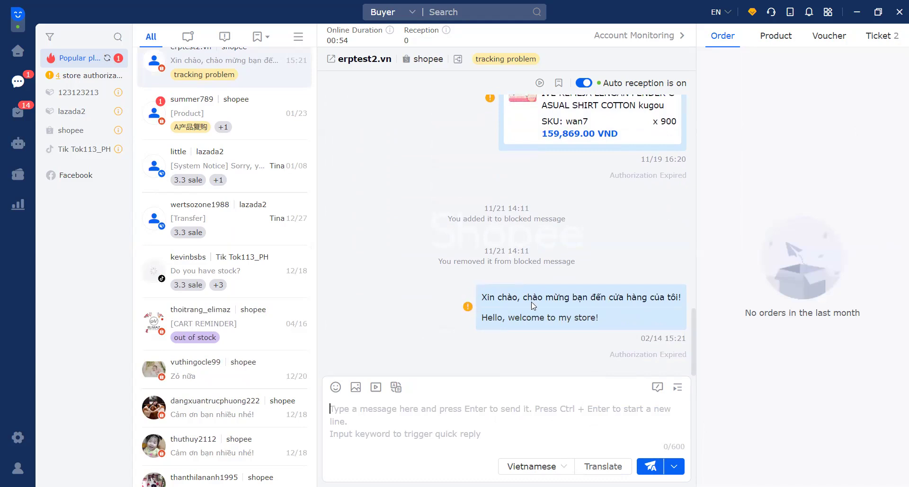
pyautogui.scroll(5, 527, 306)
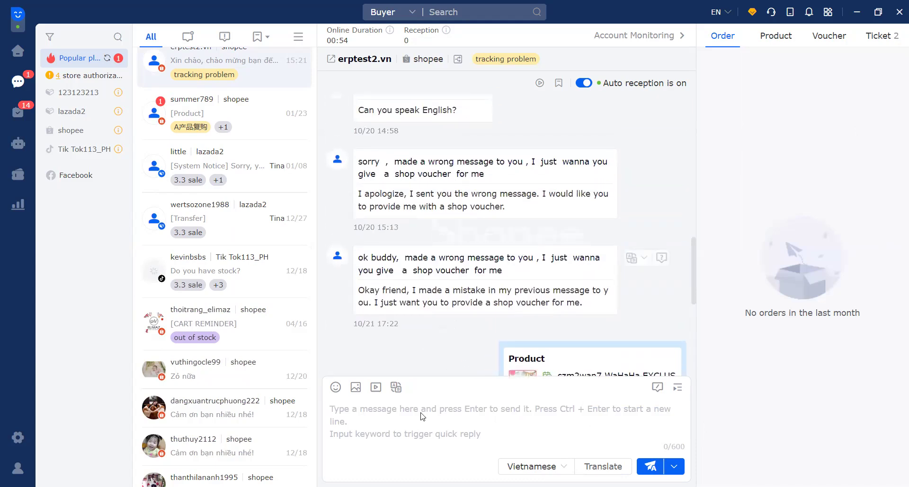
pyautogui.click(394, 389)
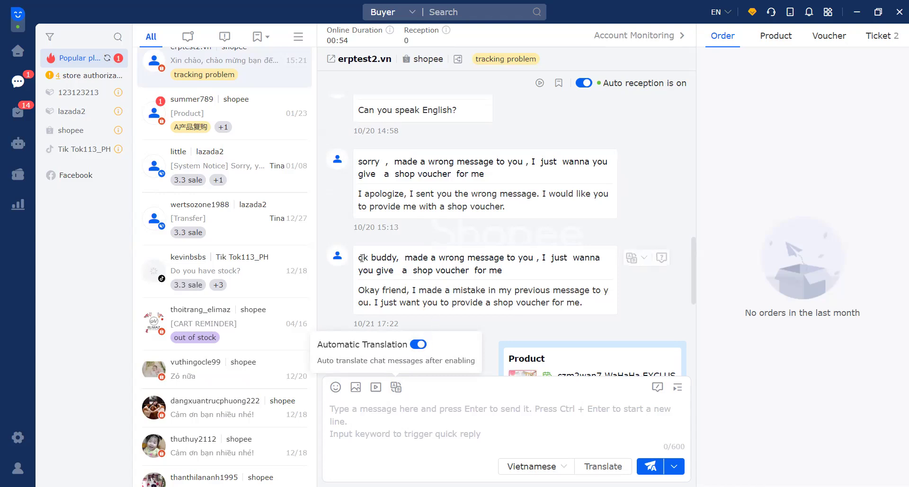
pyautogui.moveTo(361, 258); pyautogui.dragTo(519, 271)
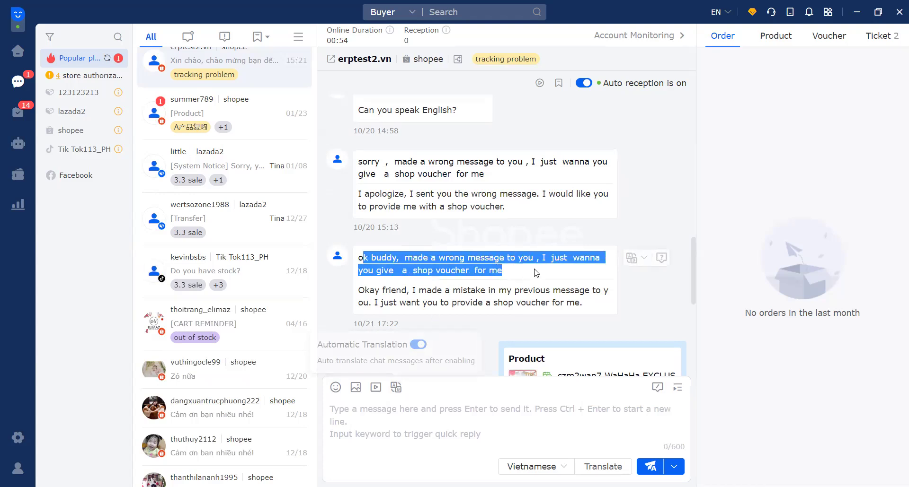
pyautogui.scroll(10, 492, 270)
pyautogui.scroll(4, 460, 274)
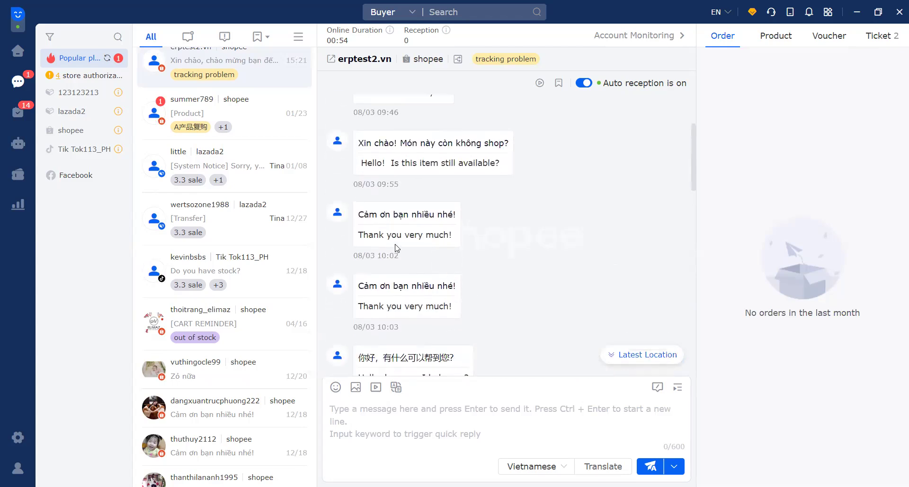
pyautogui.tripleClick(384, 236)
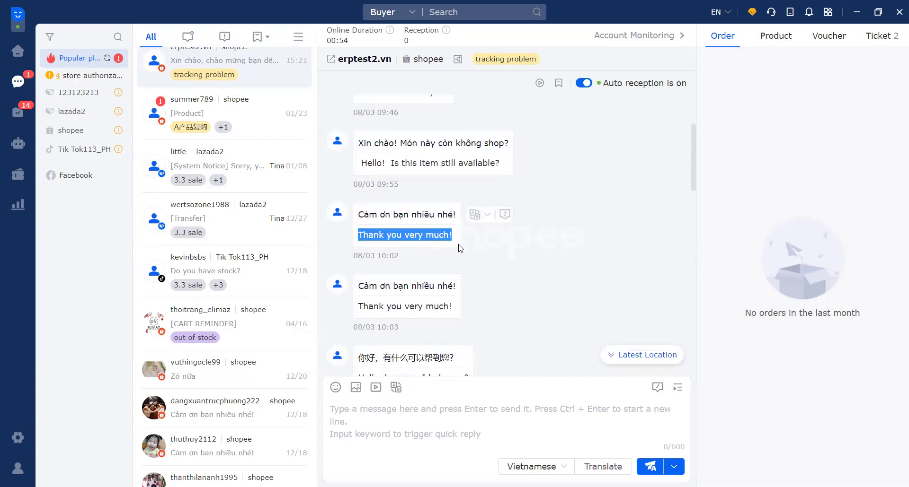
pyautogui.moveTo(359, 216); pyautogui.dragTo(457, 217)
pyautogui.click(377, 230)
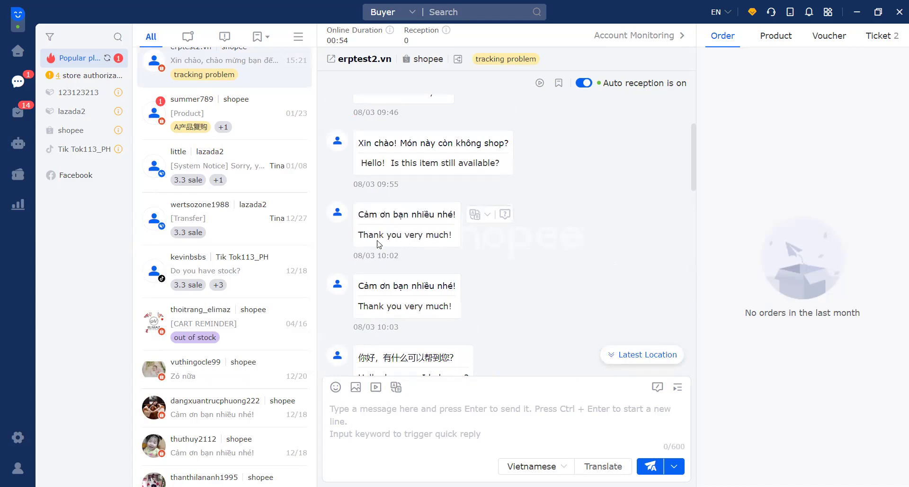
pyautogui.tripleClick(378, 244)
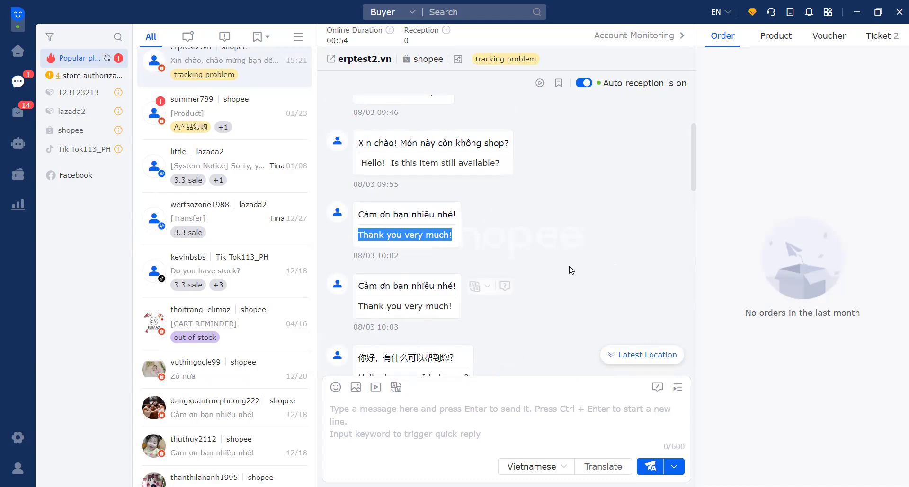
pyautogui.scroll(-10, 572, 288)
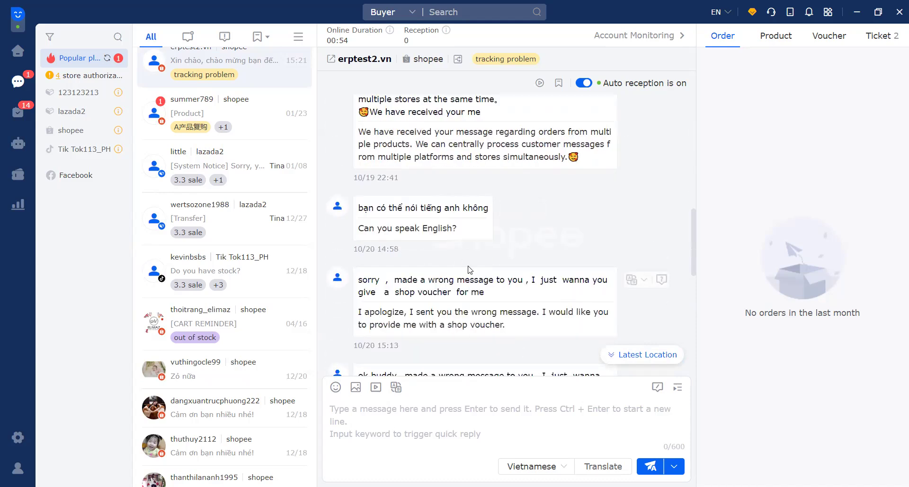
pyautogui.scroll(-8, 470, 270)
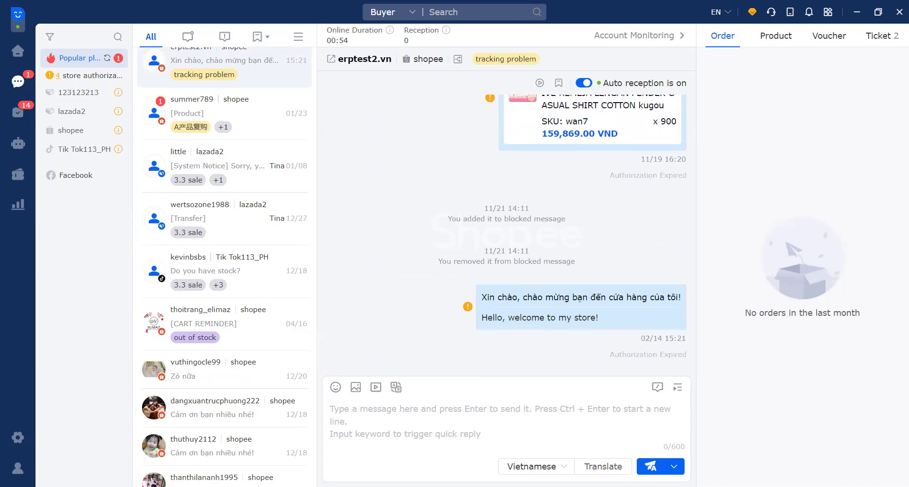
pyautogui.scroll(5, 496, 200)
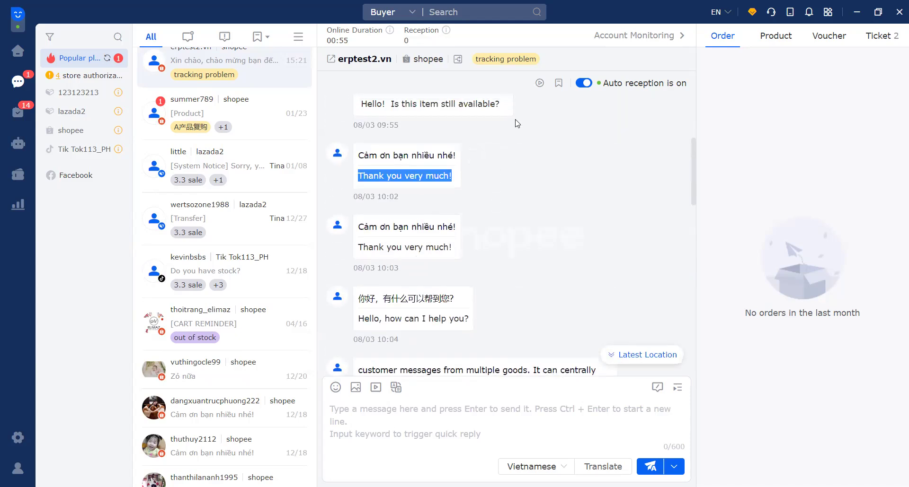
pyautogui.moveTo(633, 85)
pyautogui.moveTo(327, 32); pyautogui.dragTo(373, 34)
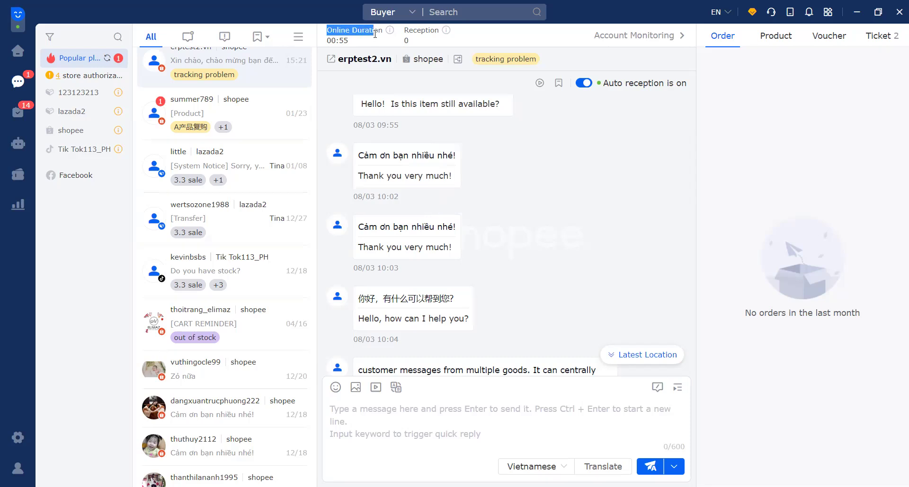
pyautogui.click(360, 46)
pyautogui.moveTo(406, 31); pyautogui.dragTo(440, 32)
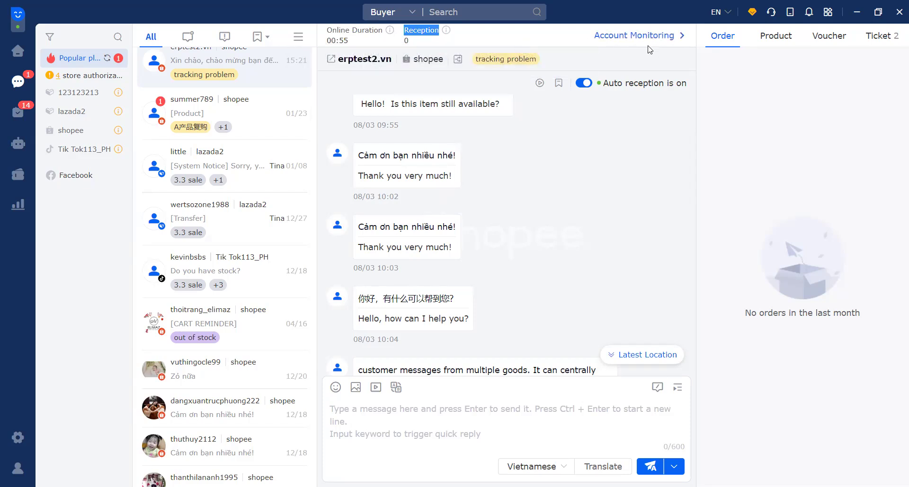
pyautogui.click(669, 36)
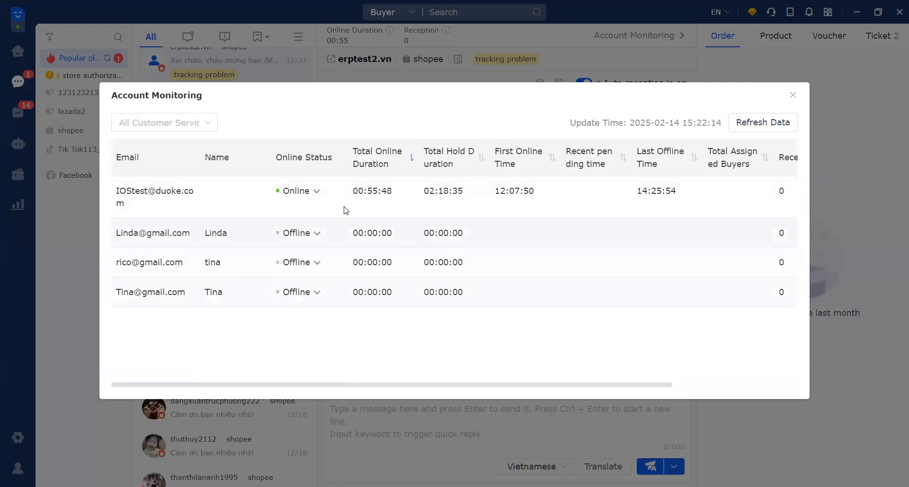
pyautogui.moveTo(141, 235); pyautogui.dragTo(250, 243)
pyautogui.click(254, 241)
pyautogui.moveTo(358, 229); pyautogui.dragTo(422, 239)
pyautogui.click(360, 233)
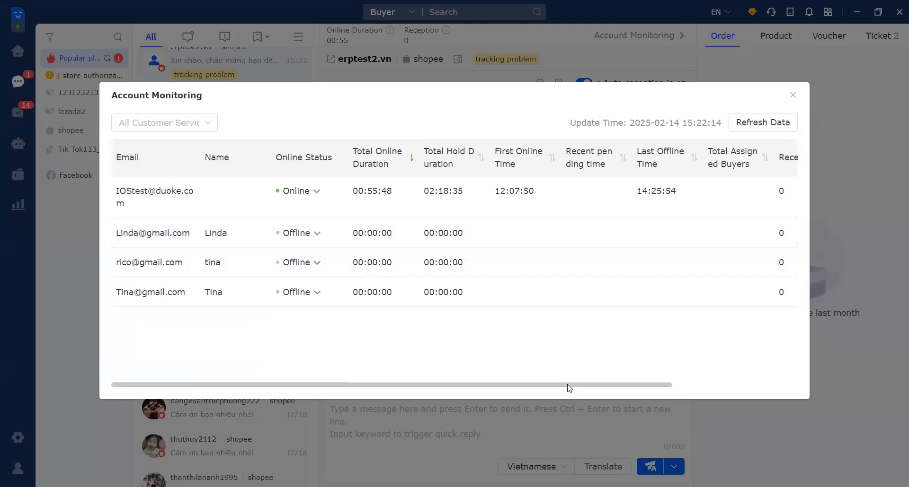
pyautogui.moveTo(569, 386); pyautogui.dragTo(719, 398)
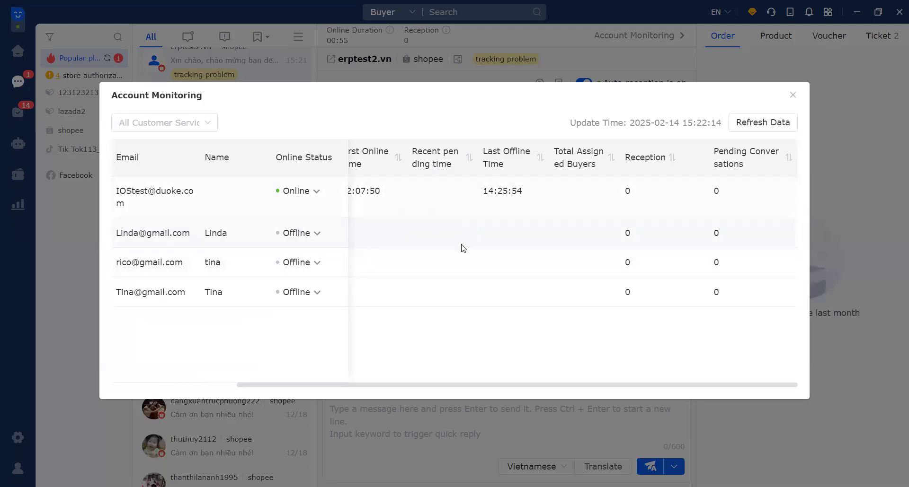
pyautogui.moveTo(467, 385); pyautogui.dragTo(341, 384)
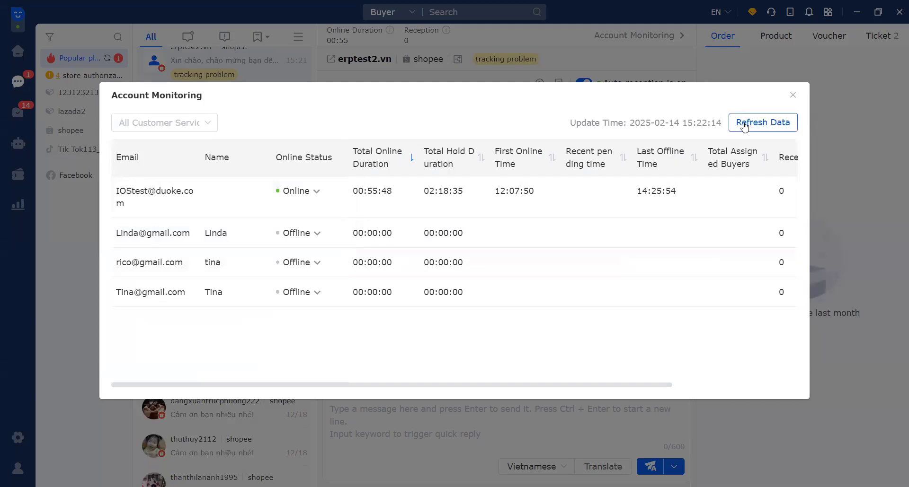
pyautogui.moveTo(604, 122); pyautogui.dragTo(695, 122)
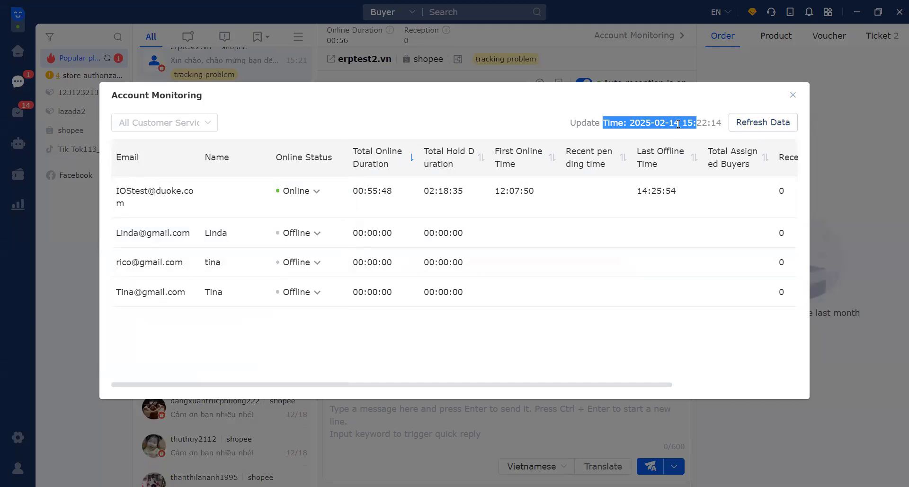
pyautogui.click(665, 110)
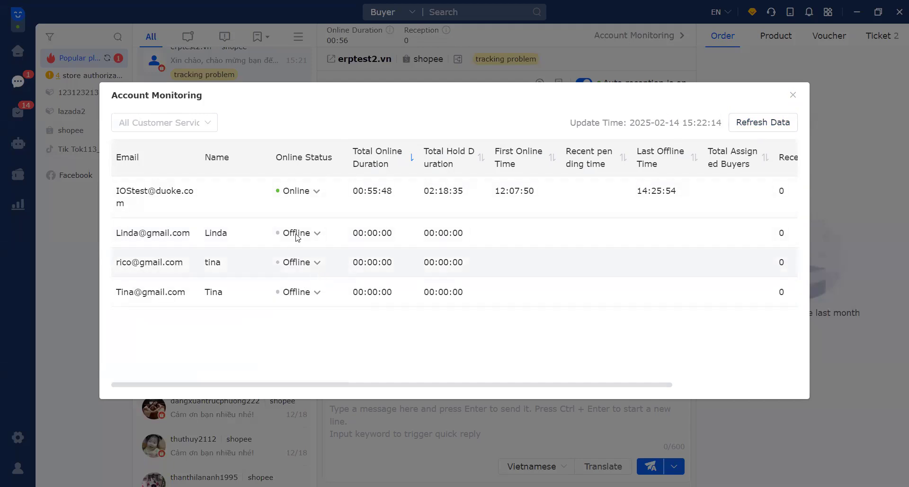
pyautogui.click(793, 96)
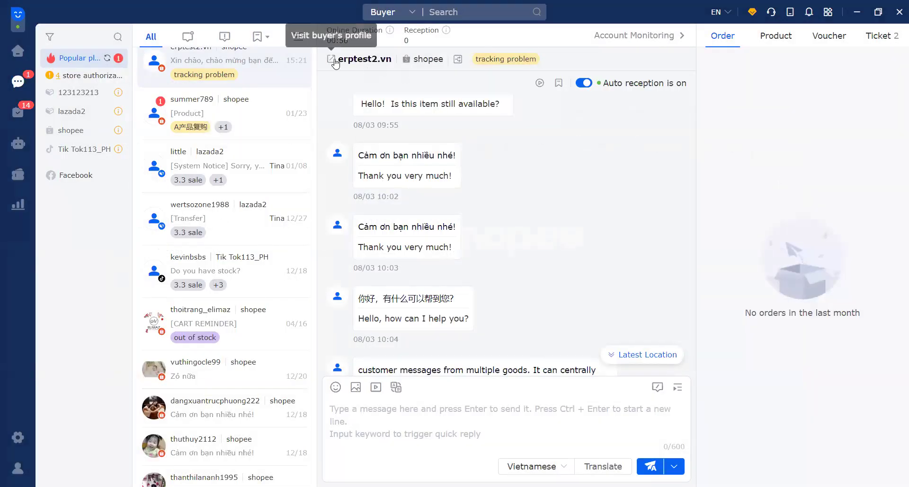
# Step: Open the top lazada2 buyer's conversation and show its Product panel, which finds no products
pyautogui.moveTo(339, 57); pyautogui.dragTo(392, 59)
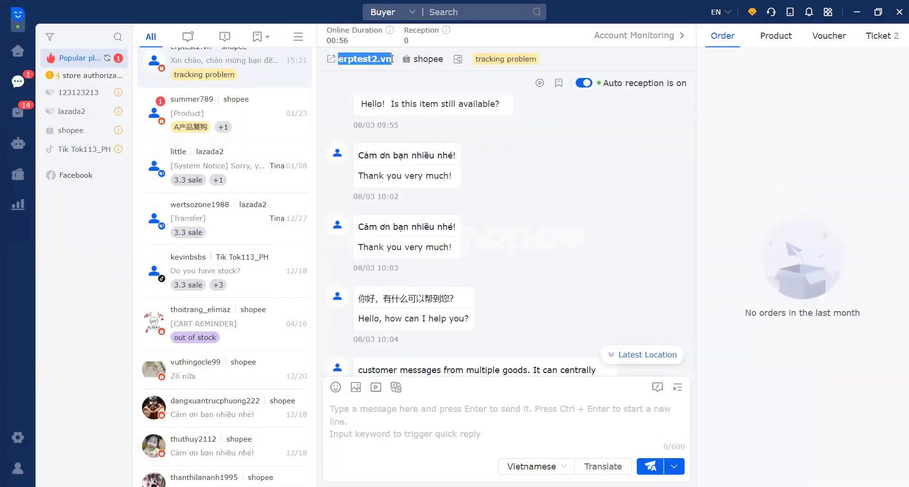
pyautogui.click(371, 71)
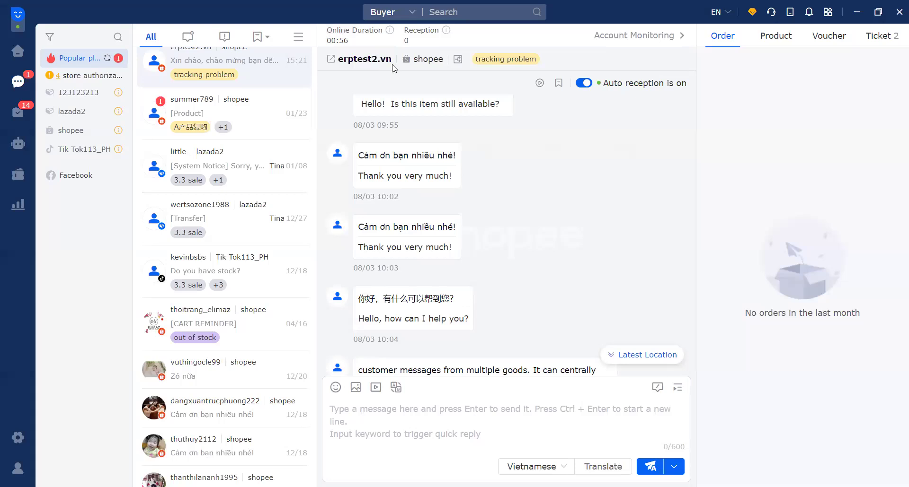
pyautogui.moveTo(410, 62); pyautogui.dragTo(441, 62)
pyautogui.moveTo(481, 63)
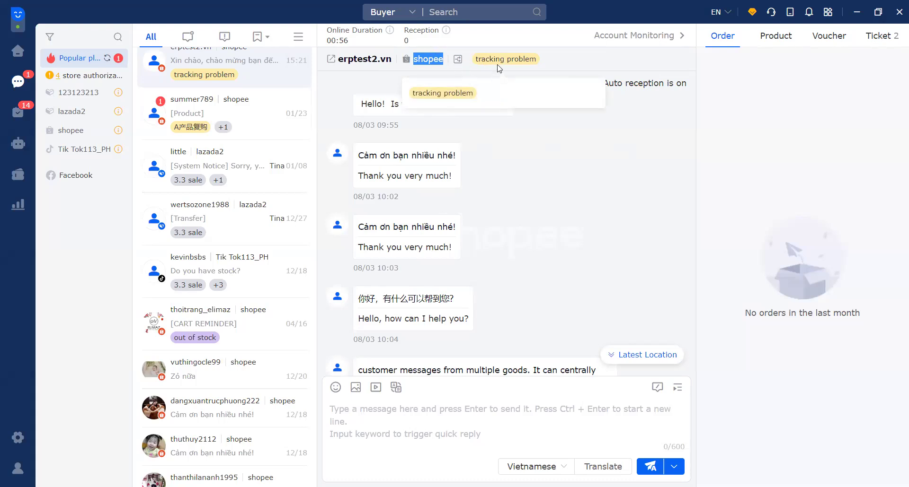
pyautogui.click(587, 60)
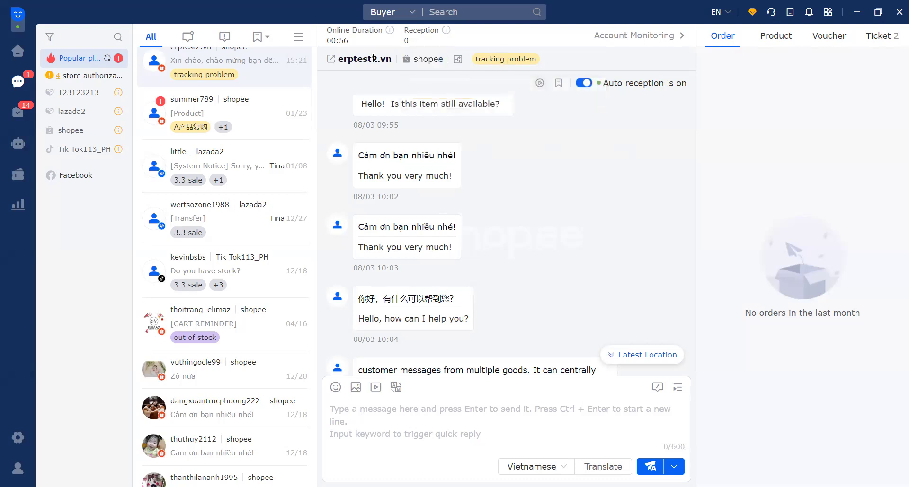
pyautogui.moveTo(789, 11)
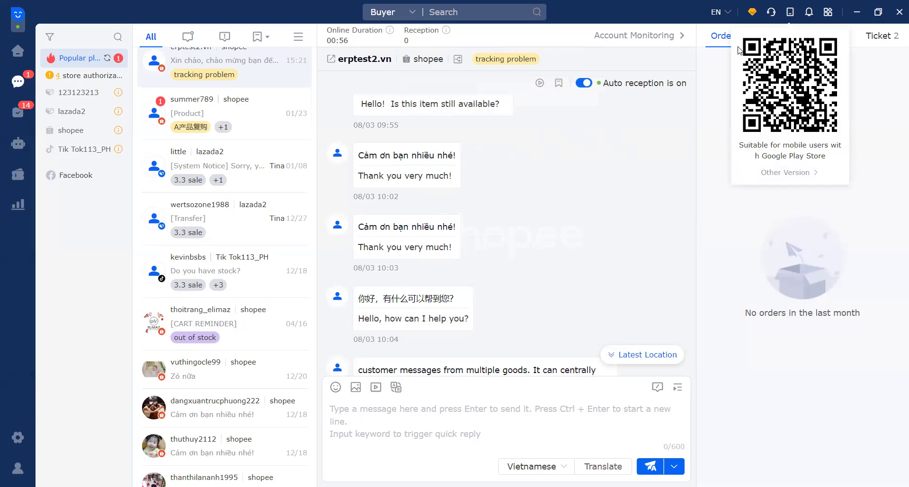
pyautogui.scroll(3, 221, 171)
pyautogui.click(252, 77)
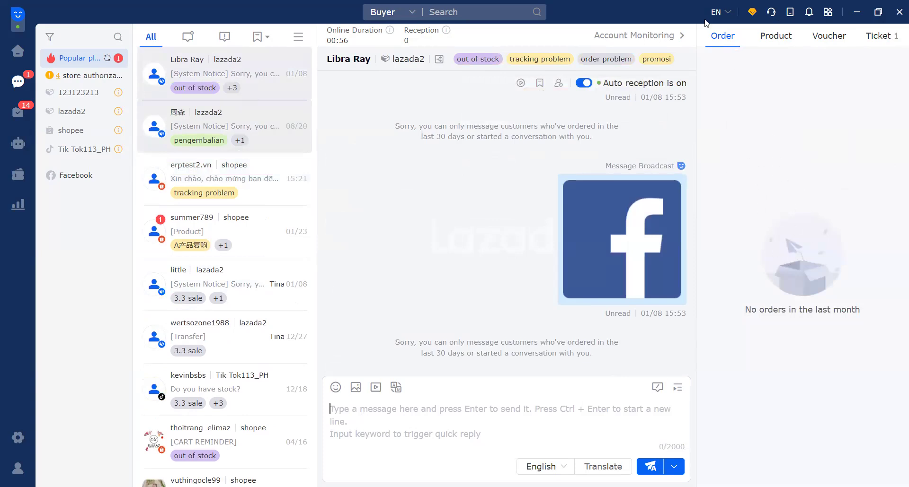
pyautogui.click(775, 38)
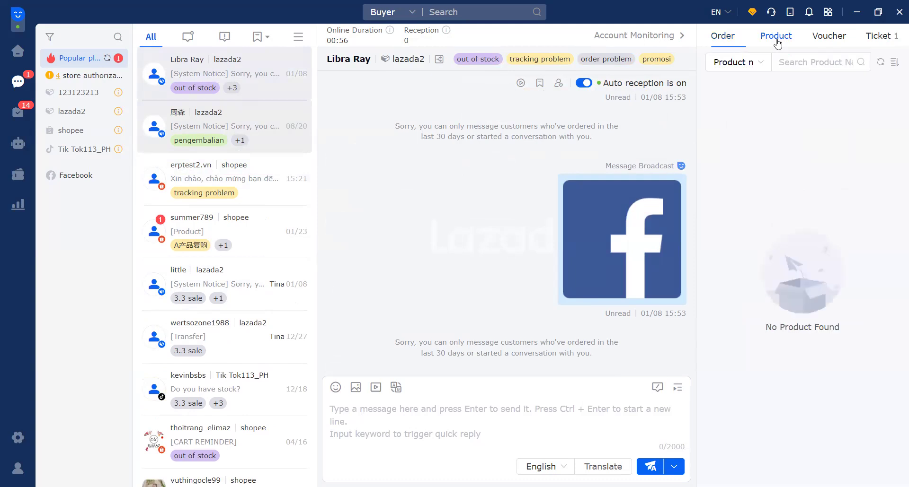
# Step: Send the hf-002 product card to the erptest2.vn Shopee buyer and check their vouchers (none)
pyautogui.click(236, 179)
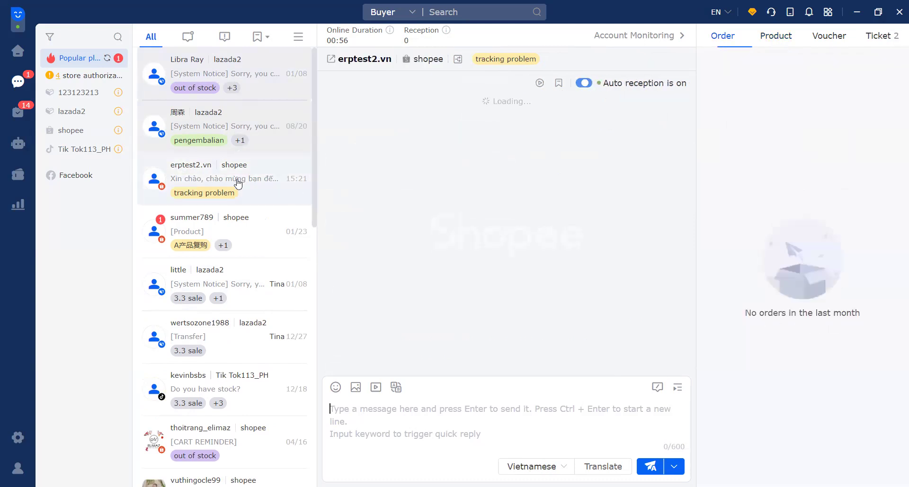
pyautogui.click(783, 40)
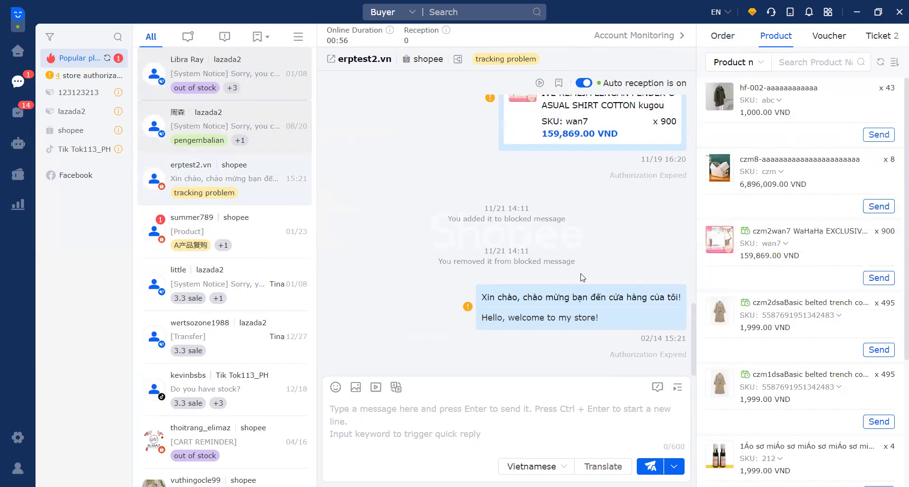
pyautogui.click(876, 137)
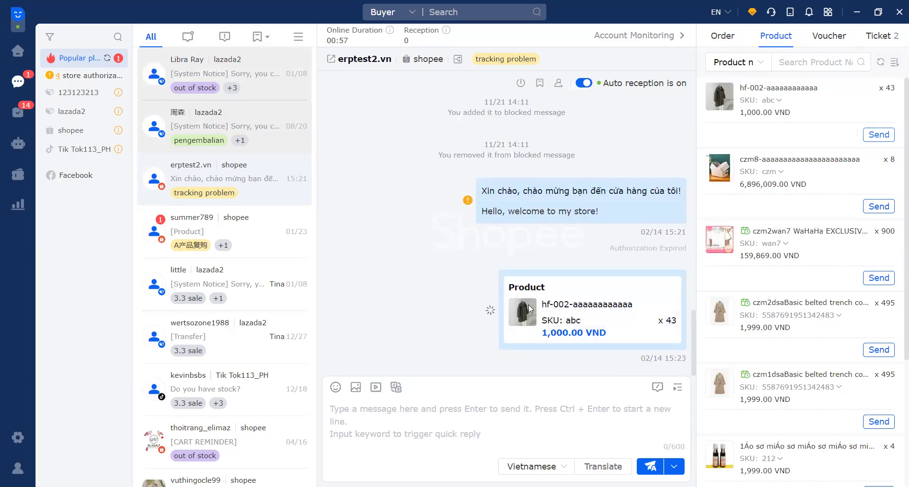
pyautogui.click(820, 43)
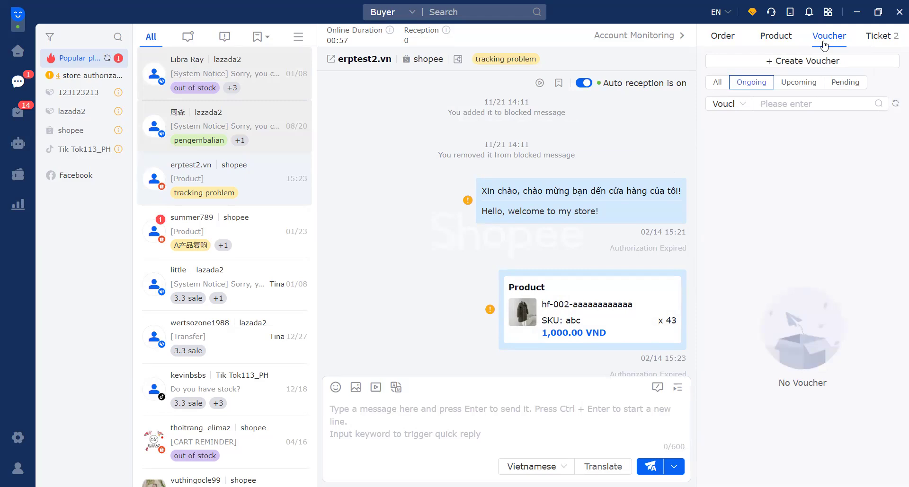
# Step: Preview the Create Voucher form for the Shopee tracking-problem buyer, back out, and show their tickets
pyautogui.click(261, 386)
pyautogui.click(842, 38)
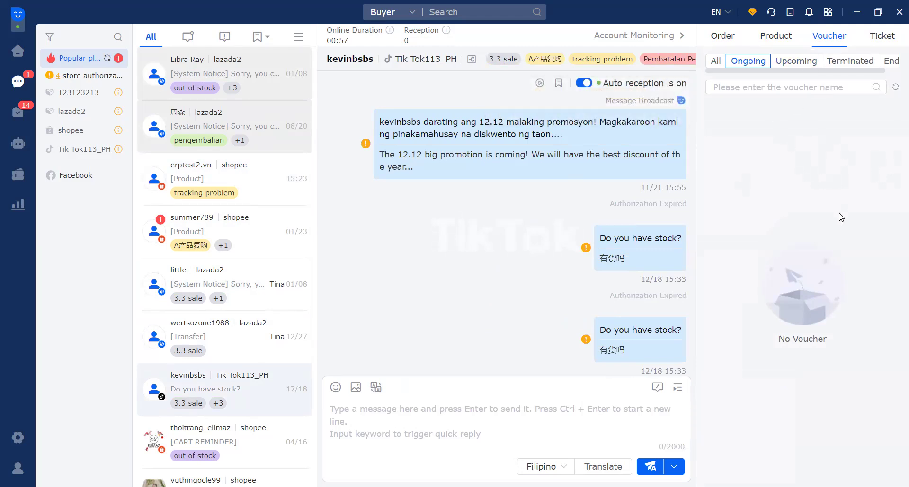
pyautogui.click(249, 184)
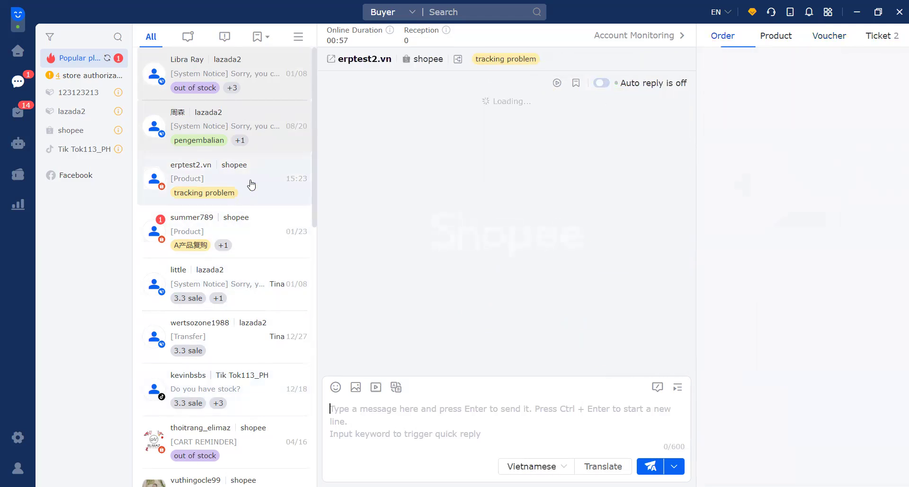
pyautogui.click(812, 41)
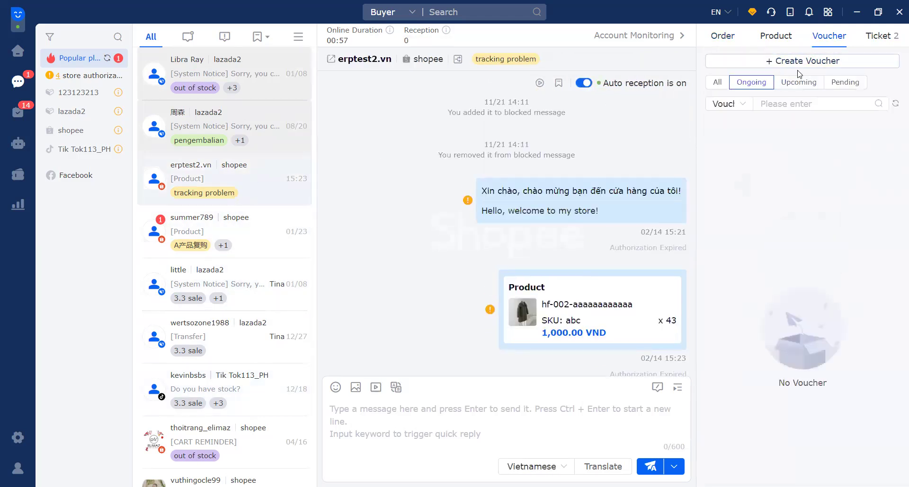
pyautogui.click(800, 65)
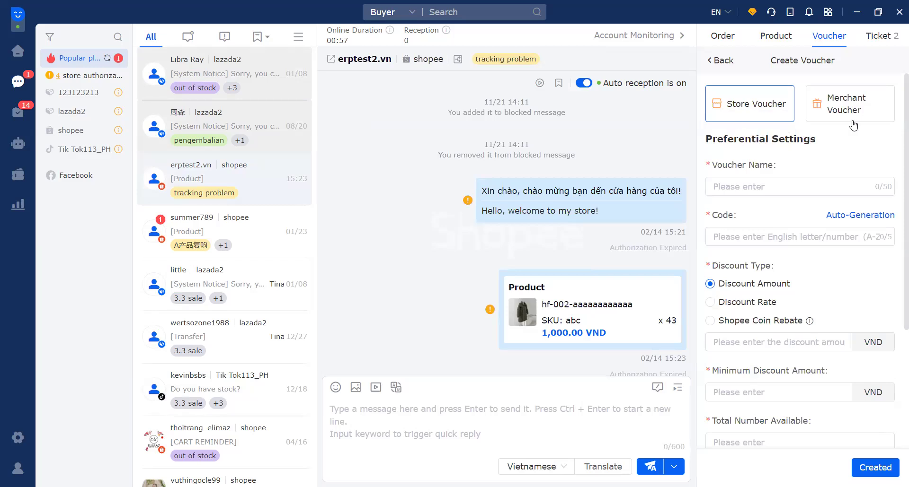
pyautogui.click(723, 62)
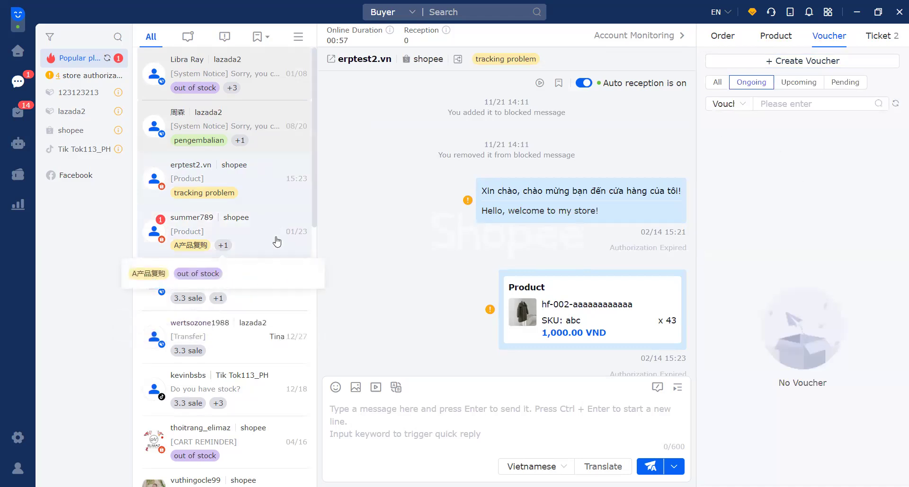
pyautogui.click(890, 42)
# Step: Revisit vouchers and tickets, then show the Shopee buyer's orders, none in the last month
pyautogui.click(838, 44)
pyautogui.click(885, 37)
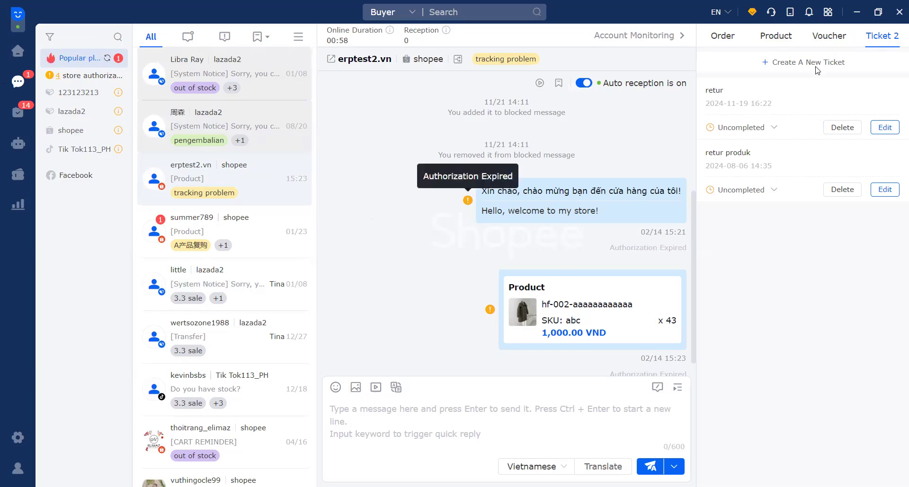
pyautogui.click(725, 36)
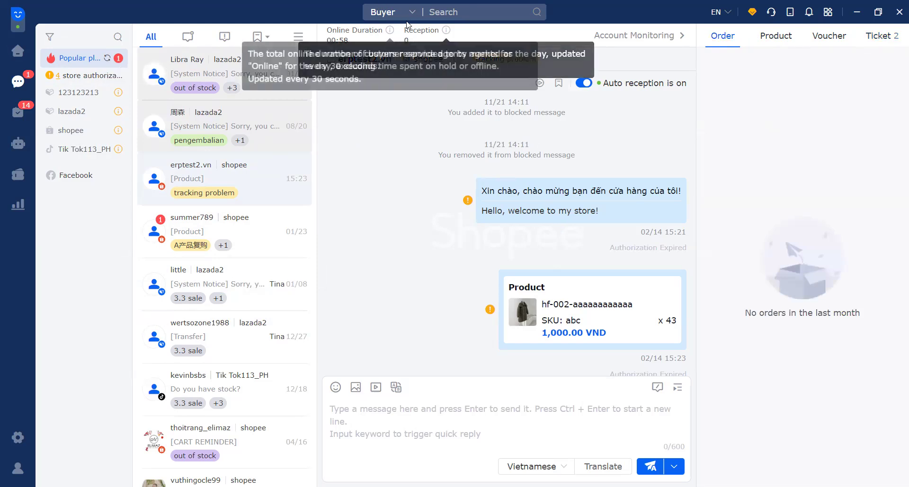
pyautogui.click(443, 12)
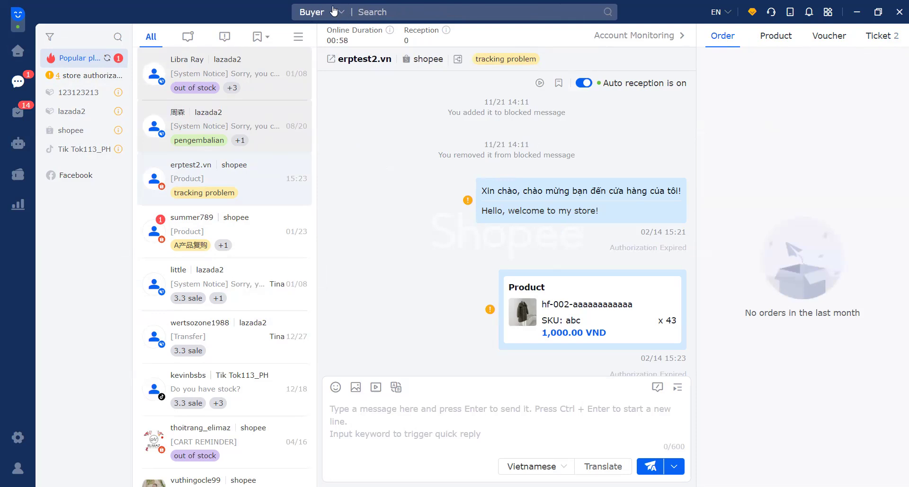
# Step: Search buyers for 'little' and open the matching lazada2 buyer's conversation
pyautogui.click(345, 14)
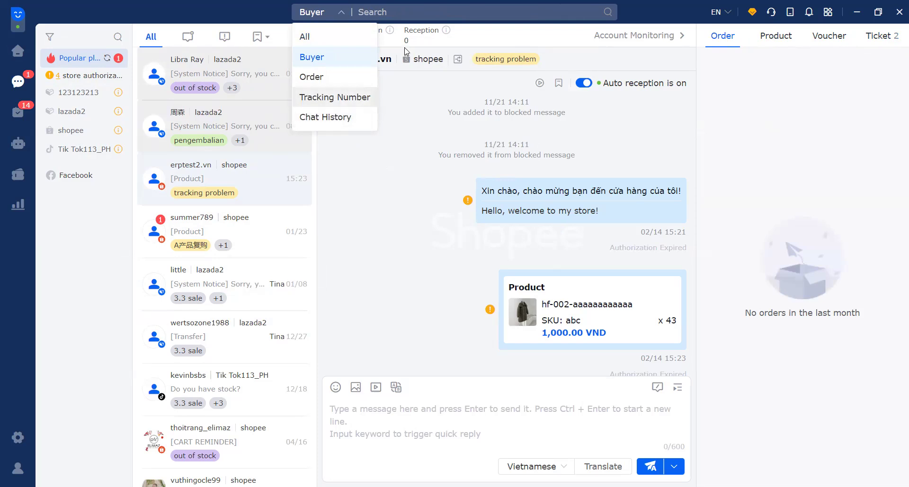
pyautogui.click(419, 13)
pyautogui.click(315, 12)
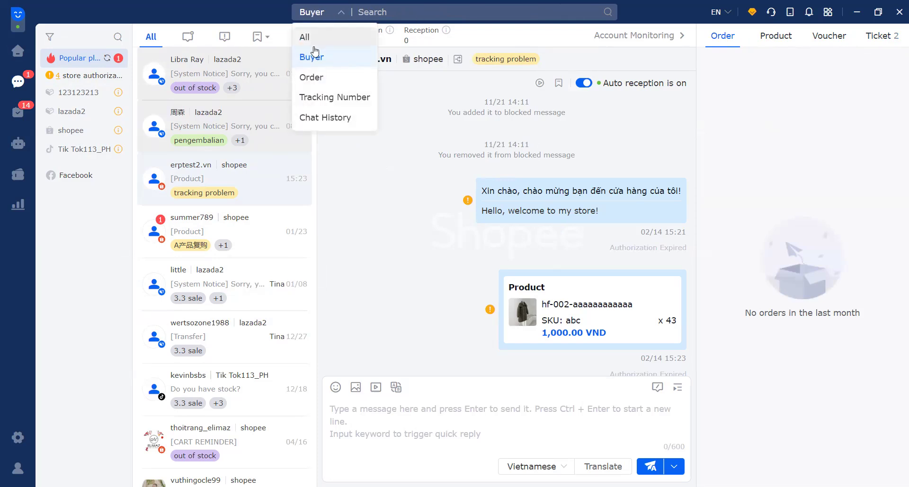
pyautogui.click(325, 57)
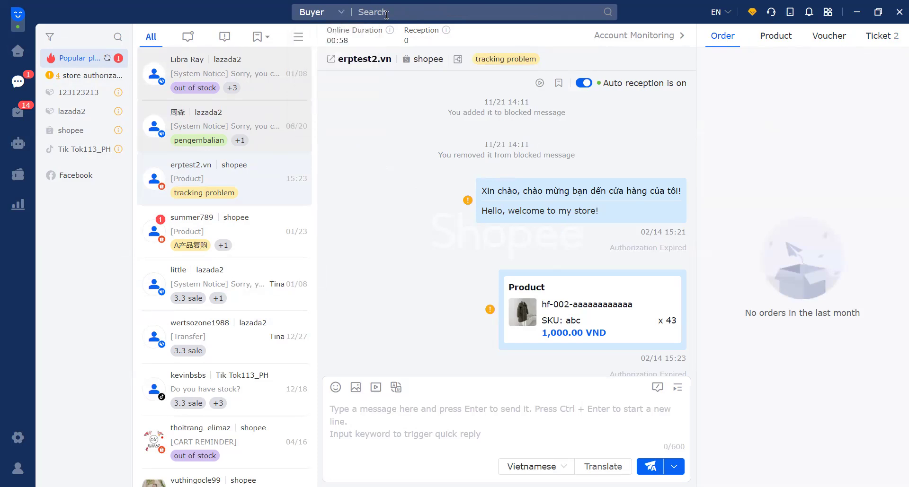
pyautogui.write('little')
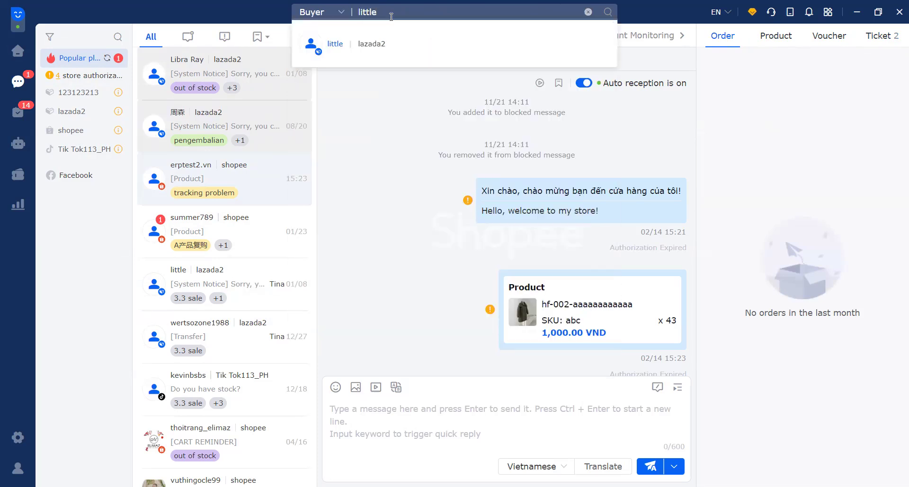
pyautogui.click(367, 47)
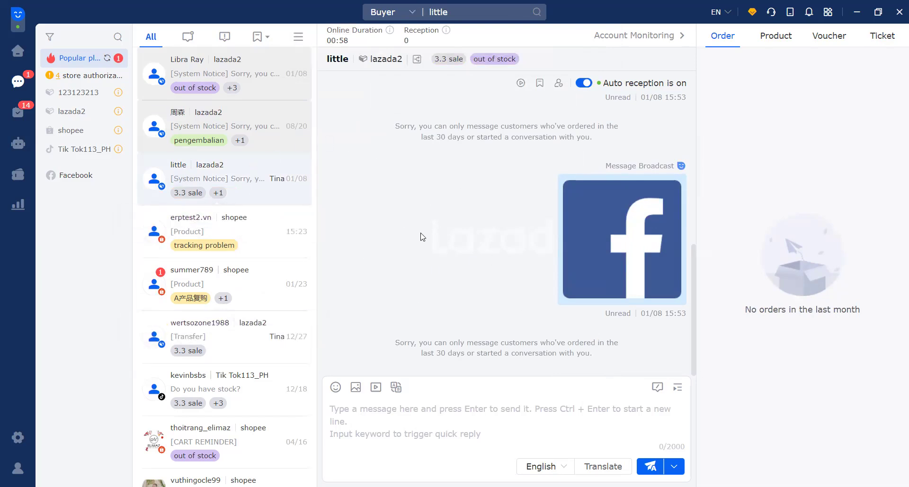
# Step: Change the search type from Buyer to All
pyautogui.click(410, 17)
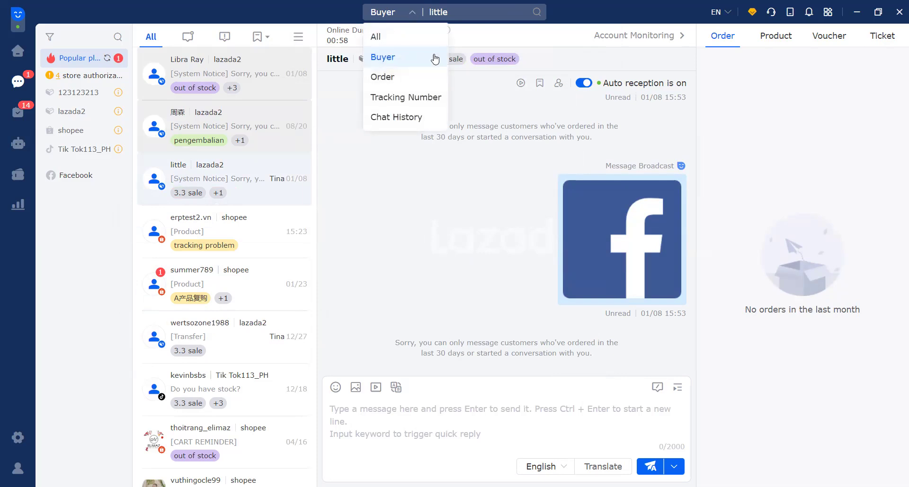
pyautogui.click(399, 45)
pyautogui.click(519, 12)
pyautogui.click(488, 12)
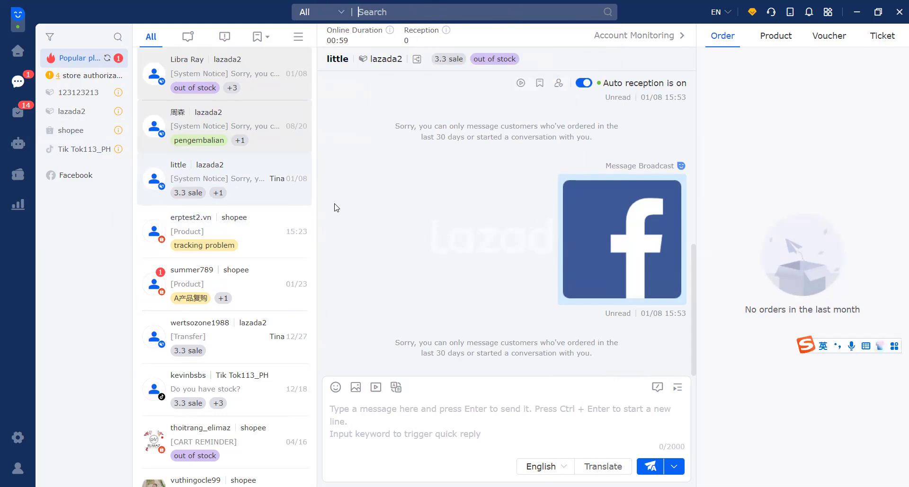
# Step: Open Order Follow-Up Management from the Marketing/Tools sidebar icon
pyautogui.click(19, 178)
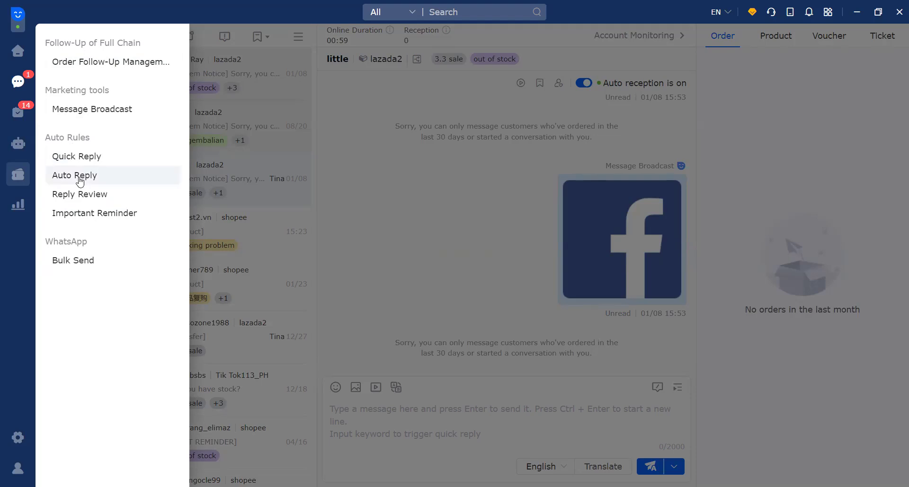
pyautogui.click(95, 65)
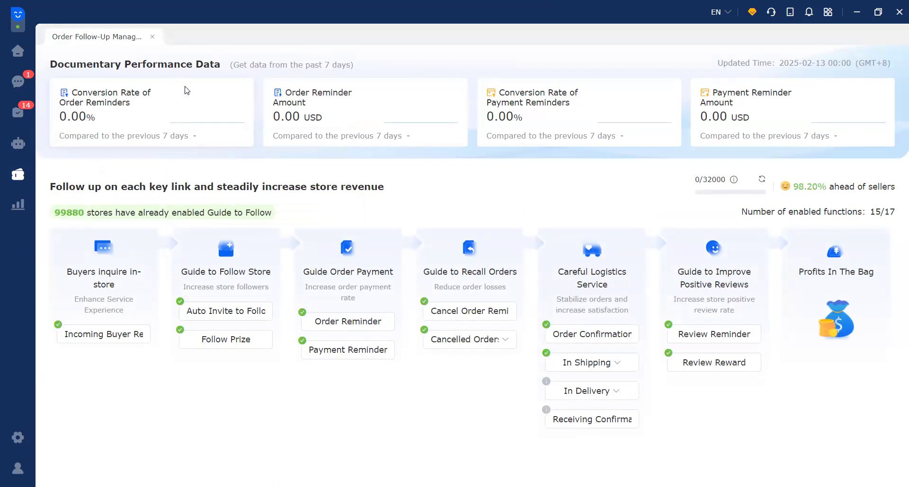
# Step: Open Order Follow-Up Result from the Conversion Rate of Payment Reminders card
pyautogui.moveTo(185, 97)
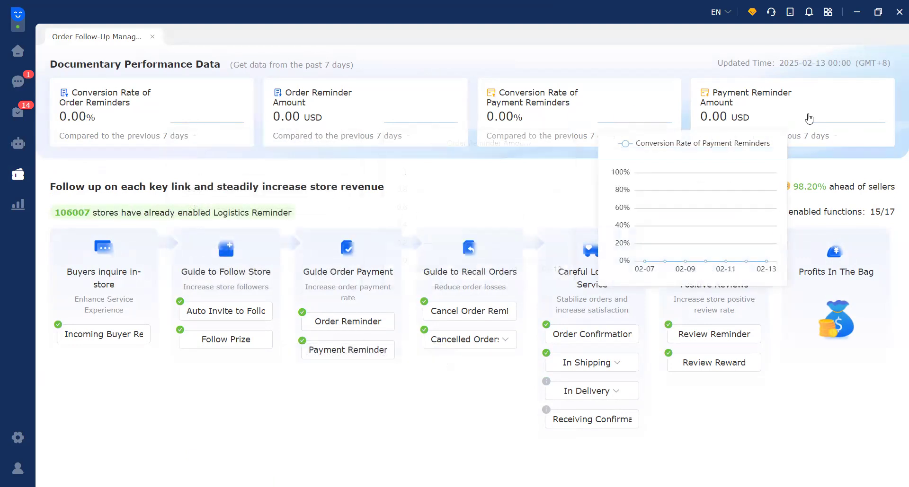
pyautogui.moveTo(288, 127)
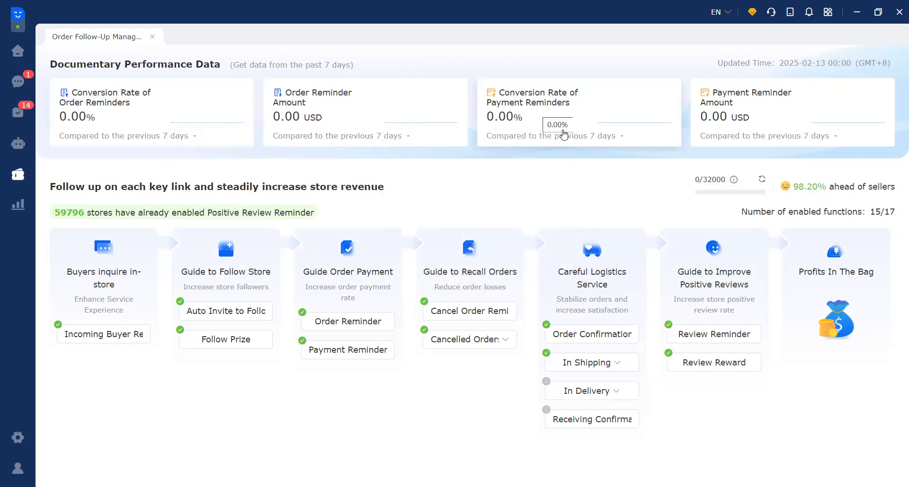
pyautogui.click(197, 141)
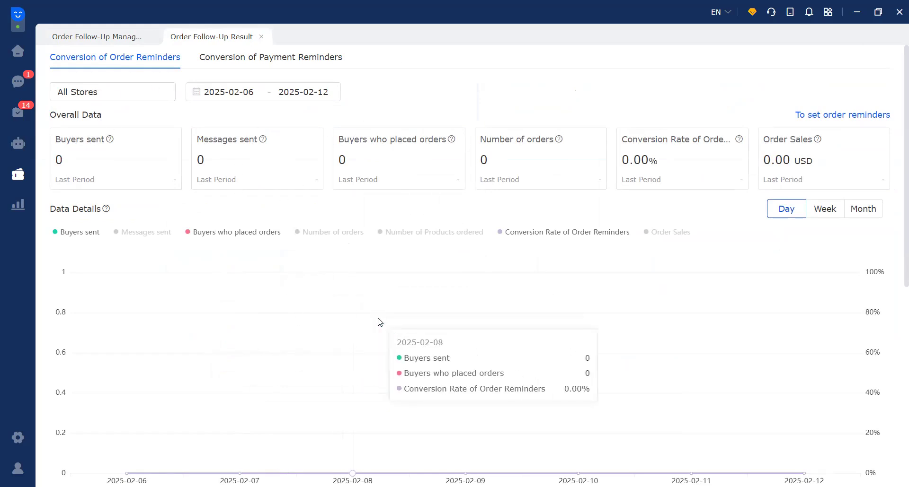
# Step: Review the all-zero Conversion of Payment Reminders table, then return to the Order Follow-Up Management dashboard
pyautogui.scroll(-4, 379, 317)
pyautogui.scroll(4, 386, 318)
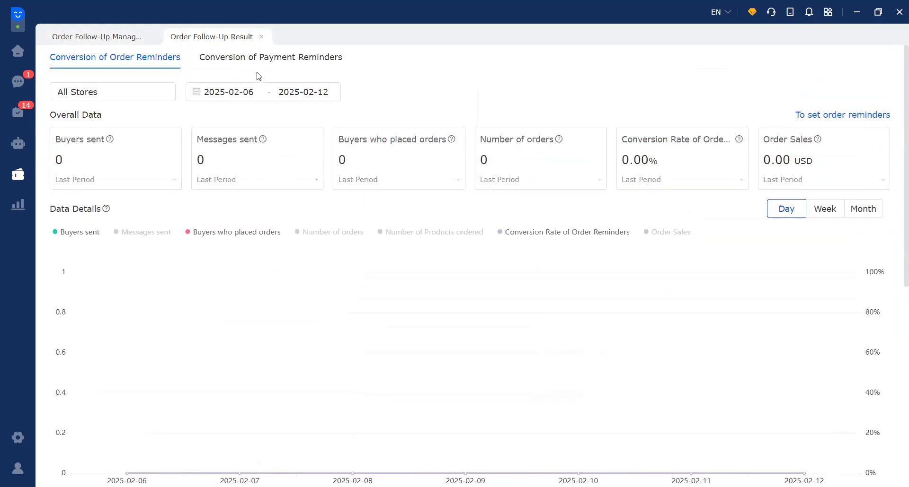
pyautogui.click(279, 60)
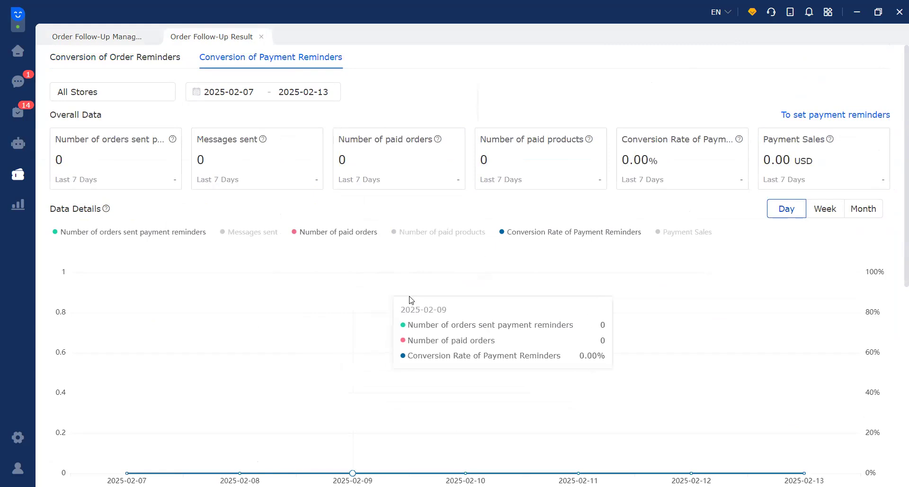
pyautogui.scroll(-3, 408, 299)
pyautogui.scroll(-3, 411, 302)
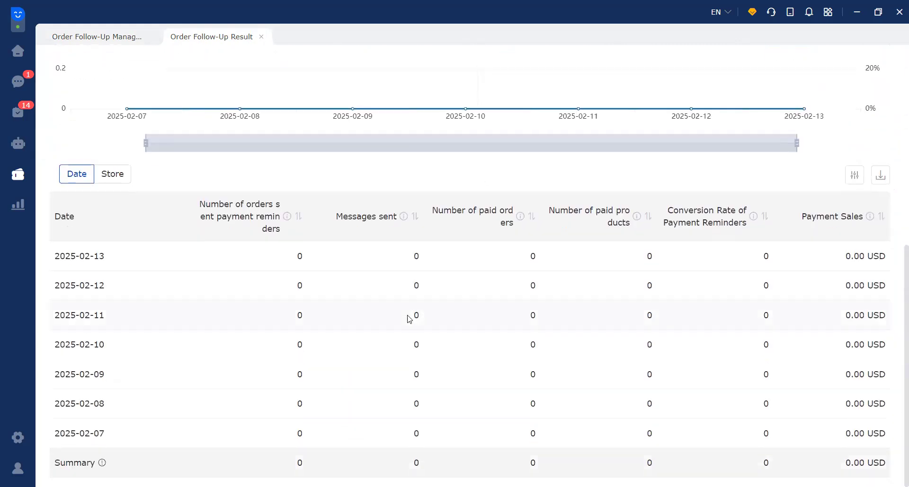
pyautogui.scroll(6, 407, 317)
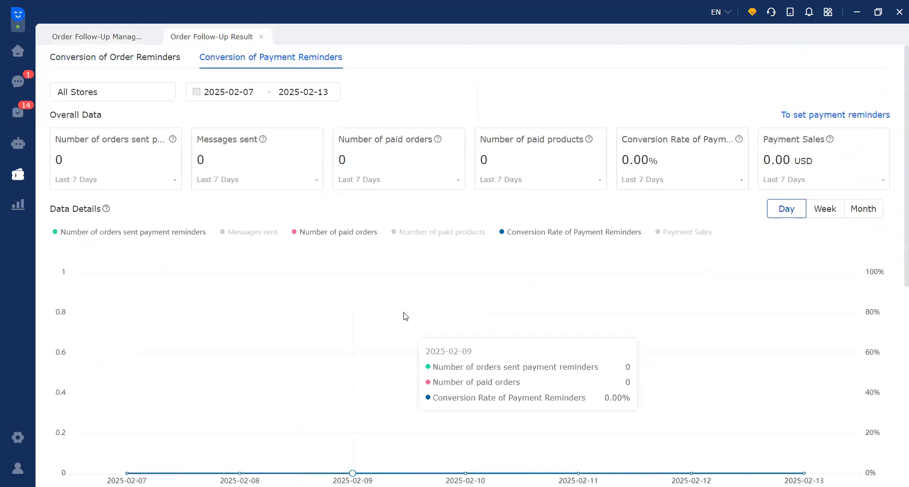
pyautogui.click(100, 39)
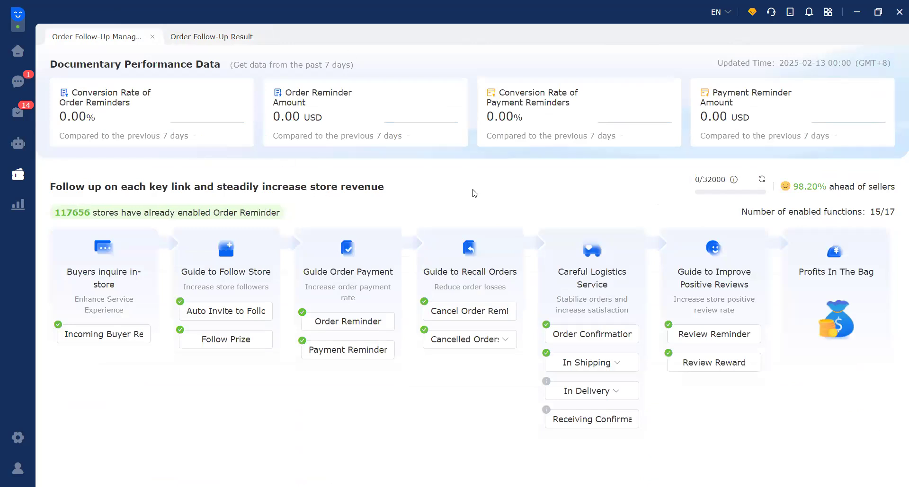
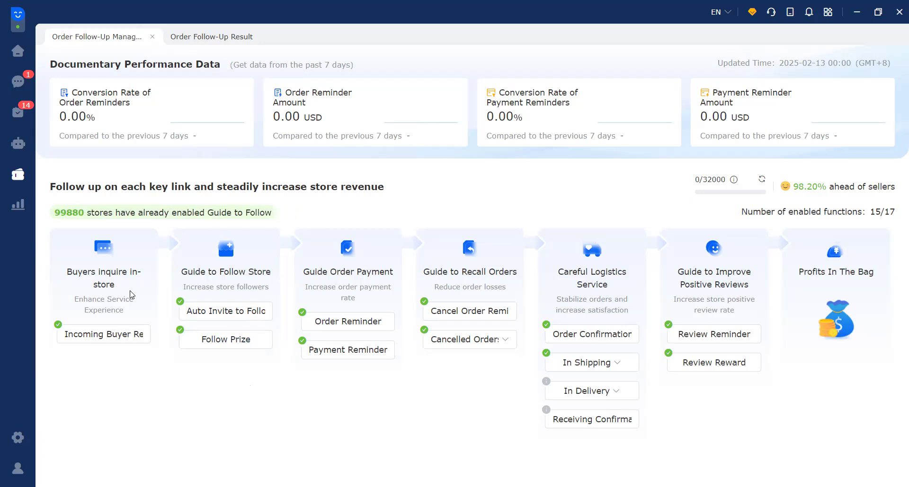
# Step: Inspect the lazada2 store's incoming-buyer welcome message, then go back to the Order Follow-Up Management overview
pyautogui.click(79, 339)
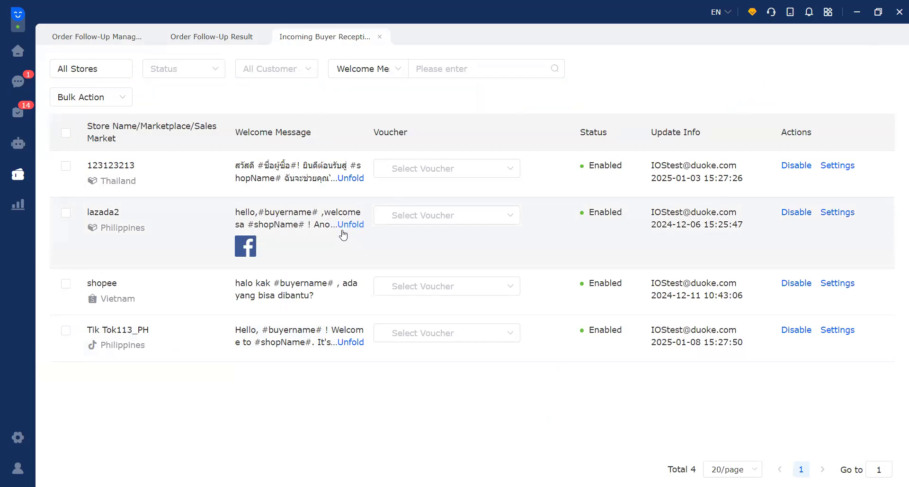
pyautogui.click(838, 214)
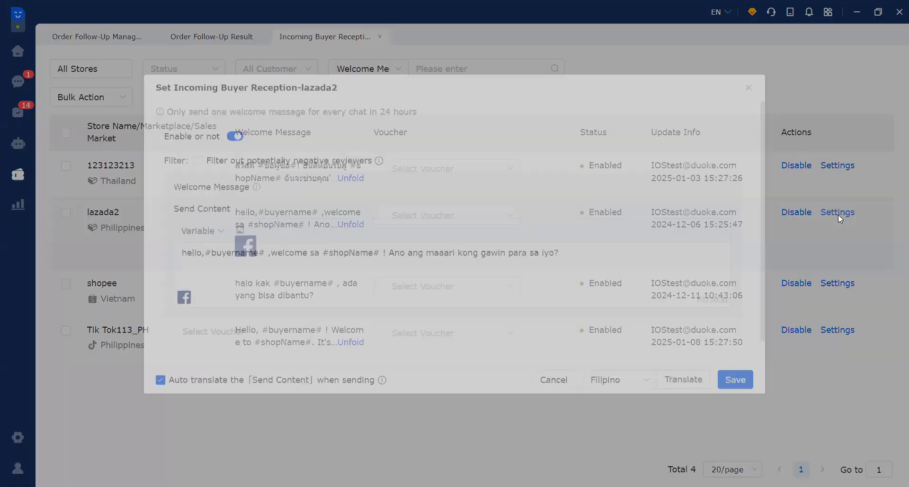
pyautogui.moveTo(188, 261); pyautogui.dragTo(600, 274)
pyautogui.click(598, 273)
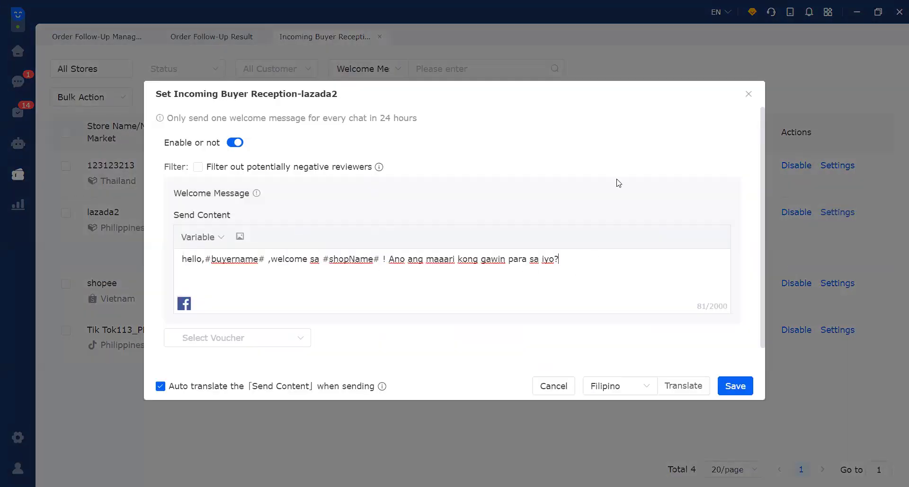
pyautogui.click(748, 95)
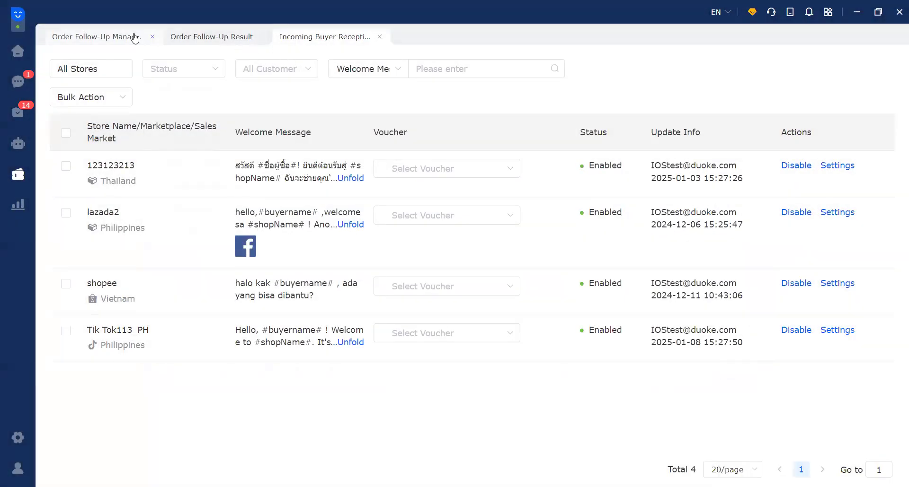
pyautogui.click(110, 38)
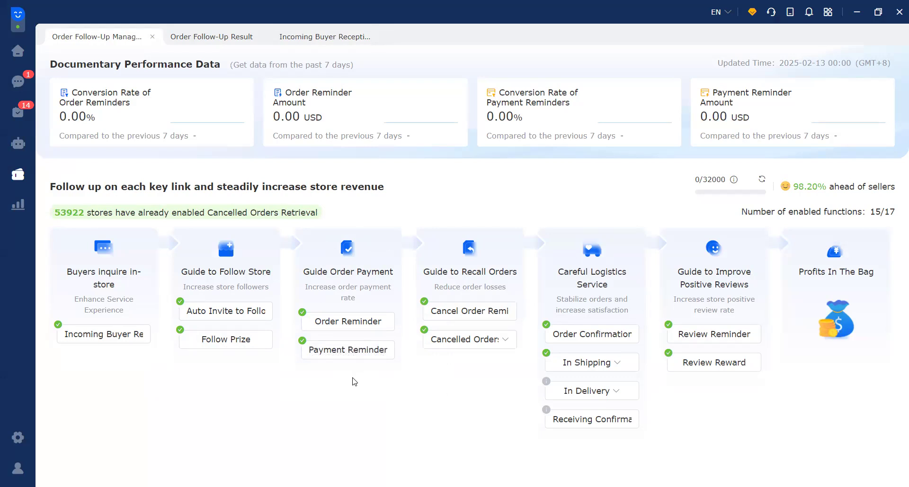
# Step: Open the Order Reminder settings from the Guide Order Payment column, listing its 3 reminder tasks
pyautogui.click(330, 324)
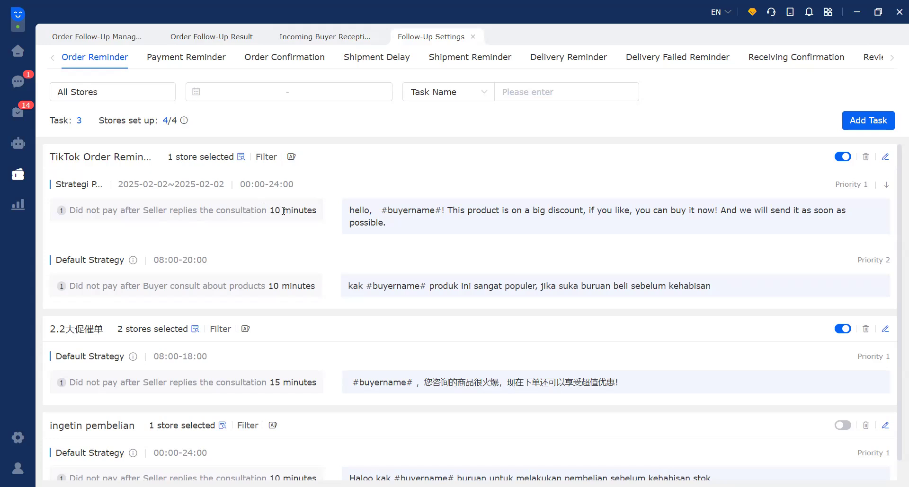
pyautogui.moveTo(270, 211); pyautogui.dragTo(322, 213)
pyautogui.click(270, 216)
pyautogui.moveTo(351, 210); pyautogui.dragTo(747, 211)
pyautogui.click(390, 231)
pyautogui.moveTo(66, 211); pyautogui.dragTo(525, 225)
pyautogui.click(454, 178)
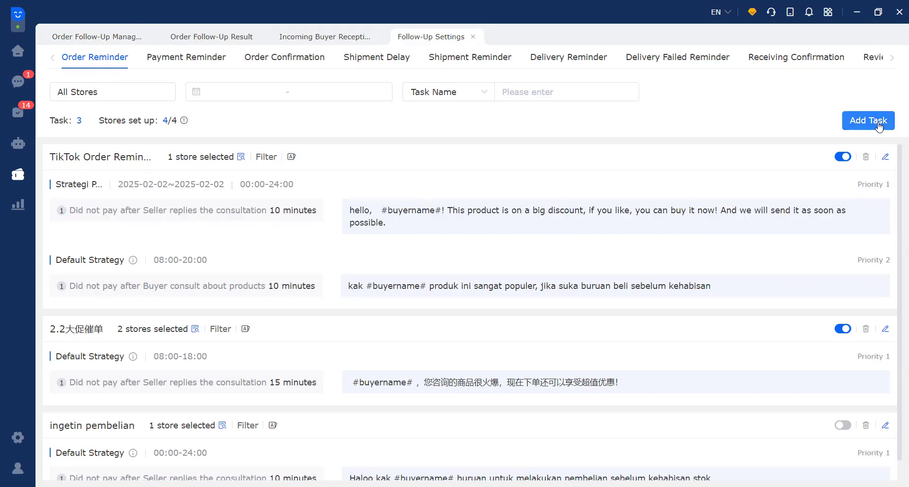
pyautogui.click(885, 159)
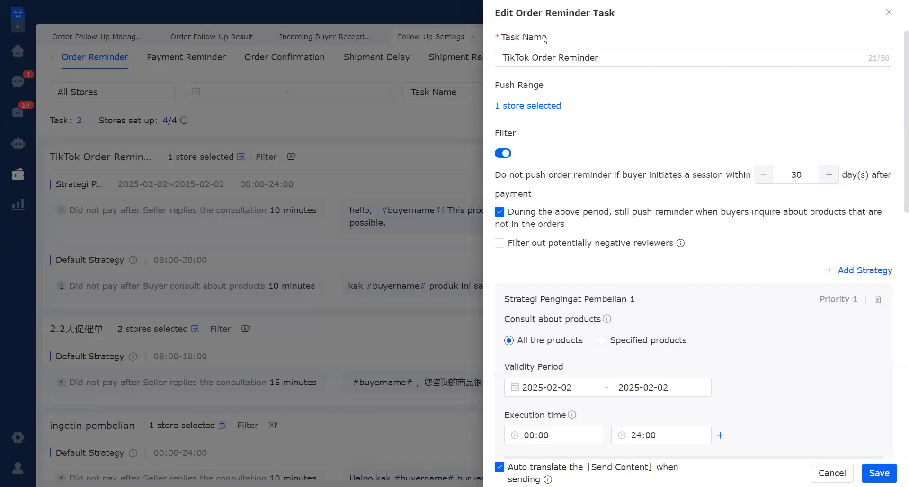
pyautogui.click(600, 58)
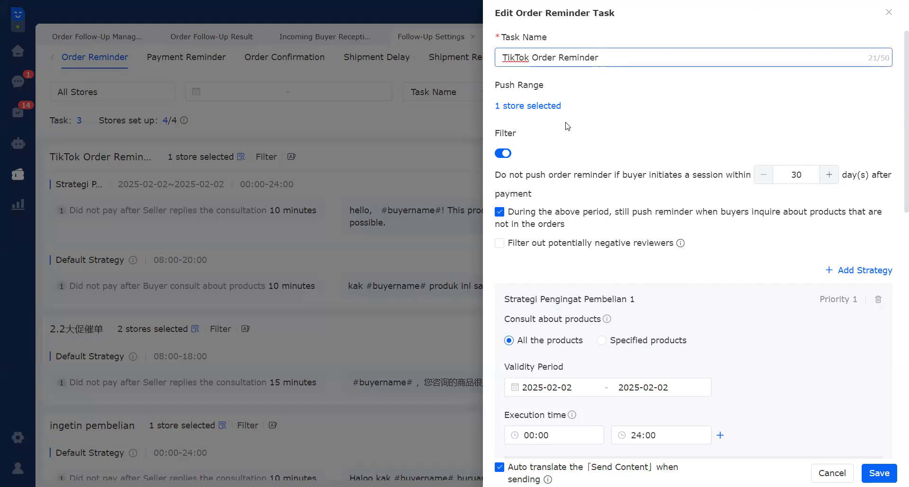
pyautogui.click(539, 107)
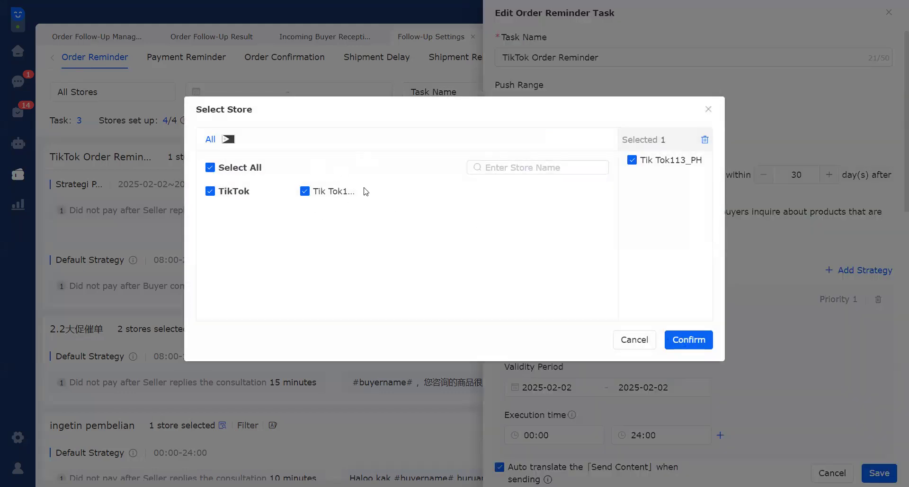
pyautogui.click(707, 111)
pyautogui.scroll(-3, 556, 196)
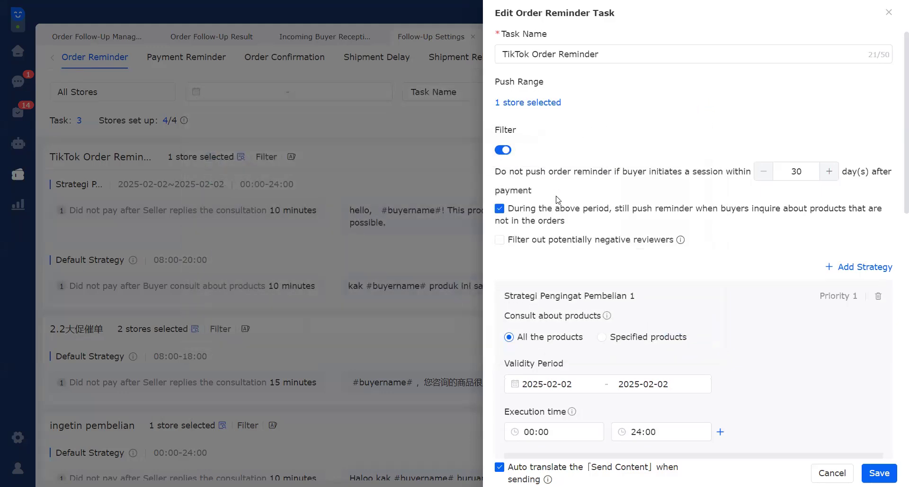
pyautogui.scroll(-1, 557, 199)
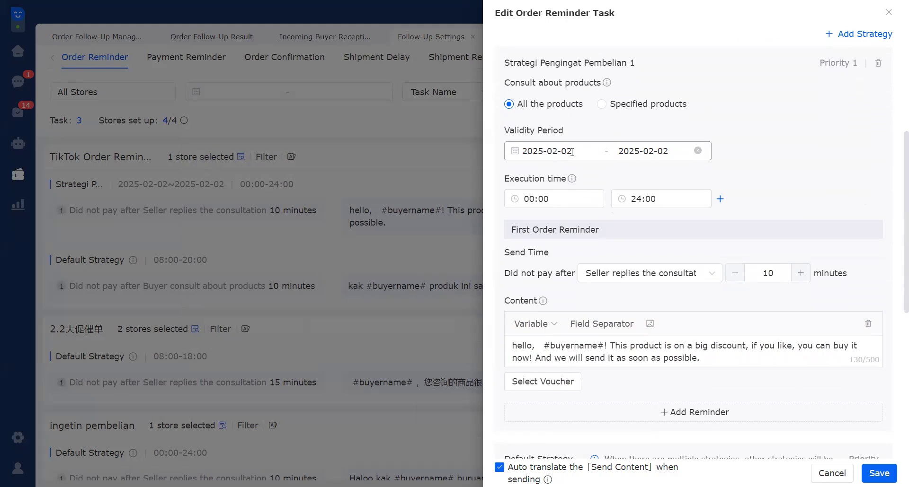
pyautogui.scroll(-3, 573, 255)
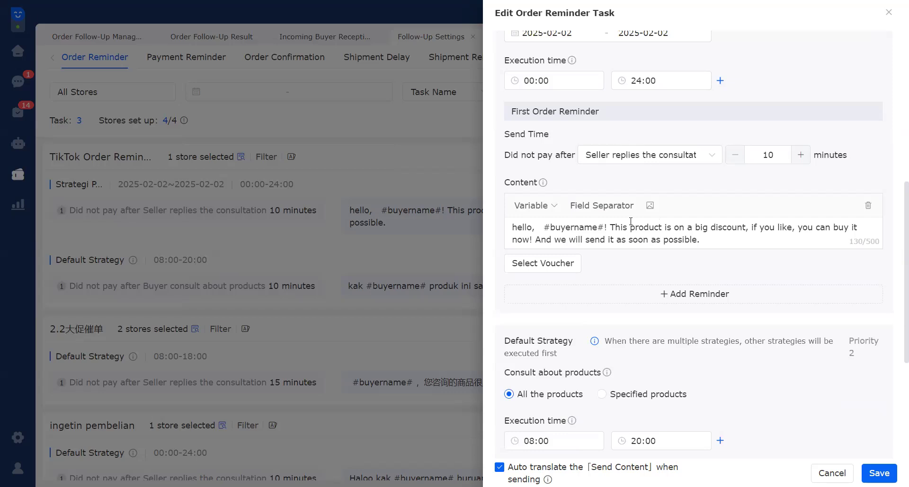
pyautogui.moveTo(709, 242); pyautogui.dragTo(507, 224)
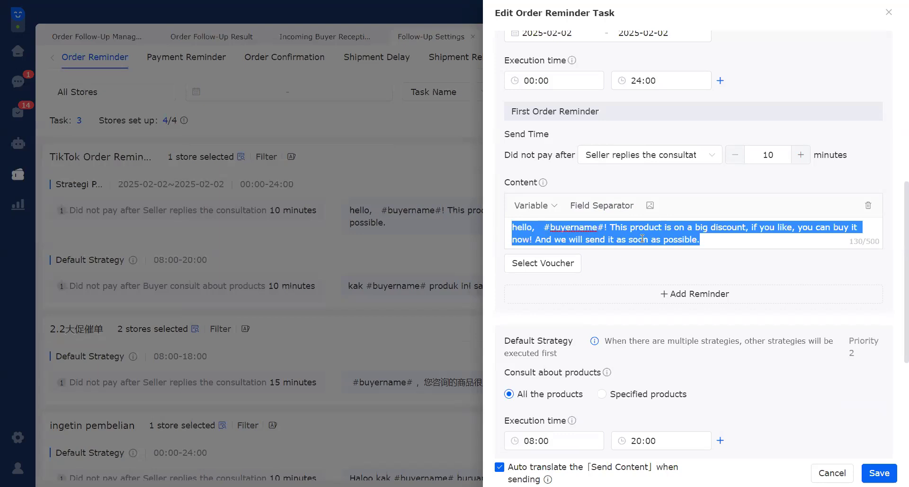
pyautogui.click(714, 244)
pyautogui.scroll(-2, 715, 244)
pyautogui.scroll(-2, 714, 247)
pyautogui.scroll(-2, 714, 247)
pyautogui.scroll(-2, 629, 249)
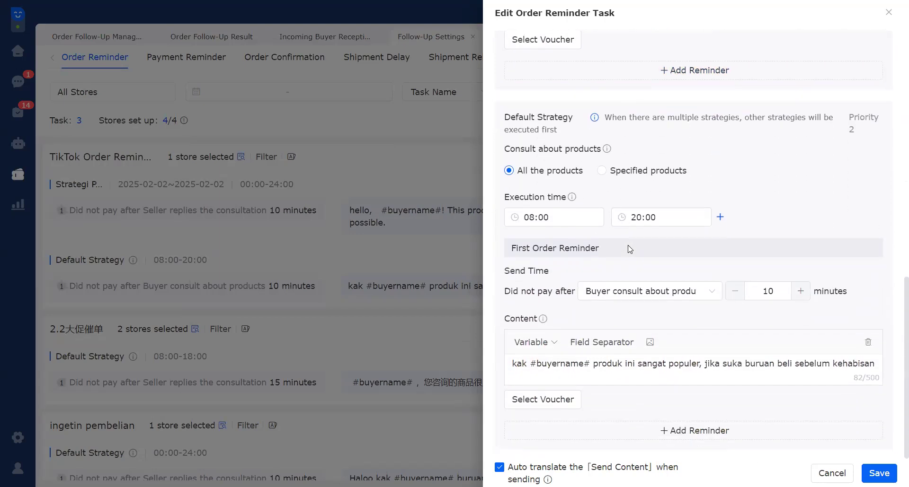
pyautogui.scroll(10, 661, 331)
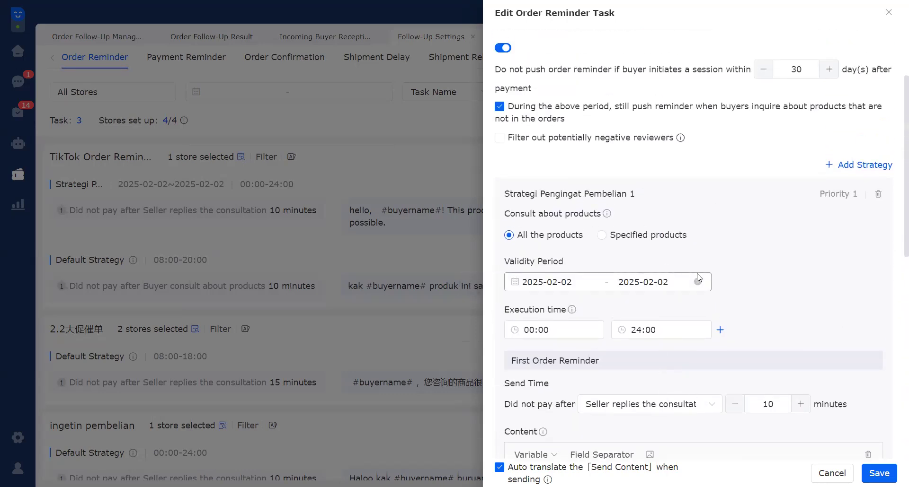
pyautogui.scroll(-3, 699, 276)
pyautogui.scroll(-2, 699, 275)
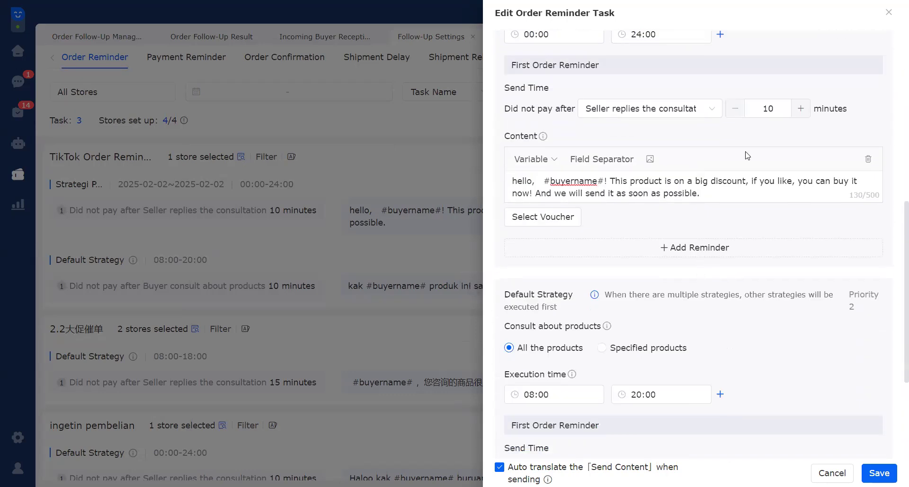
pyautogui.click(889, 14)
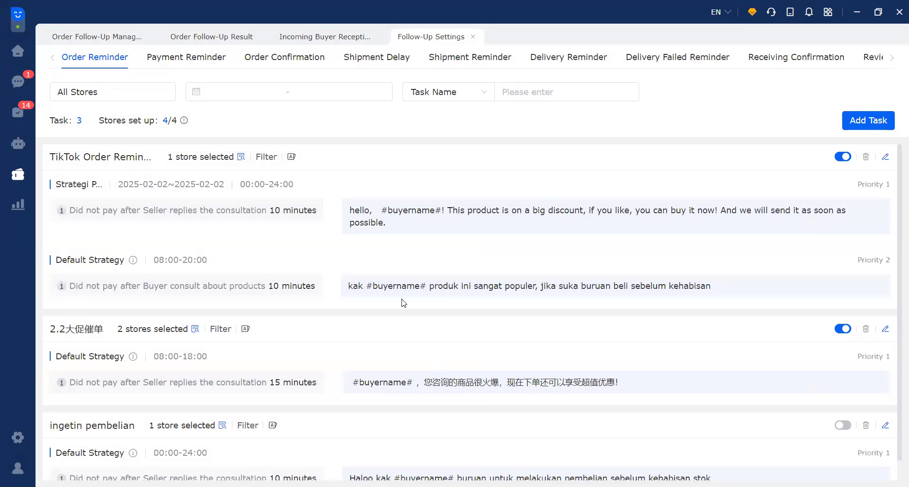
# Step: Show the Payment Reminder tasks and scroll to the 'payment for lazada' task's strategies
pyautogui.click(181, 59)
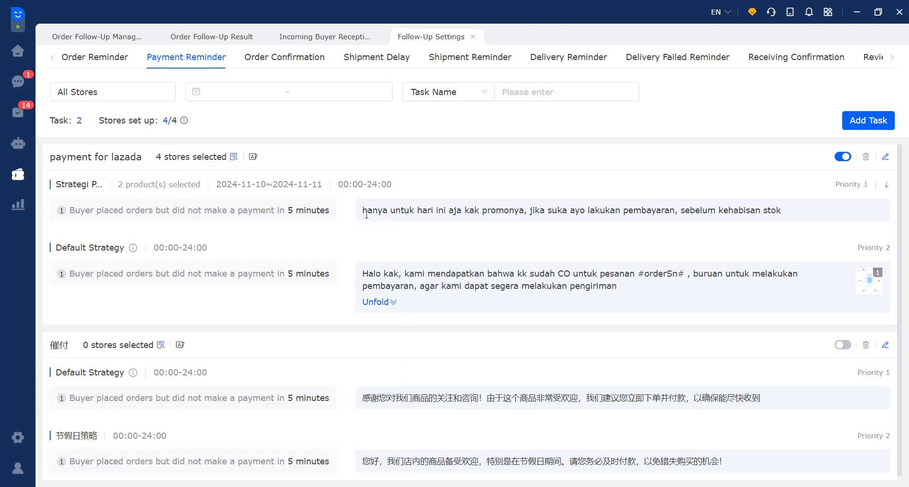
pyautogui.scroll(-1, 398, 272)
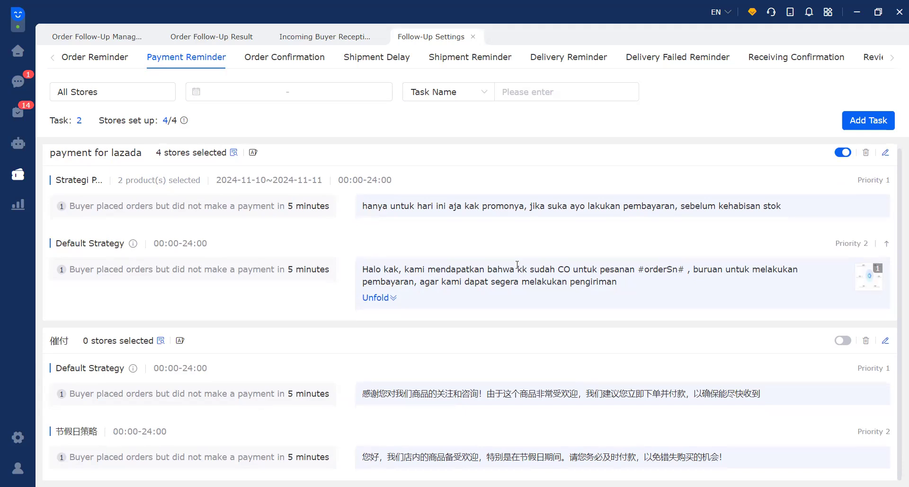
pyautogui.click(885, 154)
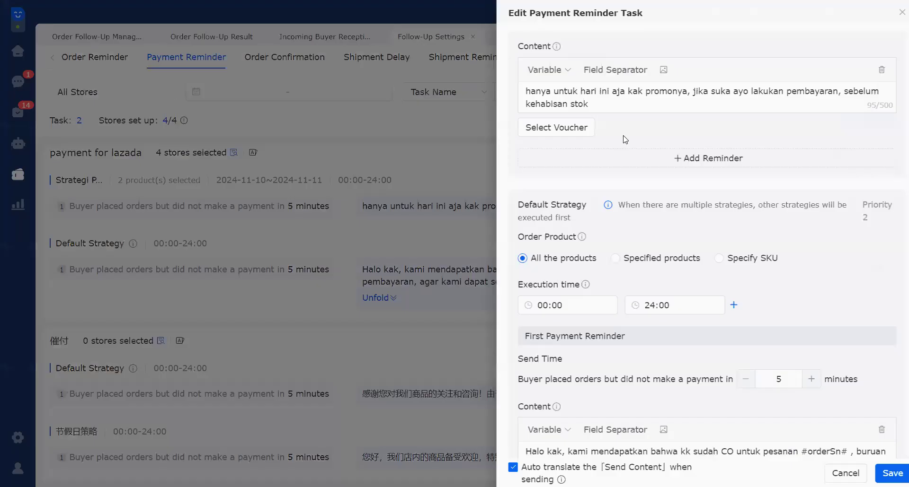
pyautogui.scroll(-3, 666, 189)
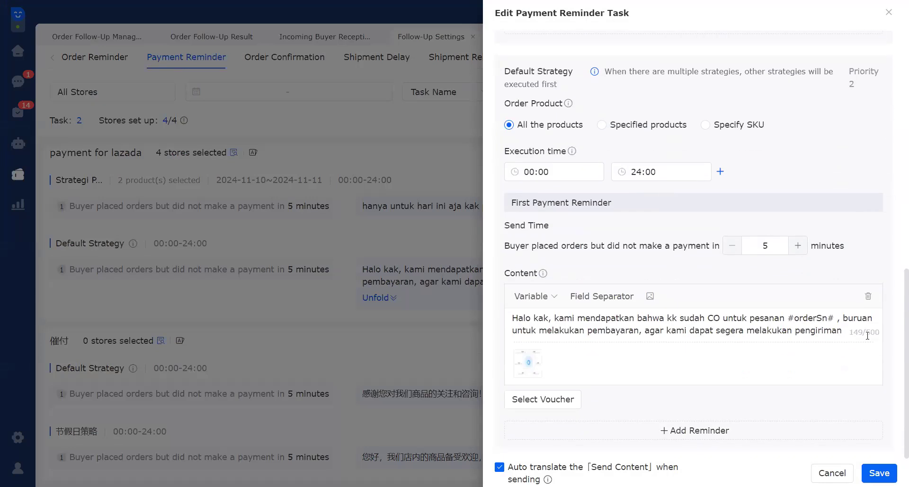
pyautogui.moveTo(834, 330); pyautogui.dragTo(842, 330)
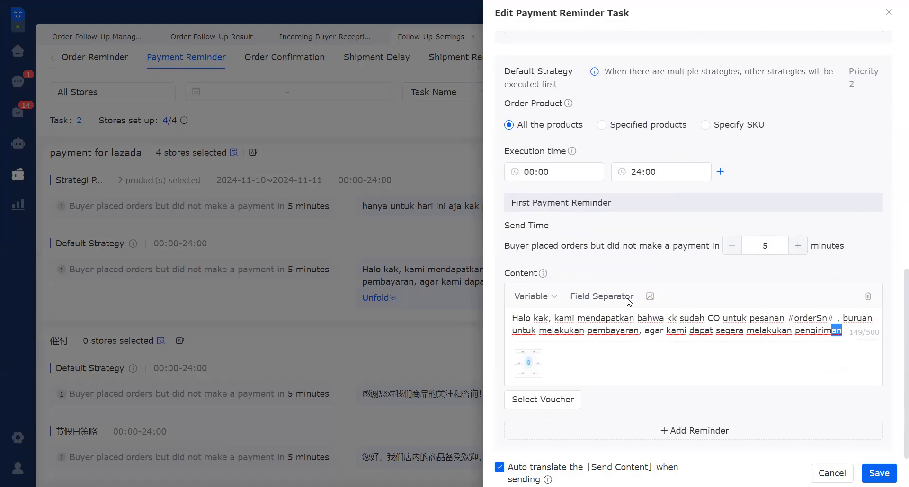
pyautogui.click(803, 349)
pyautogui.moveTo(514, 318); pyautogui.dragTo(842, 330)
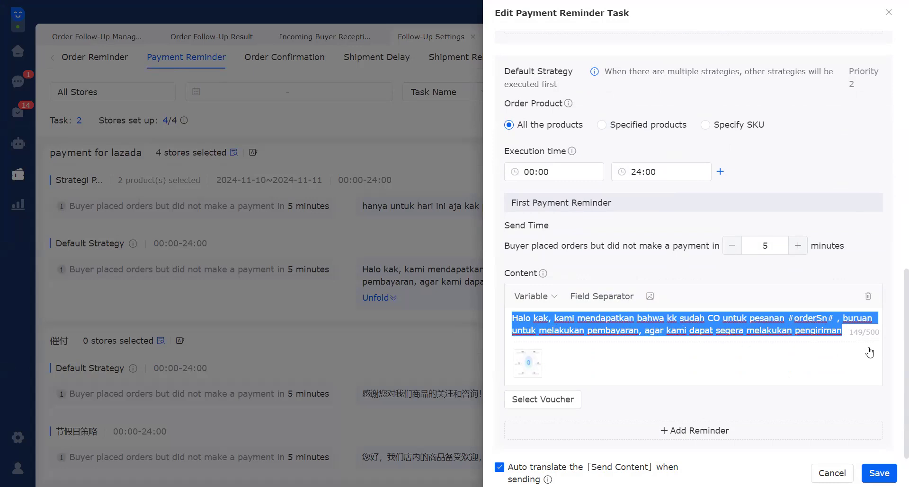
pyautogui.scroll(5, 686, 228)
pyautogui.scroll(5, 687, 227)
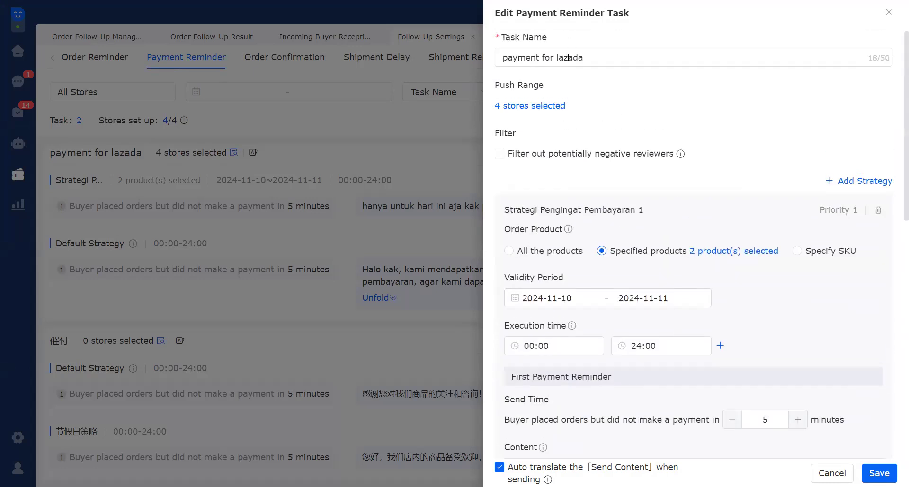
pyautogui.moveTo(584, 59); pyautogui.dragTo(491, 54)
pyautogui.click(598, 61)
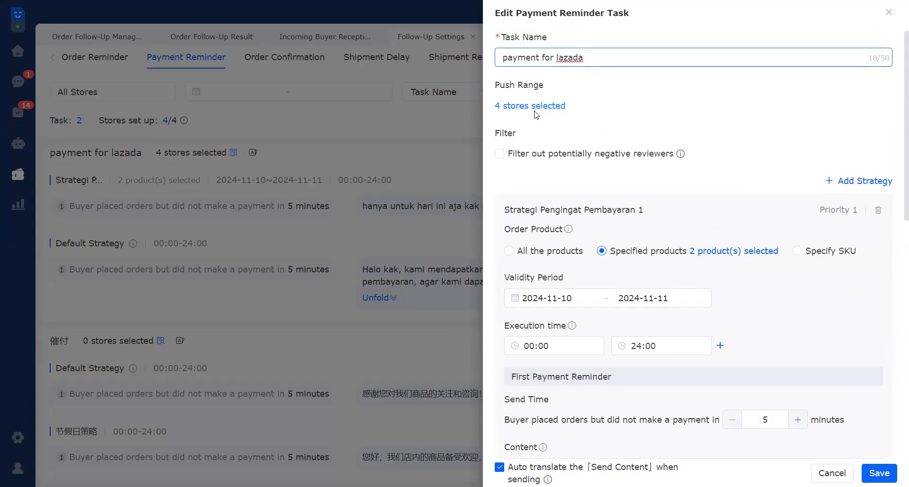
pyautogui.click(546, 108)
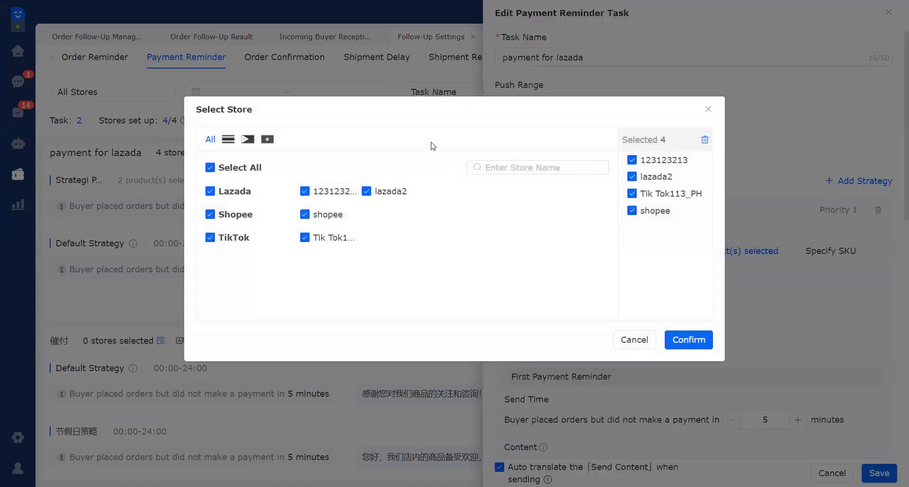
pyautogui.click(708, 109)
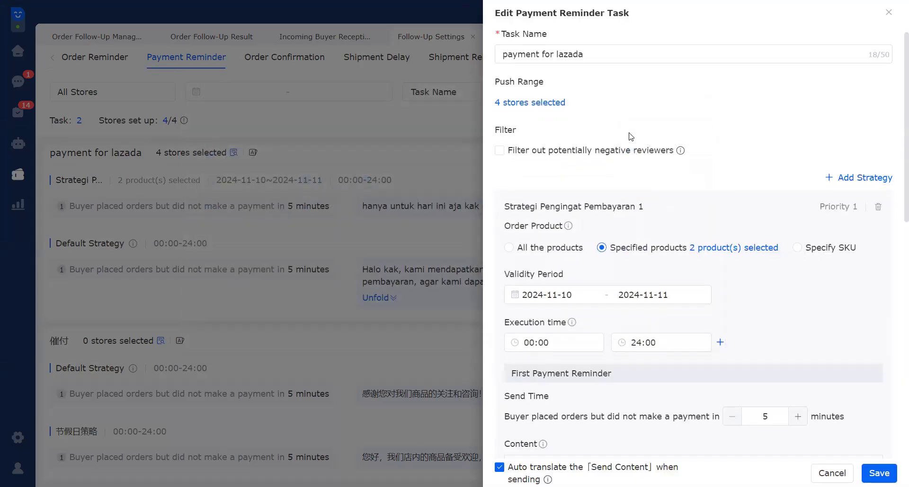
pyautogui.scroll(-3, 615, 123)
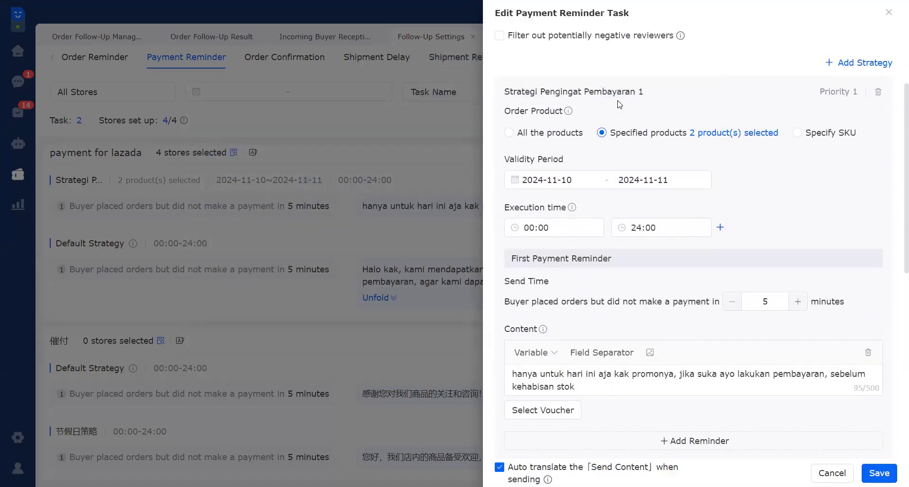
pyautogui.scroll(-1, 618, 104)
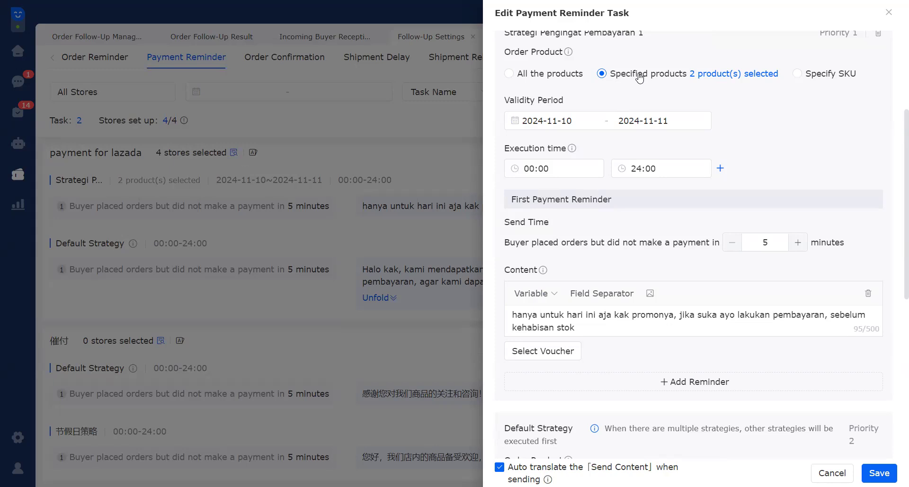
pyautogui.click(723, 75)
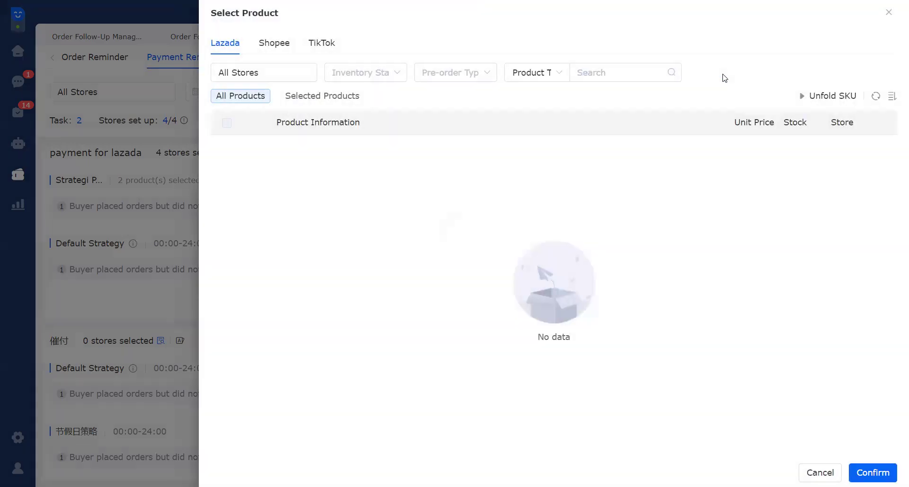
pyautogui.scroll(-4, 473, 170)
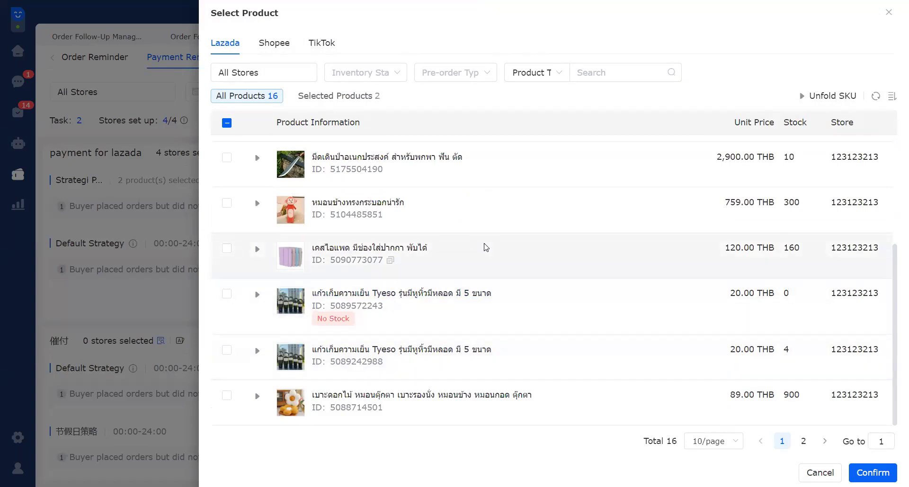
pyautogui.scroll(4, 497, 290)
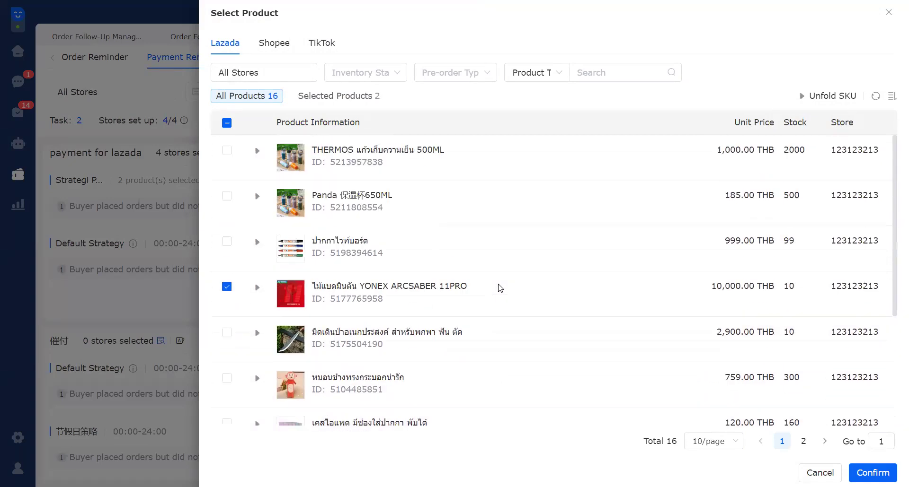
pyautogui.scroll(-4, 500, 287)
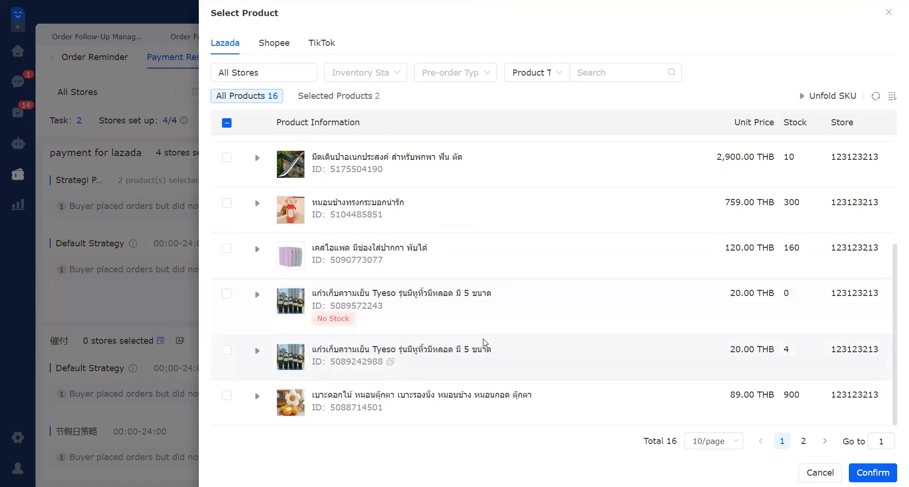
pyautogui.click(889, 14)
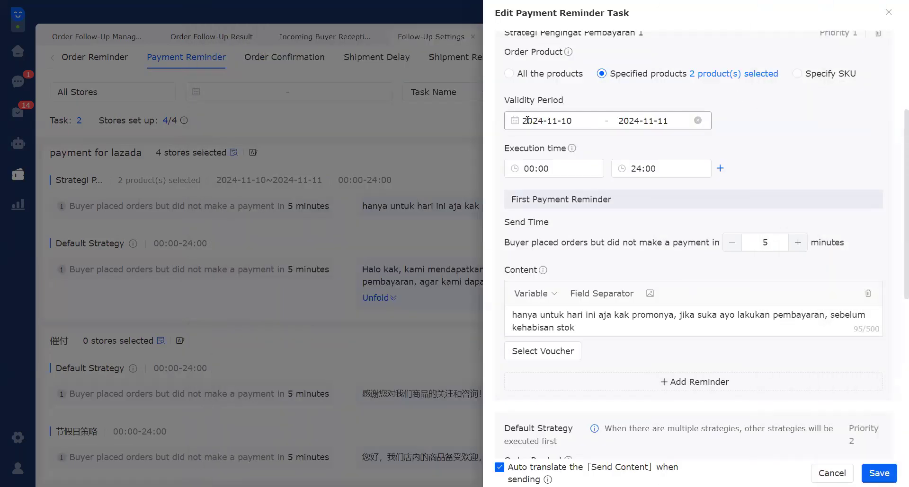
# Step: Set the first strategy's validity period to 2025-02-14 through 2025-02-28
pyautogui.click(544, 122)
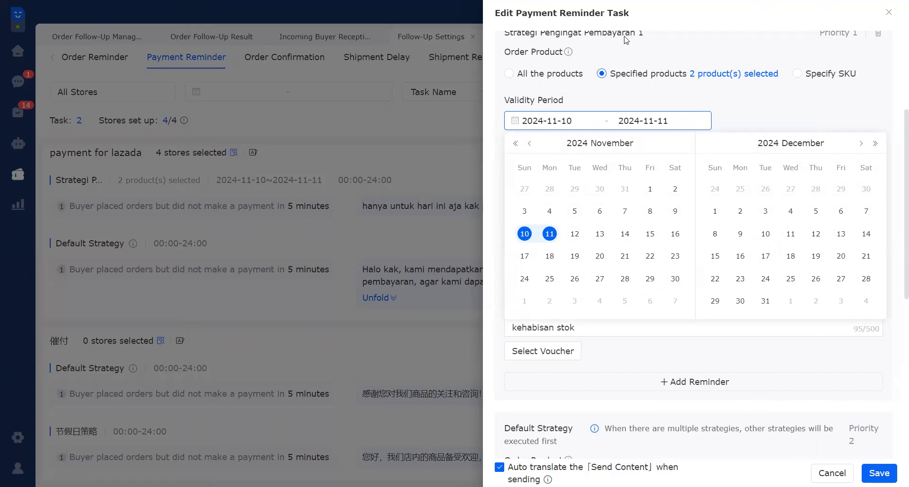
pyautogui.click(530, 144)
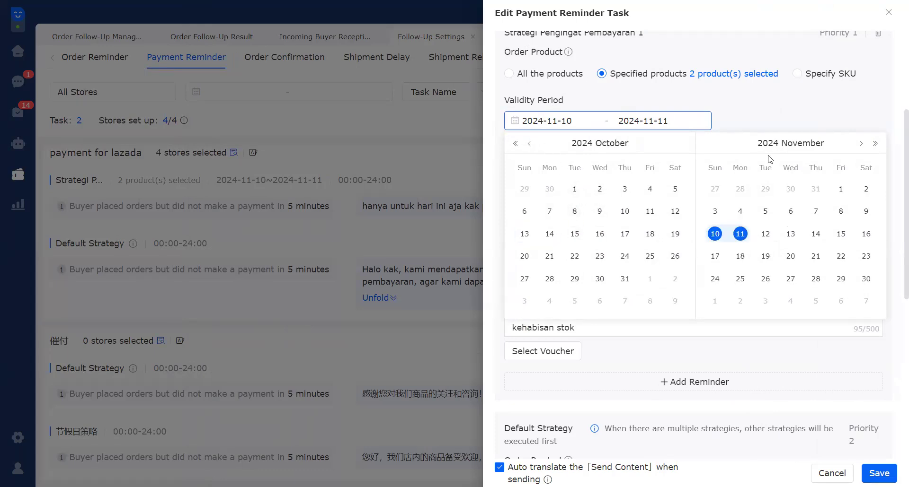
pyautogui.click(861, 144)
pyautogui.click(862, 145)
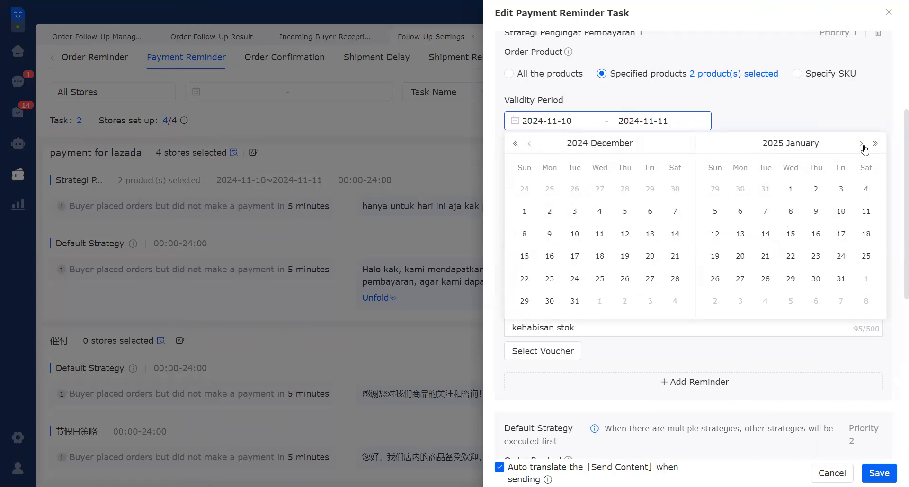
pyautogui.click(861, 144)
pyautogui.click(840, 234)
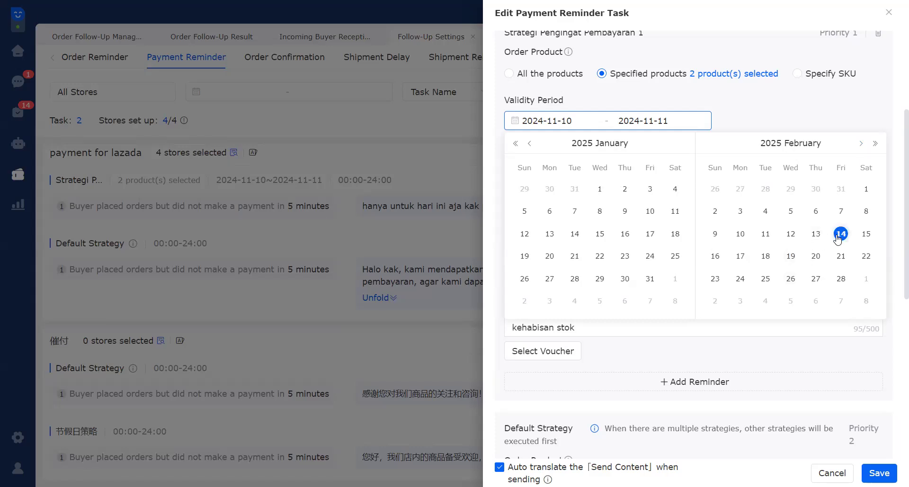
pyautogui.click(841, 279)
# Step: Check that the execution time stays 00:00–24:00
pyautogui.click(559, 169)
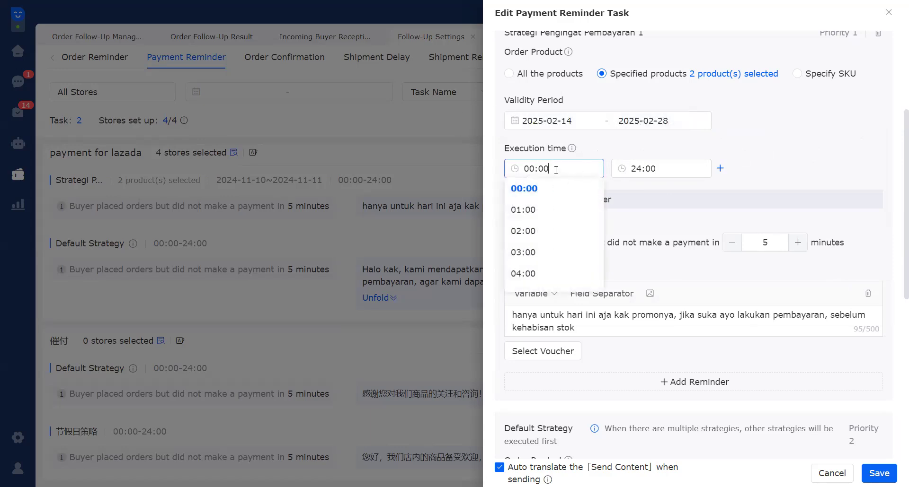
pyautogui.click(686, 169)
pyautogui.click(710, 181)
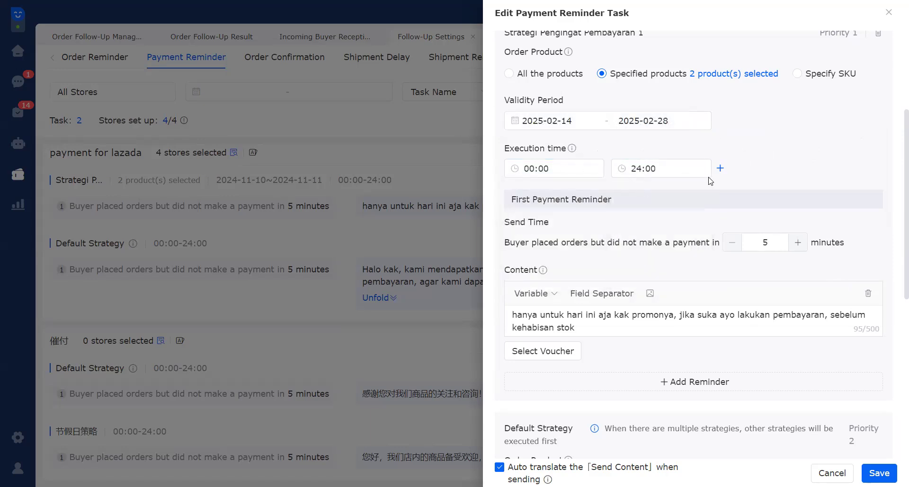
pyautogui.scroll(-3, 643, 213)
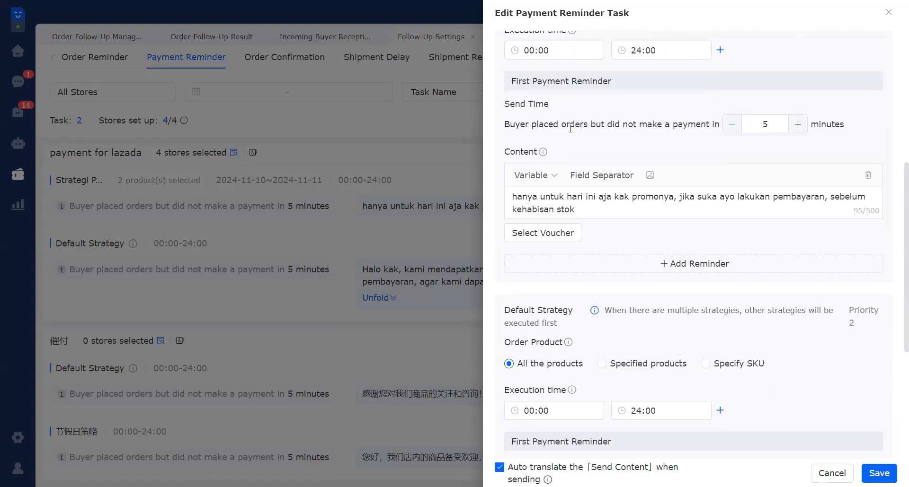
pyautogui.moveTo(574, 209); pyautogui.dragTo(513, 198)
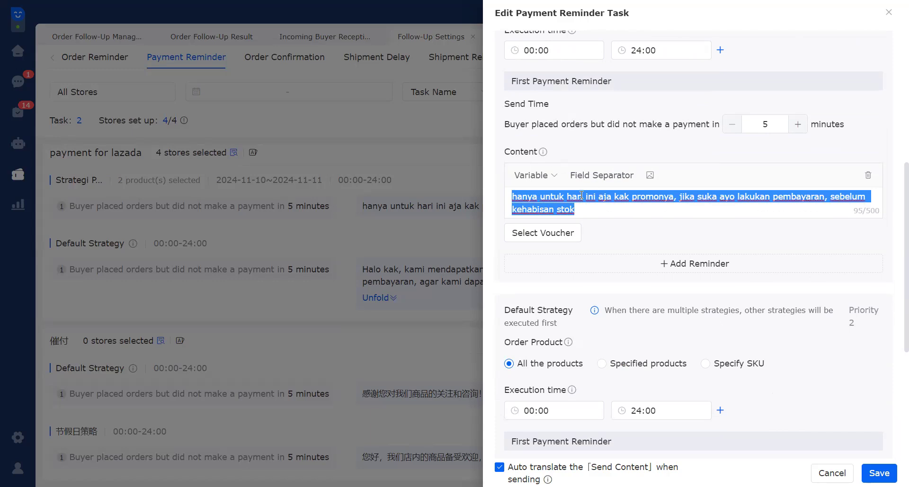
pyautogui.scroll(1, 643, 265)
pyautogui.scroll(-5, 644, 265)
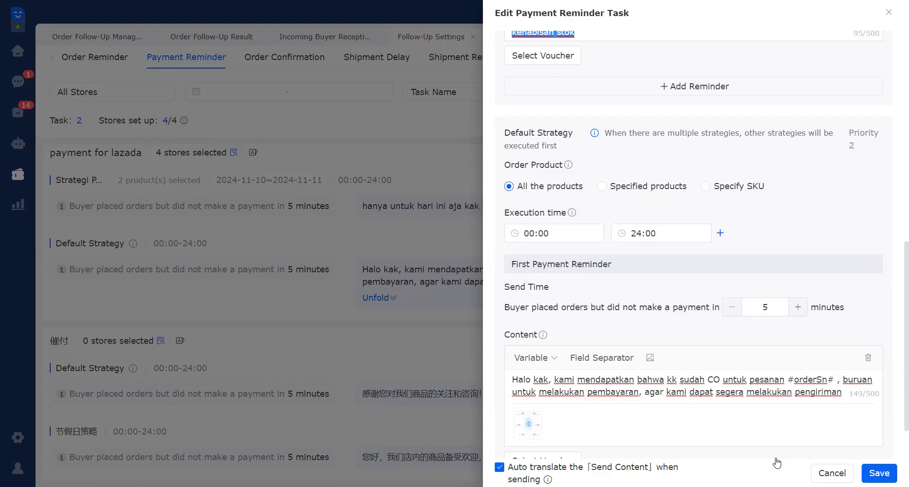
# Step: Save the edited payment reminder task, then view the Order Confirmation tasks
pyautogui.click(879, 474)
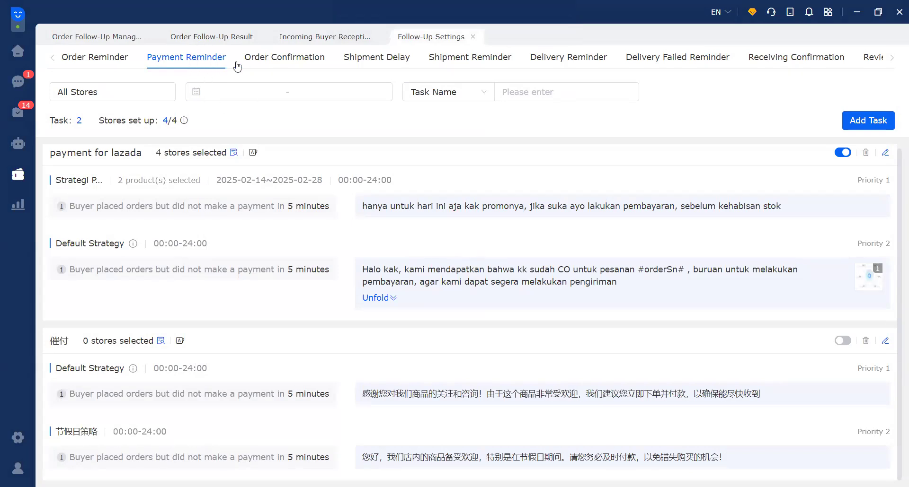
pyautogui.click(287, 63)
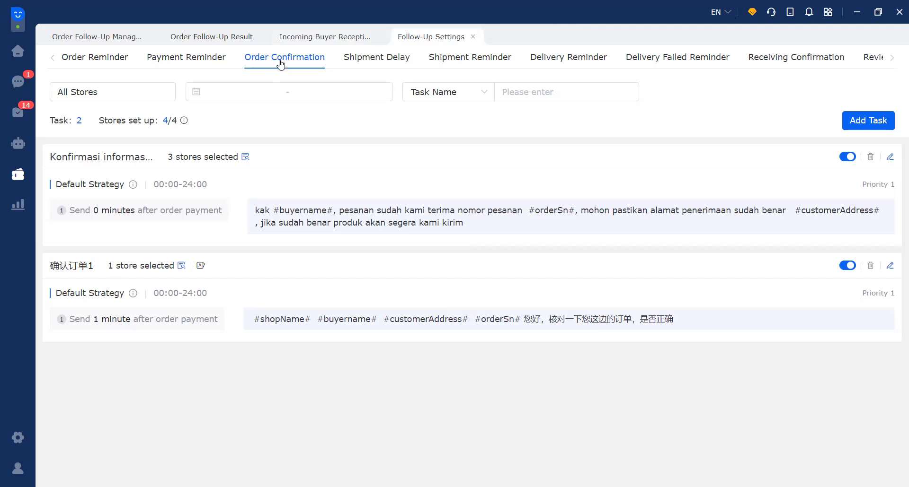
# Step: Browse the Shipment Delay tasks, then the Shipment Reminder task list
pyautogui.click(385, 69)
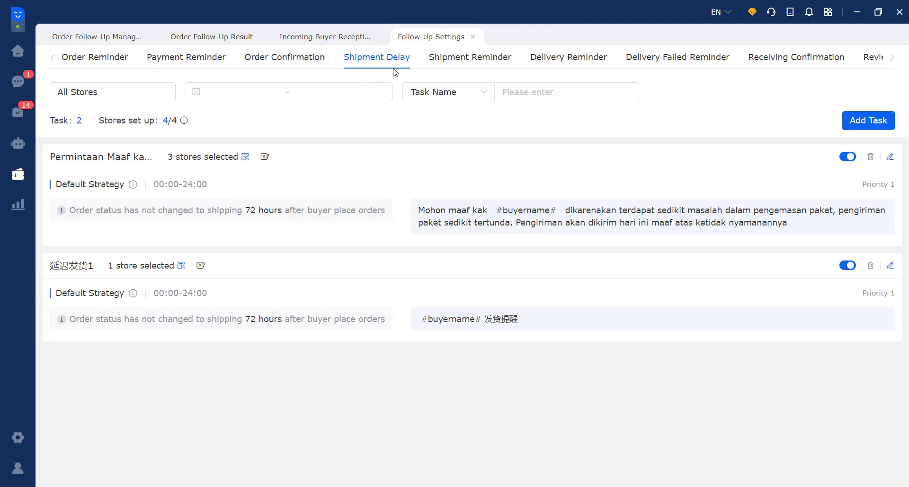
pyautogui.click(484, 66)
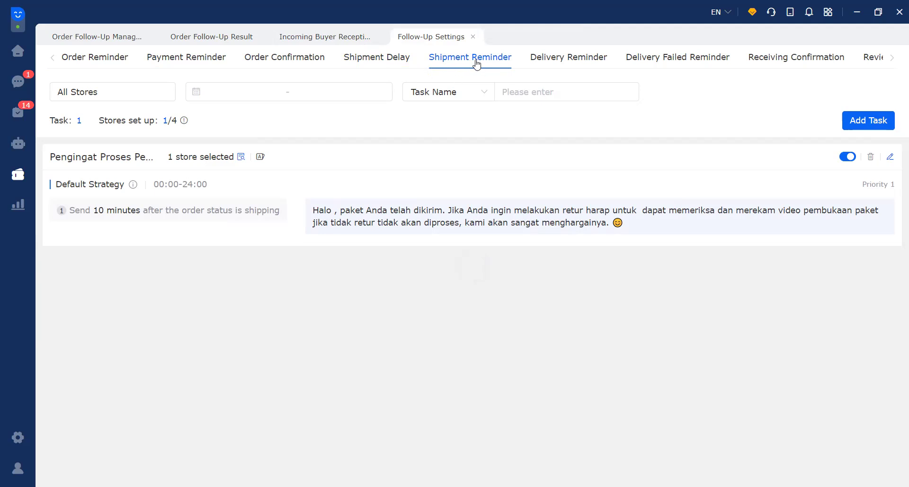
# Step: Show the Delivery Reminder task with its #buyername# and #customerAddress# message
pyautogui.click(556, 69)
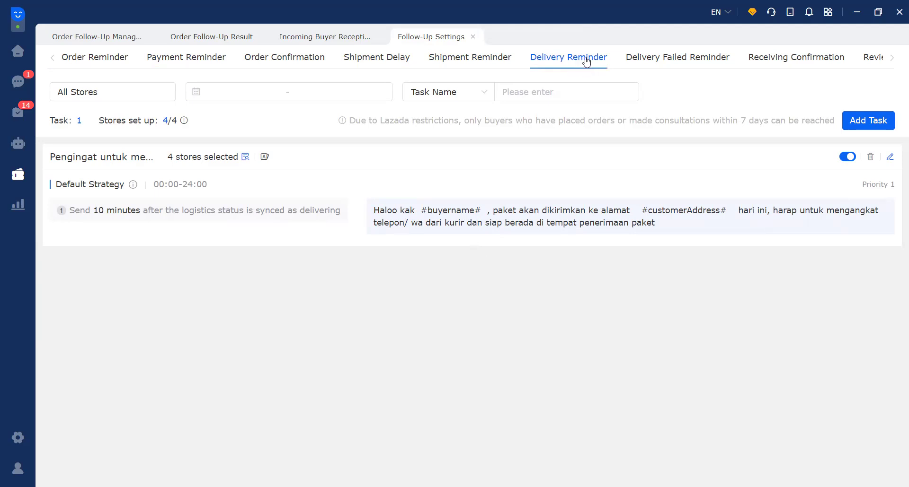
# Step: Review the Delivery Failed Reminder task and message, then show the Receiving Confirmation tasks
pyautogui.click(893, 58)
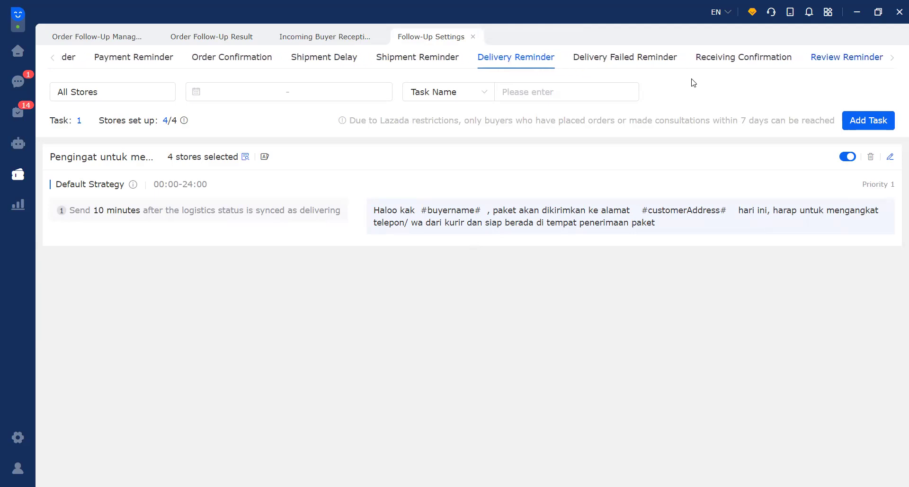
pyautogui.click(644, 72)
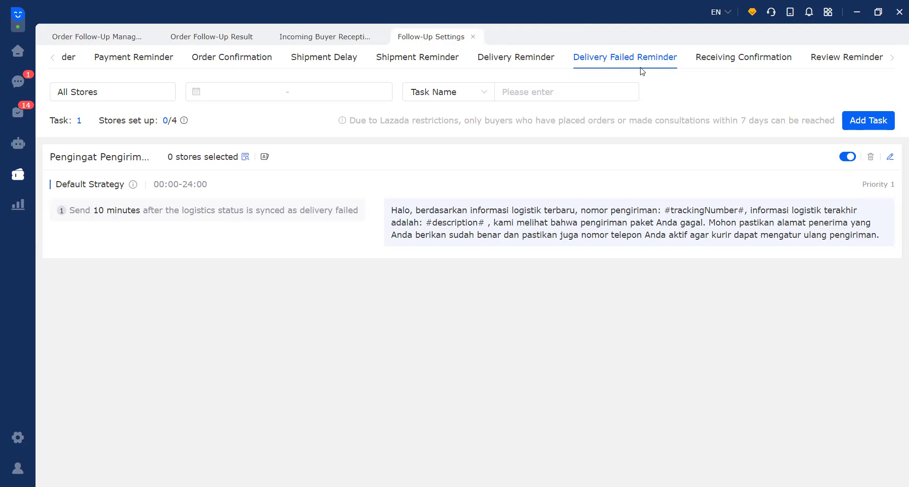
pyautogui.click(762, 69)
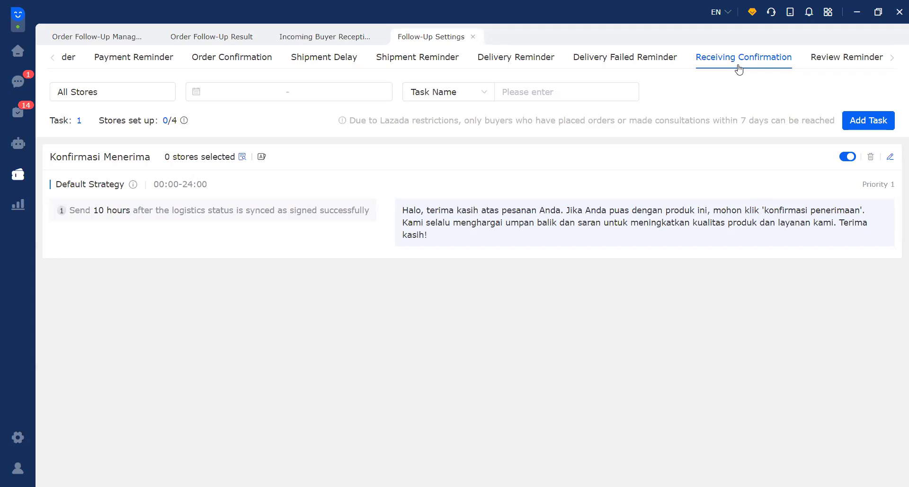
# Step: Show the three Review Reminder tasks, with only 'pengingat bintang 5' enabled
pyautogui.click(836, 66)
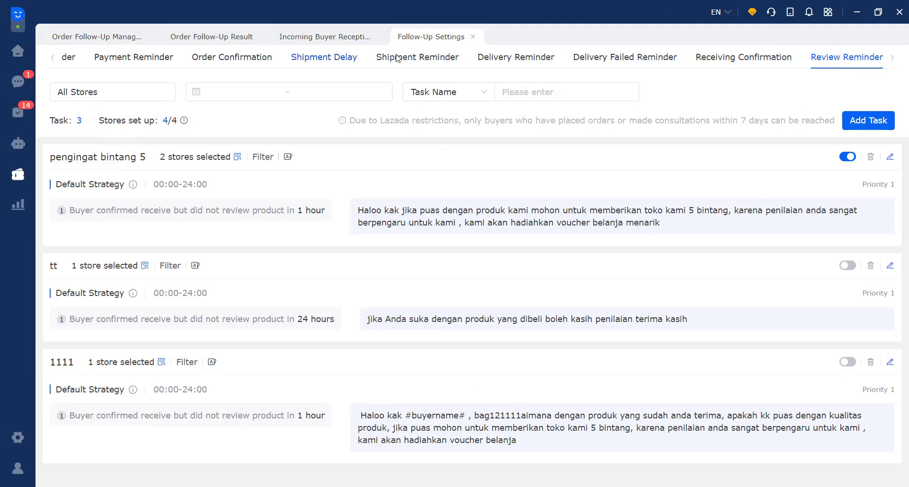
pyautogui.click(50, 60)
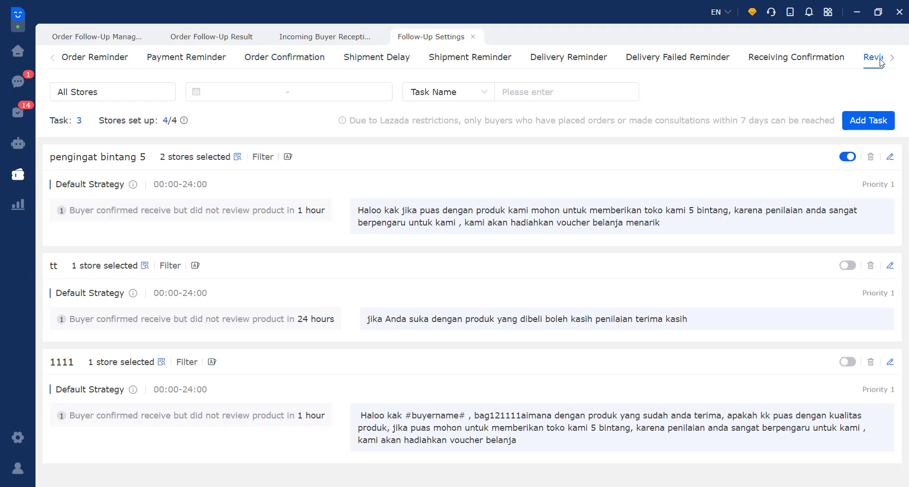
pyautogui.click(892, 59)
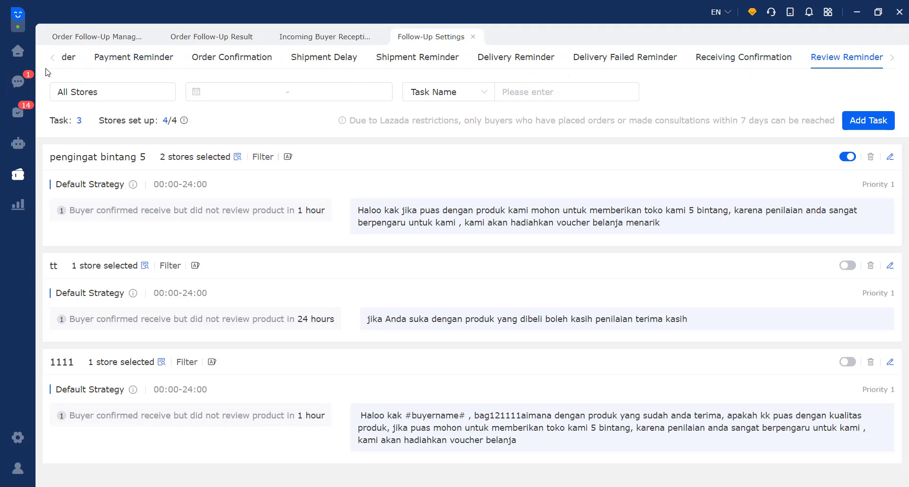
# Step: Glance at the Message Broadcast list, then edit the 'Pengingat Pengiriman Paket Gagal' delivery-failed task
pyautogui.click(18, 174)
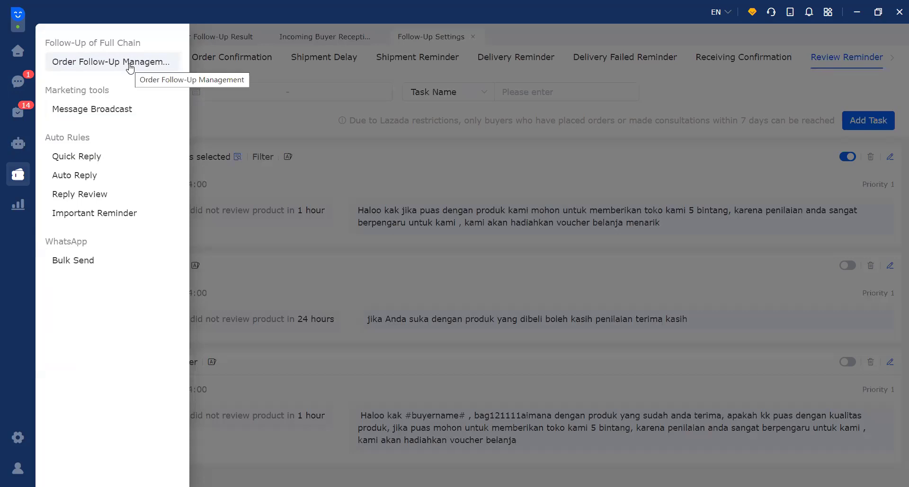
pyautogui.click(94, 111)
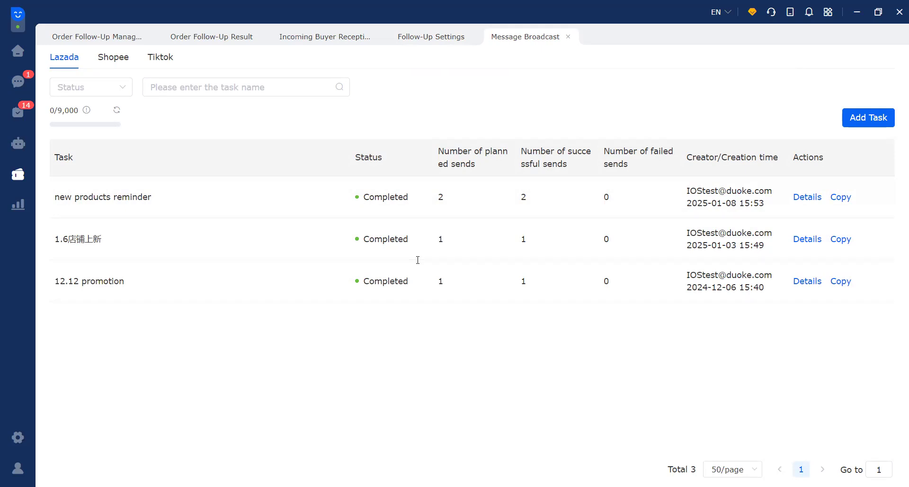
pyautogui.click(431, 41)
pyautogui.click(666, 61)
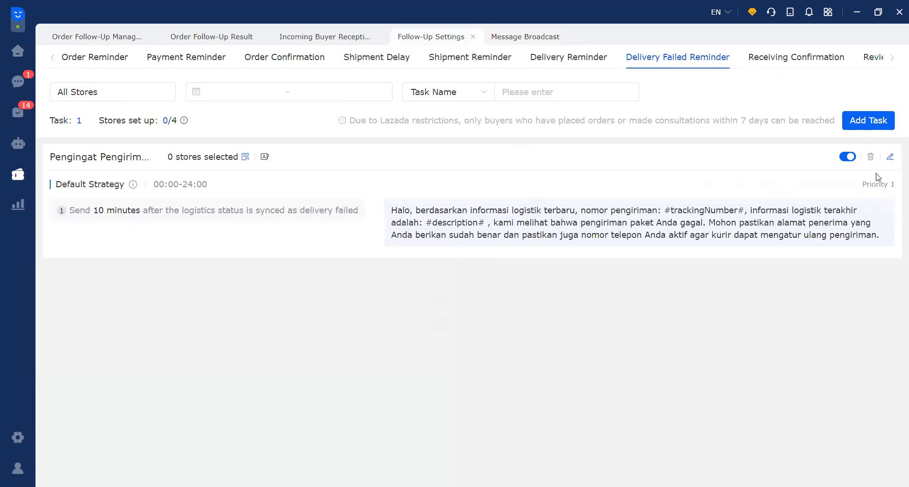
pyautogui.click(890, 157)
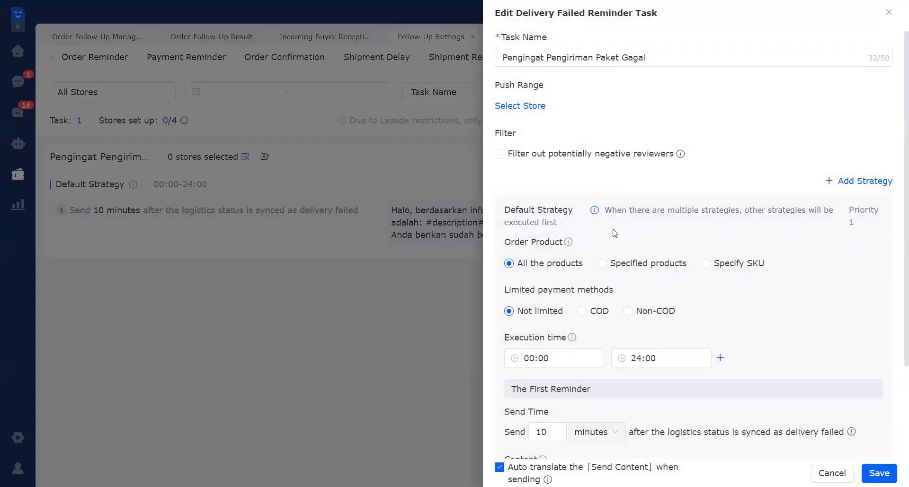
# Step: Scroll the task editor and highlight the Send Time wording 'as delivery failed'
pyautogui.scroll(-3, 590, 246)
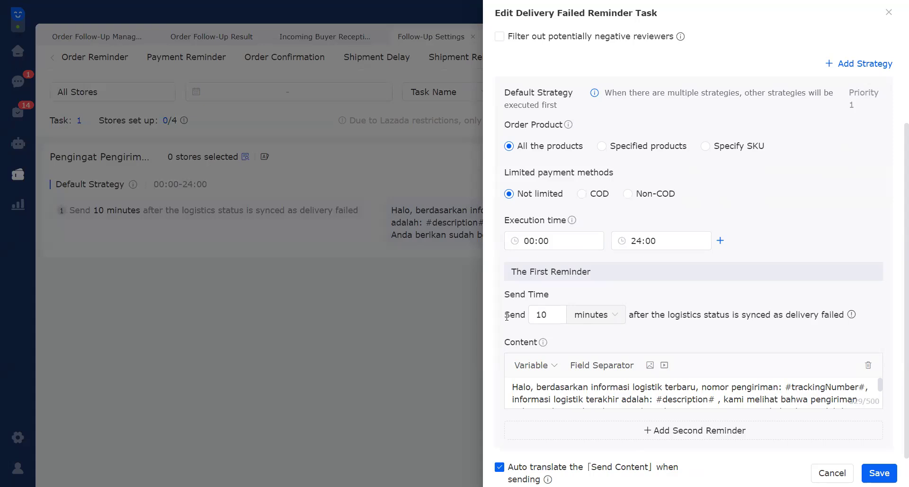
pyautogui.moveTo(504, 316); pyautogui.dragTo(845, 316)
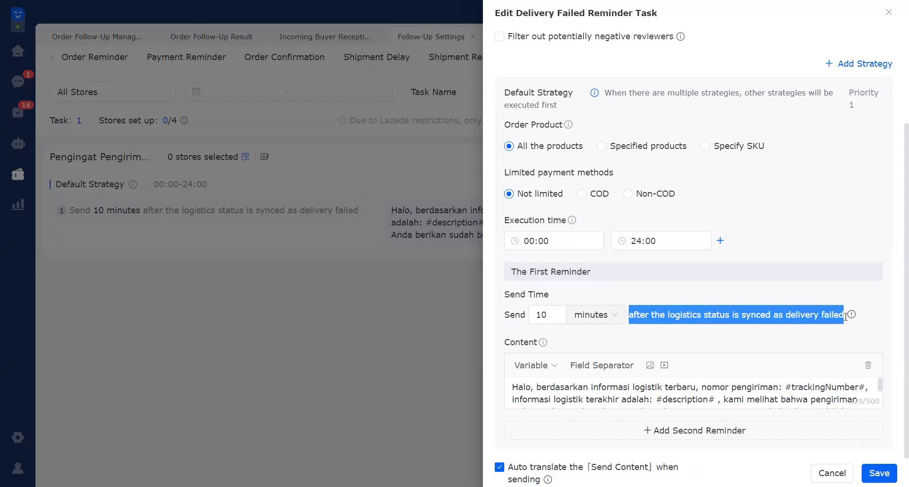
pyautogui.click(845, 317)
pyautogui.moveTo(773, 316); pyautogui.dragTo(851, 317)
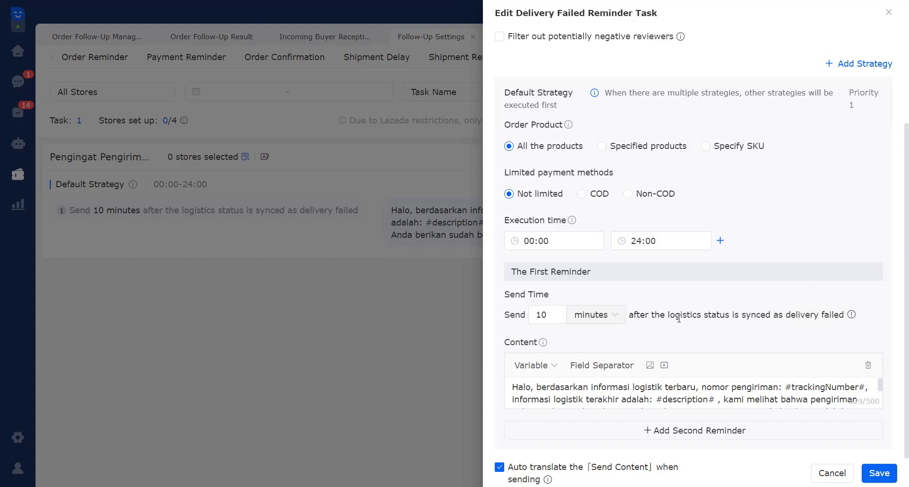
pyautogui.moveTo(666, 315); pyautogui.dragTo(732, 318)
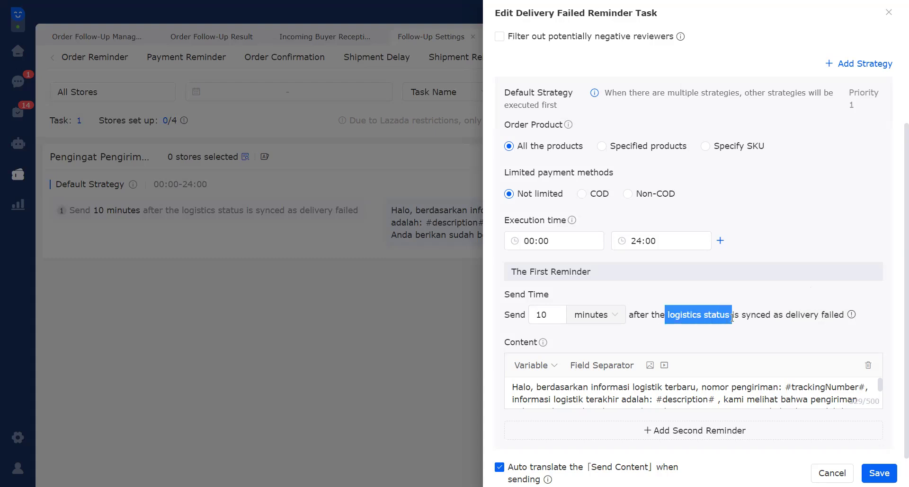
pyautogui.click(701, 333)
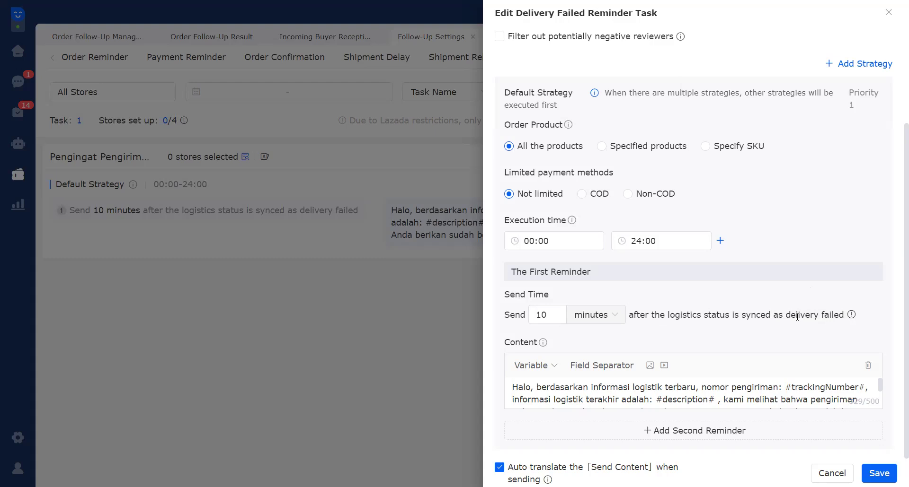
pyautogui.moveTo(785, 316); pyautogui.dragTo(845, 316)
pyautogui.moveTo(851, 315)
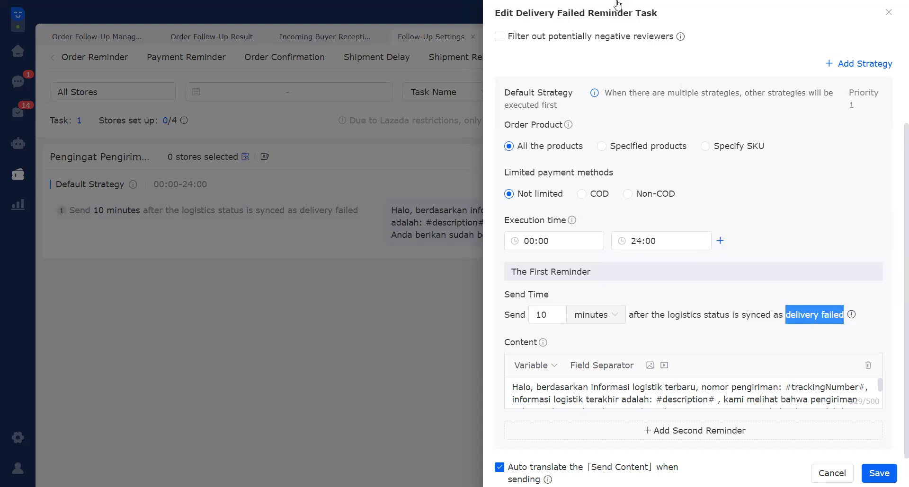
pyautogui.moveTo(588, 13); pyautogui.dragTo(634, 12)
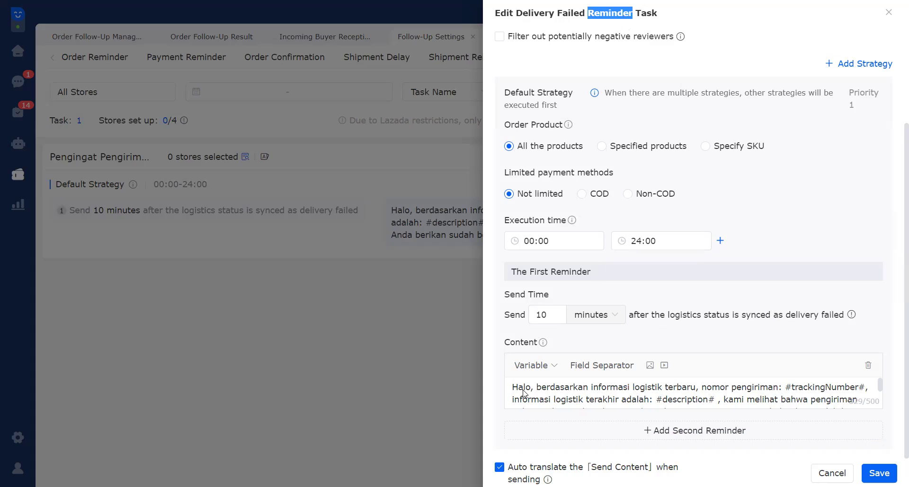
pyautogui.moveTo(854, 317)
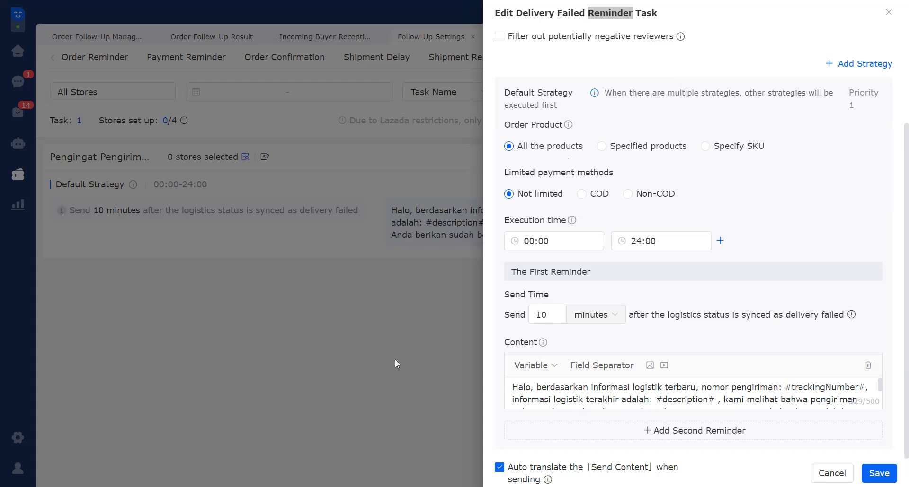
pyautogui.click(865, 19)
# Step: Close the Edit Delivery Failed Reminder Task drawer without saving changes
pyautogui.click(888, 13)
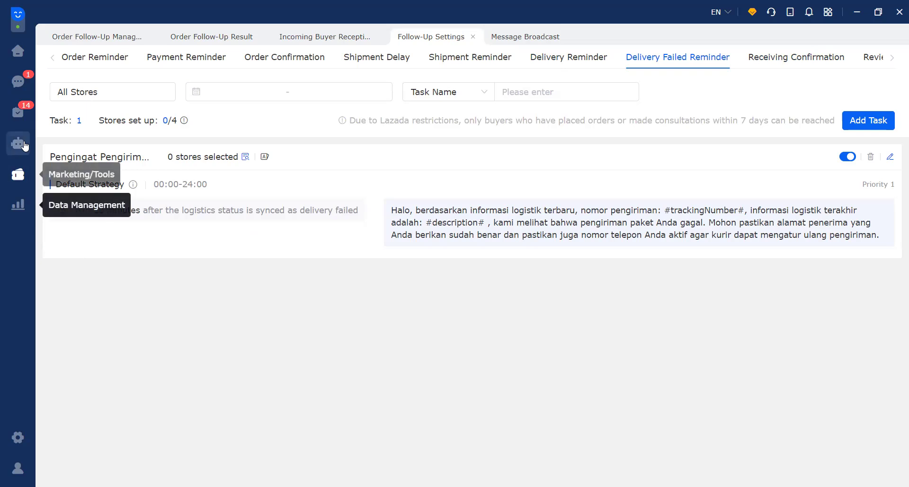
# Step: Go to Marketing > Message Broadcast and add a new Lazada broadcast task
pyautogui.click(17, 176)
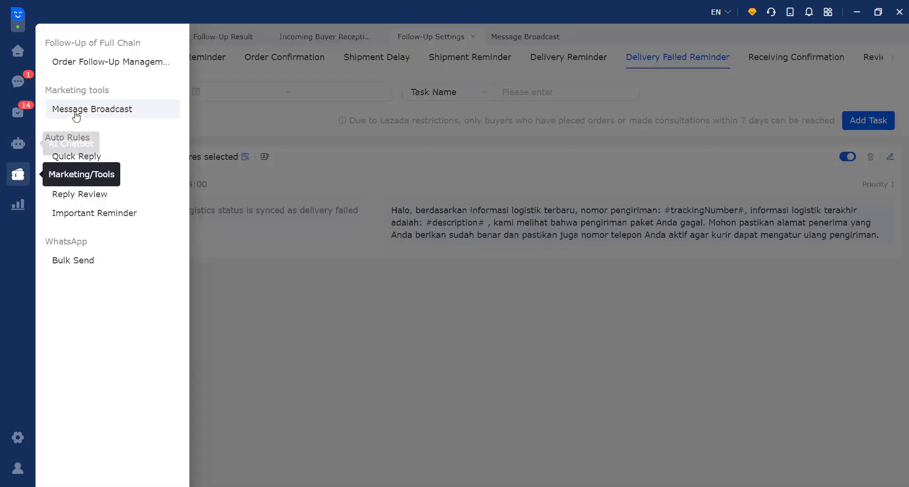
pyautogui.click(104, 117)
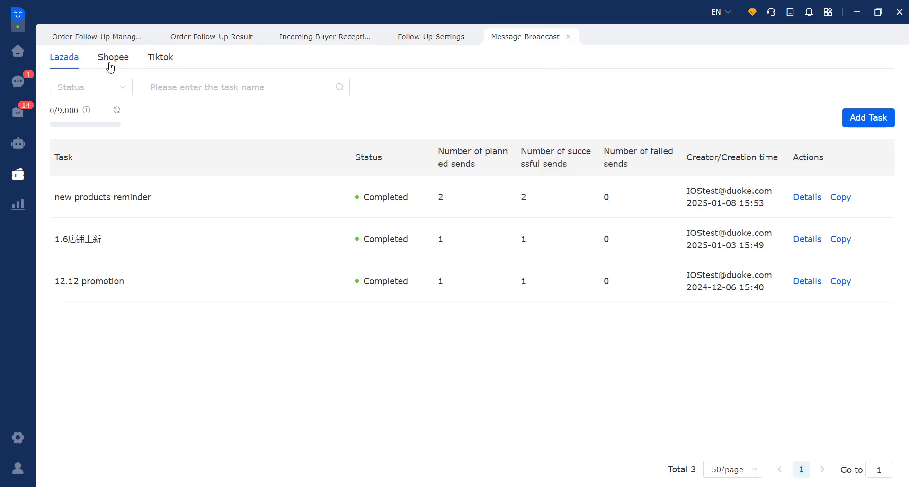
pyautogui.click(875, 122)
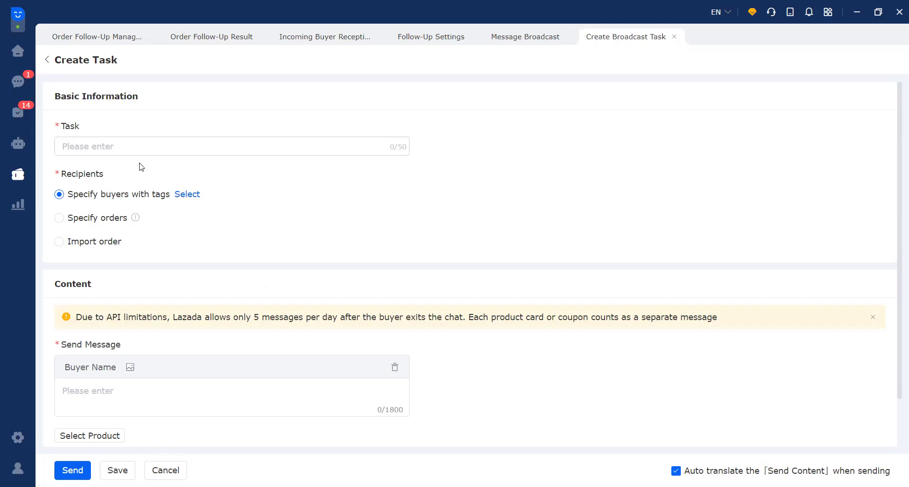
# Step: Return to the broadcast list and reopen a fresh Create Task form
pyautogui.click(512, 37)
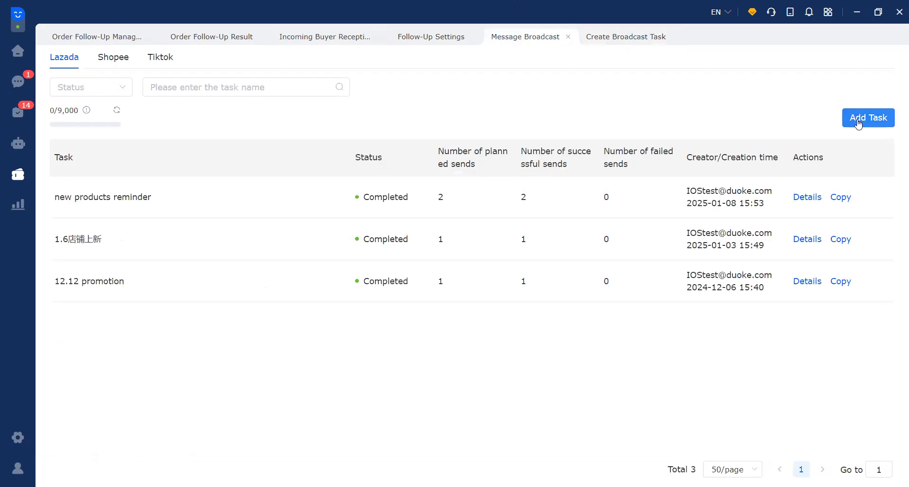
pyautogui.click(869, 124)
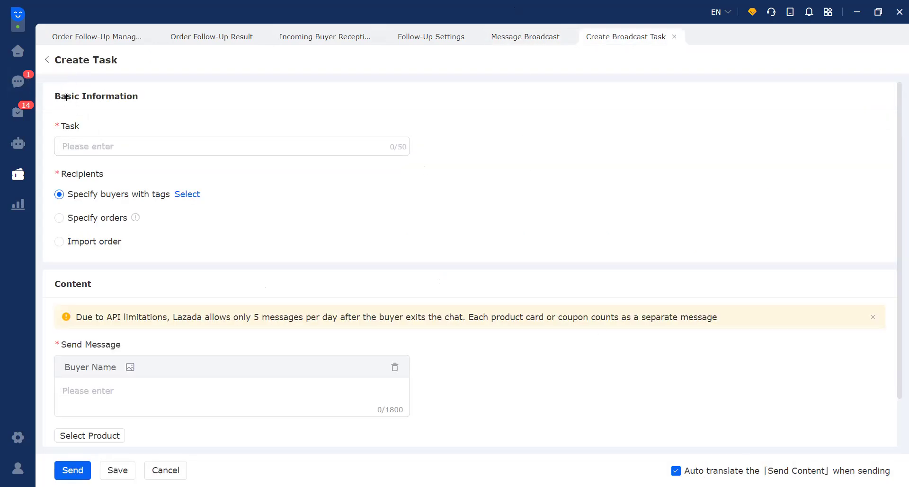
pyautogui.moveTo(57, 98); pyautogui.dragTo(157, 100)
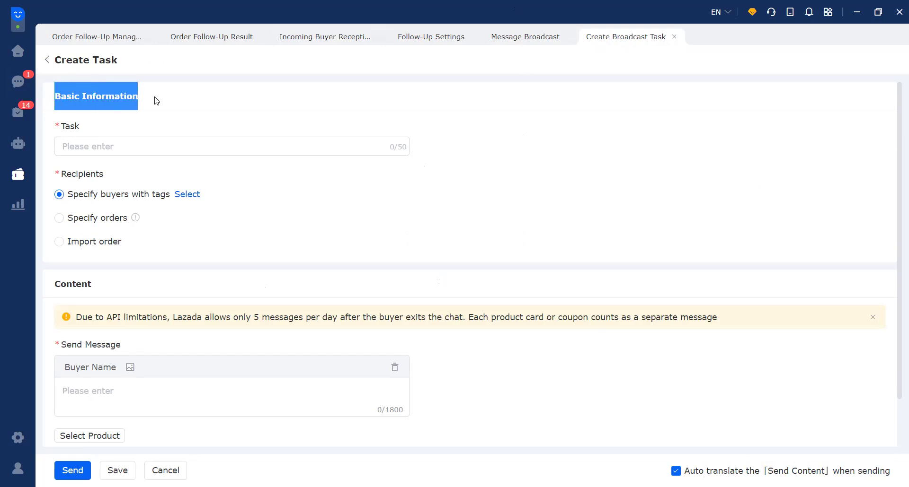
pyautogui.click(105, 122)
# Step: Name the task '3.3 big sale' and pick buyers by tag for recipients
pyautogui.click(96, 148)
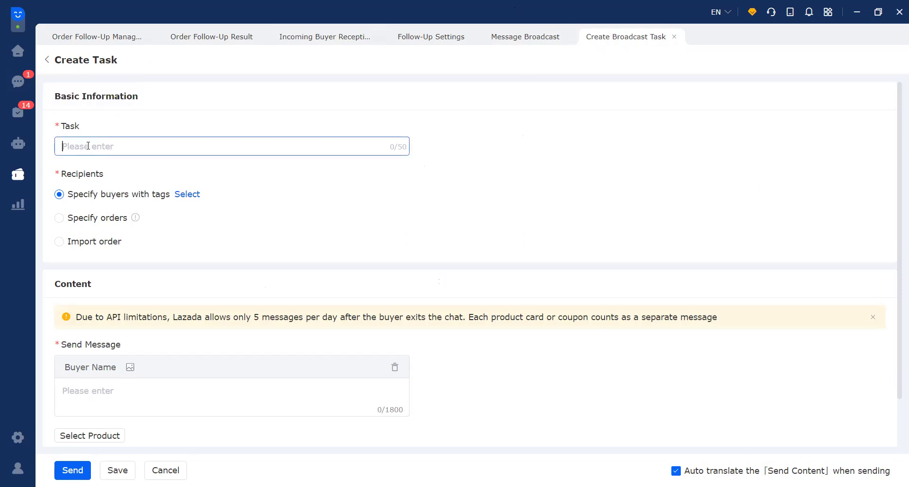
pyautogui.write('3.3 big sale')
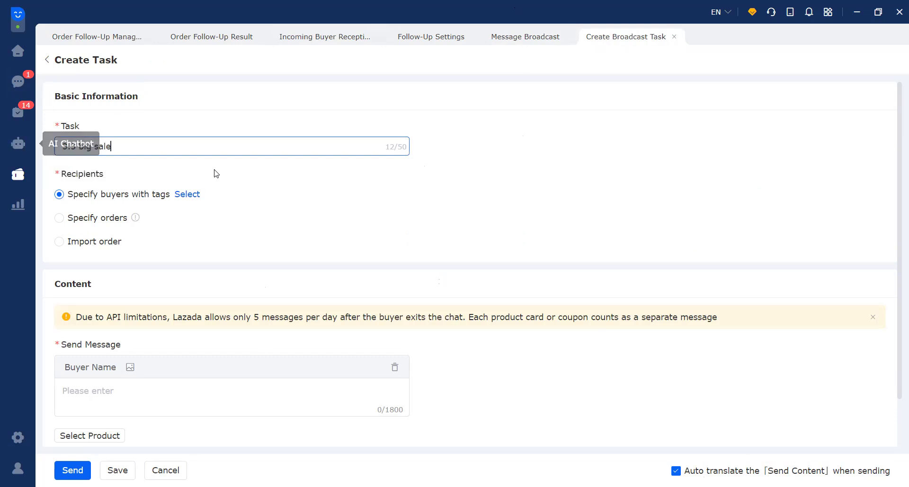
pyautogui.scroll(-1, 220, 175)
pyautogui.moveTo(61, 121); pyautogui.dragTo(118, 126)
pyautogui.click(118, 127)
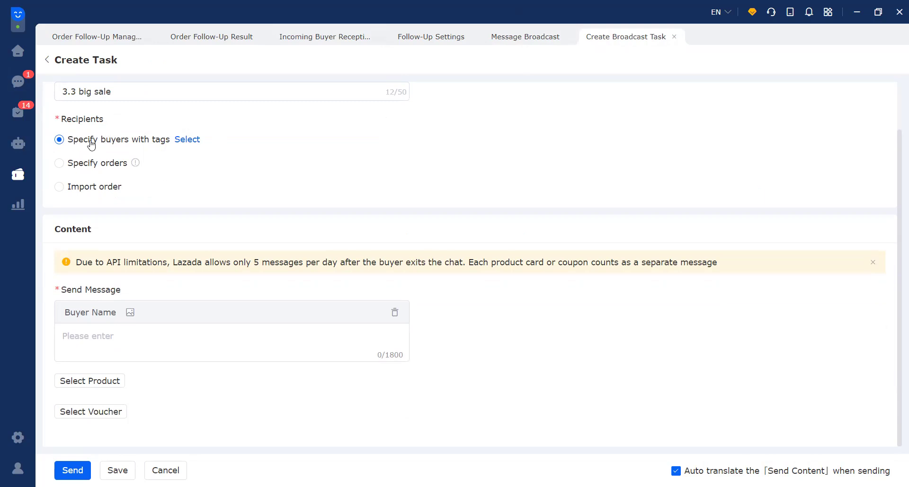
pyautogui.click(187, 140)
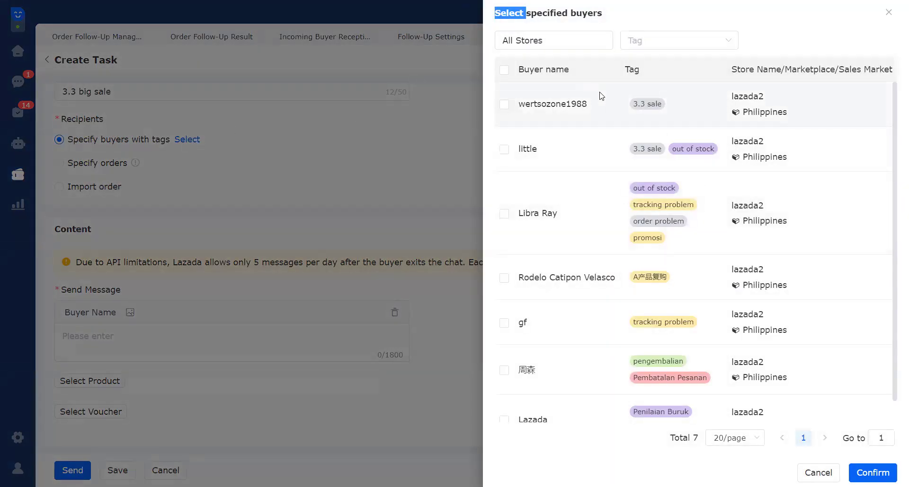
# Step: Filter buyers by the '3.3 sale' tag, select both, and confirm them
pyautogui.click(660, 48)
pyautogui.click(660, 47)
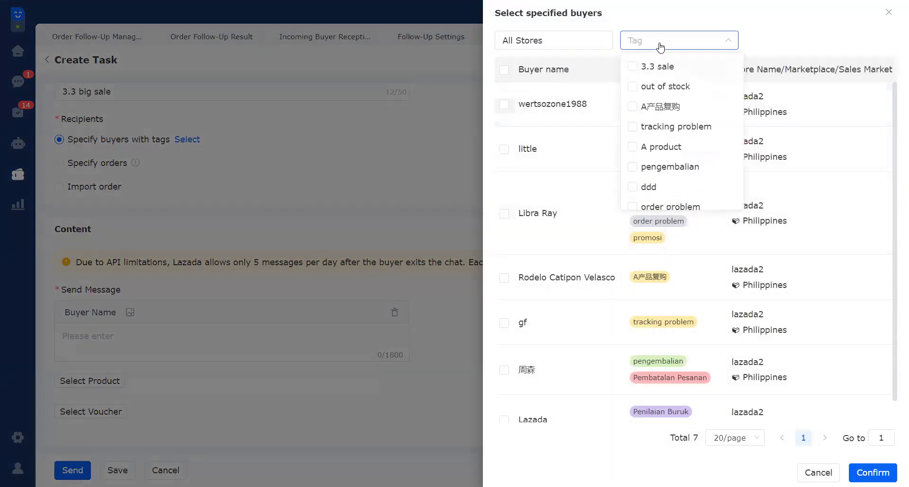
pyautogui.click(632, 69)
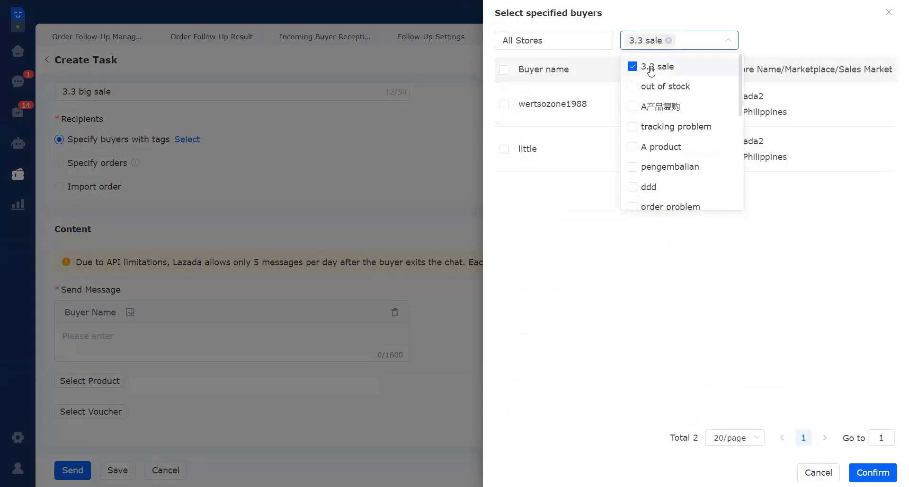
pyautogui.click(545, 266)
pyautogui.click(504, 69)
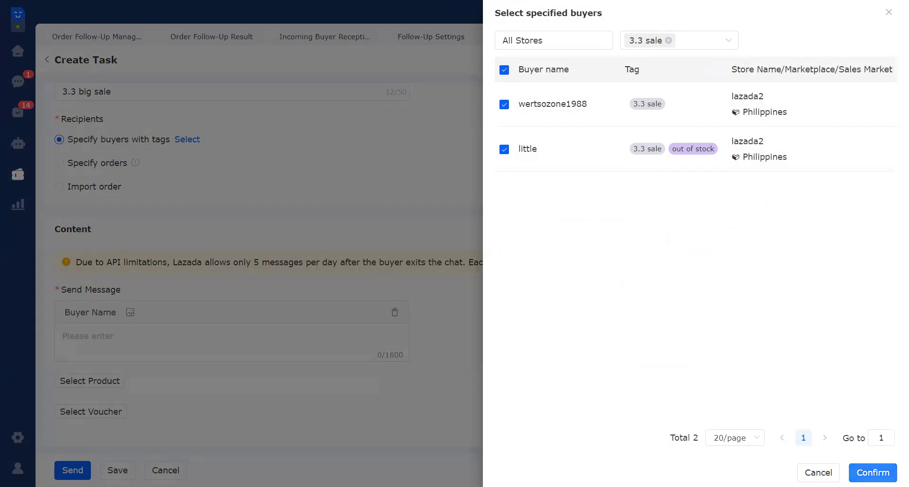
pyautogui.click(873, 473)
pyautogui.click(873, 473)
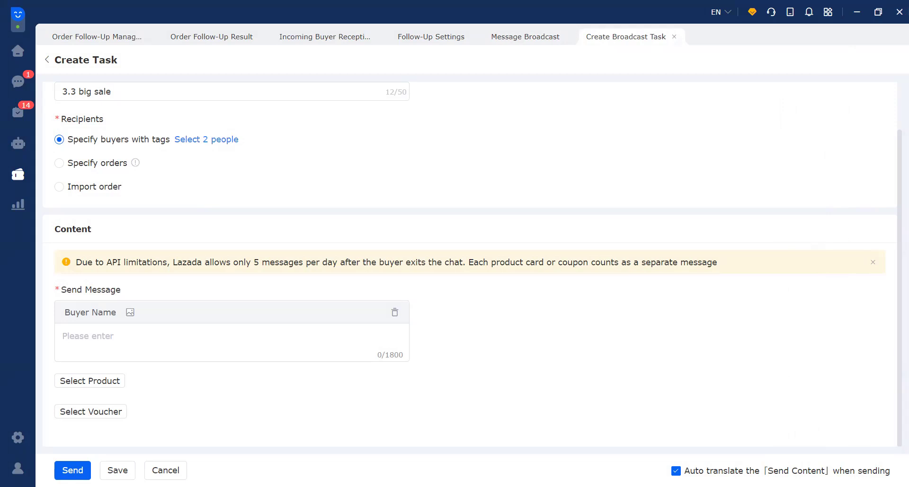
pyautogui.scroll(2, 152, 175)
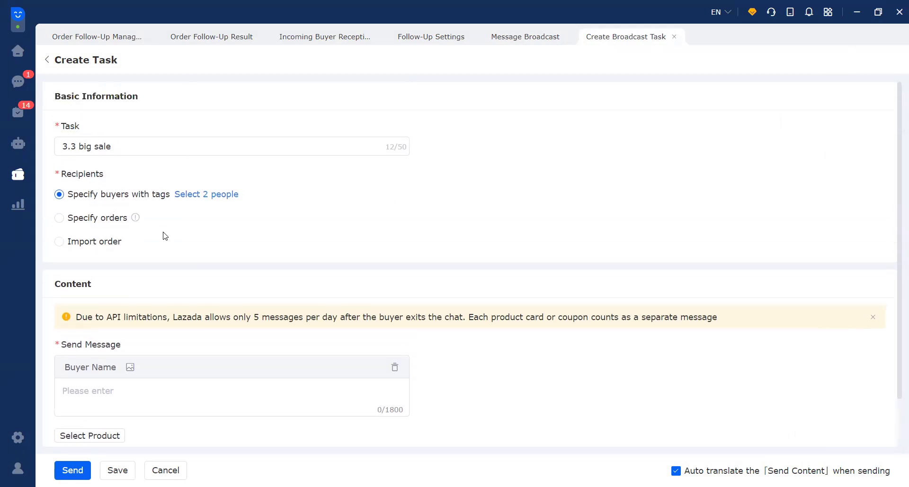
pyautogui.scroll(-2, 86, 224)
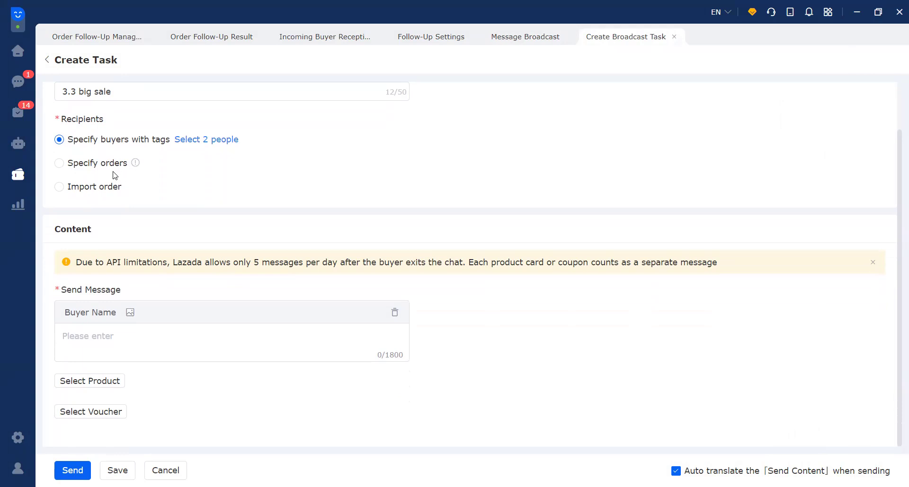
# Step: Choose Specify orders and enter three order numbers, one per line
pyautogui.moveTo(133, 166)
pyautogui.click(59, 164)
pyautogui.click(93, 183)
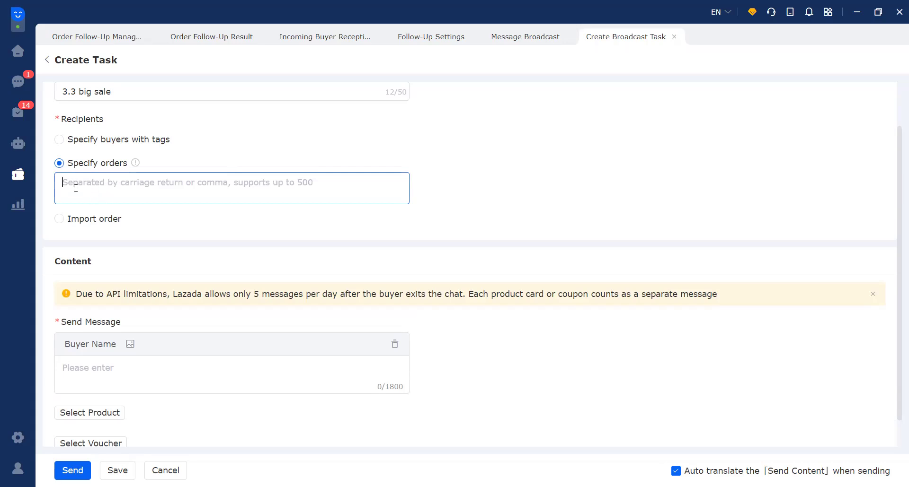
pyautogui.write('2378478')
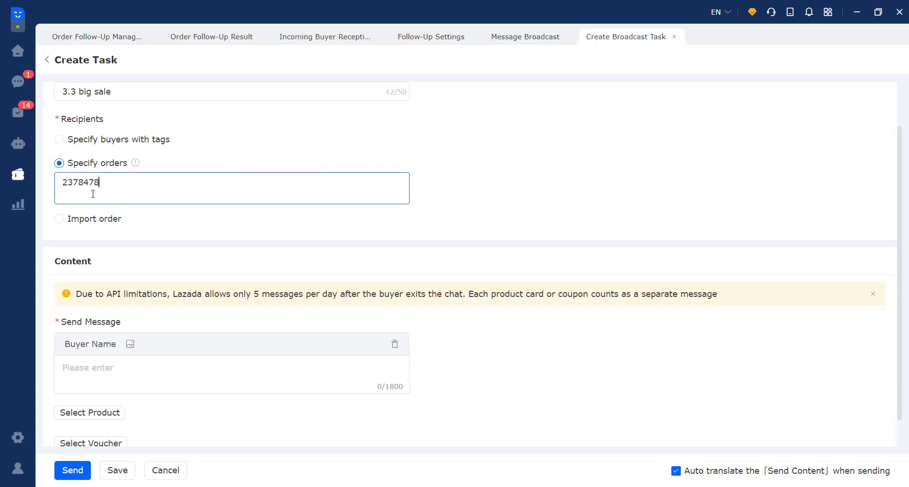
pyautogui.write('9572')
pyautogui.press('Return')
pyautogui.write('24675678687')
pyautogui.press('Return')
pyautogui.write('78978798789')
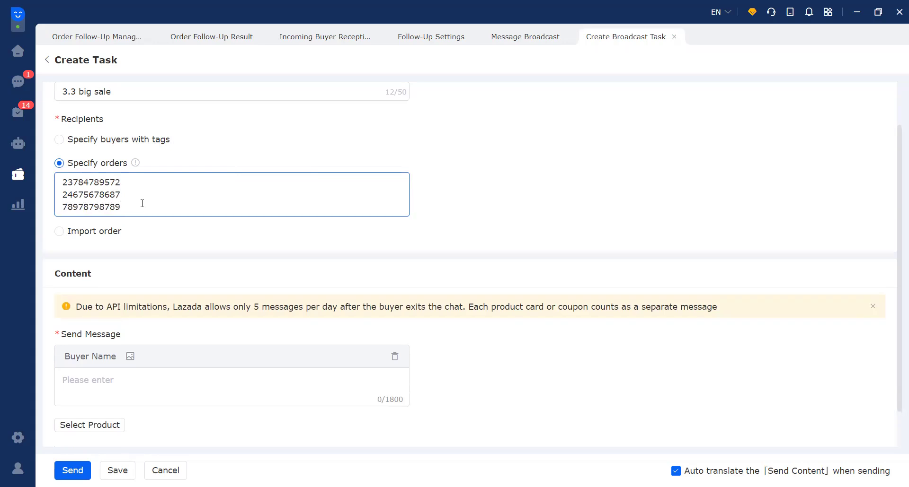
pyautogui.press('Return')
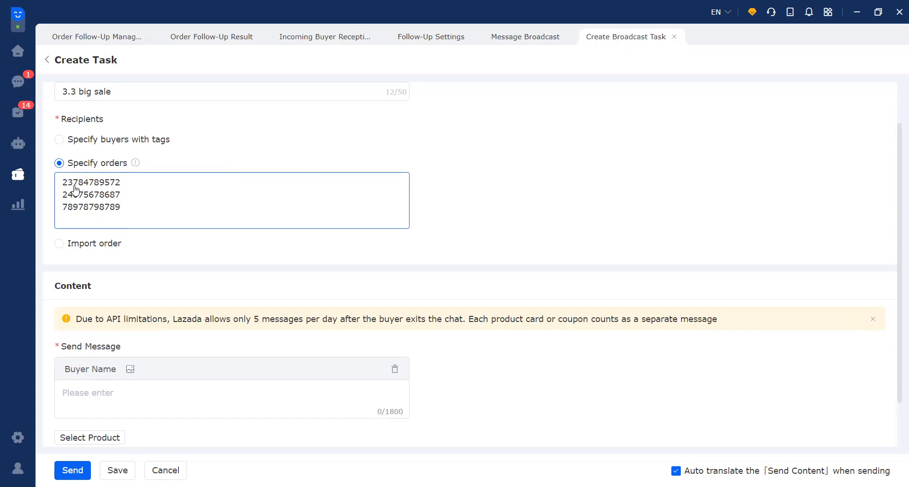
pyautogui.click(104, 164)
pyautogui.moveTo(134, 163)
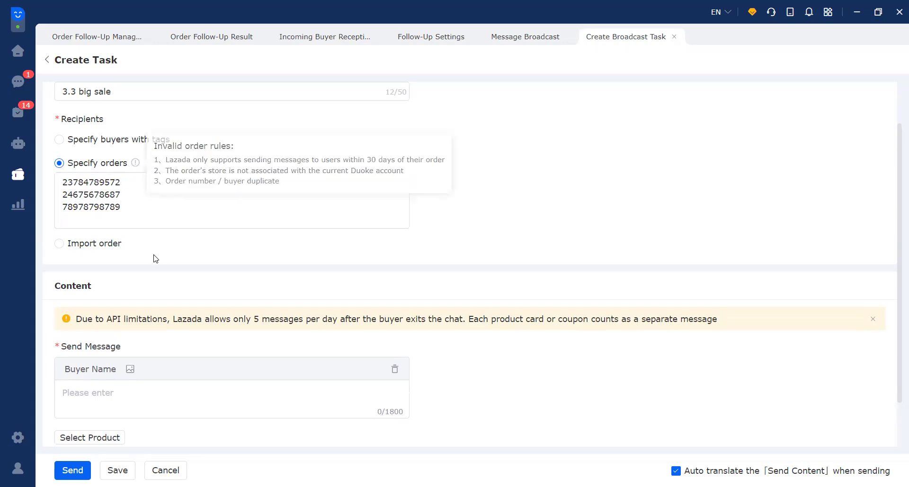
# Step: Choose Import order and save the lazada_batch_send_en.xlsx template to the Desktop
pyautogui.click(59, 245)
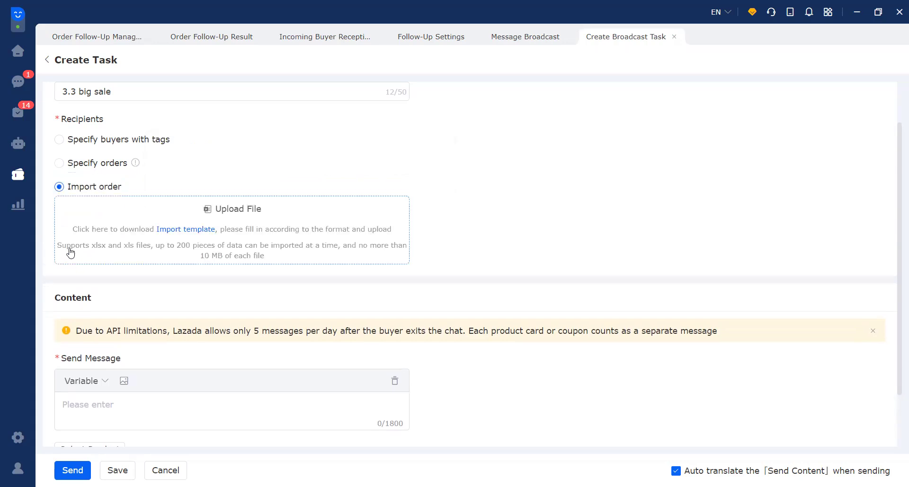
pyautogui.scroll(-2, 201, 164)
pyautogui.scroll(2, 132, 168)
pyautogui.scroll(2, 188, 163)
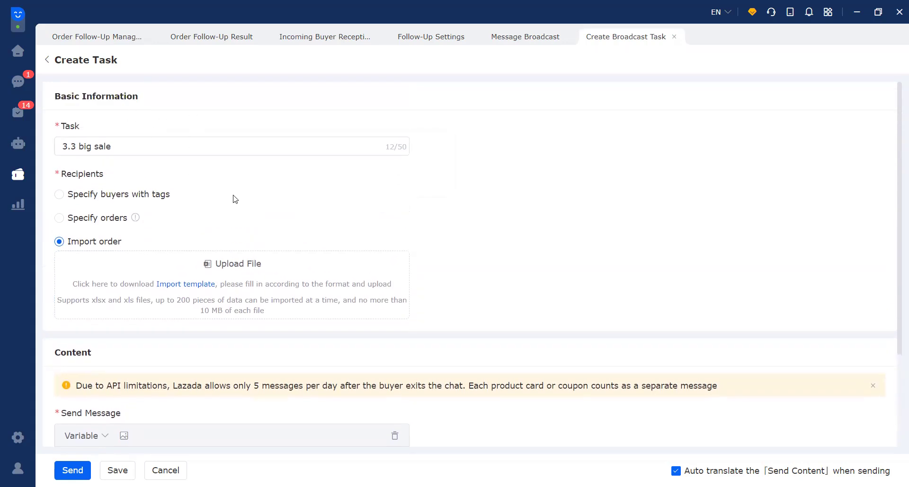
pyautogui.click(233, 265)
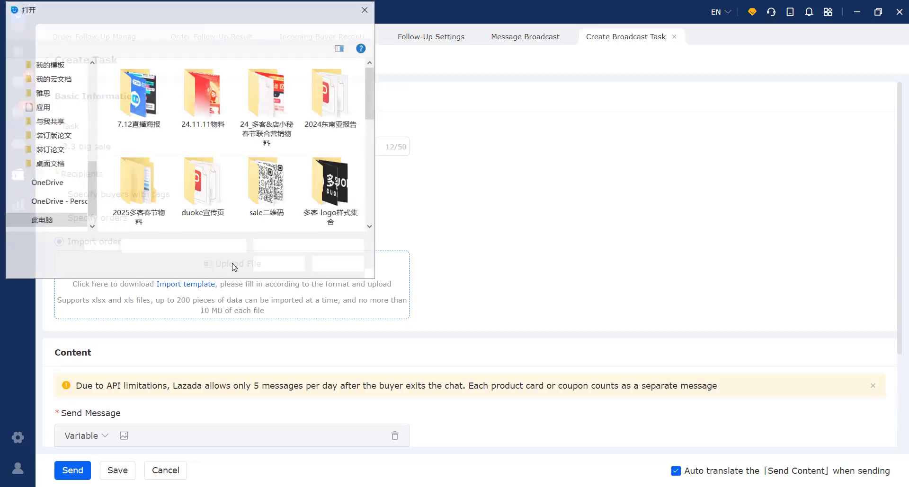
pyautogui.click(366, 9)
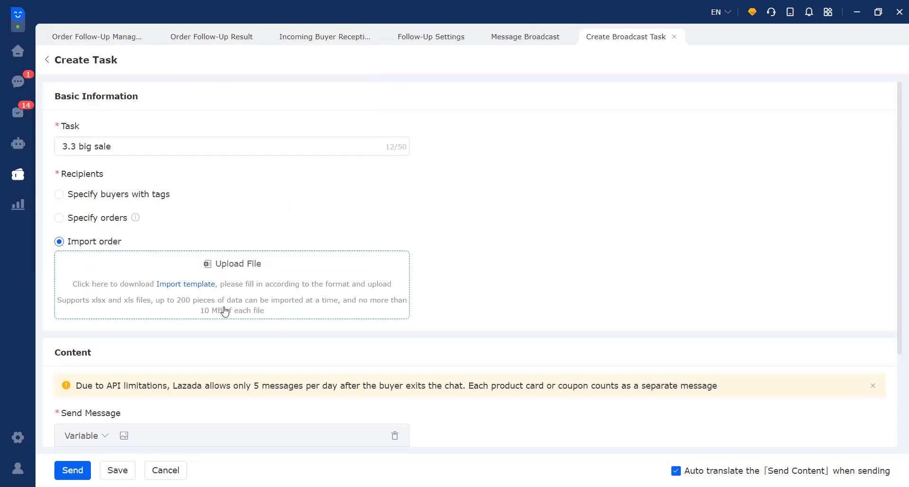
pyautogui.click(187, 286)
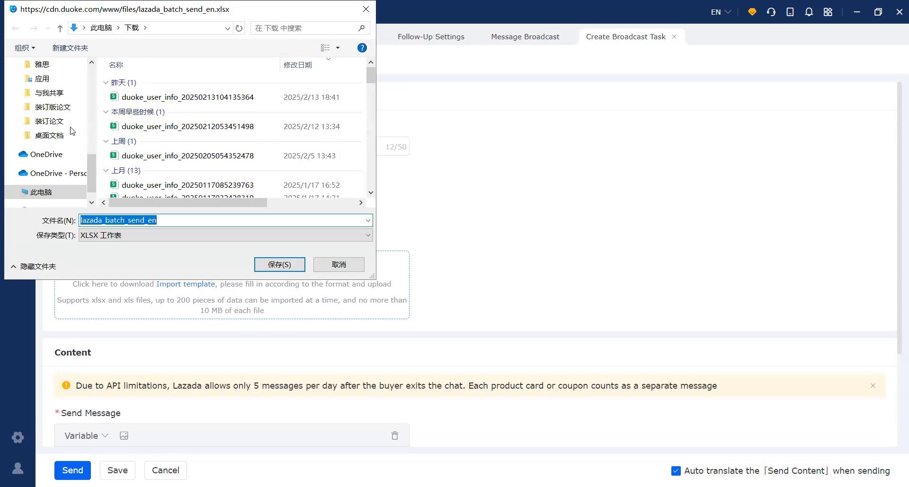
pyautogui.click(42, 89)
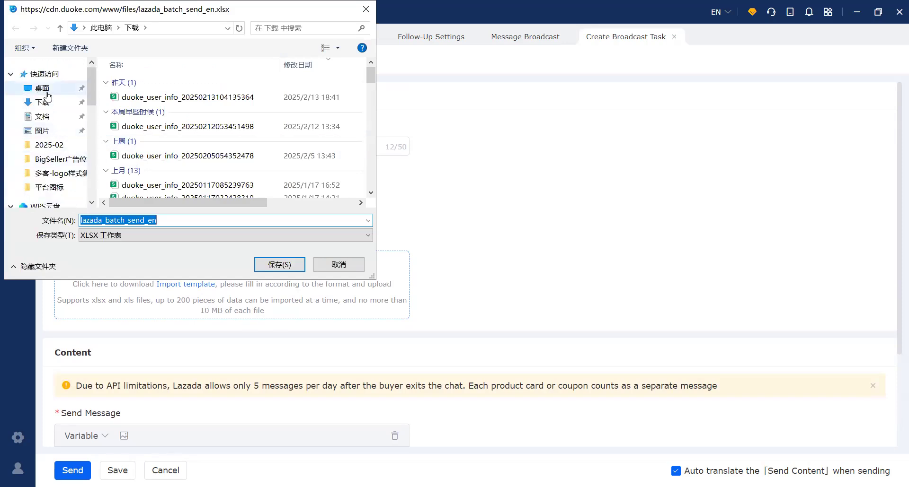
pyautogui.click(279, 265)
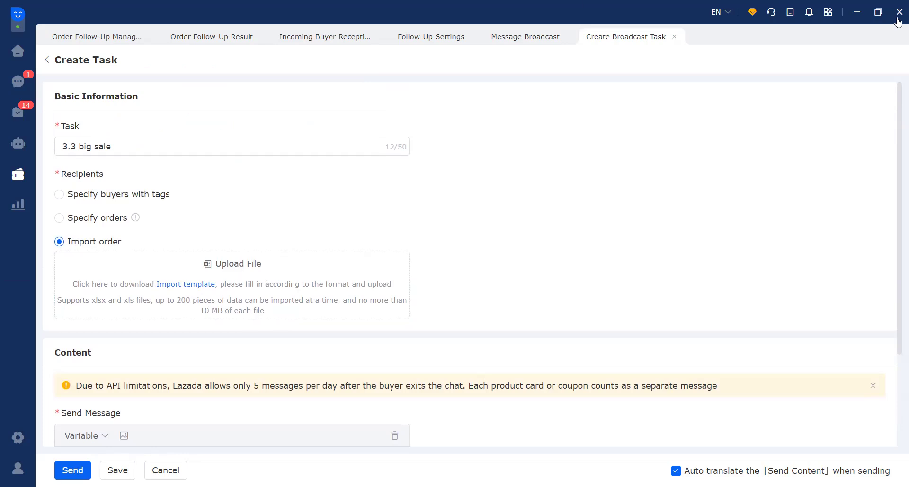
# Step: Bring up the template spreadsheet and look over the Variable 1 and Variable 2 columns
pyautogui.click(860, 12)
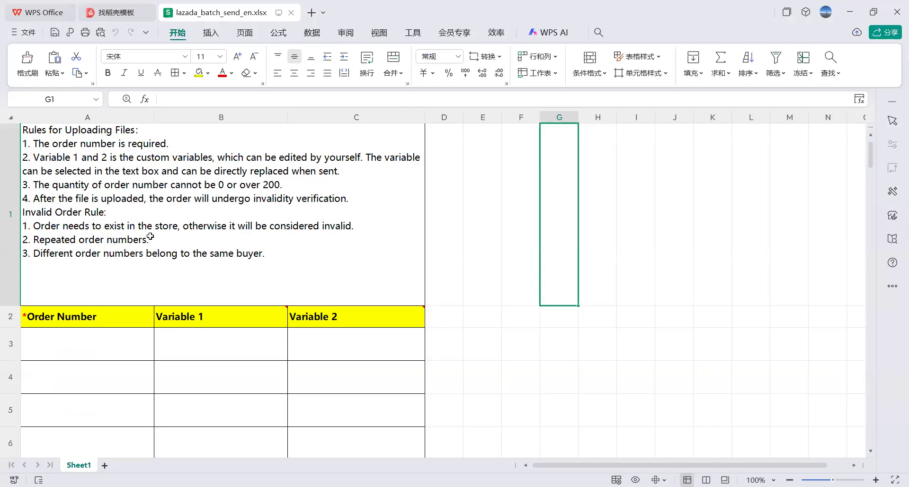
pyautogui.scroll(-2, 150, 236)
pyautogui.click(81, 286)
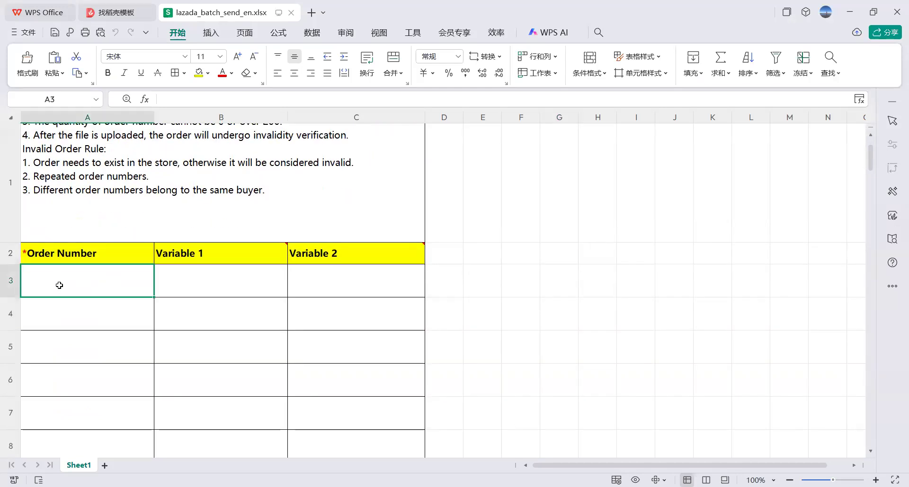
pyautogui.click(167, 285)
pyautogui.moveTo(211, 257)
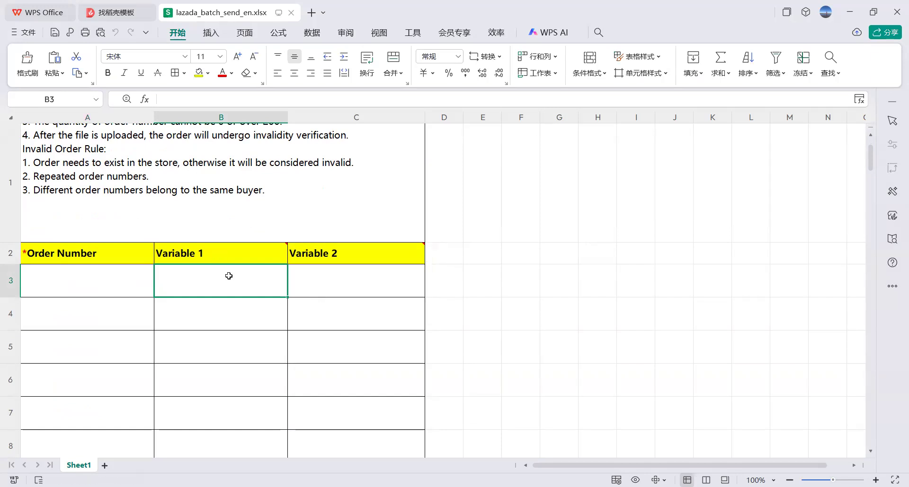
pyautogui.moveTo(227, 276); pyautogui.dragTo(357, 274)
pyautogui.click(236, 252)
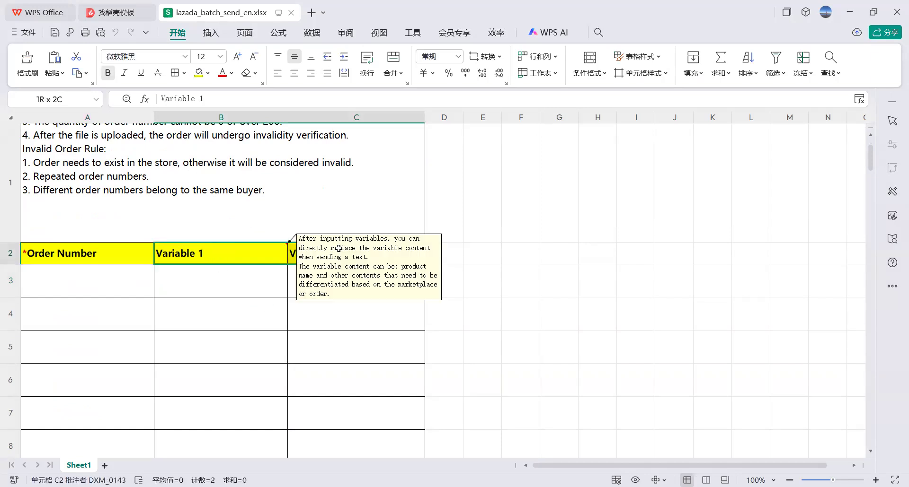
pyautogui.moveTo(192, 249)
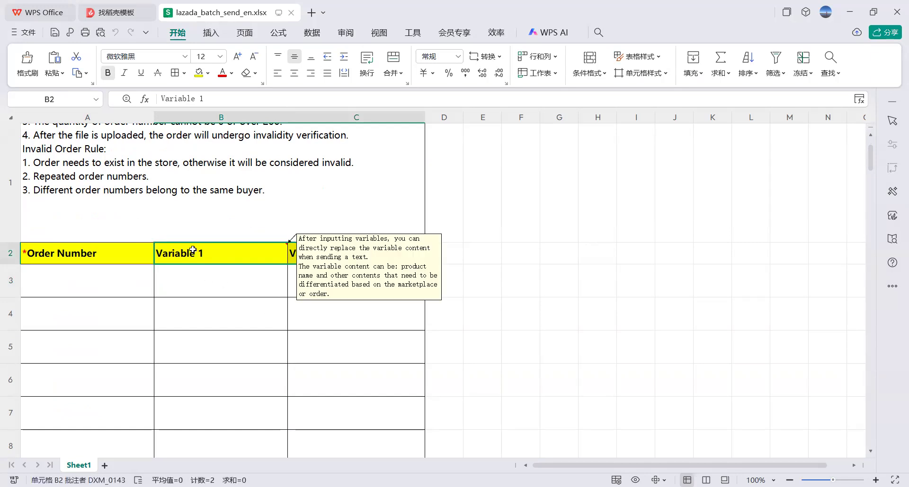
pyautogui.moveTo(248, 254); pyautogui.dragTo(253, 281)
pyautogui.moveTo(355, 292); pyautogui.dragTo(368, 374)
pyautogui.moveTo(222, 292); pyautogui.dragTo(349, 384)
pyautogui.moveTo(257, 288); pyautogui.dragTo(352, 371)
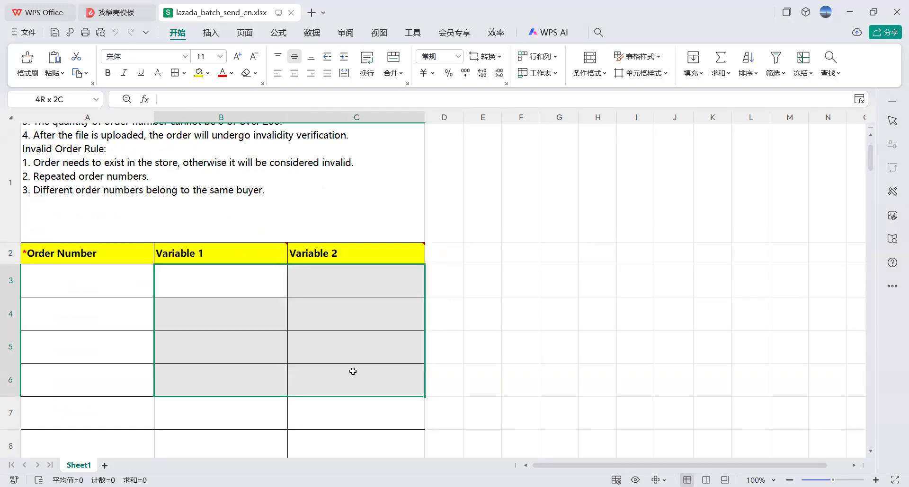
pyautogui.moveTo(233, 284); pyautogui.dragTo(343, 371)
# Step: Inspect the Order Number entry cells A3 through A9
pyautogui.click(81, 282)
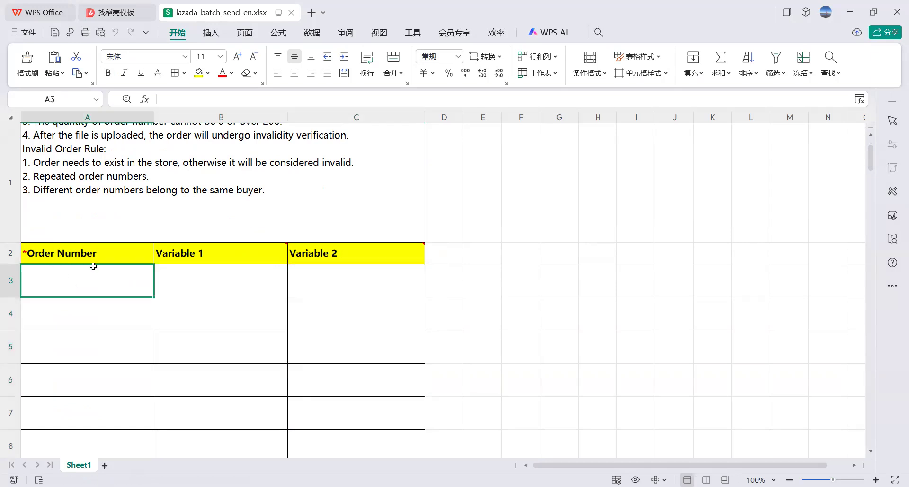
pyautogui.doubleClick(79, 287)
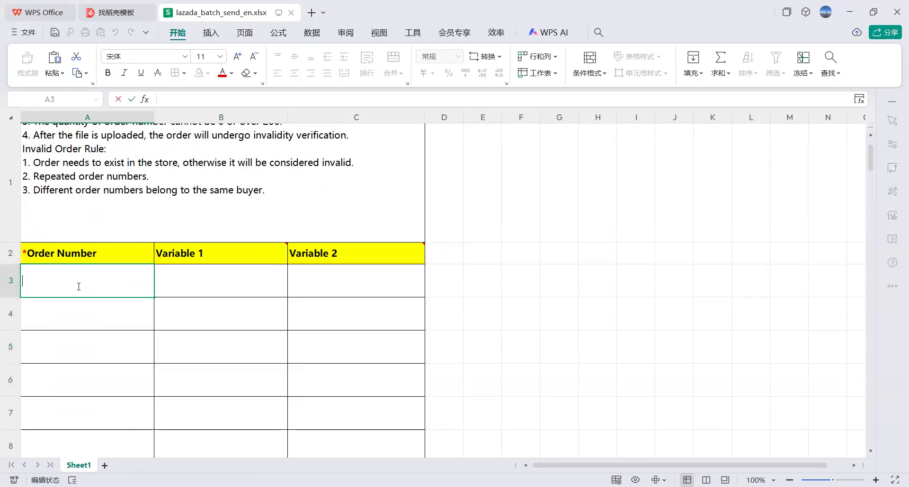
pyautogui.click(63, 306)
pyautogui.scroll(-2, 67, 311)
pyautogui.scroll(1, 66, 311)
pyautogui.moveTo(71, 254); pyautogui.dragTo(69, 357)
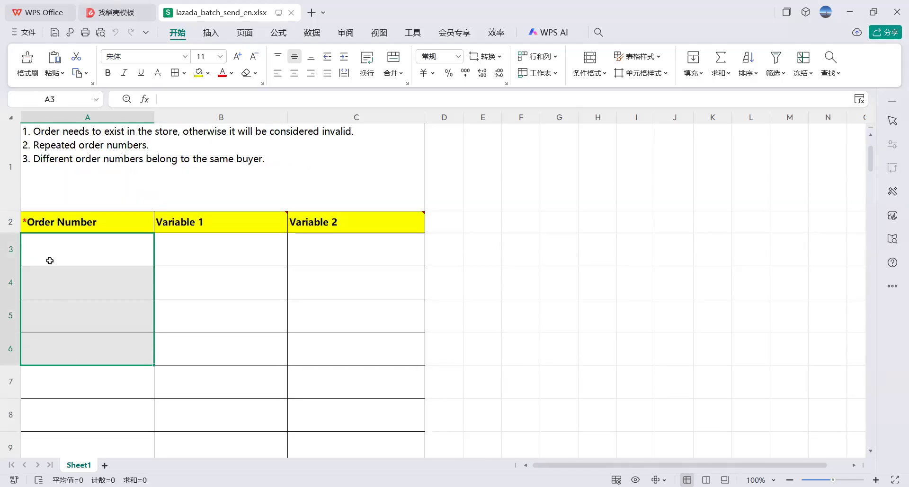
pyautogui.moveTo(63, 256); pyautogui.dragTo(66, 442)
pyautogui.scroll(-3, 66, 331)
pyautogui.scroll(4, 66, 329)
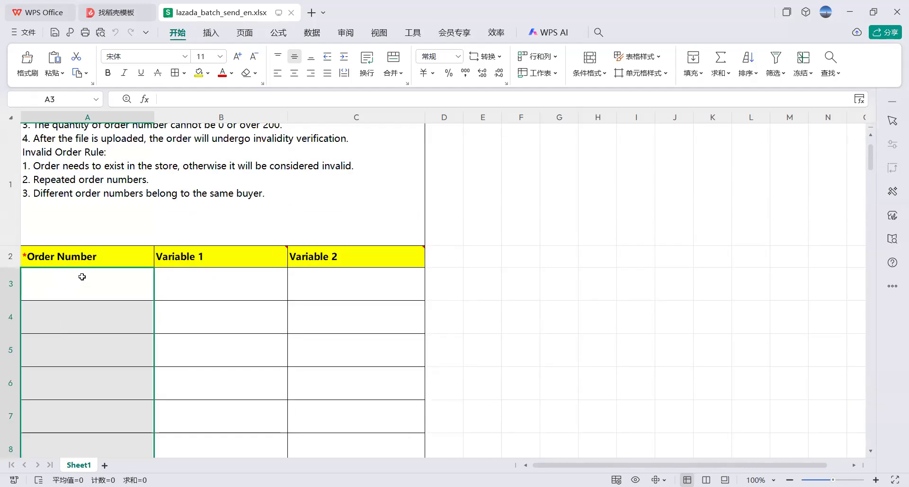
pyautogui.scroll(2, 88, 261)
# Step: Enter two order numbers in A3 and A4 and save the template
pyautogui.click(93, 343)
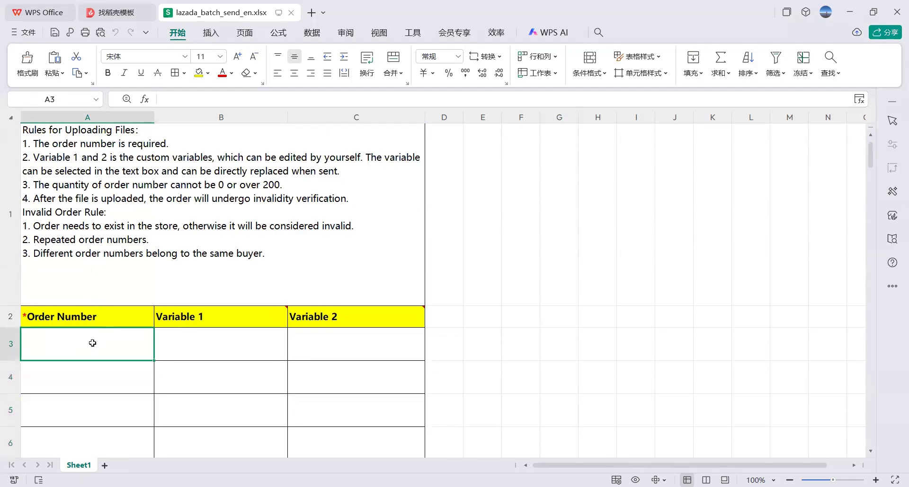
pyautogui.write('8939746761278')
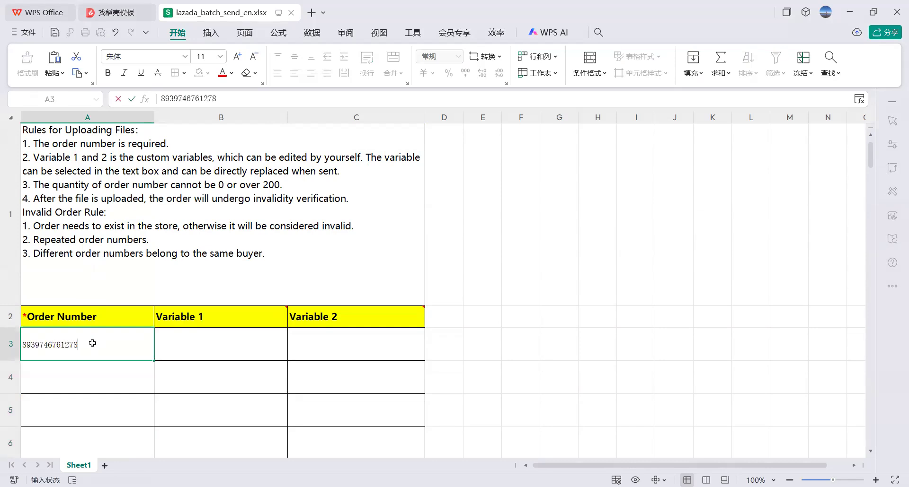
pyautogui.press('Return')
pyautogui.write('7983794679988')
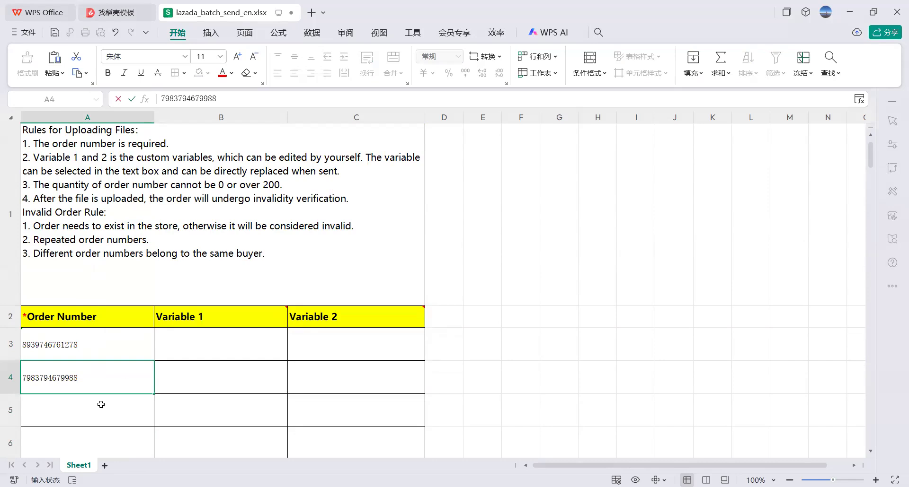
pyautogui.scroll(-2, 344, 342)
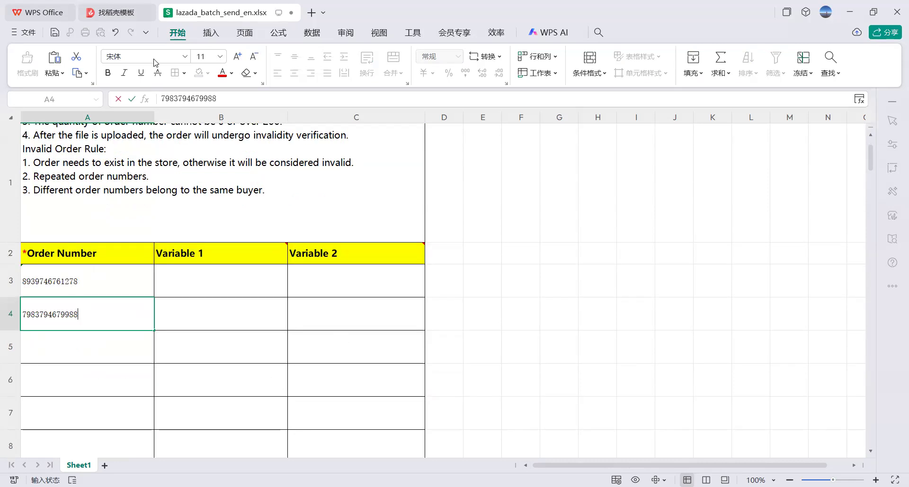
pyautogui.click(55, 32)
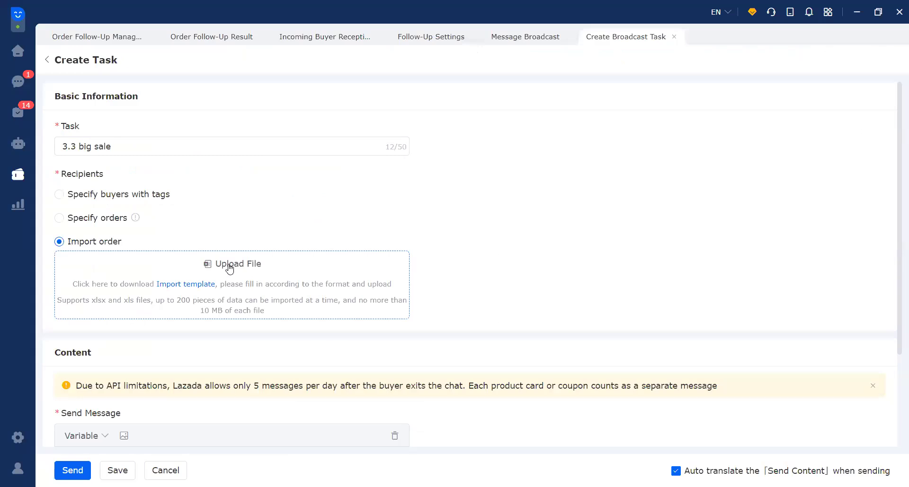
# Step: Upload lazada_batch_send_en.xlsx from the Desktop as the imported order file
pyautogui.click(229, 269)
pyautogui.scroll(5, 41, 137)
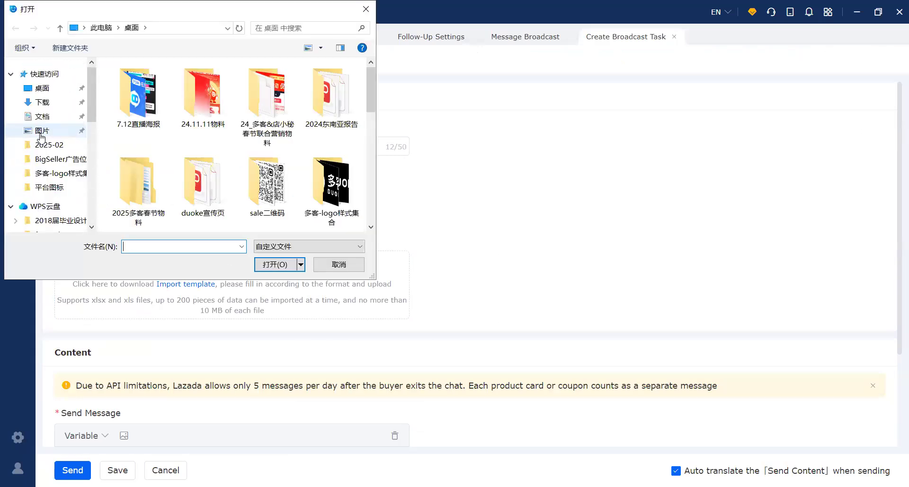
pyautogui.click(42, 88)
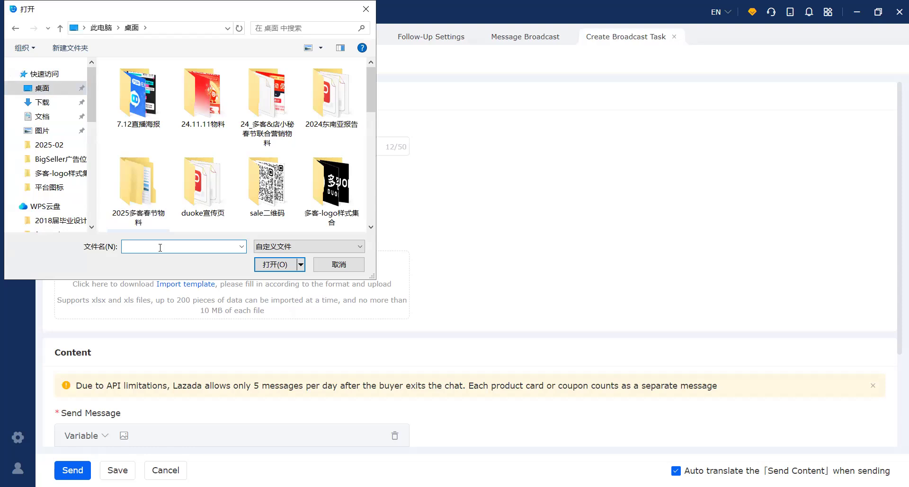
pyautogui.click(160, 248)
pyautogui.write('lazada')
pyautogui.click(260, 260)
pyautogui.moveTo(156, 265); pyautogui.dragTo(328, 266)
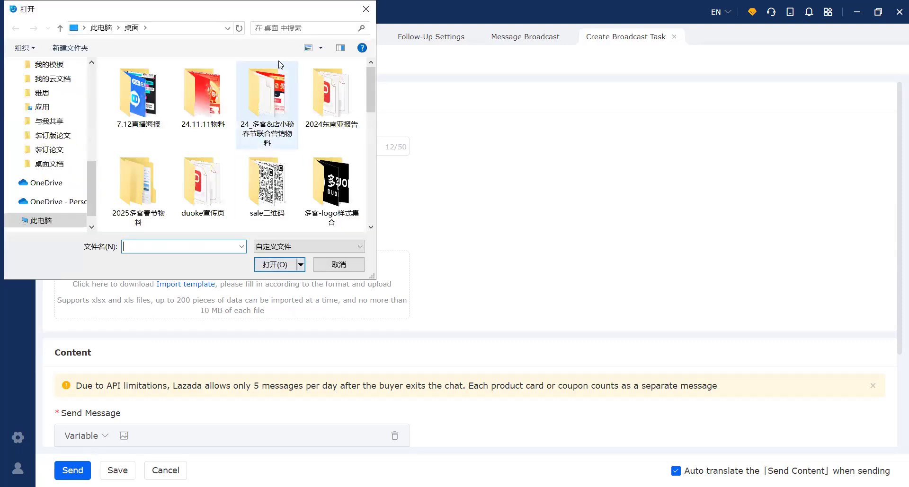
pyautogui.click(365, 11)
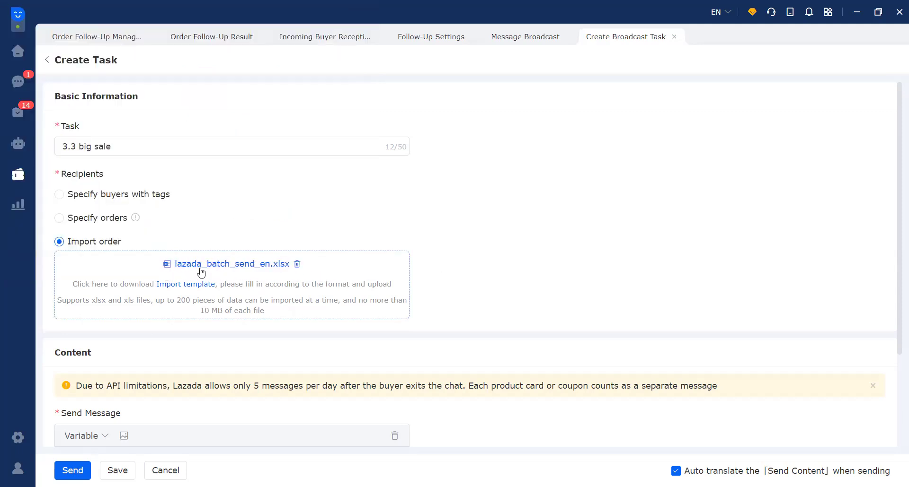
# Step: Type 'hello, [Buyer Name] ! the 3.3 big sale is coming! we have a big discount for you!'
pyautogui.scroll(-3, 292, 277)
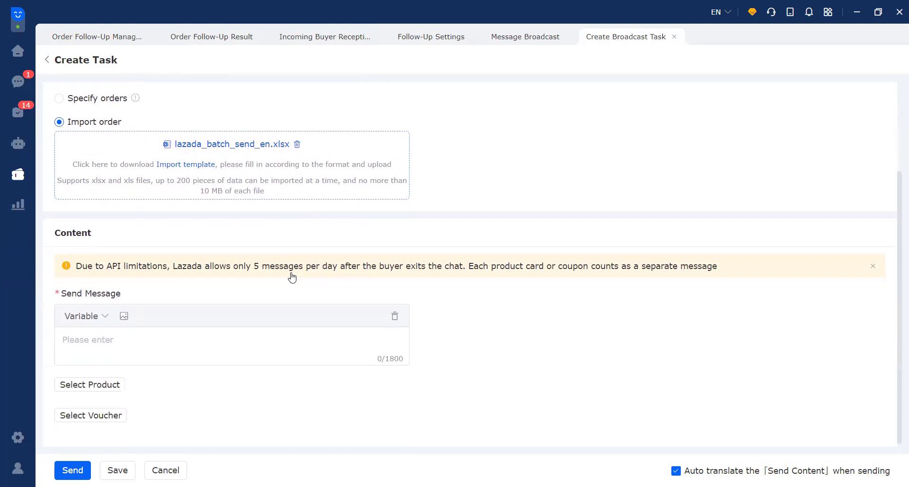
pyautogui.click(99, 313)
pyautogui.click(152, 338)
pyautogui.write('hello,')
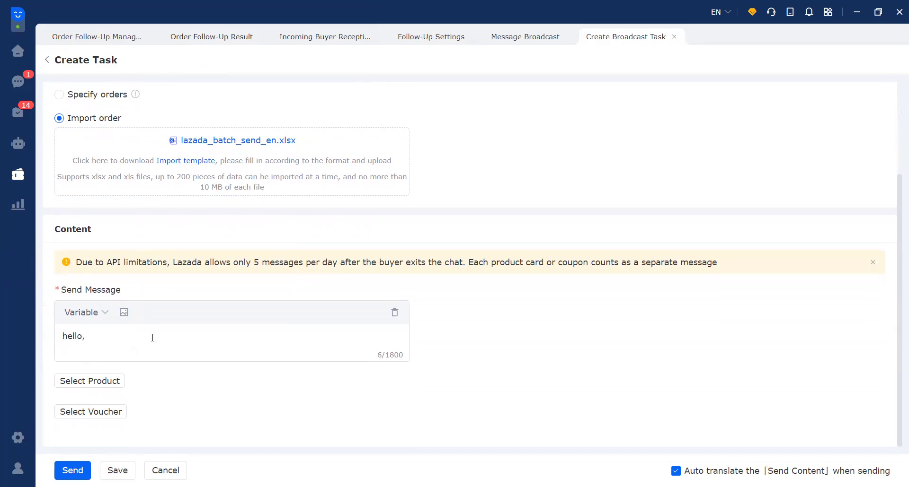
pyautogui.click(83, 314)
pyautogui.click(105, 337)
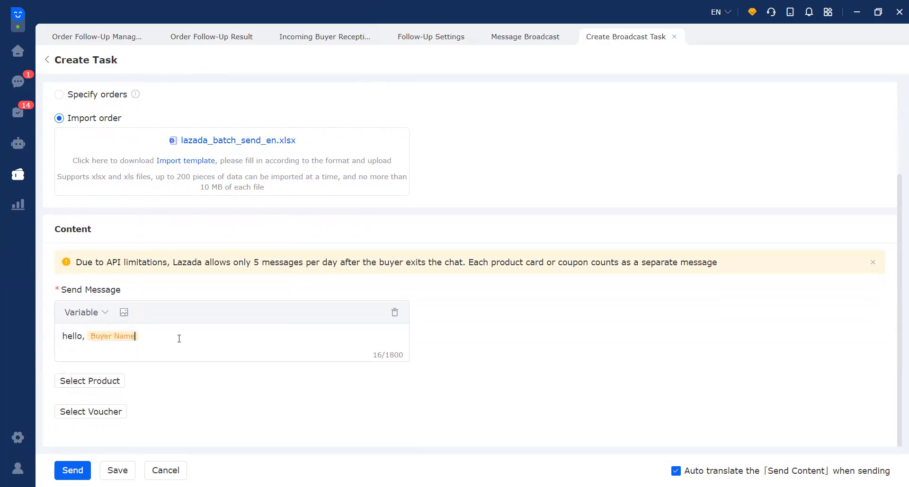
pyautogui.write('! the 3.3 big sale is coming ')
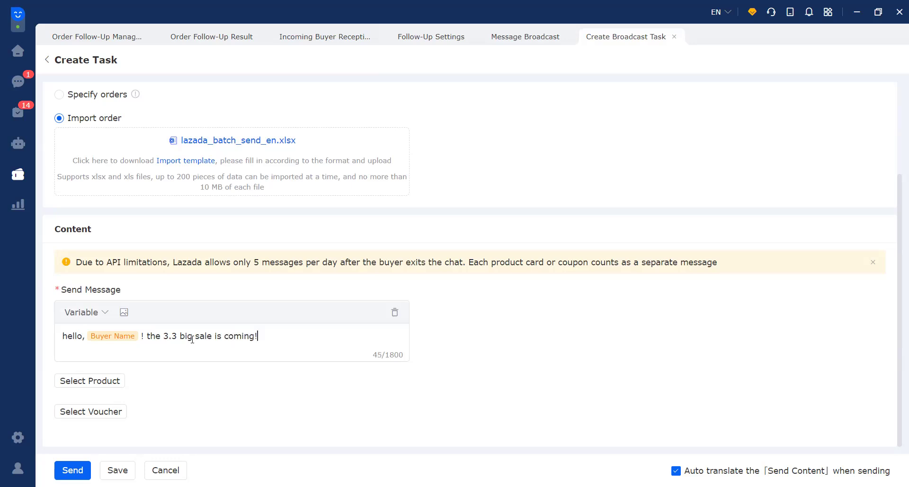
pyautogui.write('we ')
pyautogui.write('we have a')
pyautogui.write(' bigs')
pyautogui.write('discou')
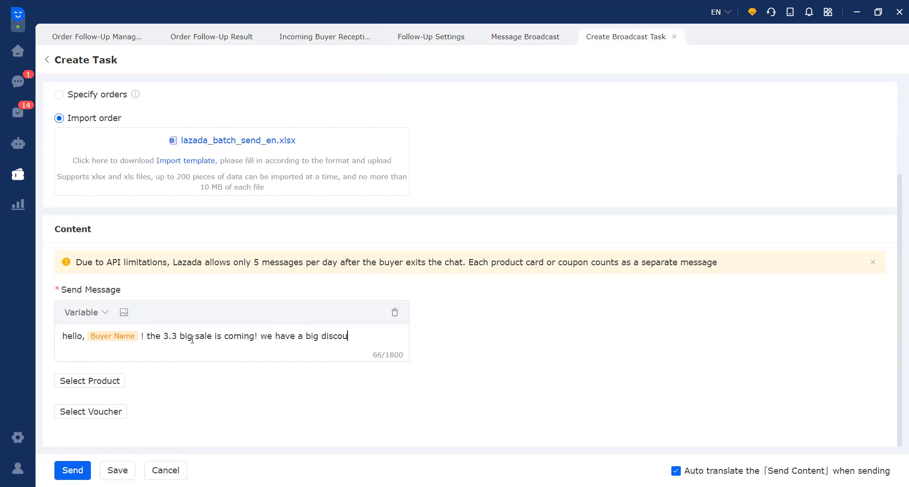
pyautogui.write('nt for you!')
pyautogui.moveTo(67, 336); pyautogui.dragTo(429, 330)
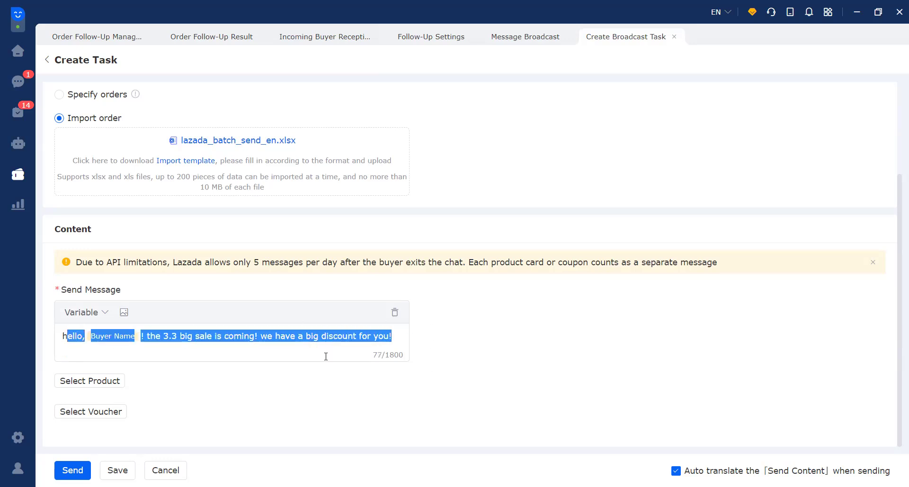
pyautogui.click(124, 314)
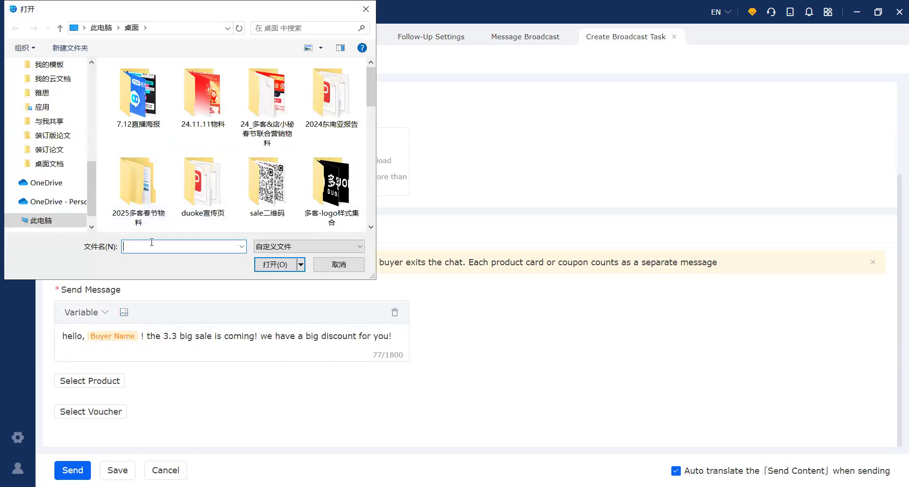
pyautogui.scroll(3, 41, 156)
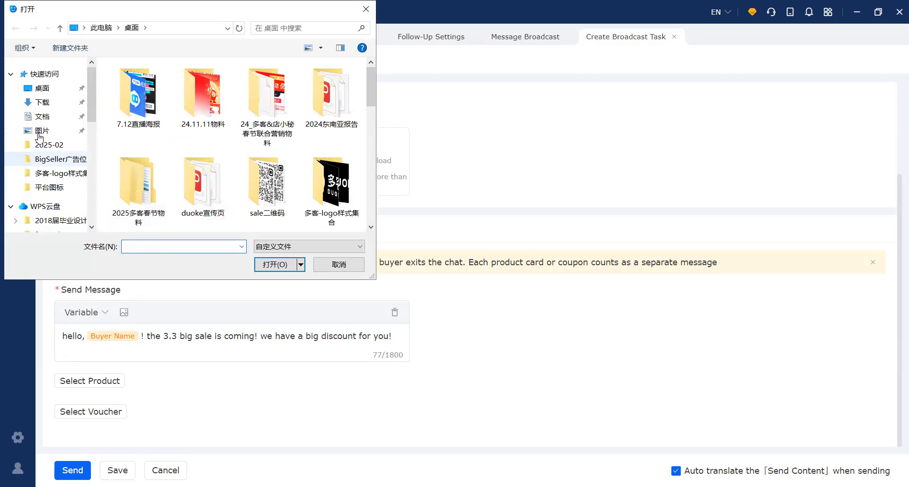
pyautogui.scroll(-5, 291, 127)
pyautogui.click(286, 115)
pyautogui.click(278, 266)
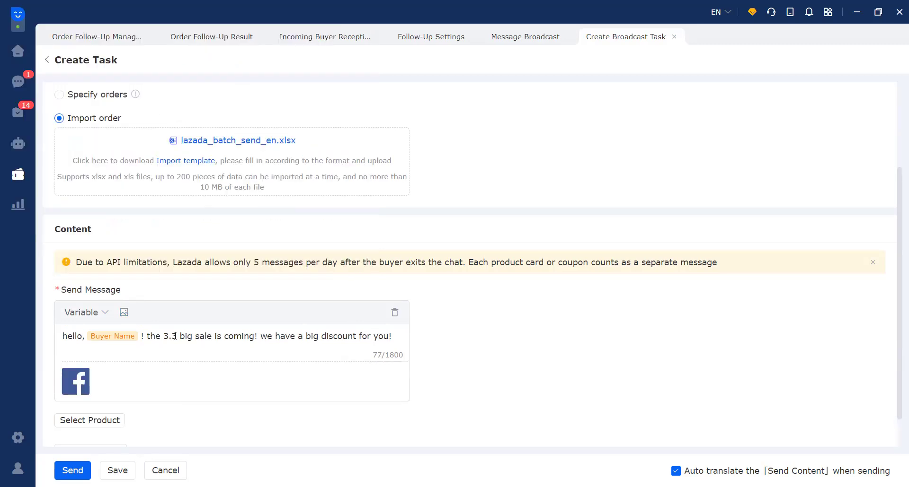
pyautogui.moveTo(84, 348)
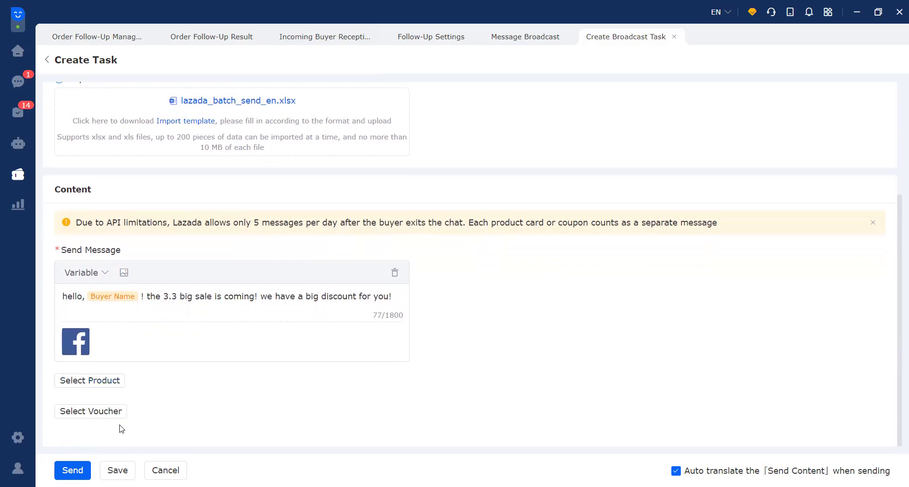
# Step: Pick the THERMOS 500ML bottle and cylinder pillow from store 123123213, confirming both product dialogs
pyautogui.click(103, 383)
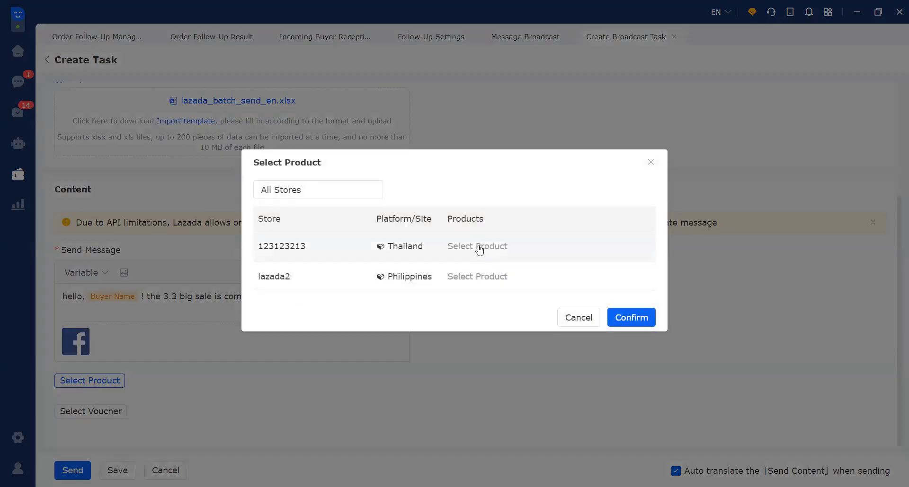
pyautogui.click(478, 246)
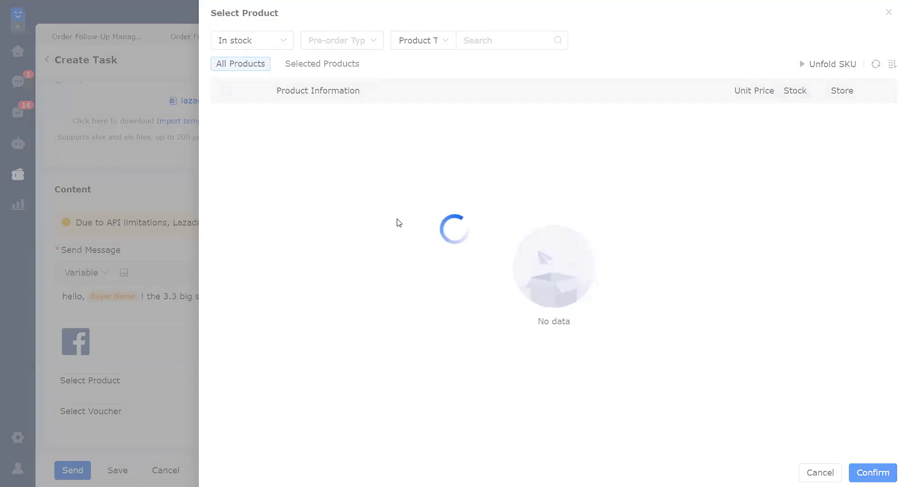
pyautogui.click(227, 120)
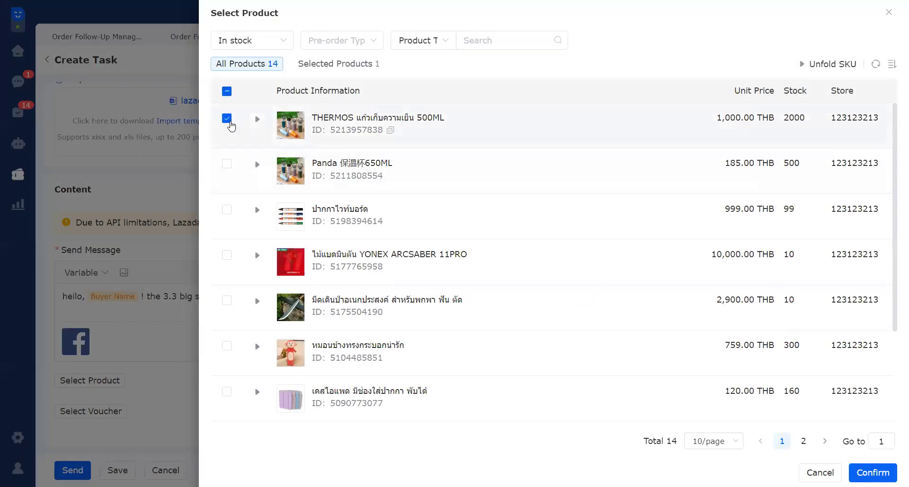
pyautogui.click(227, 350)
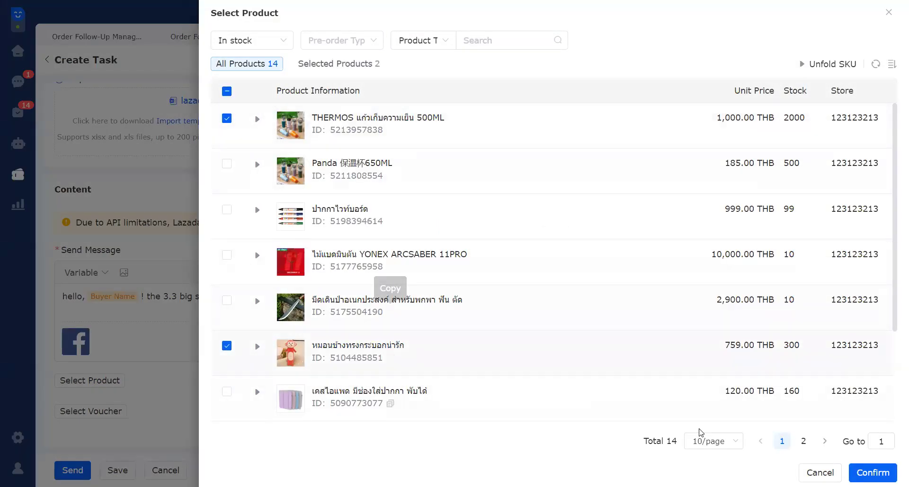
pyautogui.click(873, 473)
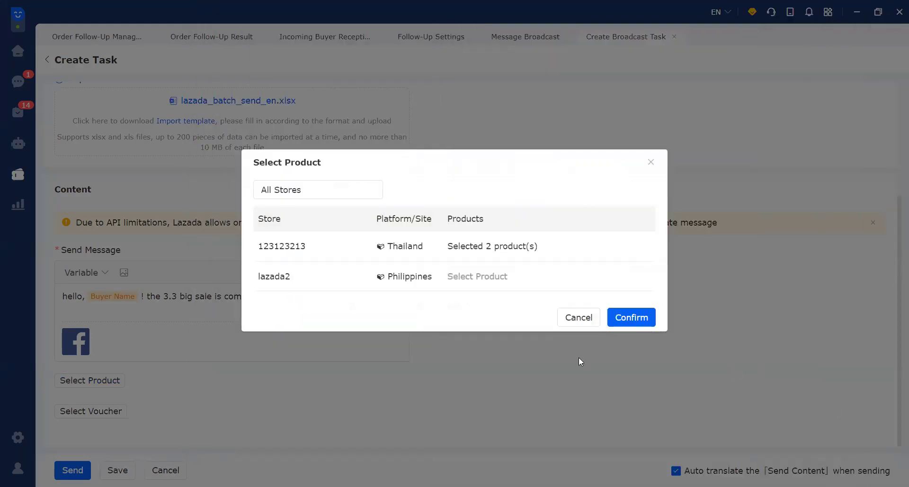
pyautogui.click(638, 315)
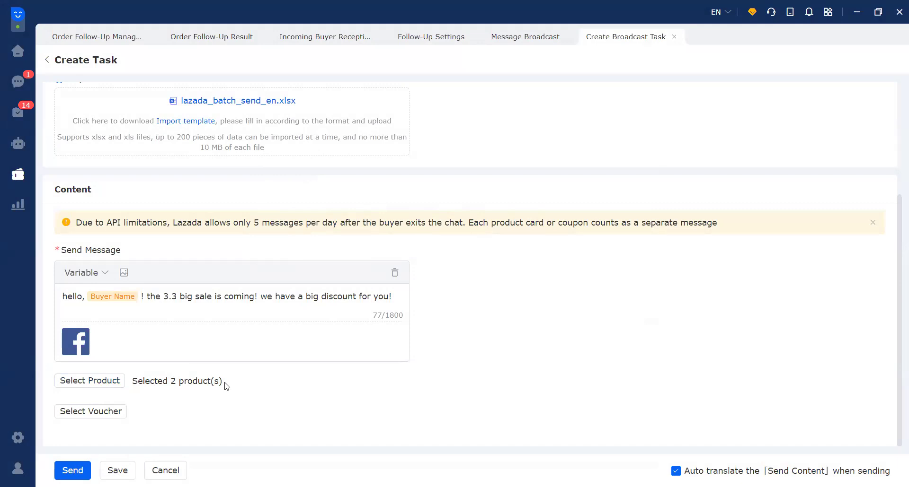
pyautogui.click(106, 420)
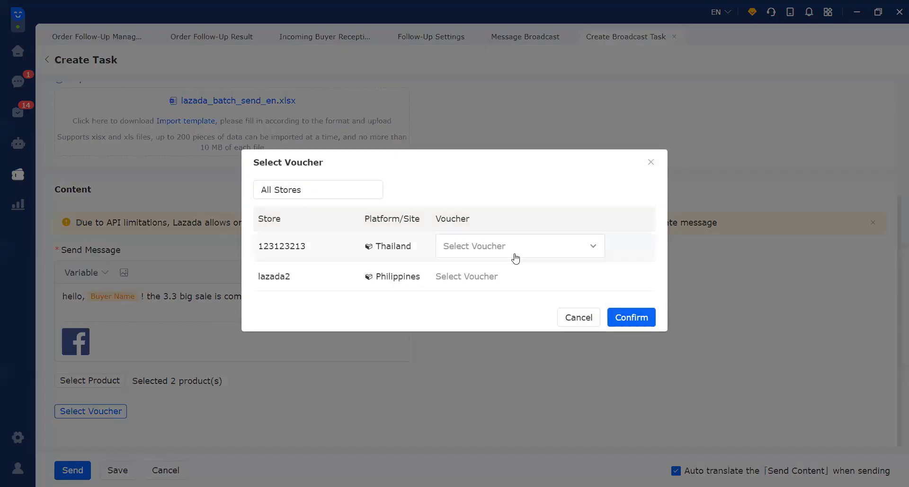
pyautogui.click(483, 249)
pyautogui.click(511, 178)
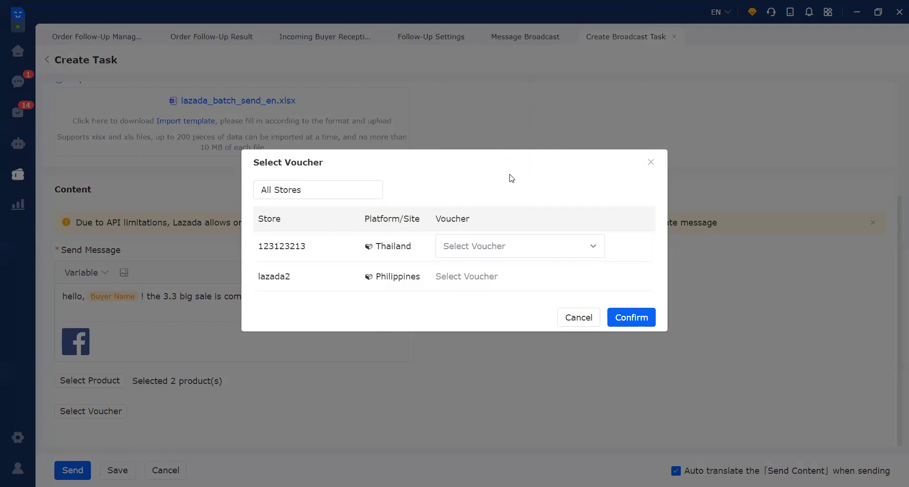
pyautogui.click(592, 251)
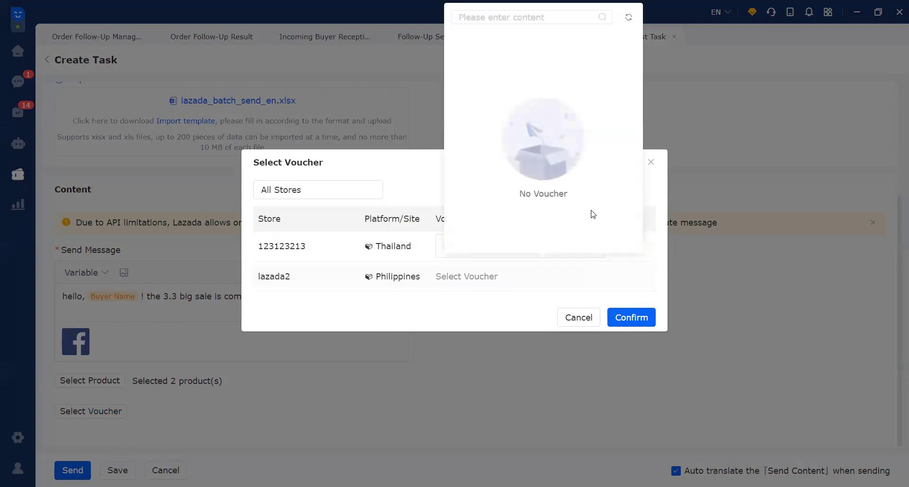
pyautogui.click(651, 163)
pyautogui.scroll(5, 233, 318)
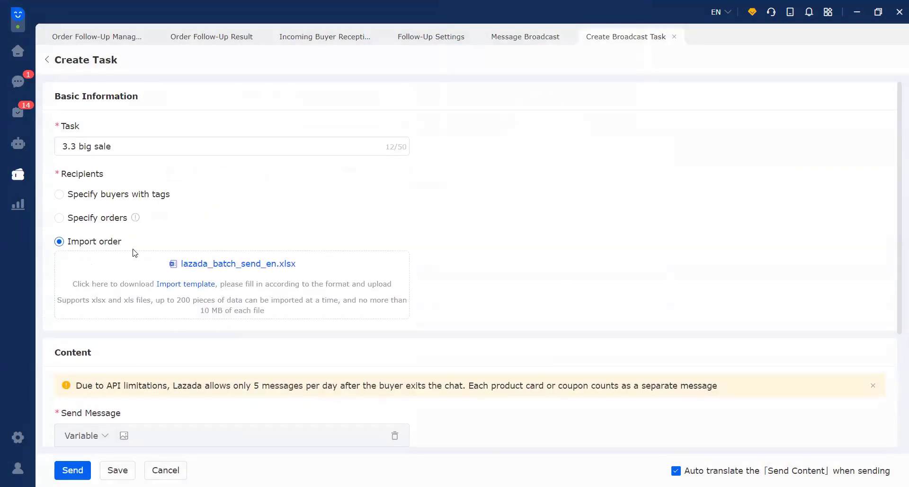
pyautogui.scroll(-5, 133, 254)
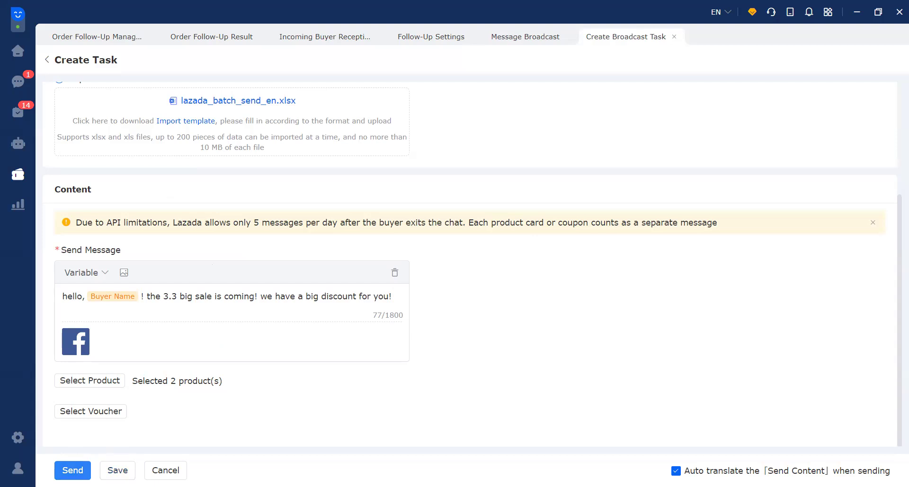
# Step: Cancel the send notice and save '3.3 big sale' as a draft instead
pyautogui.click(71, 471)
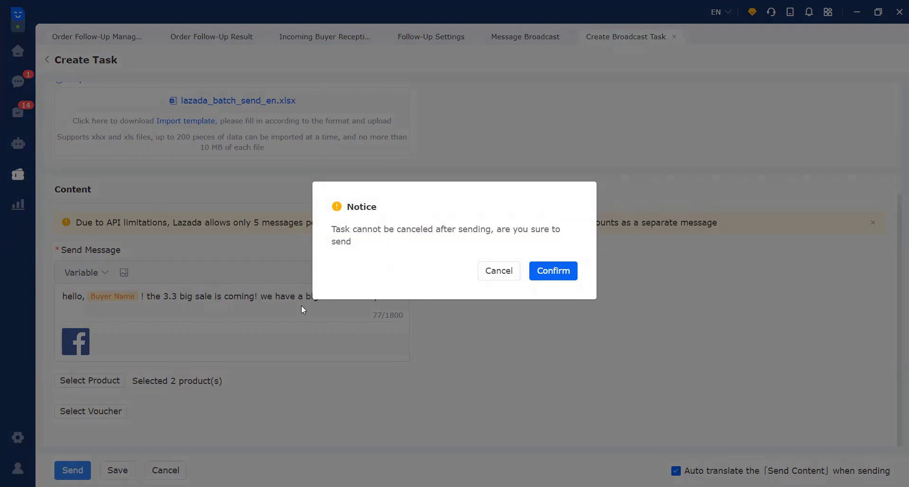
pyautogui.click(496, 270)
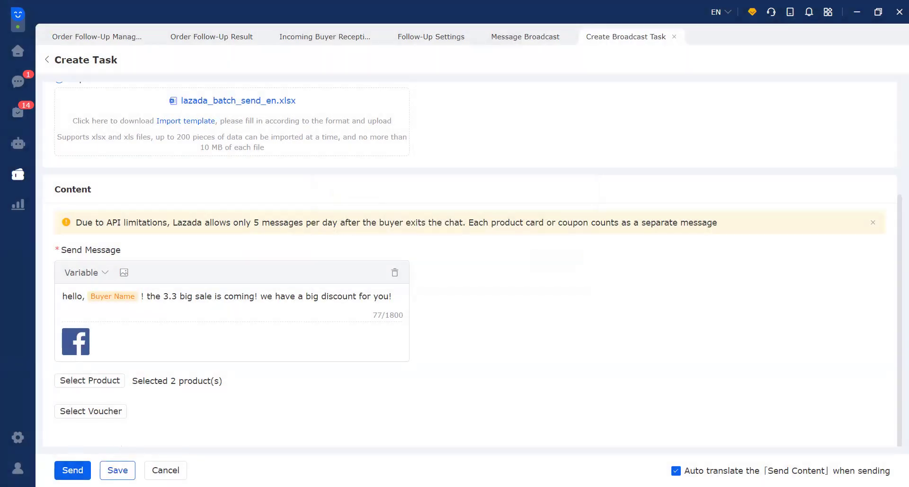
pyautogui.click(118, 471)
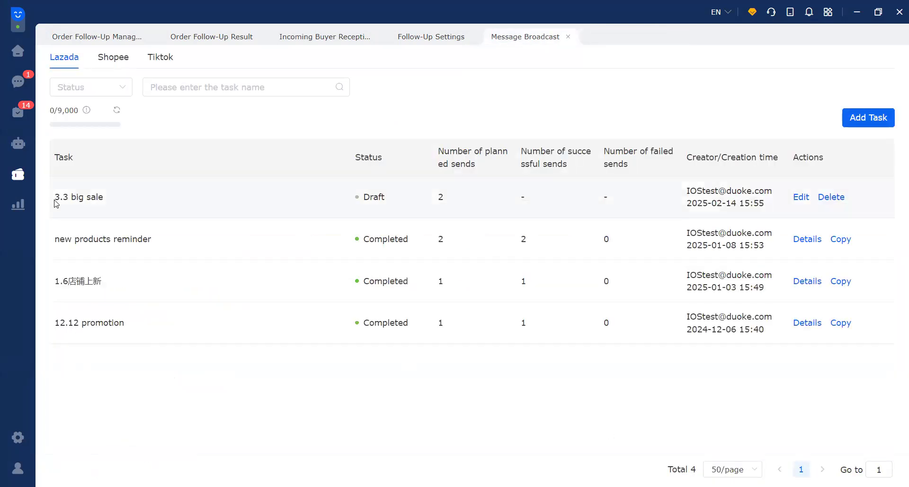
pyautogui.moveTo(55, 199); pyautogui.dragTo(122, 202)
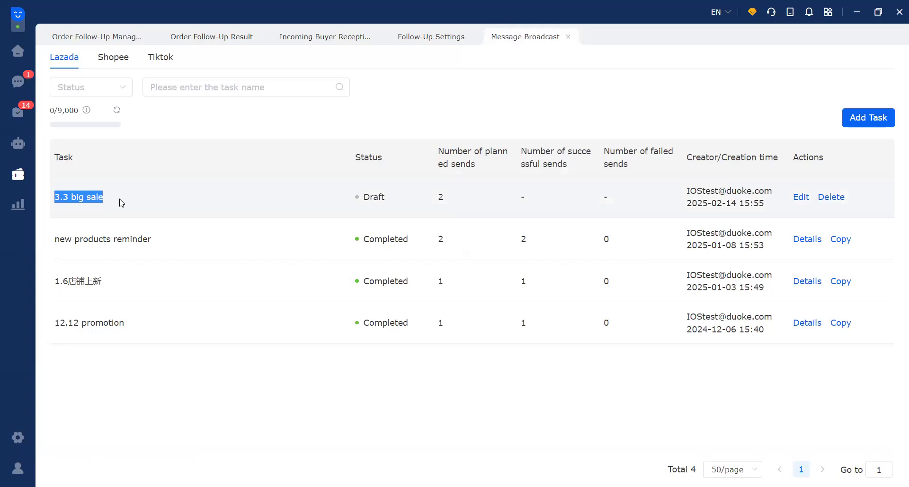
pyautogui.click(122, 203)
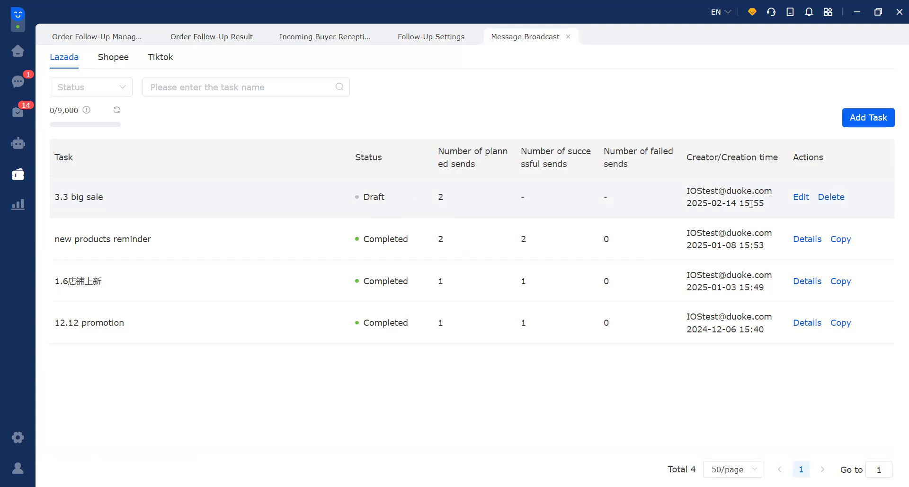
# Step: Reopen the '3.3 big sale' draft for editing and send it, confirming the notice
pyautogui.click(798, 198)
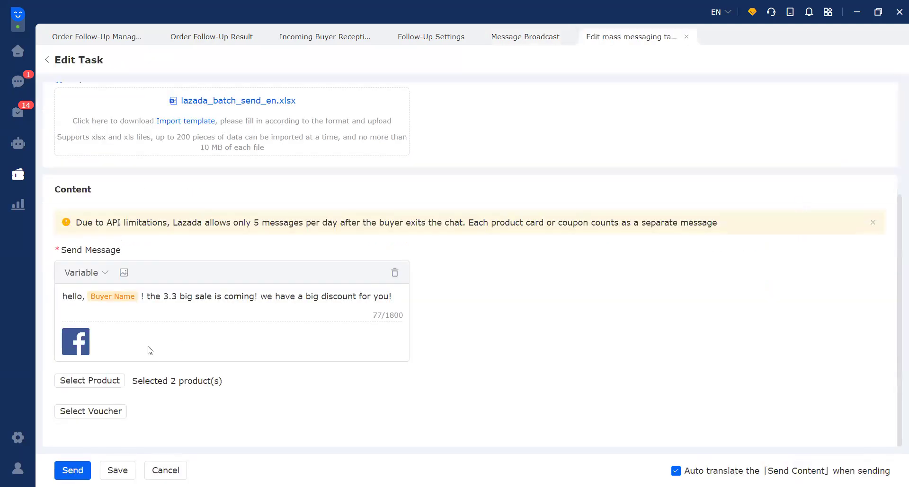
pyautogui.scroll(4, 85, 239)
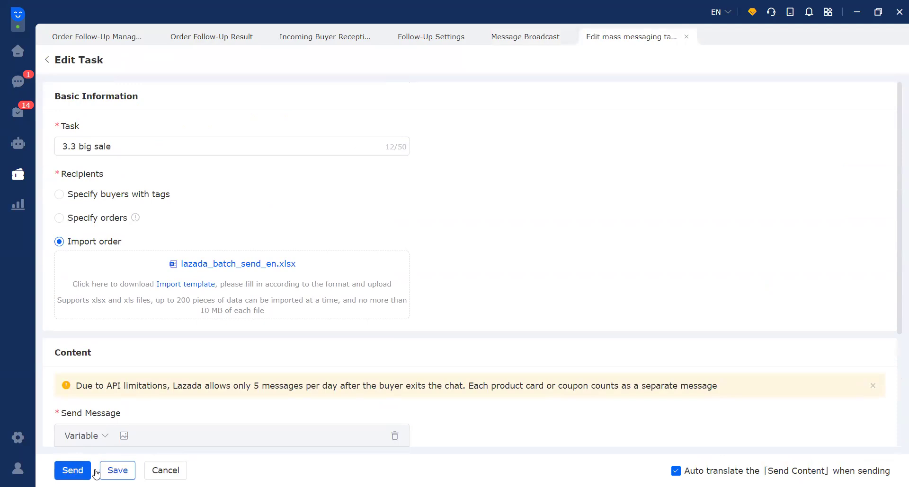
pyautogui.click(73, 470)
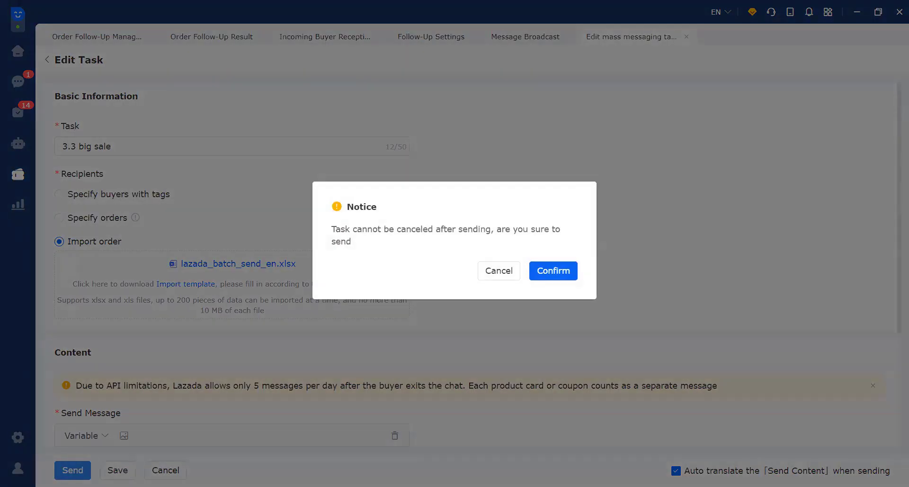
pyautogui.click(558, 278)
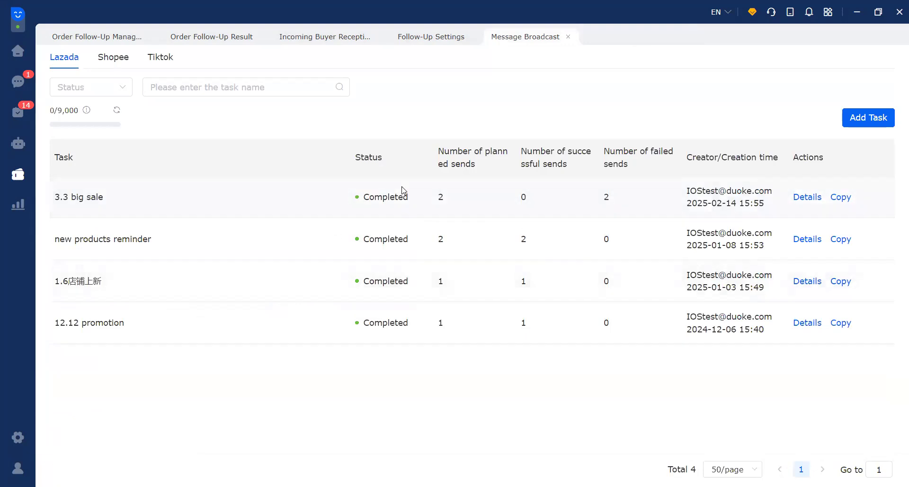
# Step: Review the '3.3 big sale' row's Completed status and its 2 failed sends
pyautogui.doubleClick(386, 196)
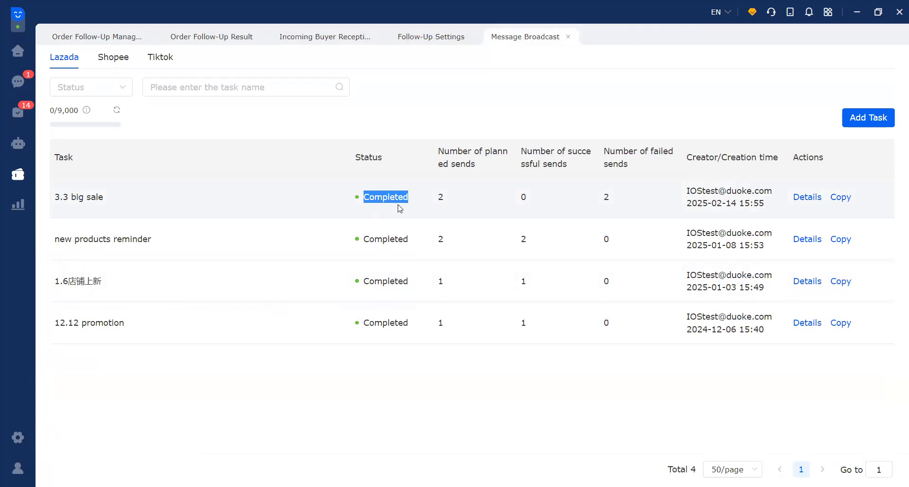
pyautogui.click(468, 198)
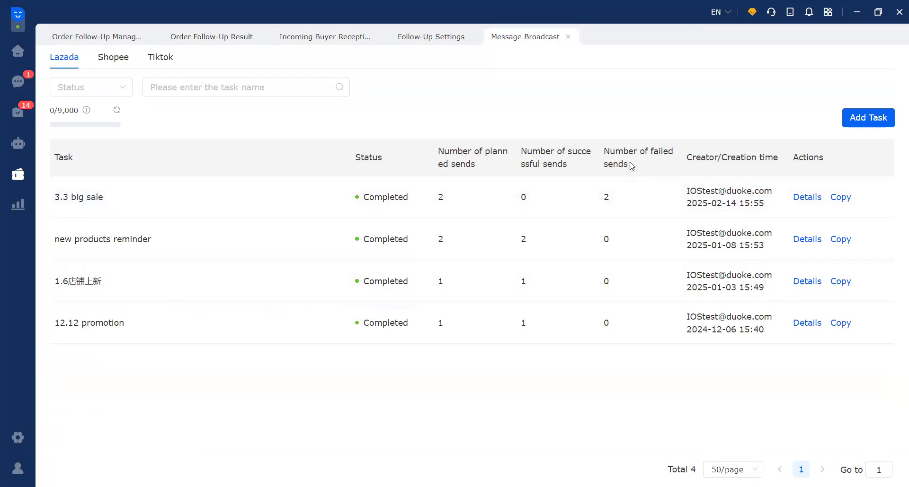
pyautogui.doubleClick(606, 197)
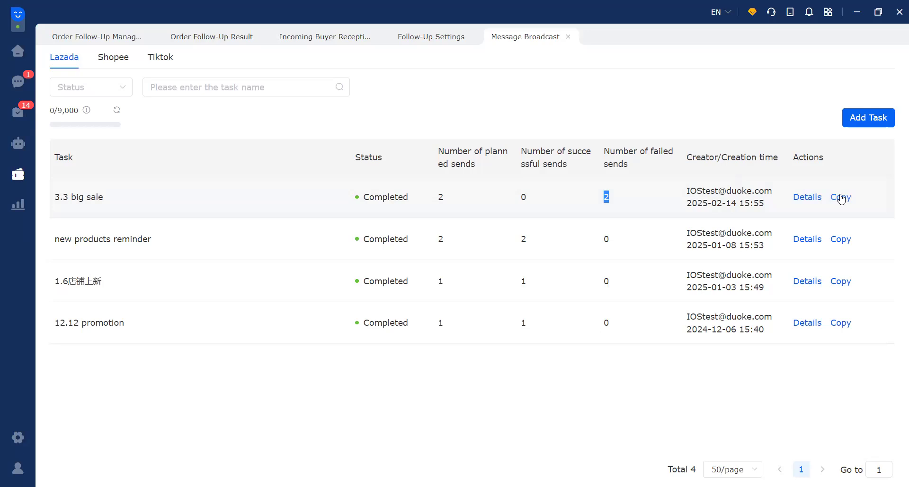
# Step: Read both sends' failure reasons in the task details, then return to the task list
pyautogui.click(799, 197)
pyautogui.scroll(-1, 612, 355)
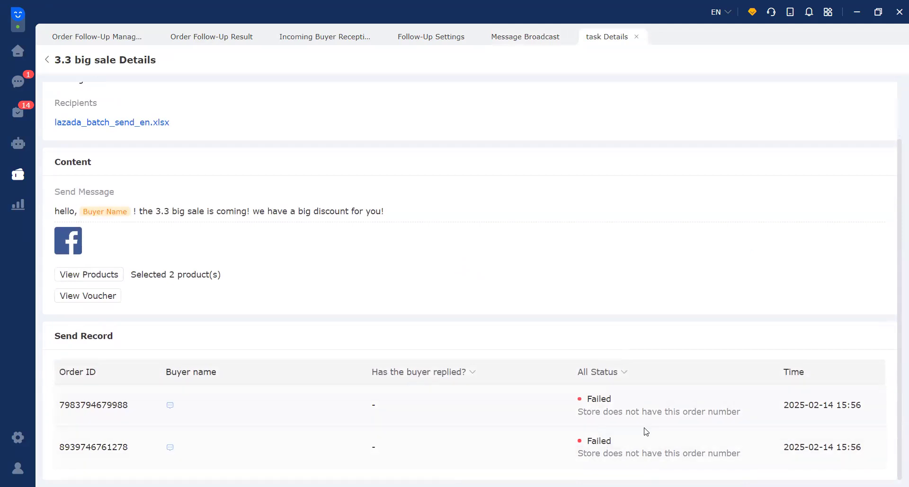
pyautogui.moveTo(578, 415); pyautogui.dragTo(751, 417)
pyautogui.click(660, 415)
pyautogui.moveTo(639, 413); pyautogui.dragTo(744, 420)
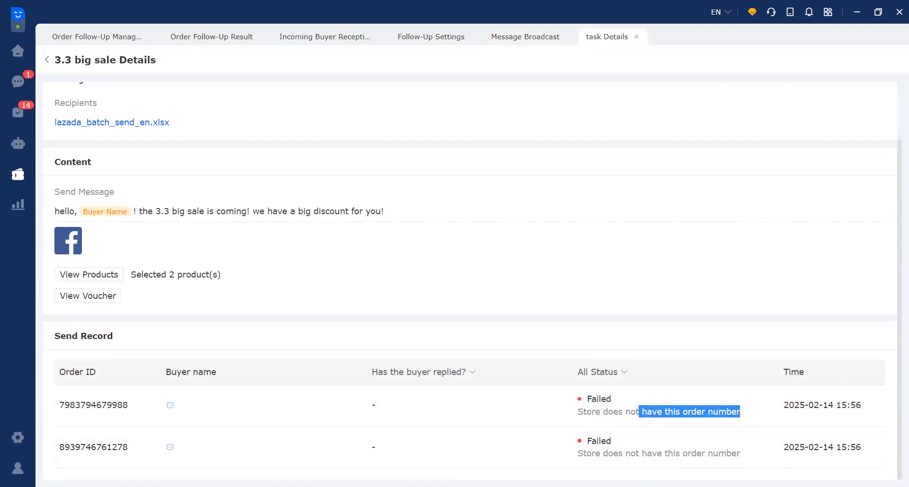
pyautogui.moveTo(617, 453); pyautogui.dragTo(748, 458)
pyautogui.click(543, 424)
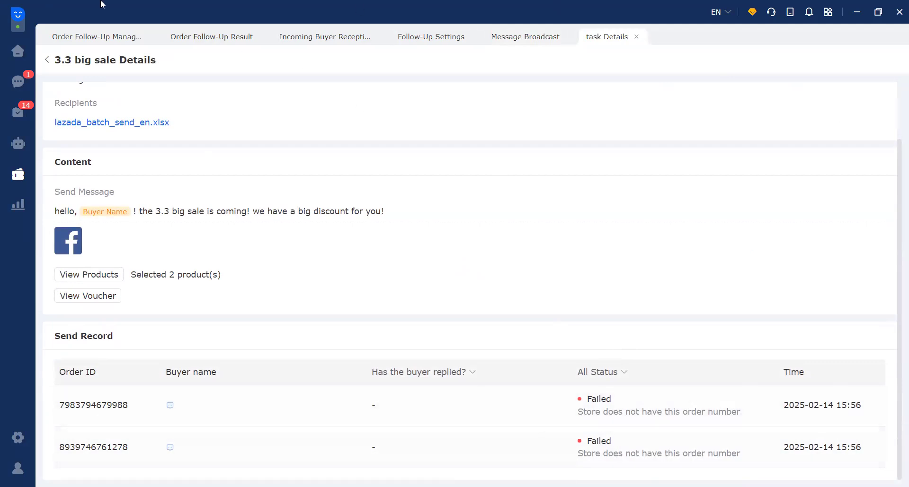
pyautogui.click(512, 43)
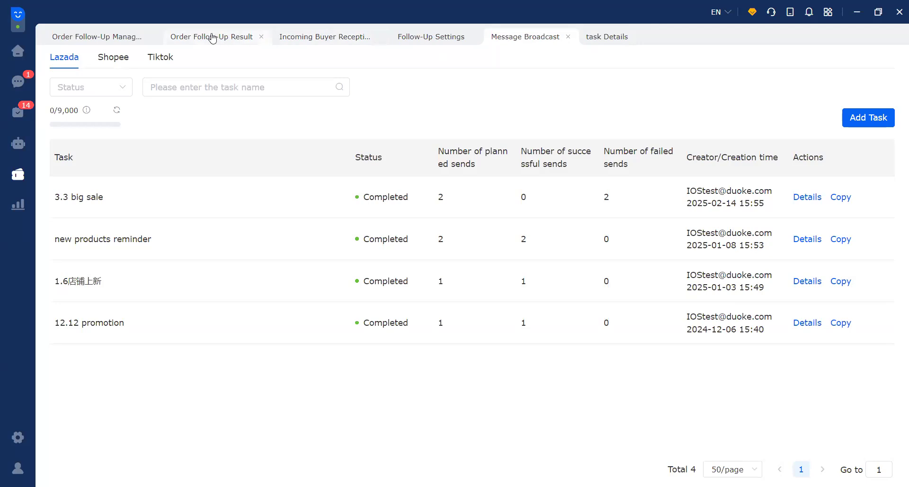
# Step: Go to Order Reminder's Delivery Failed Reminder tasks and edit the existing task
pyautogui.click(70, 41)
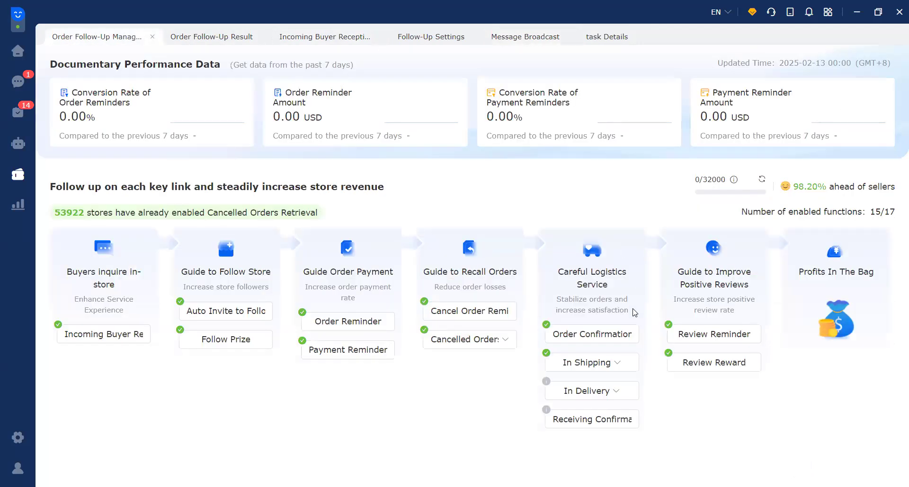
pyautogui.click(355, 322)
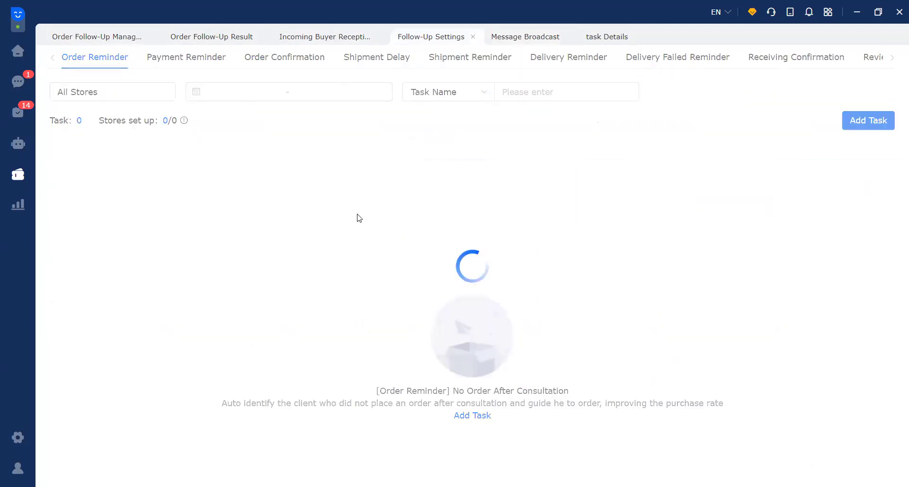
pyautogui.click(695, 59)
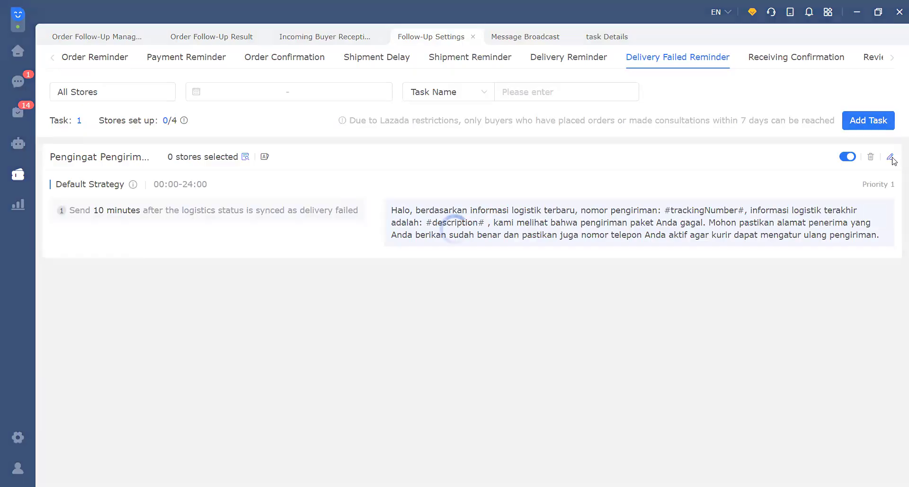
pyautogui.click(891, 158)
pyautogui.scroll(-3, 658, 252)
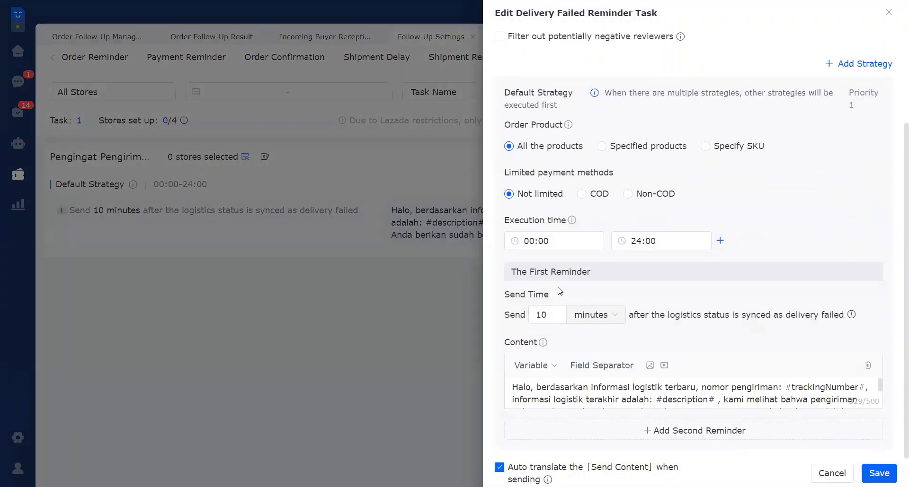
pyautogui.moveTo(535, 273); pyautogui.dragTo(606, 273)
pyautogui.click(630, 303)
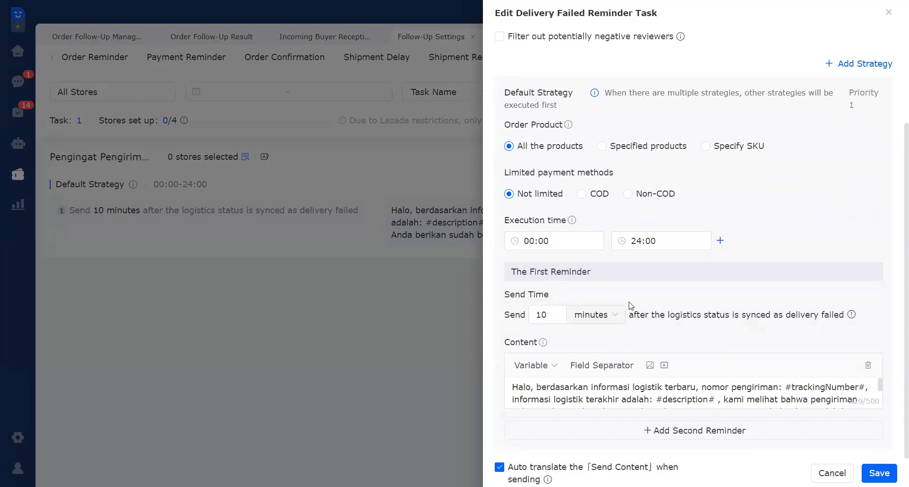
pyautogui.click(665, 431)
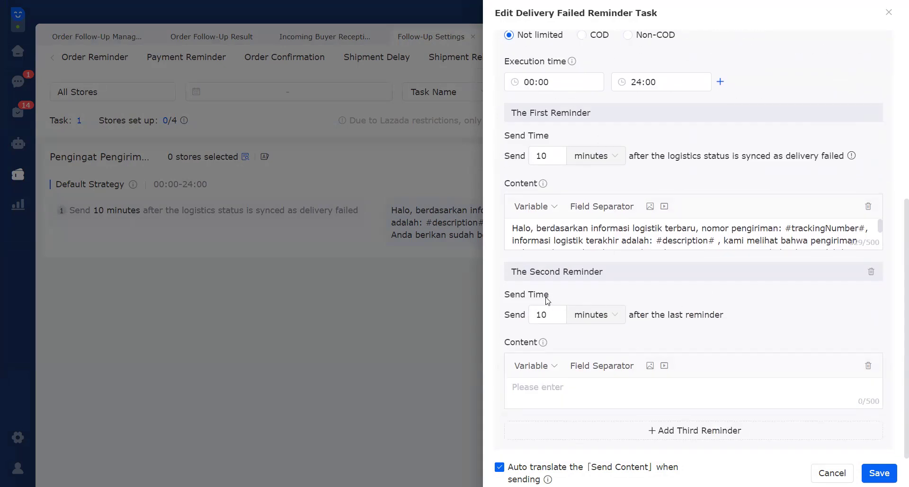
pyautogui.moveTo(529, 272); pyautogui.dragTo(626, 273)
pyautogui.click(626, 273)
pyautogui.moveTo(523, 112); pyautogui.dragTo(605, 110)
pyautogui.moveTo(511, 114); pyautogui.dragTo(616, 114)
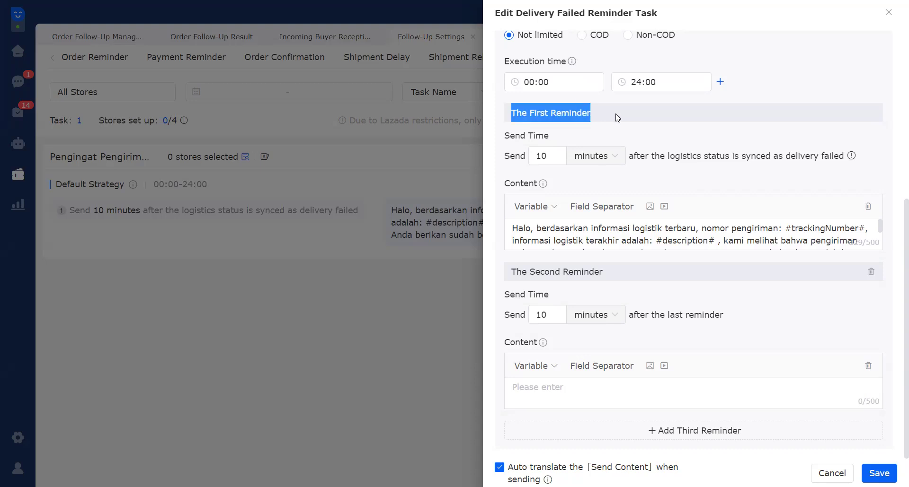
pyautogui.click(871, 271)
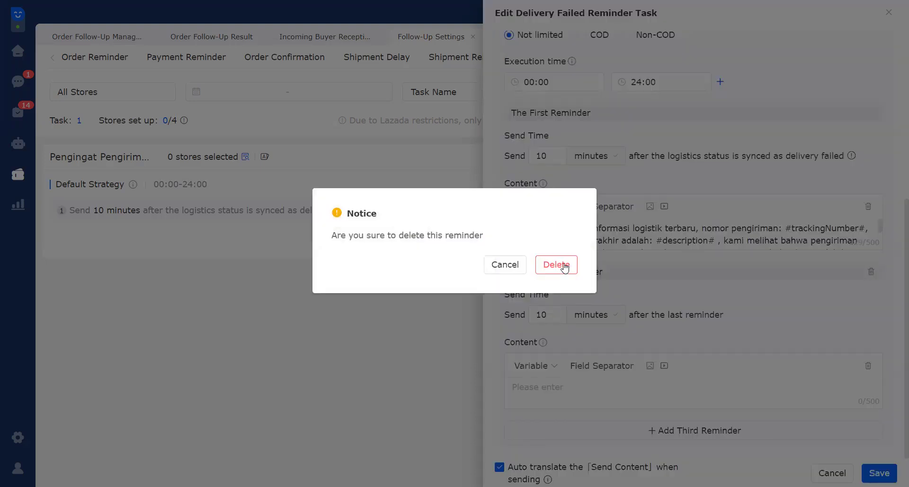
pyautogui.click(564, 267)
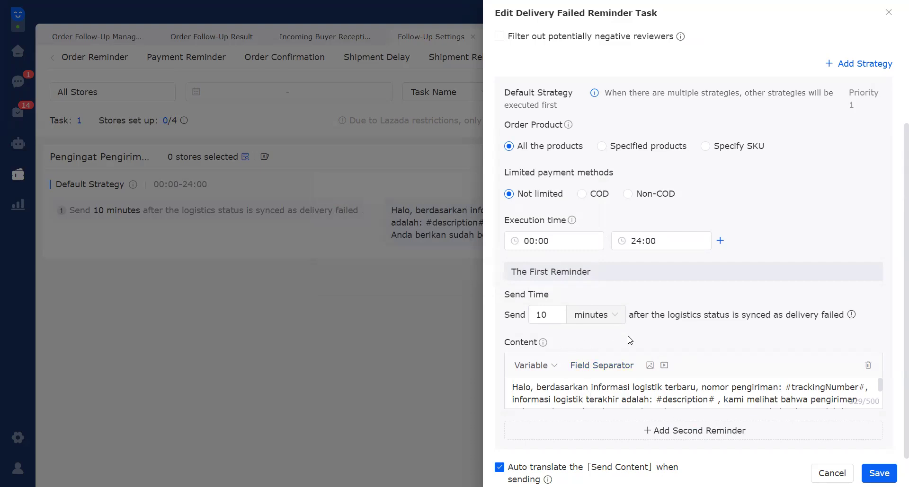
# Step: Add a second reminder, compare both reminder headings, then close the editor unsaved
pyautogui.click(701, 430)
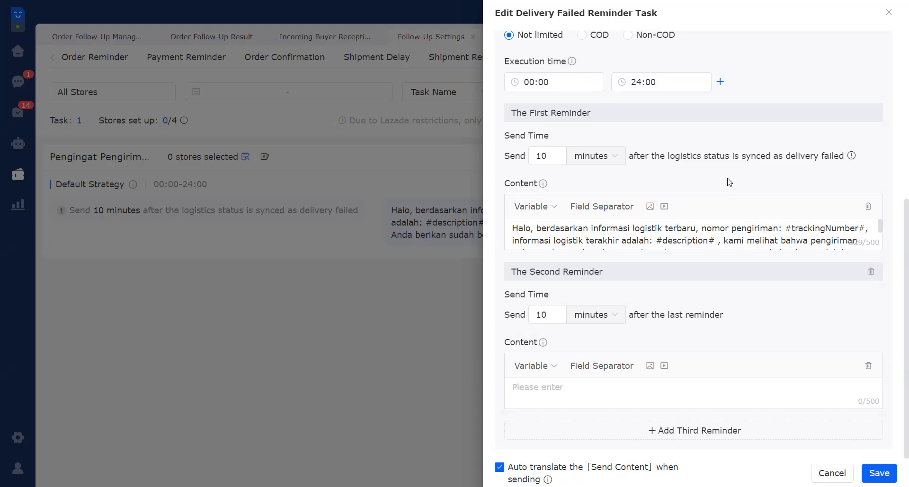
pyautogui.moveTo(529, 113); pyautogui.dragTo(601, 121)
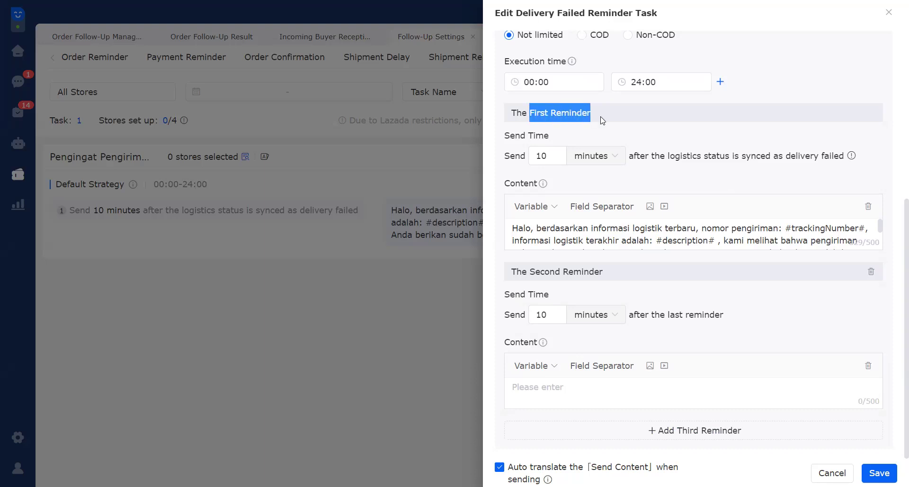
pyautogui.click(601, 120)
pyautogui.moveTo(527, 272); pyautogui.dragTo(630, 274)
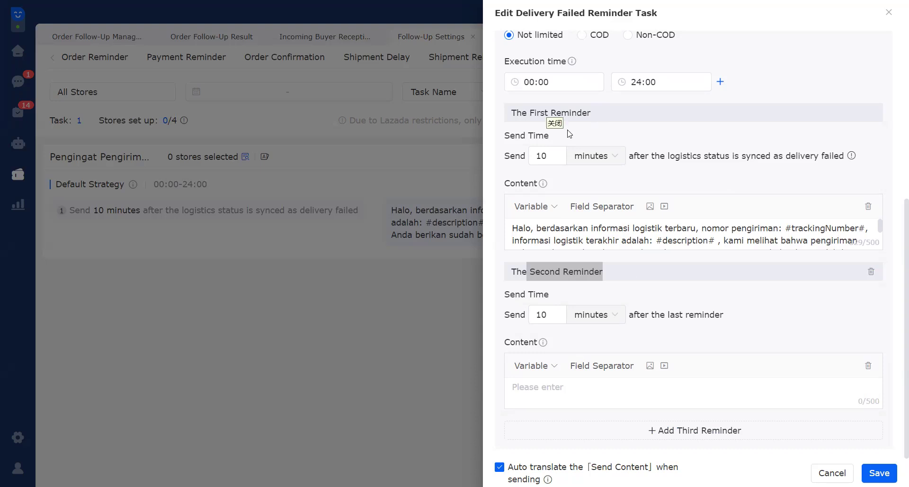
pyautogui.click(889, 12)
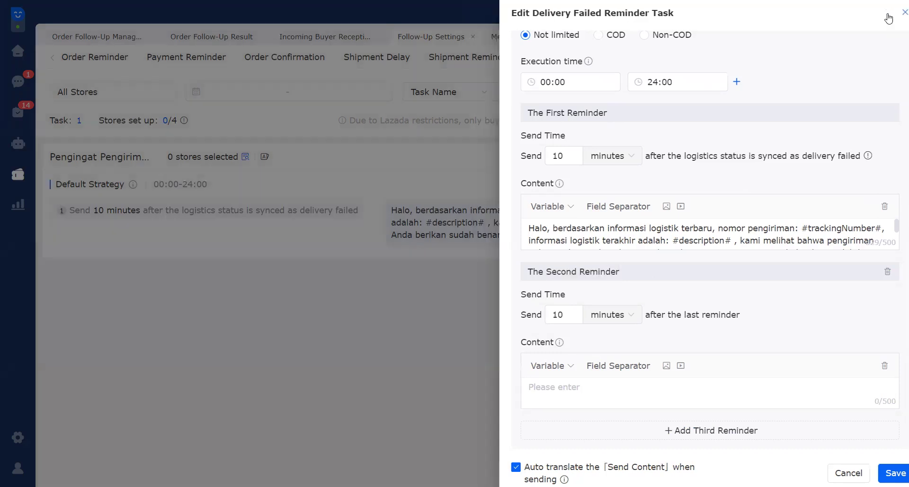
# Step: Start a new broadcast task targeting specified orders, then abandon it and return to the list
pyautogui.click(525, 37)
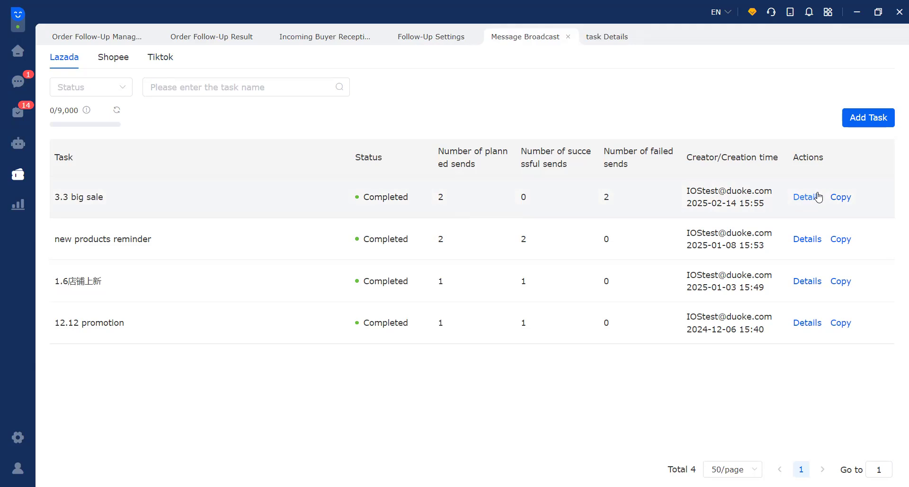
pyautogui.click(871, 118)
pyautogui.scroll(-1, 216, 256)
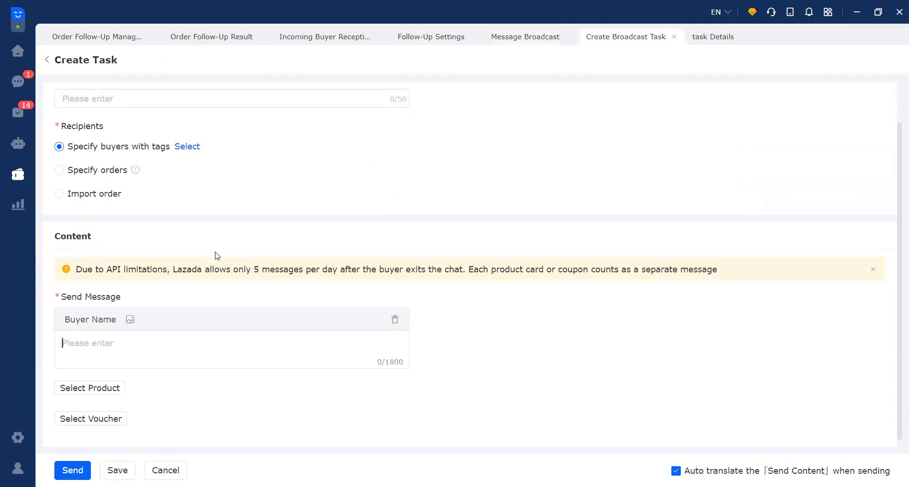
pyautogui.click(60, 163)
pyautogui.click(134, 179)
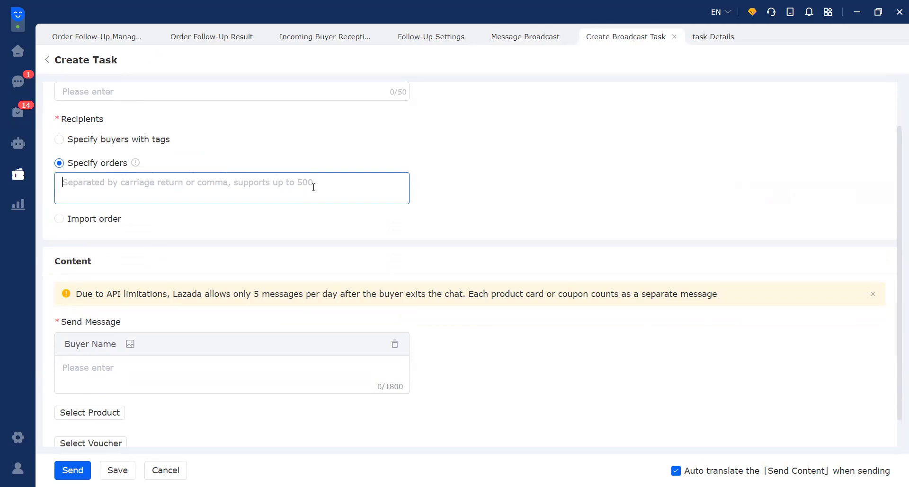
pyautogui.scroll(2, 273, 219)
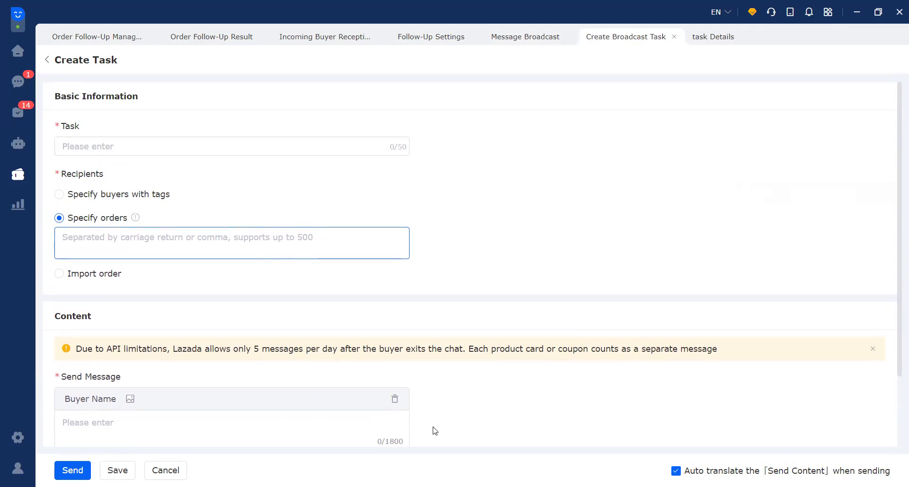
pyautogui.click(48, 60)
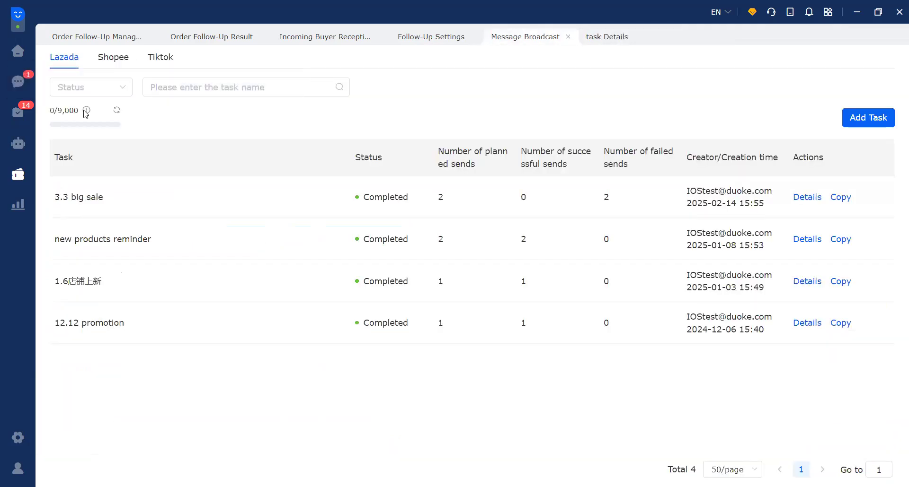
pyautogui.moveTo(87, 113)
pyautogui.moveTo(57, 110); pyautogui.dragTo(81, 111)
pyautogui.moveTo(87, 122)
pyautogui.click(143, 107)
pyautogui.moveTo(54, 111); pyautogui.dragTo(80, 111)
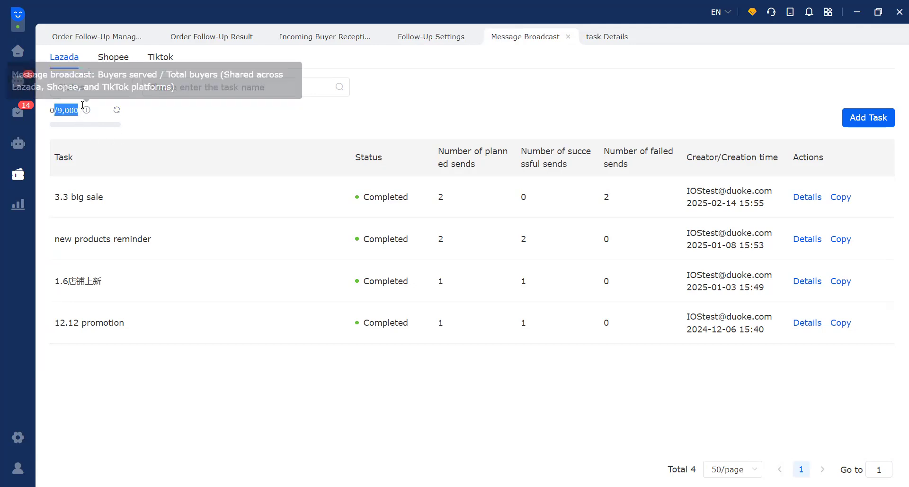
pyautogui.click(127, 121)
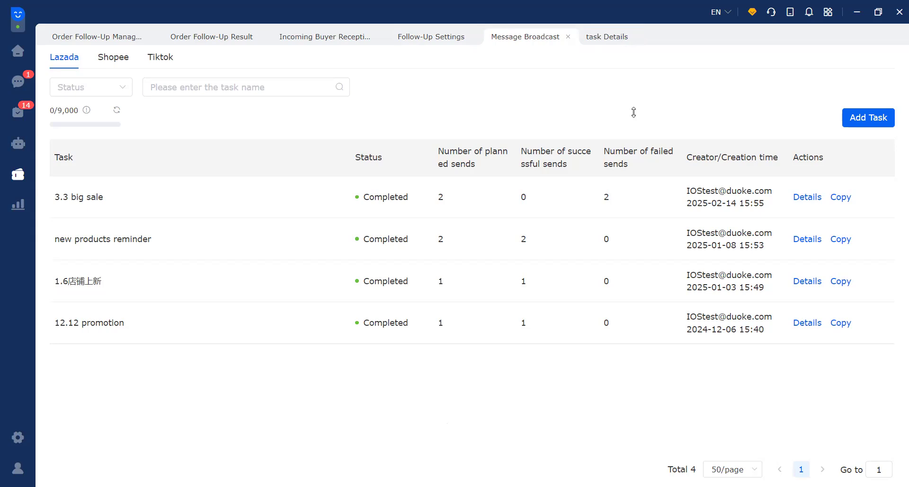
# Step: Open the Marketing Tools flyout from the left sidebar over Message Broadcast
pyautogui.click(18, 175)
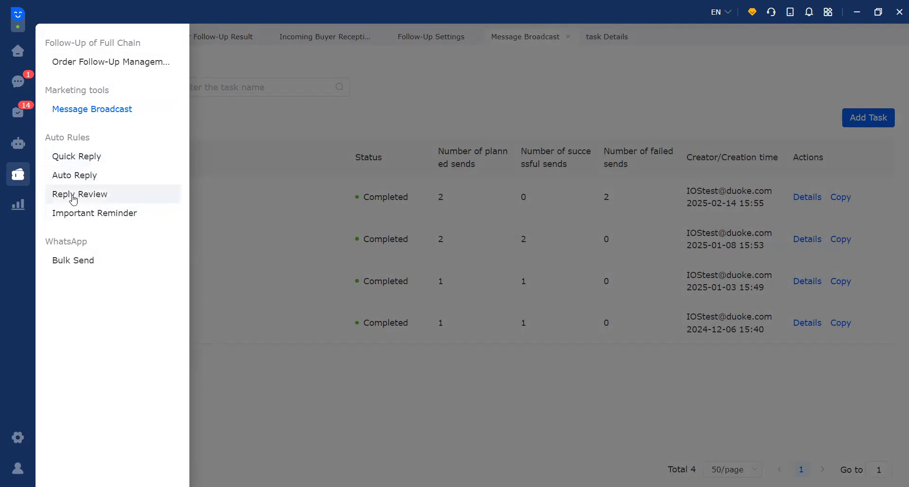
# Step: Open Quick Reply, check the private templates, and settle on Lazada's 12 general templates
pyautogui.click(79, 161)
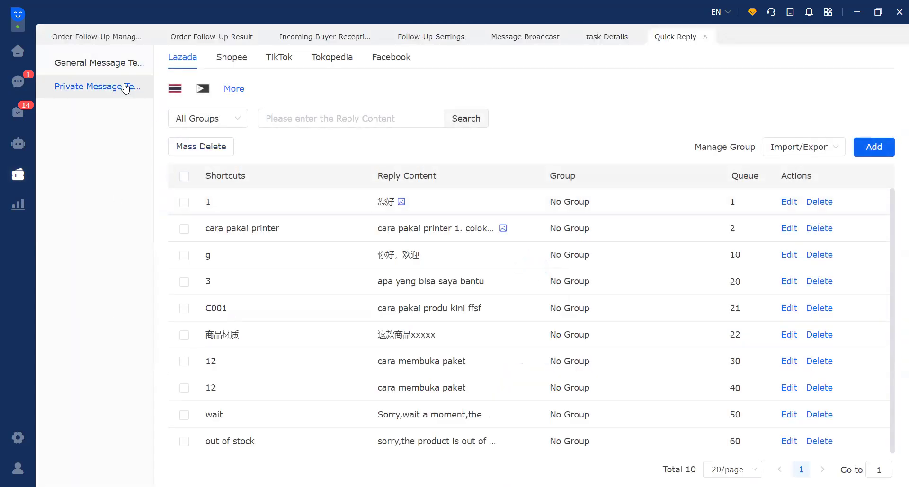
pyautogui.click(94, 66)
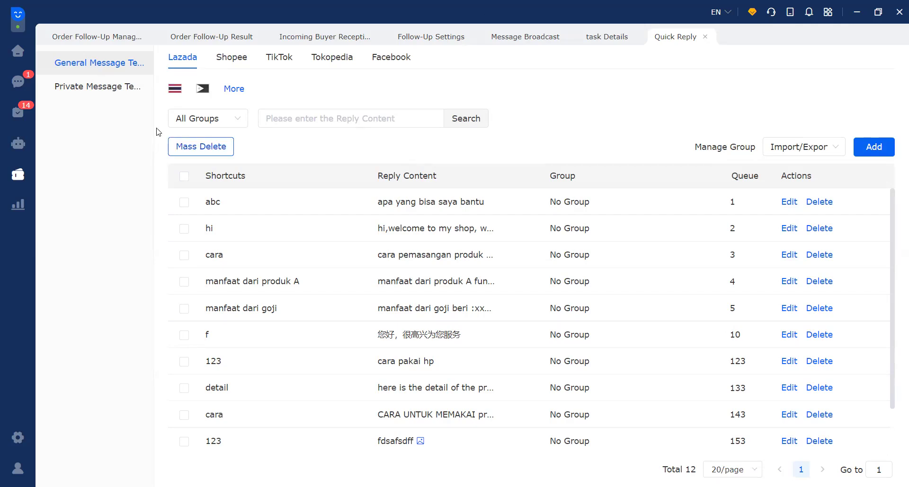
pyautogui.click(95, 86)
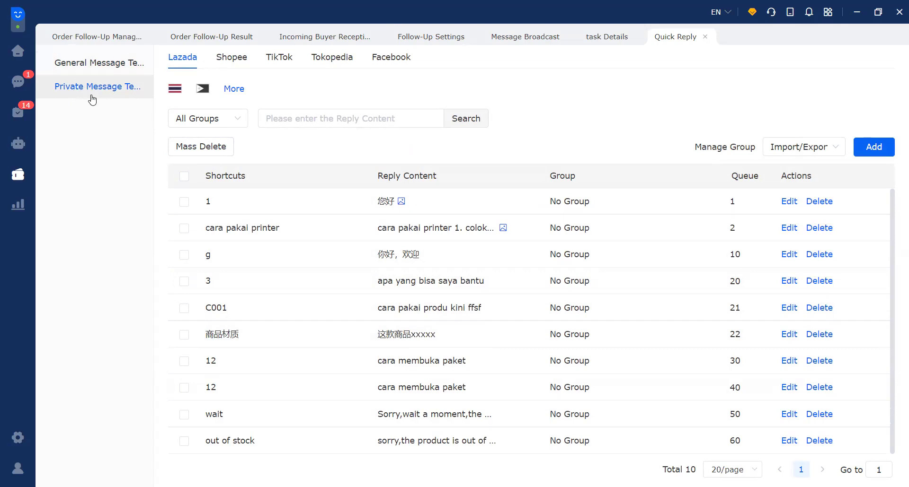
pyautogui.click(93, 65)
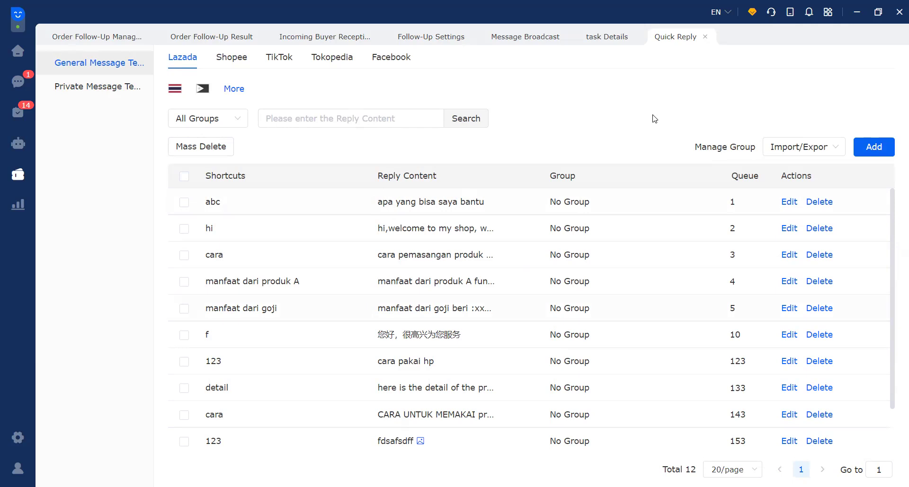
pyautogui.click(868, 149)
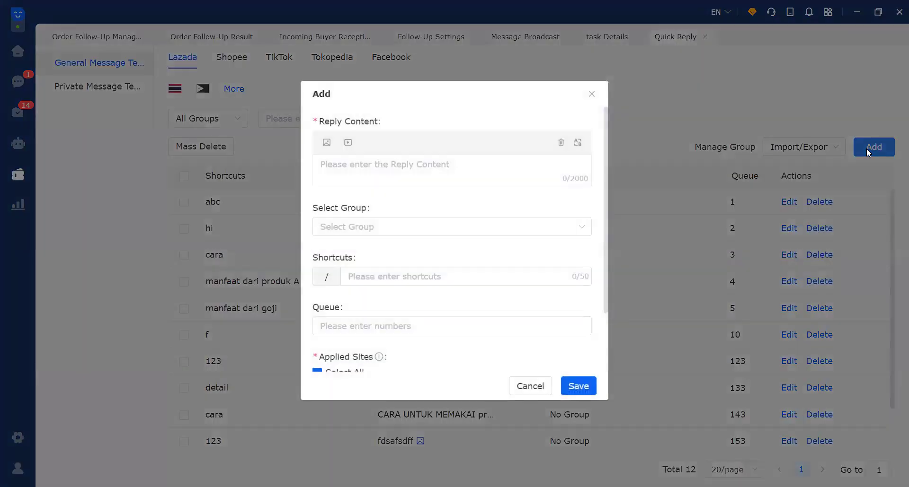
pyautogui.click(347, 169)
pyautogui.click(399, 276)
pyautogui.scroll(-2, 399, 277)
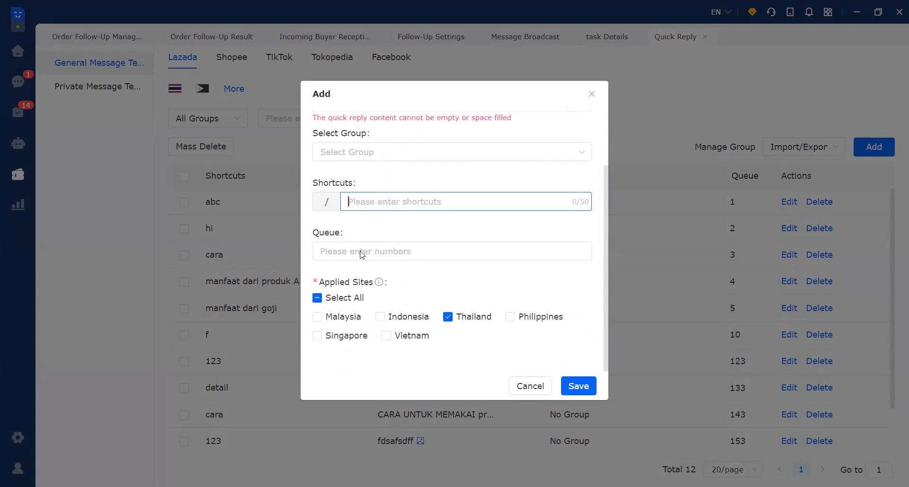
pyautogui.scroll(2, 400, 279)
pyautogui.click(598, 94)
pyautogui.click(590, 95)
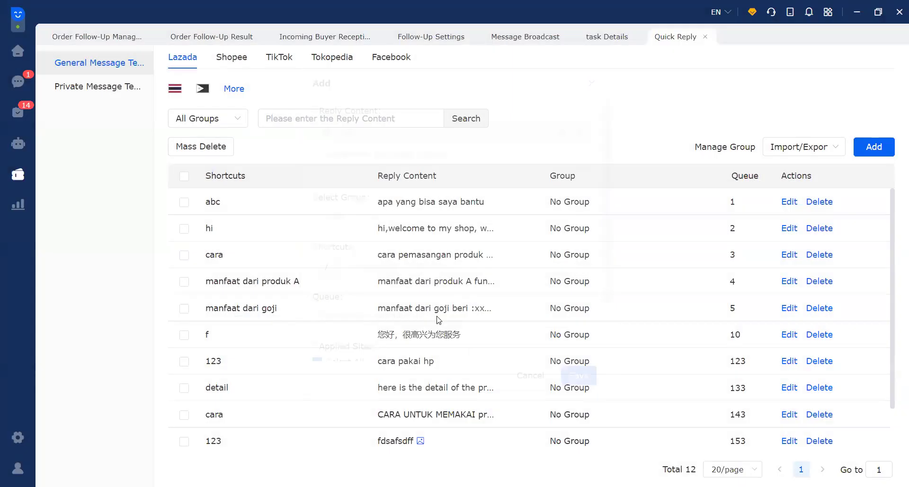
# Step: Re-save the hi quick reply with its welcome message and shortcut 'hi' unchanged
pyautogui.click(787, 229)
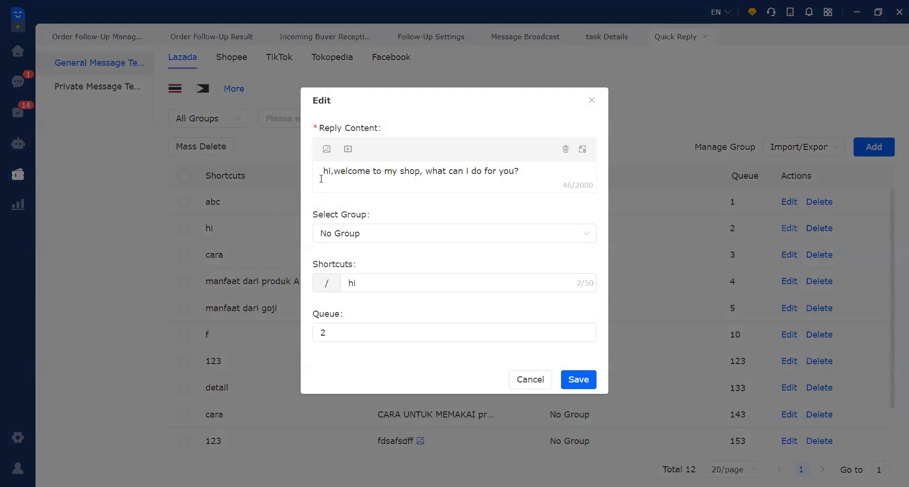
pyautogui.moveTo(321, 179); pyautogui.dragTo(525, 176)
pyautogui.click(521, 173)
pyautogui.moveTo(318, 171); pyautogui.dragTo(523, 172)
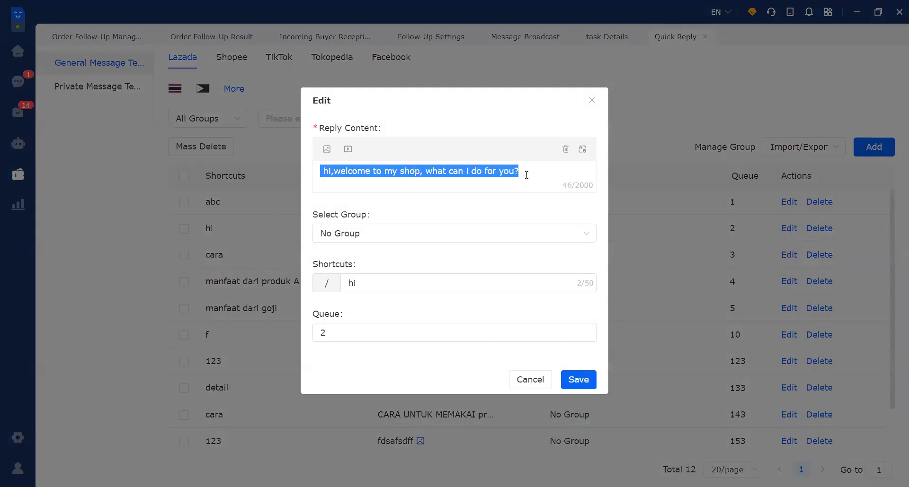
pyautogui.click(528, 174)
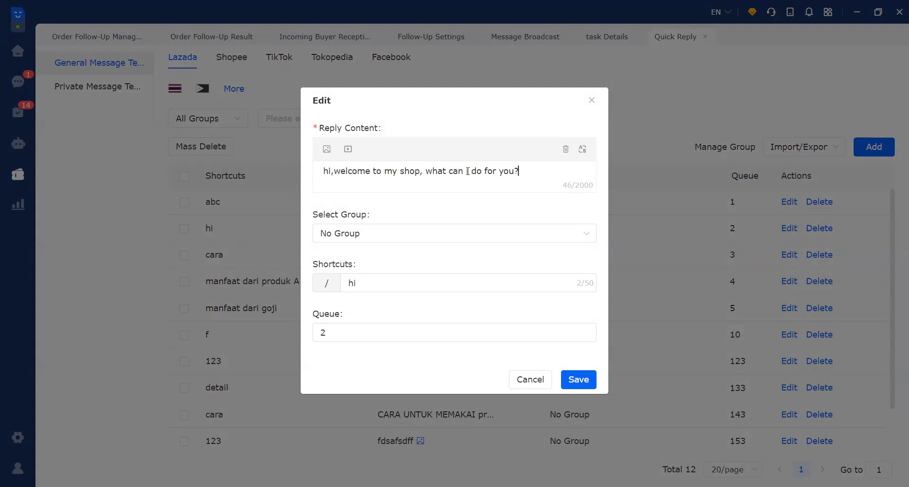
pyautogui.click(371, 284)
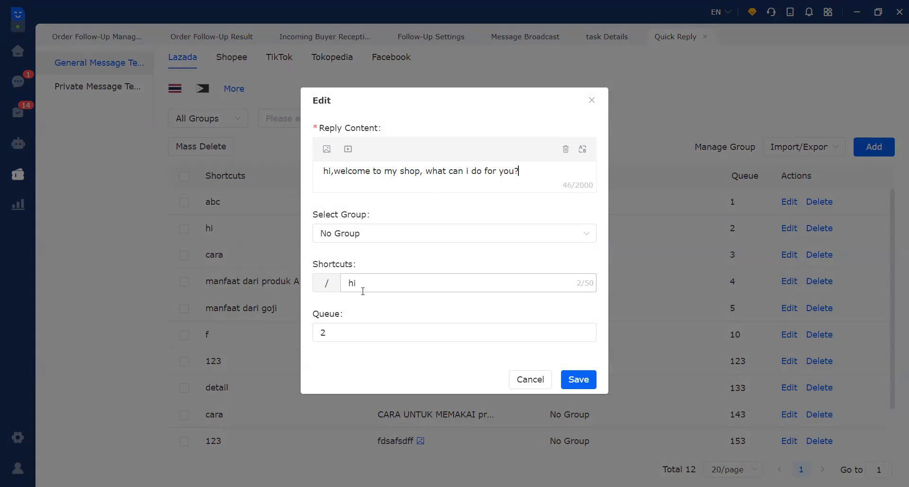
pyautogui.moveTo(372, 284); pyautogui.dragTo(335, 288)
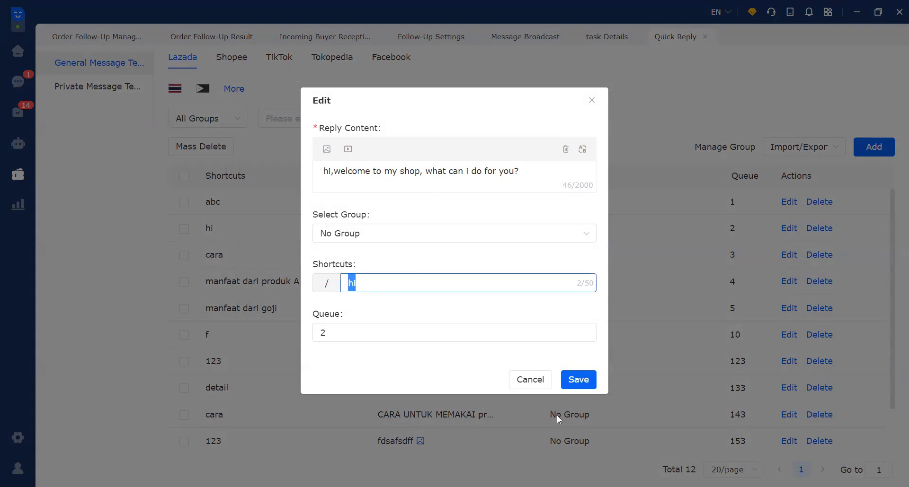
pyautogui.click(578, 382)
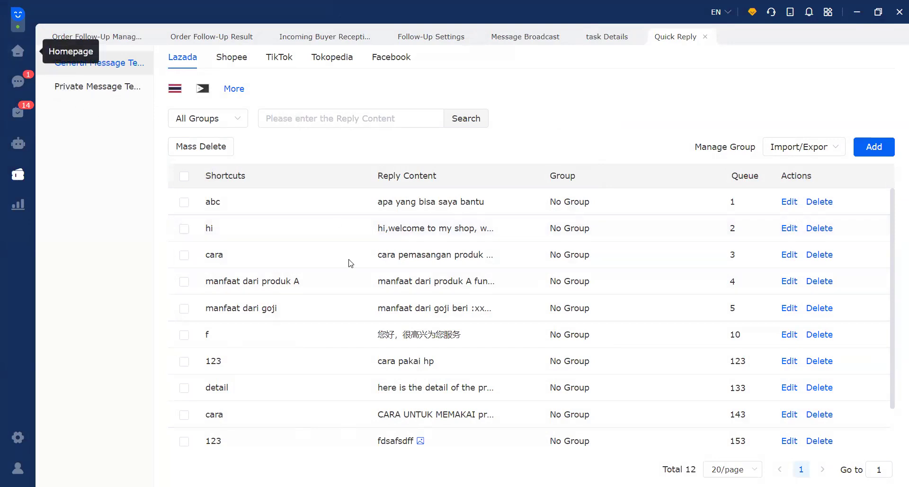
pyautogui.click(19, 53)
# Step: Open the top lazada2 customer chat and insert the welcome reply using the 'hi' shortcut
pyautogui.click(18, 82)
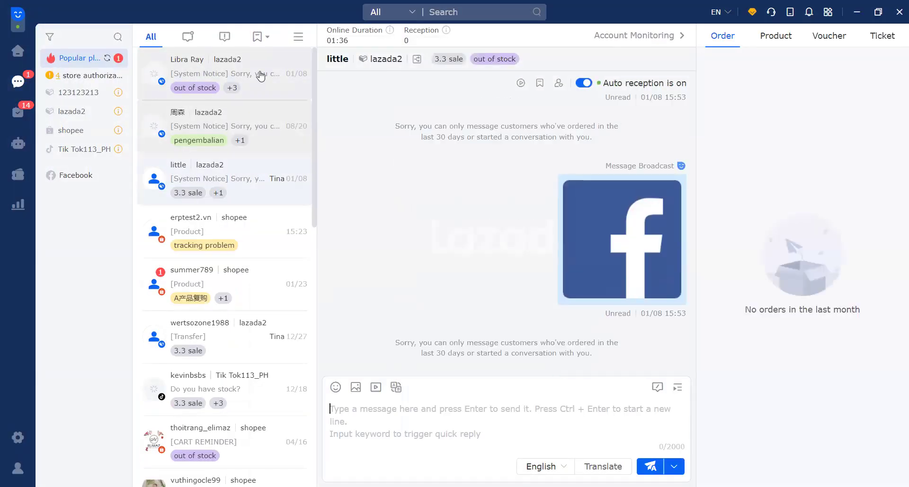
pyautogui.click(278, 96)
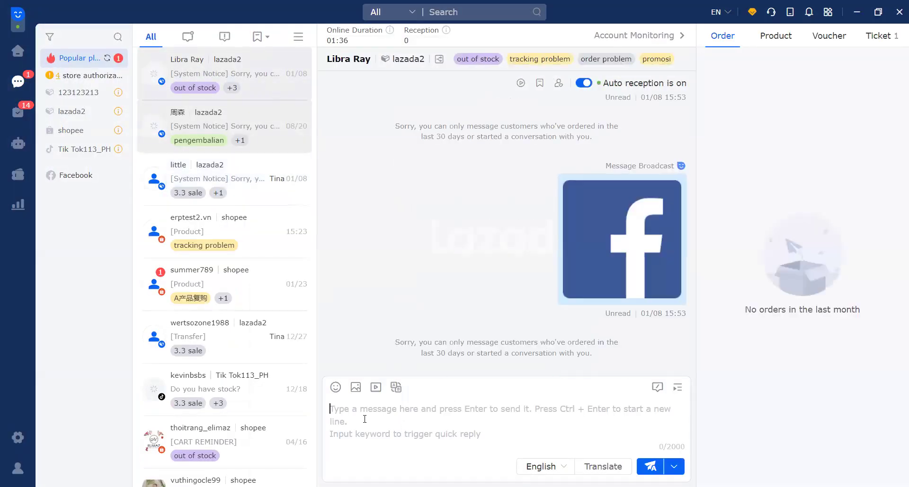
pyautogui.write('hi')
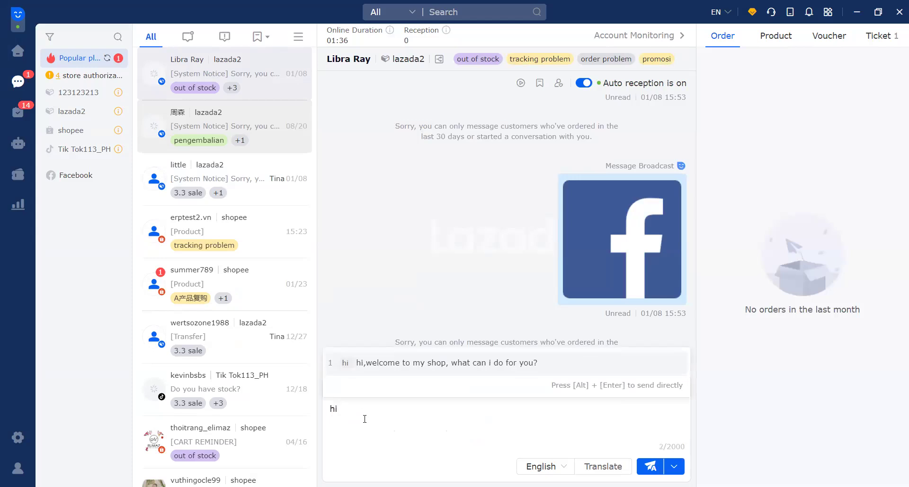
pyautogui.click(362, 374)
# Step: Erase the draft and re-insert the welcome reply by typing 'hi' and pressing Enter
pyautogui.moveTo(535, 410); pyautogui.dragTo(328, 414)
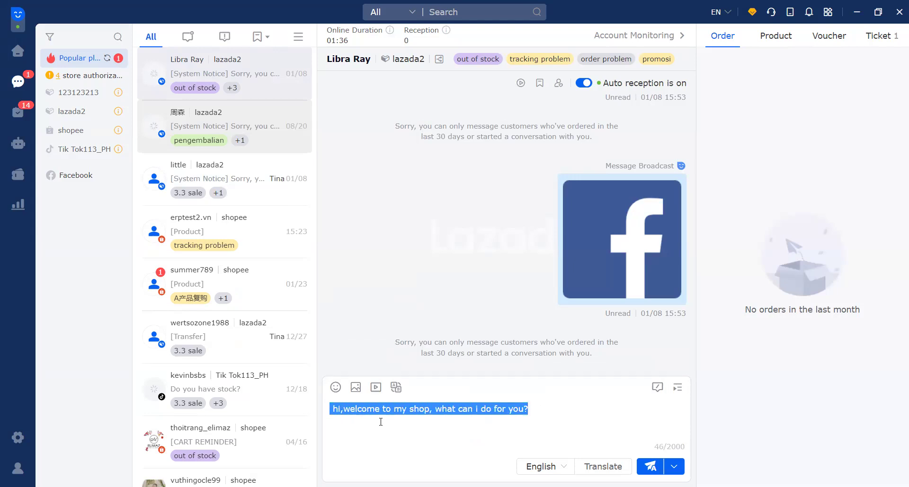
pyautogui.click(536, 412)
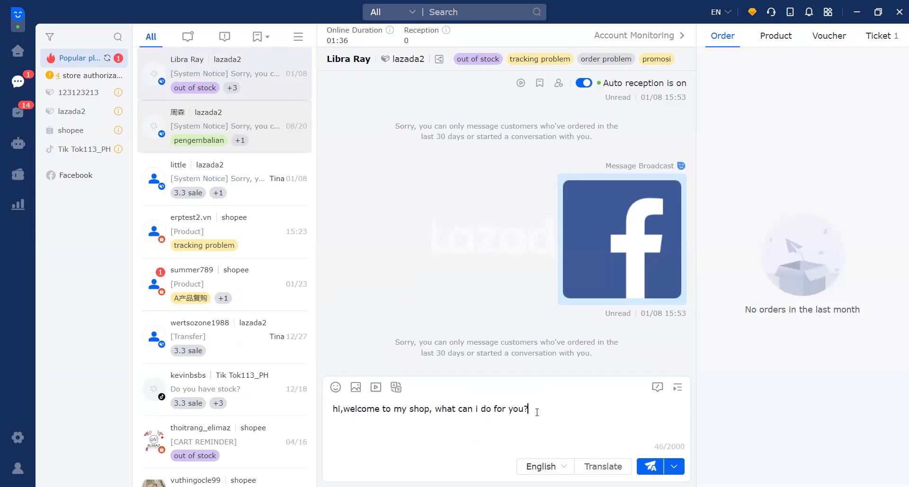
pyautogui.press('BackSpace')
pyautogui.press('BackSpace')
pyautogui.press('BackSpace')
pyautogui.press('BackSpace')
pyautogui.press('BackSpace')
pyautogui.press('BackSpace')
pyautogui.press('BackSpace')
pyautogui.press('BackSpace')
pyautogui.press('BackSpace')
pyautogui.press('BackSpace')
pyautogui.press('BackSpace')
pyautogui.press('BackSpace')
pyautogui.press('BackSpace')
pyautogui.press('BackSpace')
pyautogui.press('BackSpace')
pyautogui.press('BackSpace')
pyautogui.press('BackSpace')
pyautogui.press('BackSpace')
pyautogui.press('BackSpace')
pyautogui.press('BackSpace')
pyautogui.press('BackSpace')
pyautogui.press('BackSpace')
pyautogui.press('BackSpace')
pyautogui.press('BackSpace')
pyautogui.press('BackSpace')
pyautogui.press('BackSpace')
pyautogui.press('BackSpace')
pyautogui.press('BackSpace')
pyautogui.press('BackSpace')
pyautogui.press('BackSpace')
pyautogui.press('BackSpace')
pyautogui.press('BackSpace')
pyautogui.press('BackSpace')
pyautogui.press('BackSpace')
pyautogui.press('BackSpace')
pyautogui.press('BackSpace')
pyautogui.press('BackSpace')
pyautogui.press('BackSpace')
pyautogui.press('BackSpace')
pyautogui.press('BackSpace')
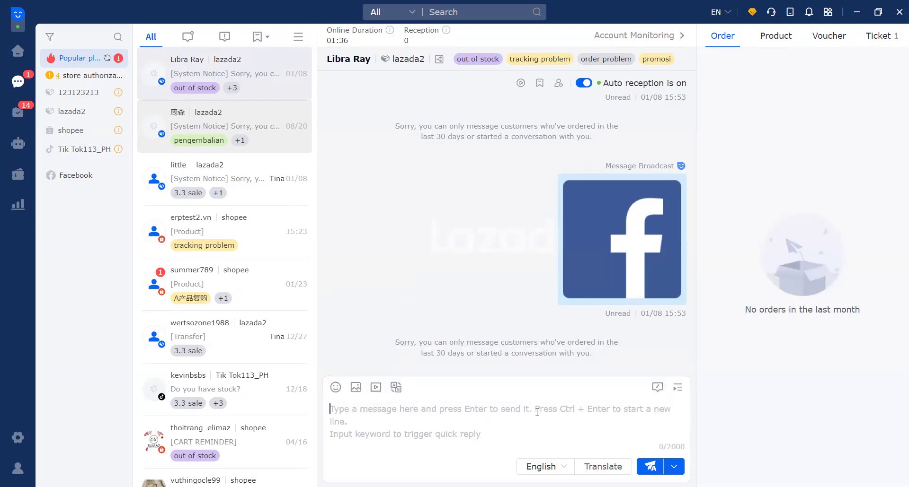
pyautogui.write('hi')
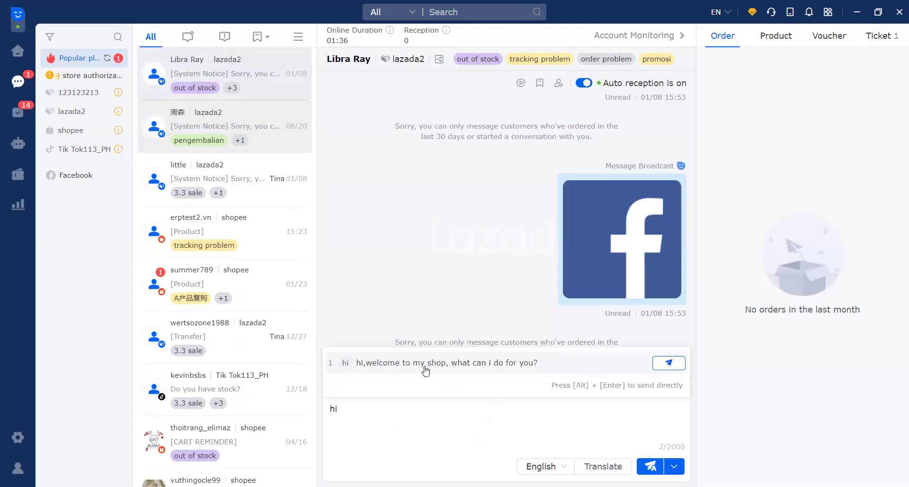
pyautogui.press('Return')
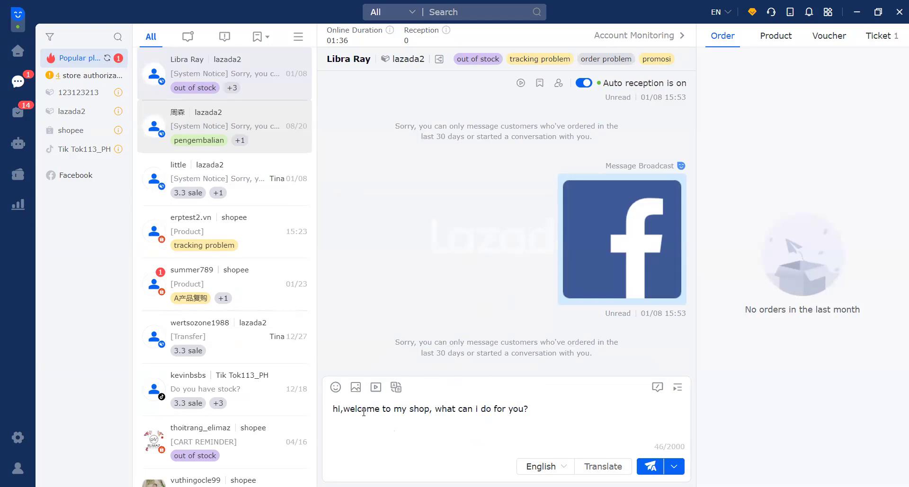
pyautogui.moveTo(335, 412); pyautogui.dragTo(559, 422)
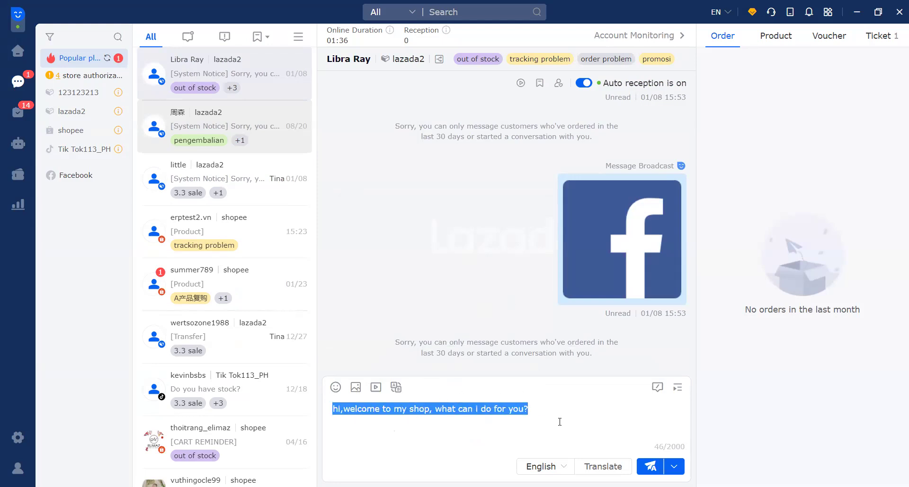
pyautogui.click(551, 408)
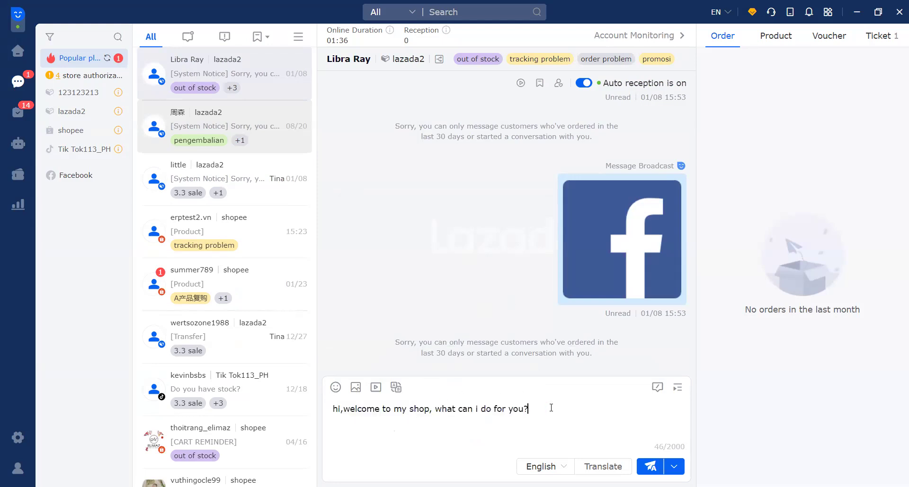
# Step: Send the hi welcome reply from the General quick replies panel beside the chat
pyautogui.click(656, 388)
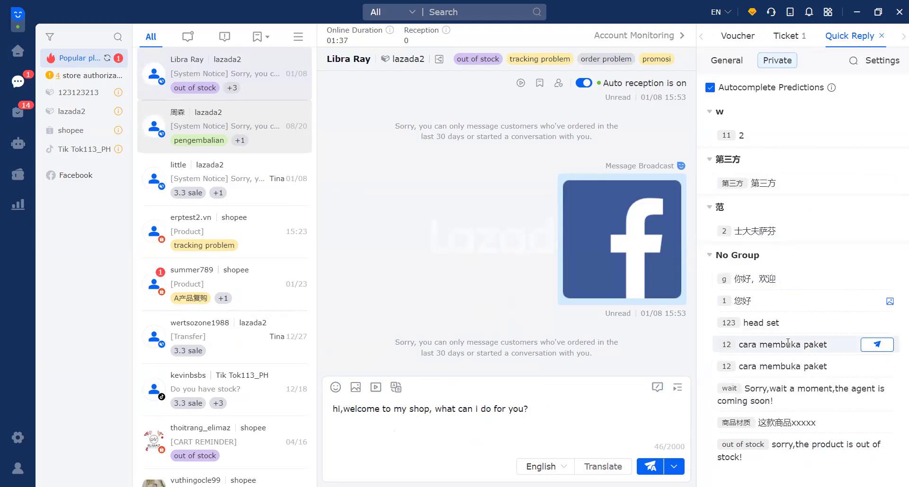
pyautogui.click(735, 64)
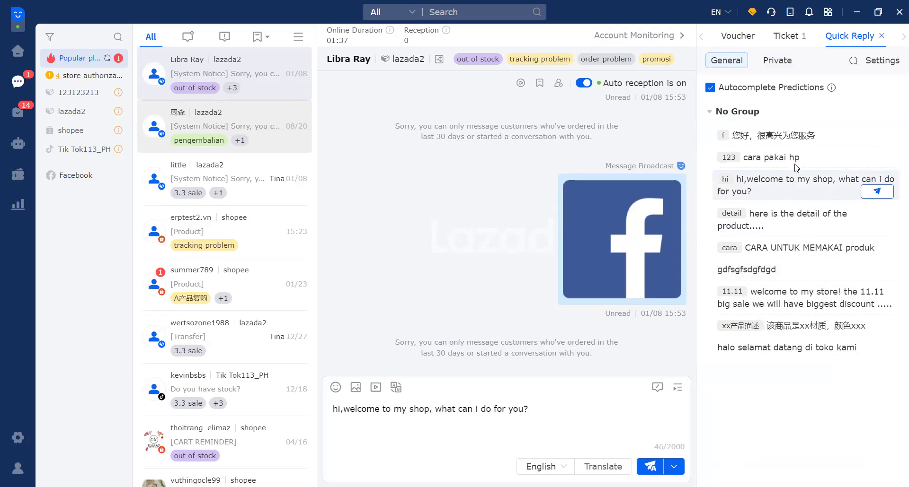
pyautogui.click(881, 191)
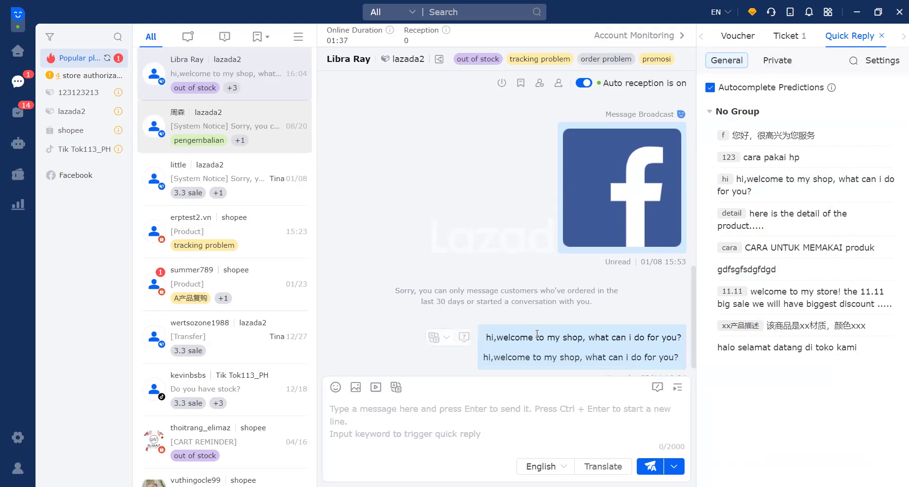
pyautogui.scroll(-1, 515, 253)
pyautogui.scroll(3, 515, 253)
pyautogui.scroll(-3, 514, 253)
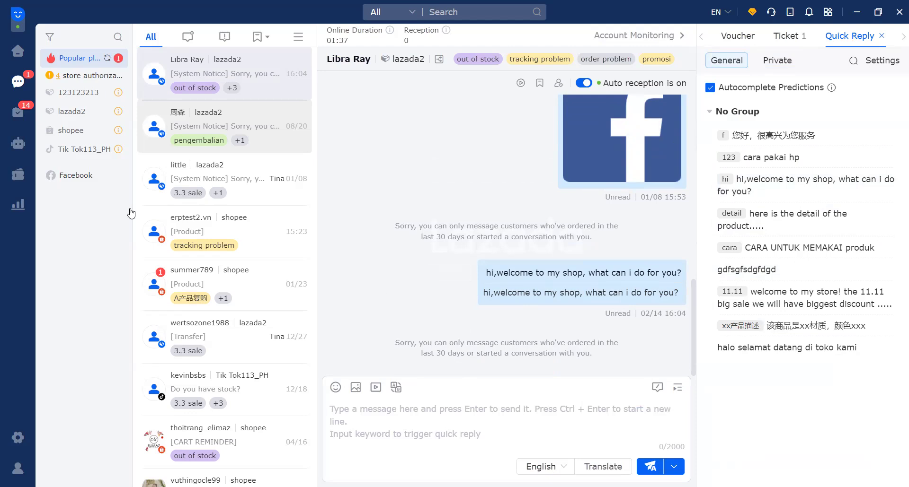
# Step: Browse Auto Reply stores for Shopee, TikTok, AliExpress and Lazada, then open store 123123213's settings
pyautogui.click(24, 177)
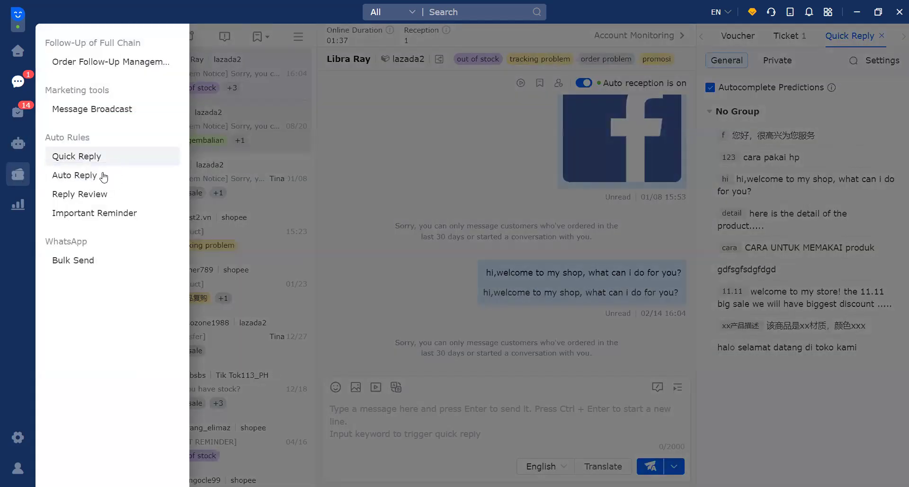
pyautogui.click(103, 177)
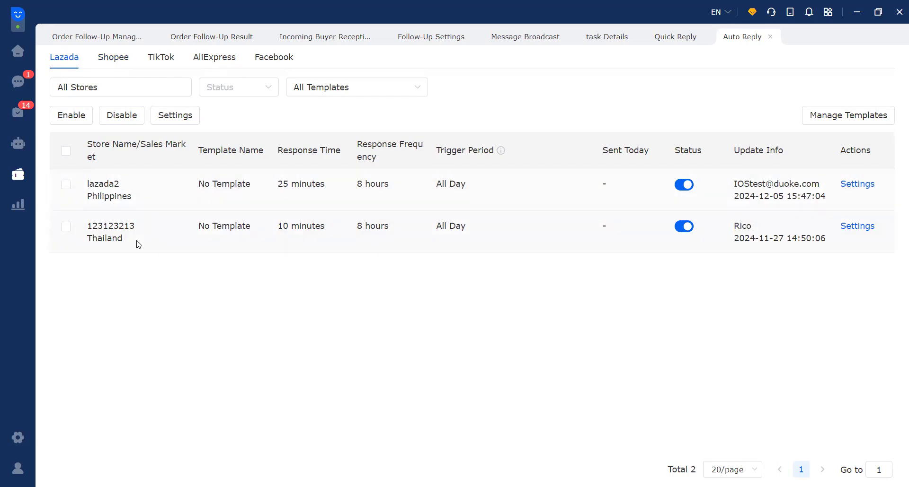
pyautogui.click(124, 57)
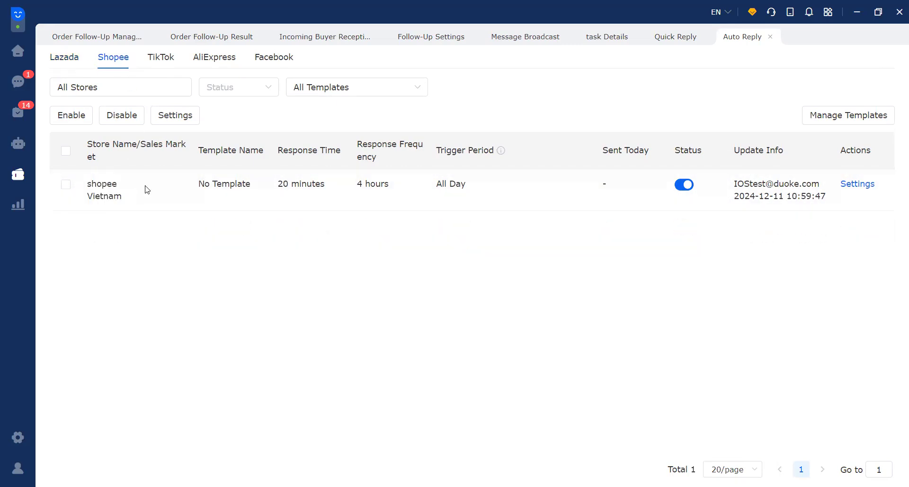
pyautogui.click(167, 65)
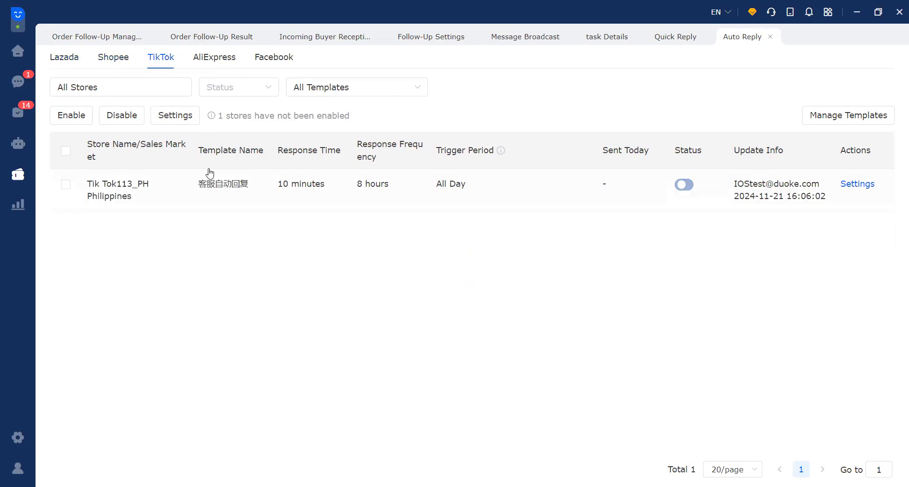
pyautogui.click(221, 61)
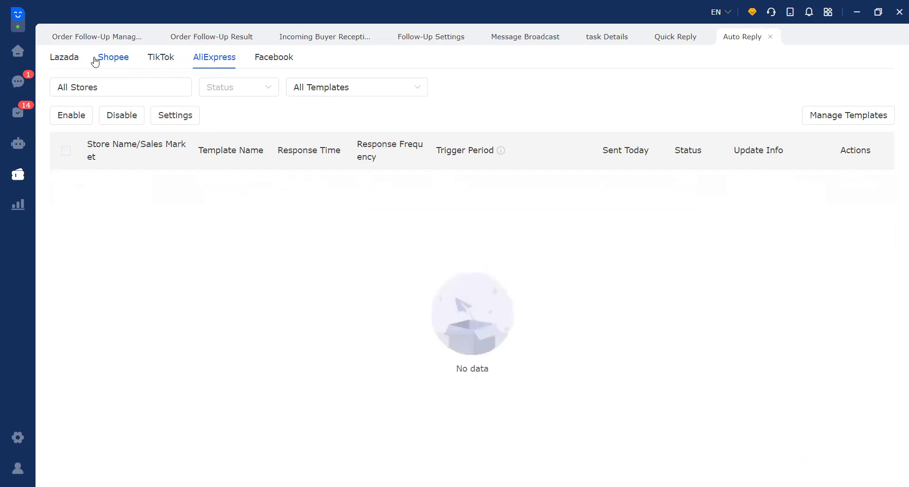
pyautogui.click(72, 64)
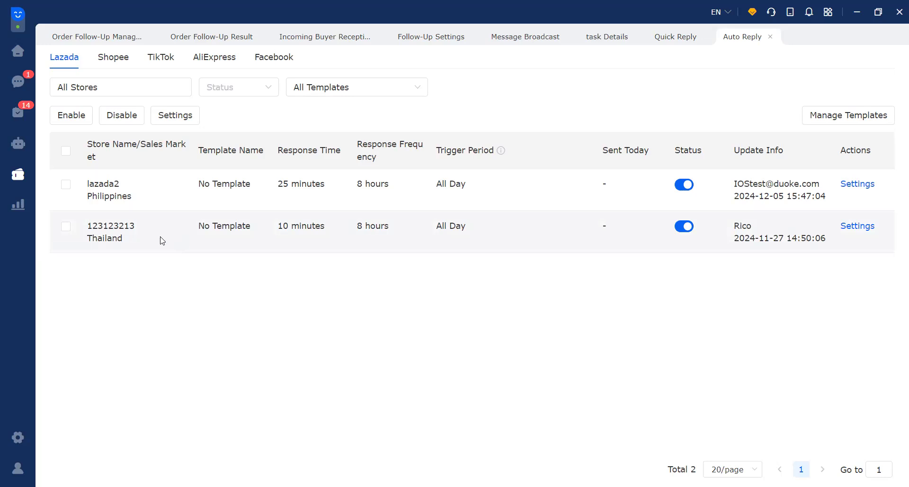
pyautogui.click(862, 227)
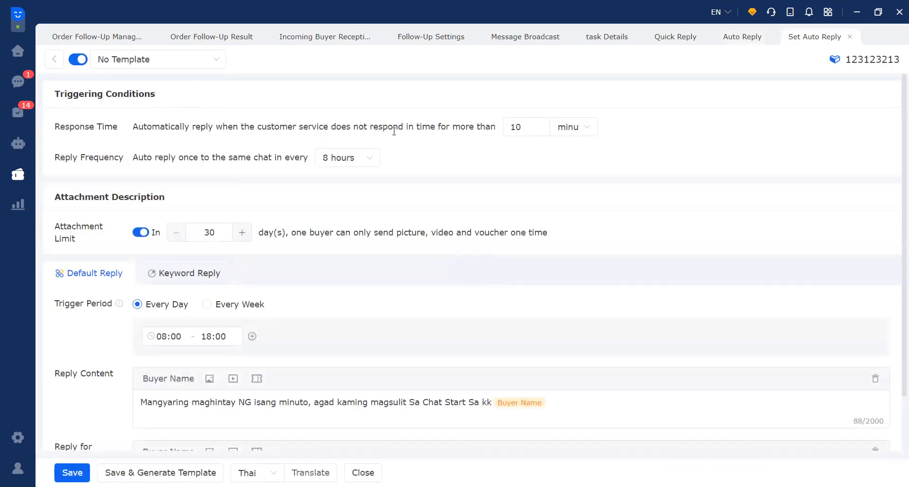
pyautogui.moveTo(57, 129); pyautogui.dragTo(133, 129)
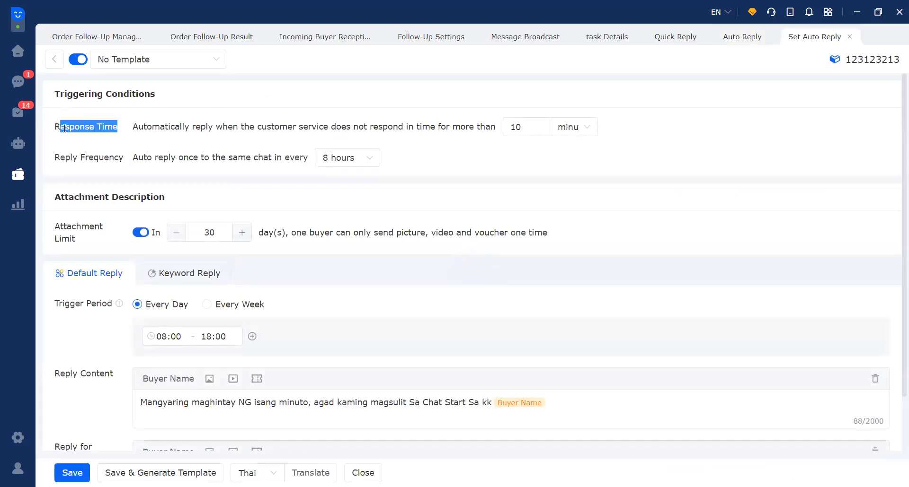
pyautogui.click(64, 129)
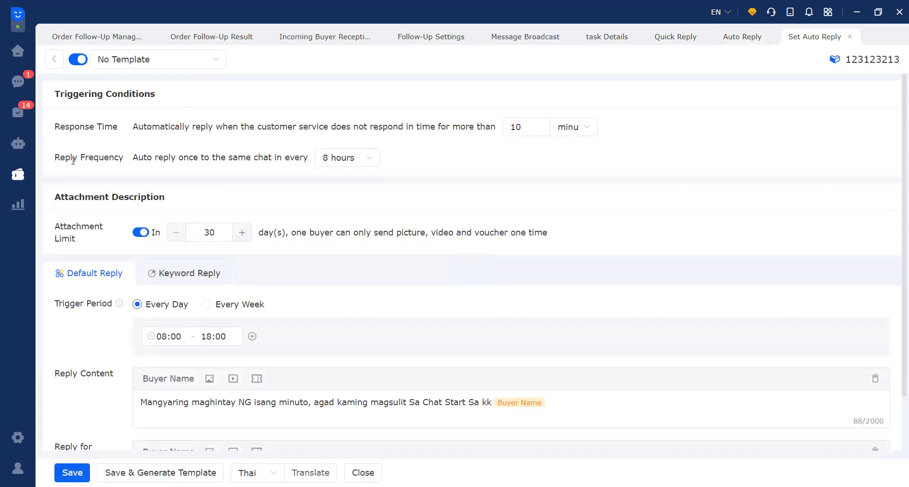
pyautogui.moveTo(56, 162); pyautogui.dragTo(135, 157)
pyautogui.click(134, 157)
pyautogui.scroll(-2, 418, 159)
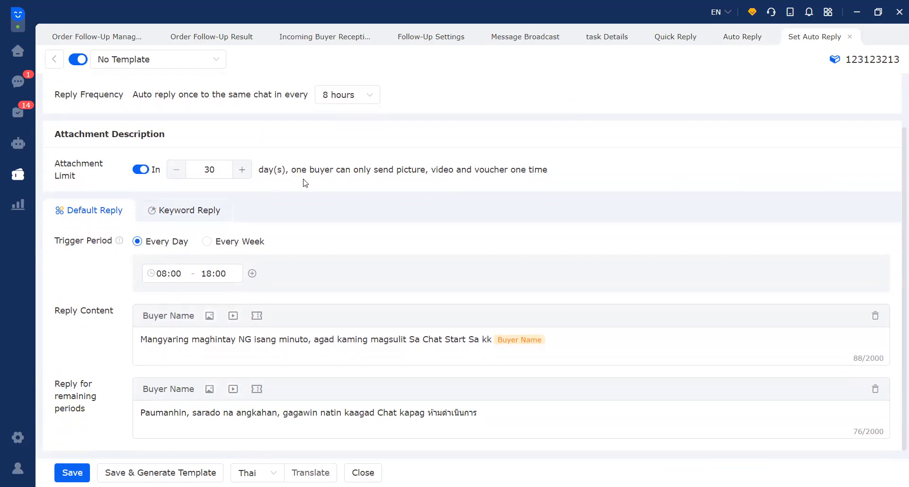
pyautogui.doubleClick(55, 241)
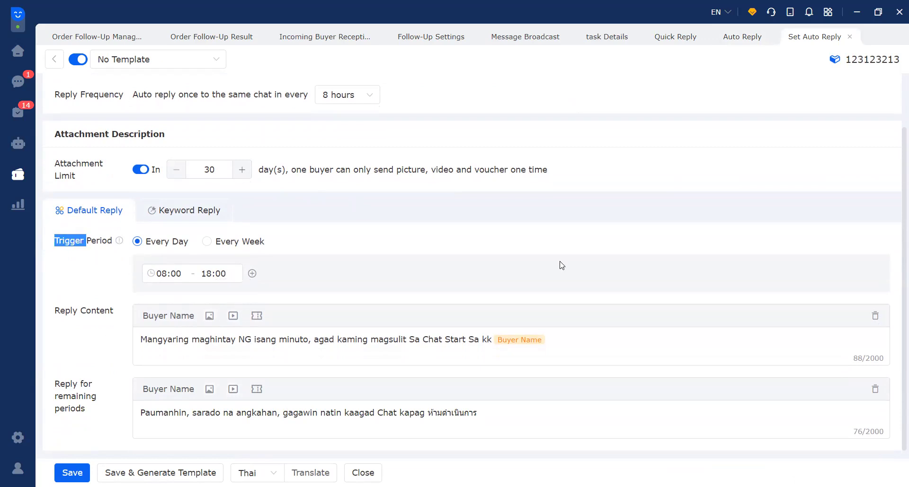
pyautogui.click(67, 230)
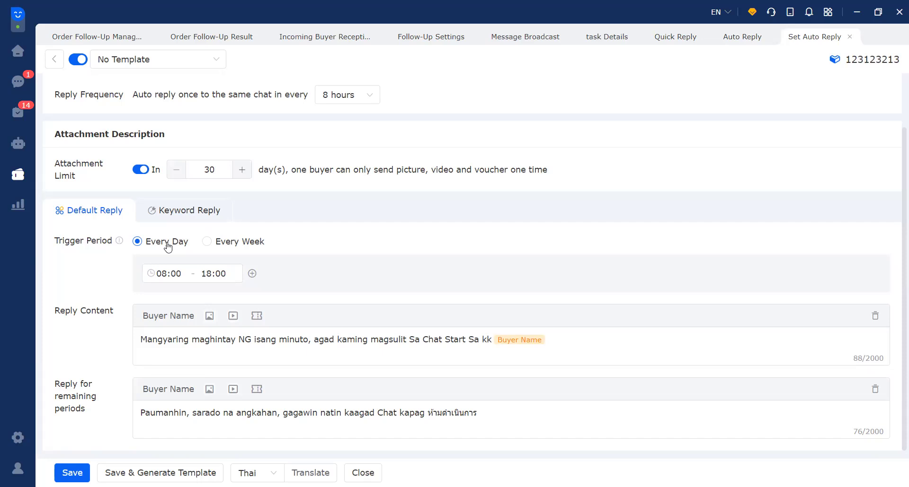
pyautogui.click(223, 242)
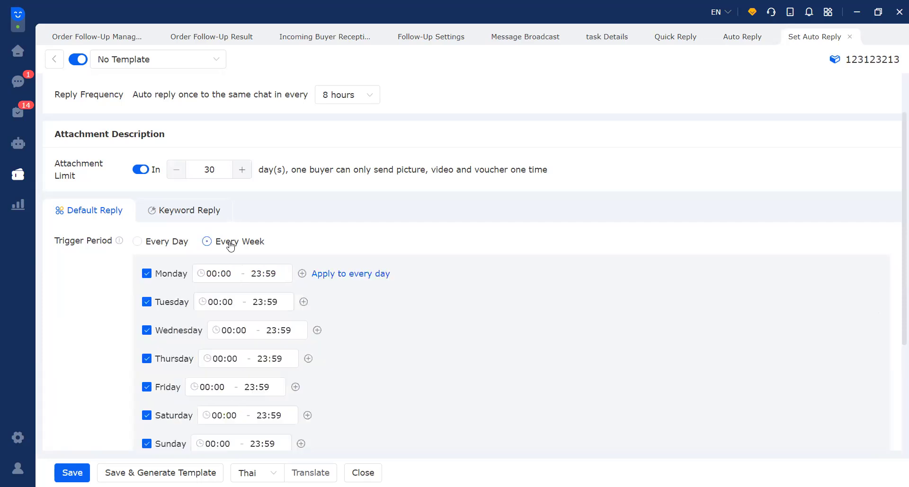
pyautogui.click(166, 244)
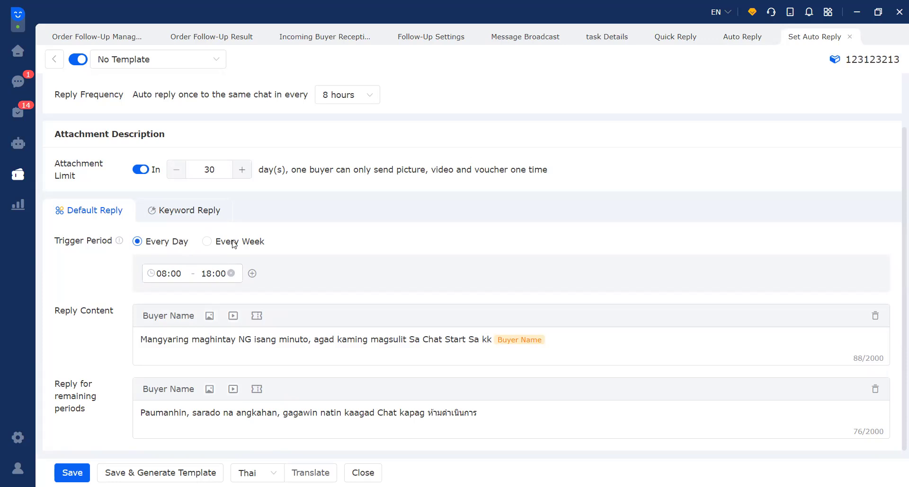
pyautogui.click(163, 273)
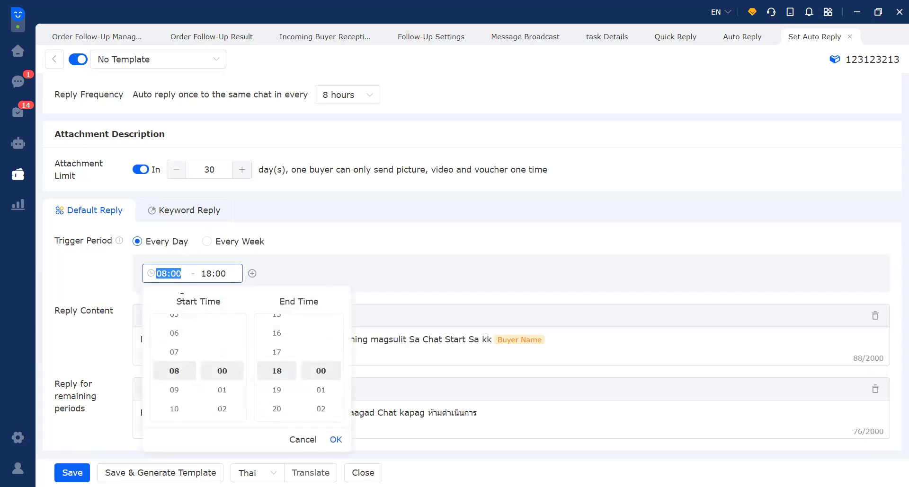
pyautogui.click(314, 274)
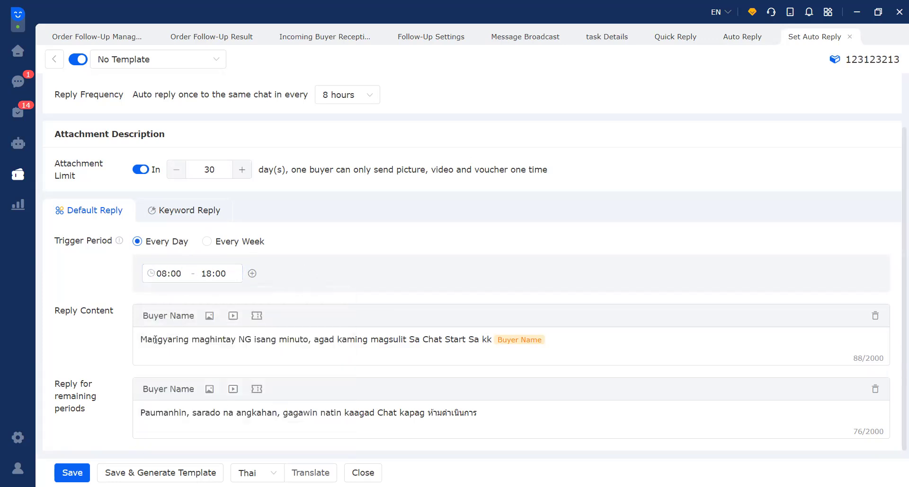
pyautogui.moveTo(141, 339); pyautogui.dragTo(560, 343)
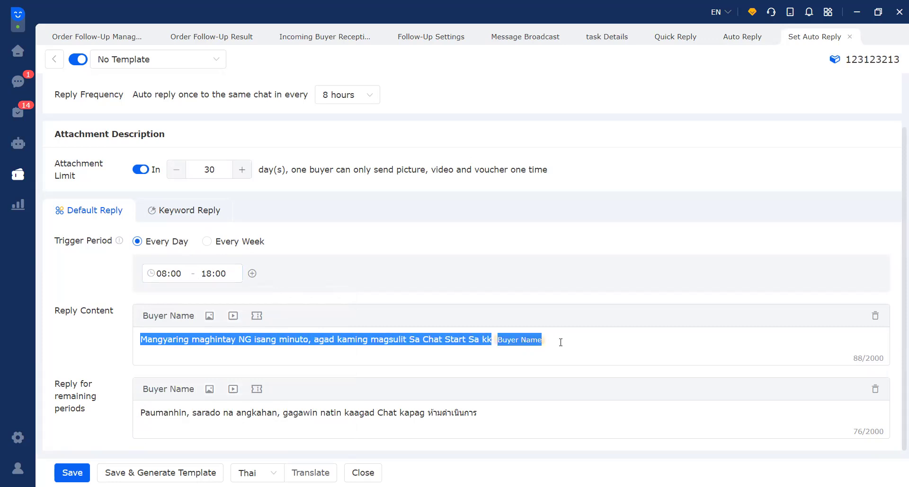
pyautogui.click(153, 356)
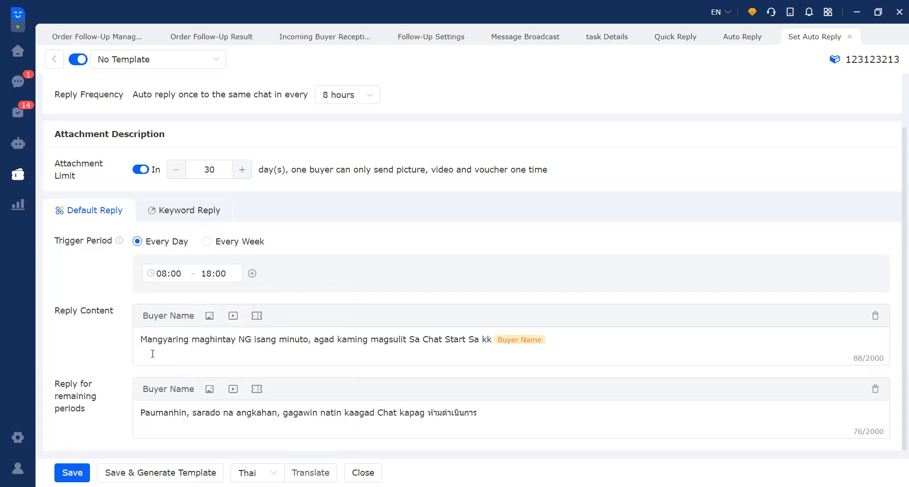
pyautogui.moveTo(140, 340); pyautogui.dragTo(555, 342)
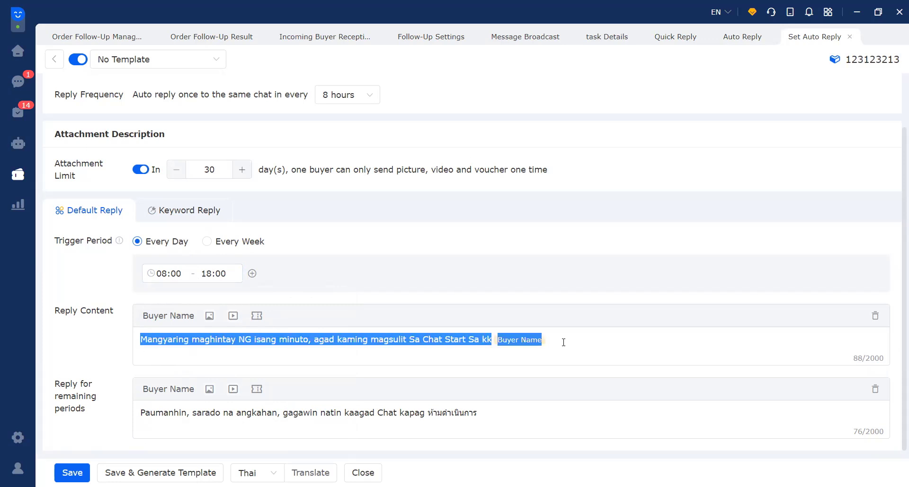
# Step: Clear the old default reply and insert the Buyer Name tag at its start
pyautogui.press('BackSpace')
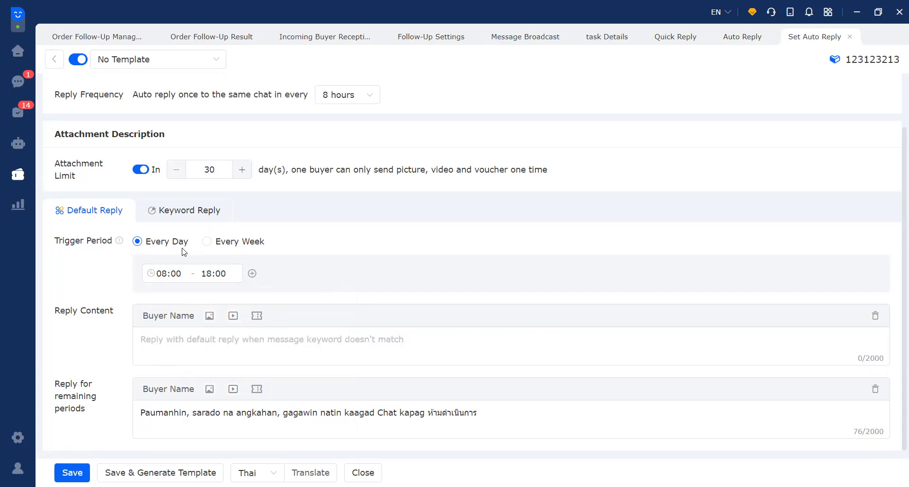
pyautogui.click(174, 278)
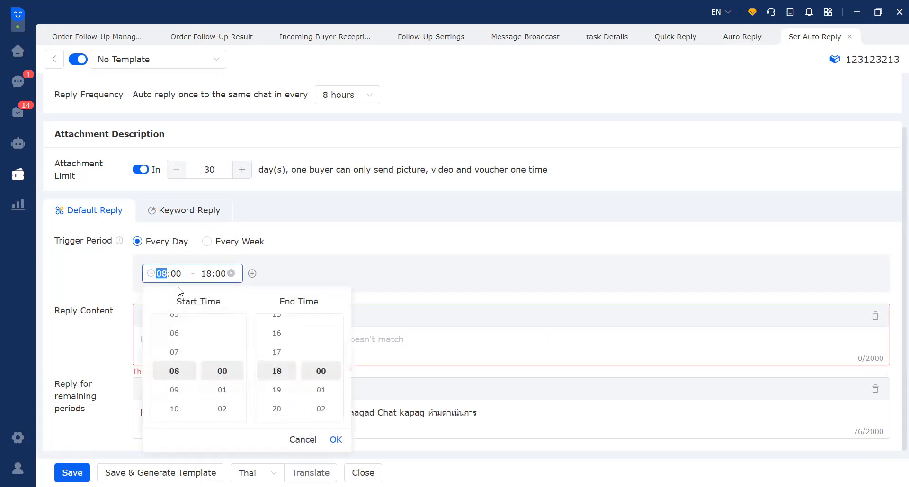
pyautogui.click(135, 354)
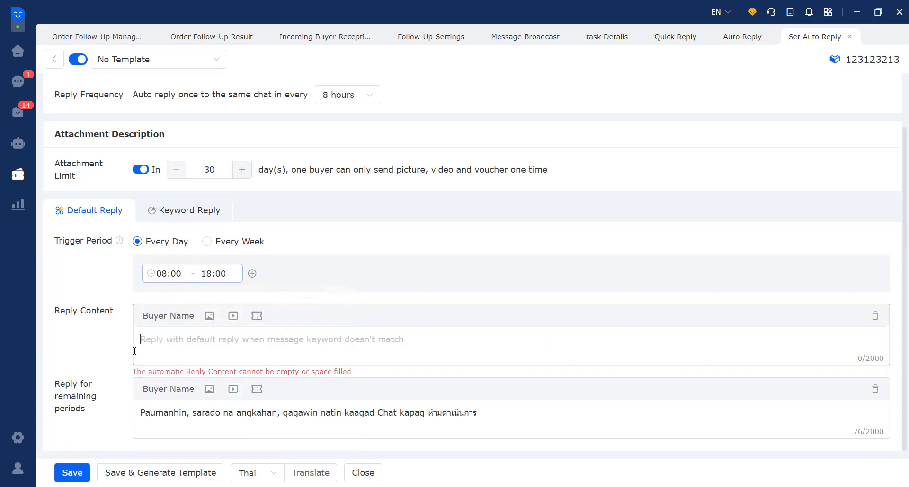
pyautogui.write('sorry,')
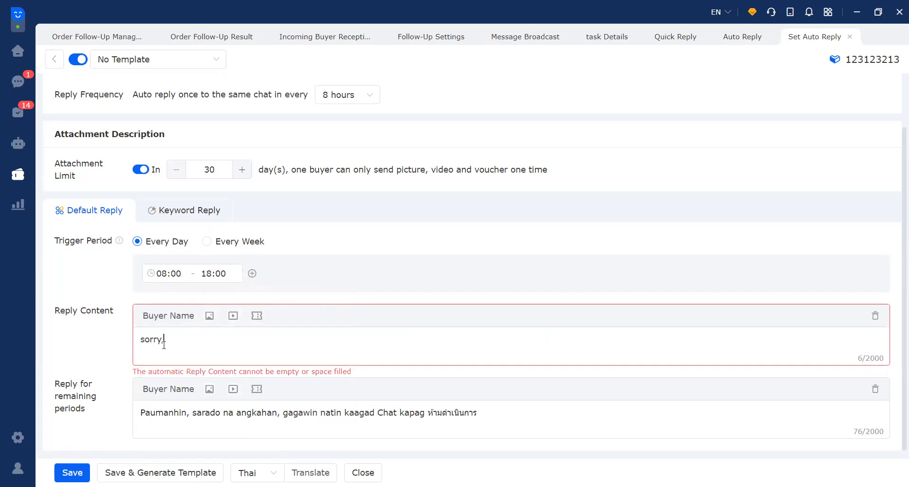
pyautogui.click(141, 340)
pyautogui.click(168, 315)
# Step: Follow the Buyer Name tag with ',the agent is busy now, we will reply to you asap!'
pyautogui.write('n')
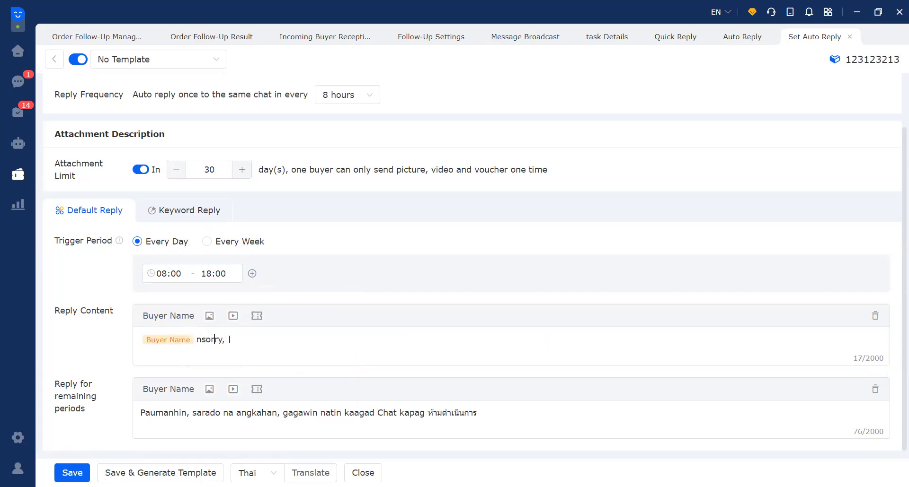
pyautogui.moveTo(229, 339); pyautogui.dragTo(174, 346)
pyautogui.click(233, 338)
pyautogui.press('BackSpace')
pyautogui.press('BackSpace')
pyautogui.press('BackSpace')
pyautogui.press('BackSpace')
pyautogui.press('BackSpace')
pyautogui.write(',')
pyautogui.write('the')
pyautogui.write(' agnet')
pyautogui.press('BackSpace')
pyautogui.press('BackSpace')
pyautogui.press('BackSpace')
pyautogui.write('ent is')
pyautogui.write(' buys')
pyautogui.press('BackSpace')
pyautogui.press('BackSpace')
pyautogui.write('sy now, we willre')
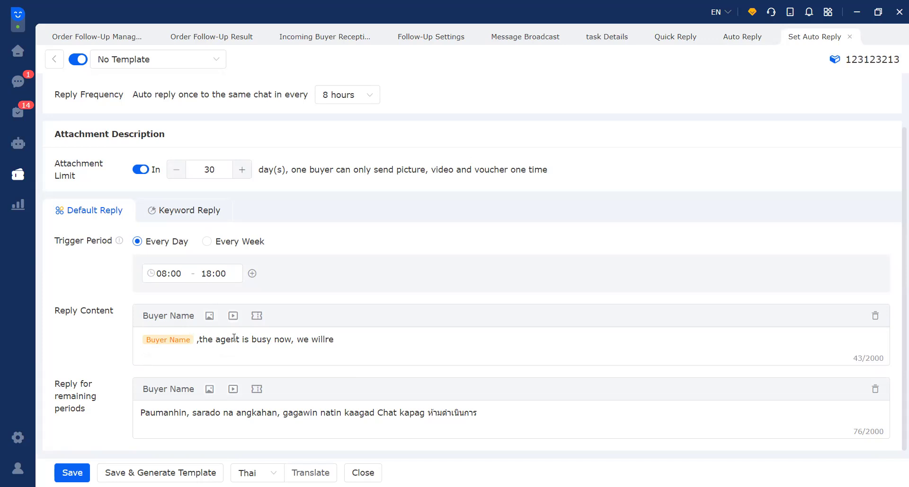
pyautogui.press('BackSpace')
pyautogui.press('BackSpace')
pyautogui.write(' reply to you asap!')
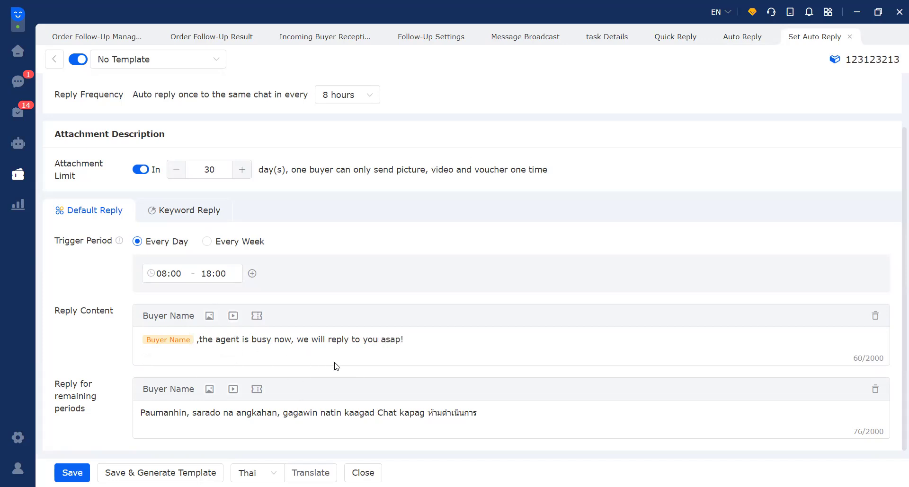
pyautogui.scroll(2, 395, 284)
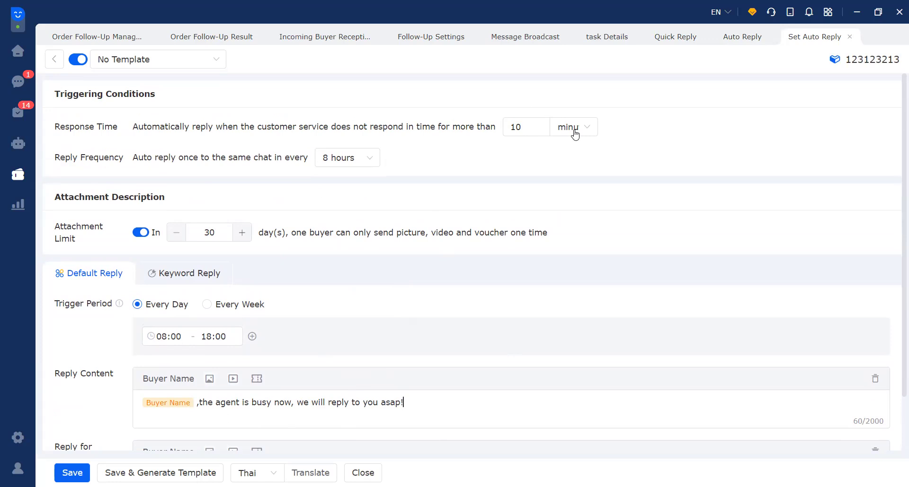
# Step: Delete the old remaining-periods reply, type 'sorry' and add a Buyer Name tag
pyautogui.click(139, 407)
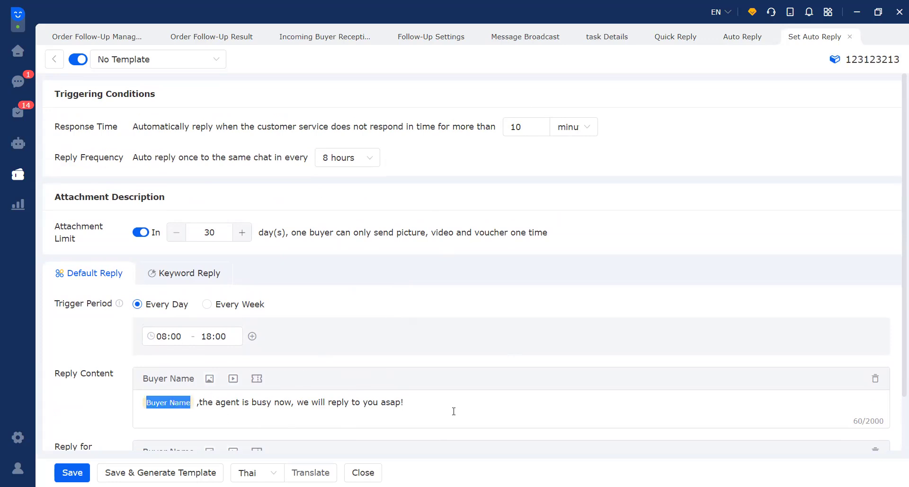
pyautogui.moveTo(402, 402); pyautogui.dragTo(137, 387)
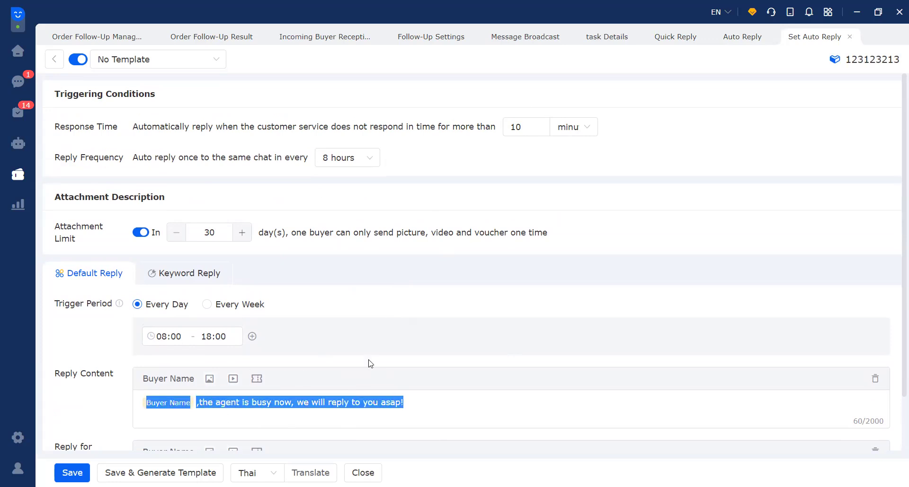
pyautogui.scroll(-1, 367, 360)
pyautogui.click(196, 359)
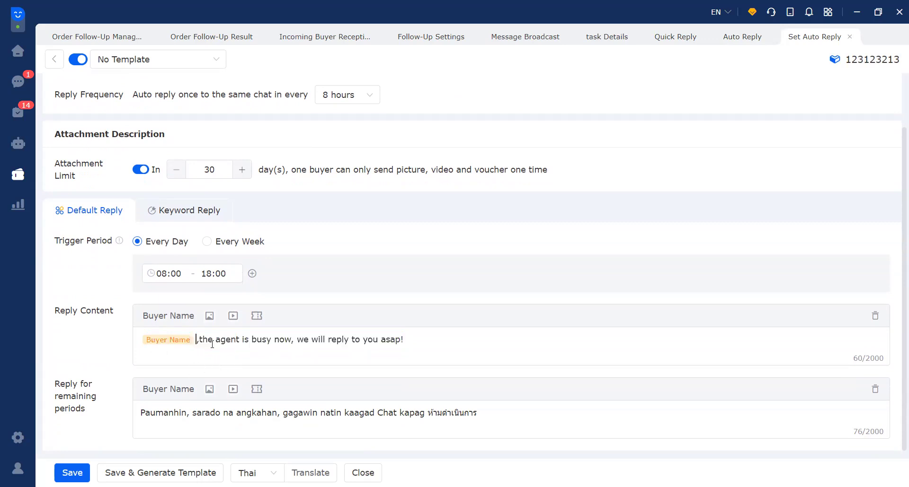
pyautogui.moveTo(144, 413); pyautogui.dragTo(591, 420)
pyautogui.press('BackSpace')
pyautogui.write('sorry!')
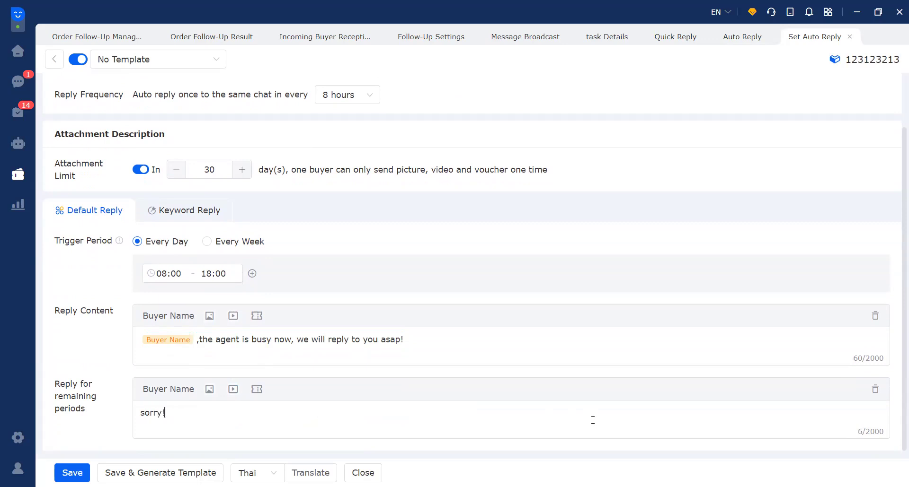
pyautogui.click(161, 389)
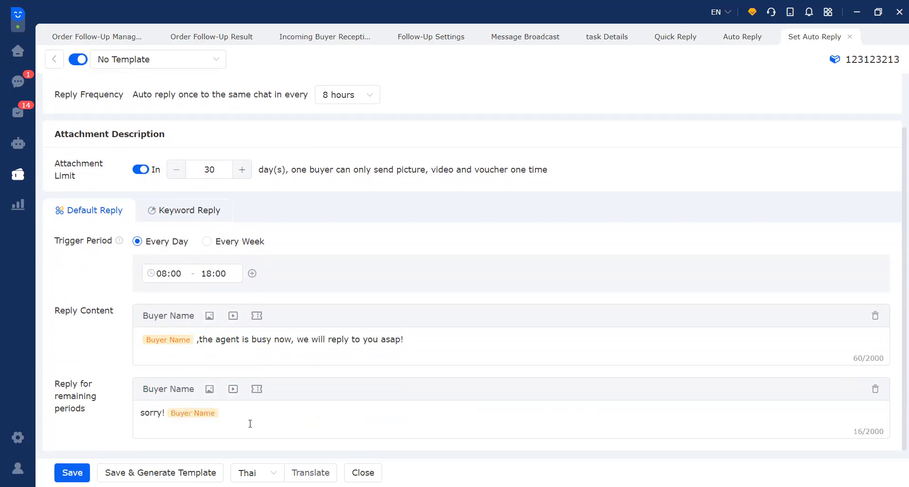
# Step: Continue the reply with ',our agent is not online, and we will reply to you once online'
pyautogui.write(',our agent is not online, and we wi')
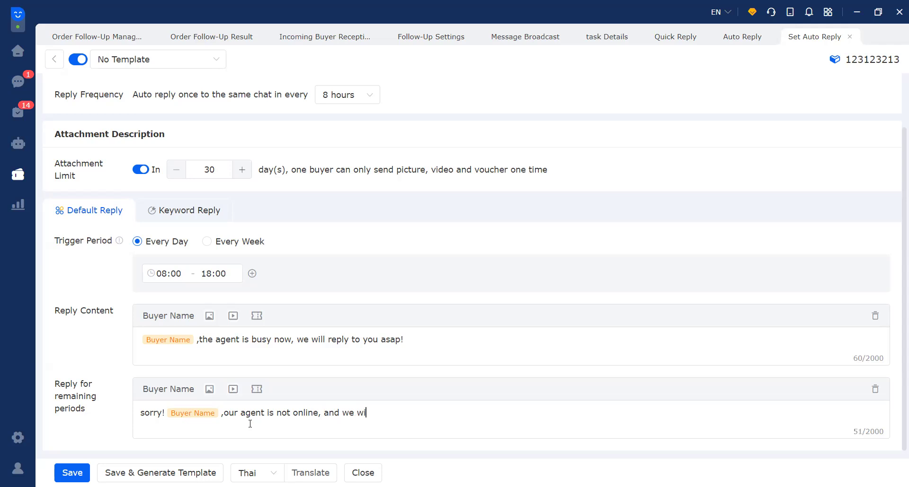
pyautogui.write('ll reply to you once online!')
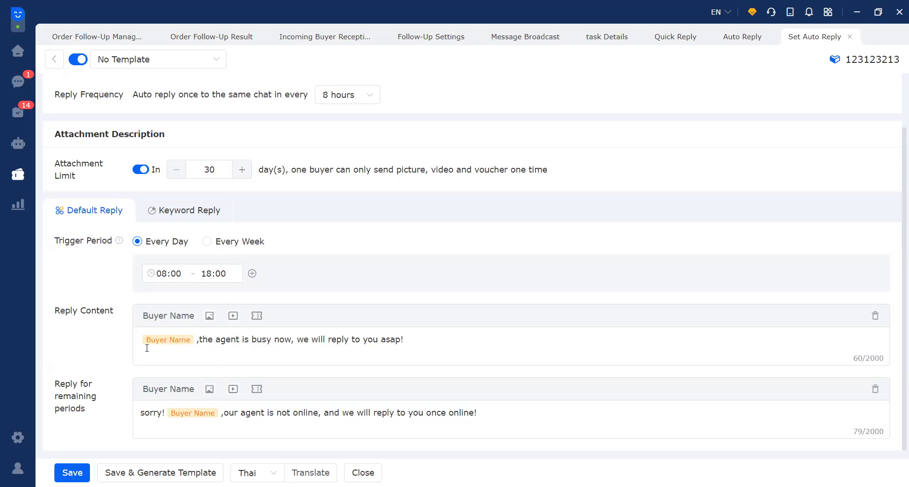
# Step: Highlight the default and remaining-periods replies to check their wording
pyautogui.moveTo(140, 341); pyautogui.dragTo(439, 341)
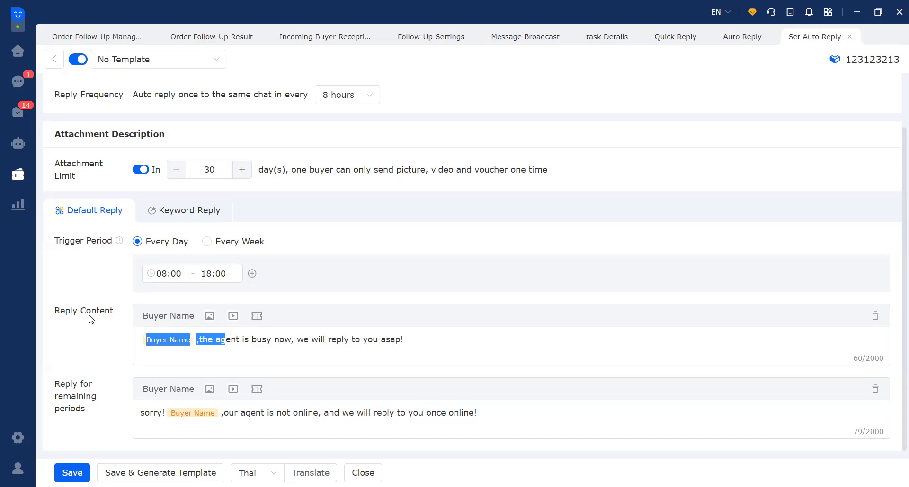
pyautogui.click(414, 339)
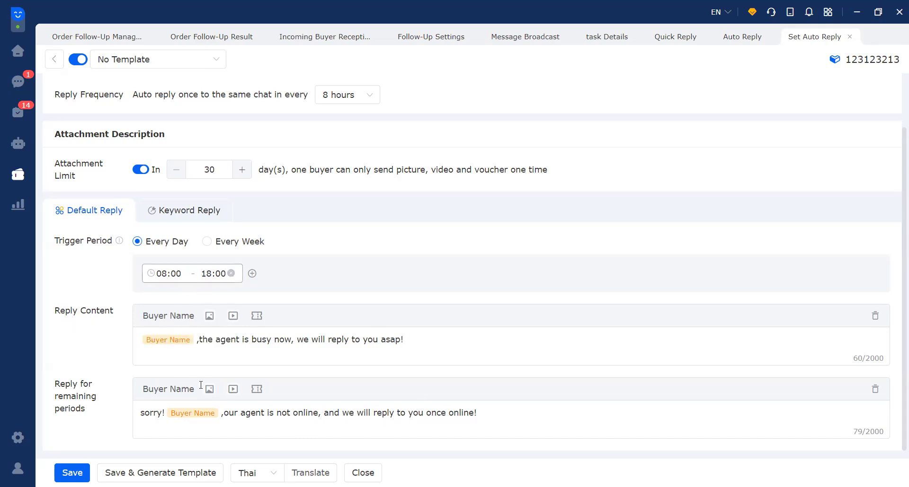
pyautogui.moveTo(139, 414); pyautogui.dragTo(486, 422)
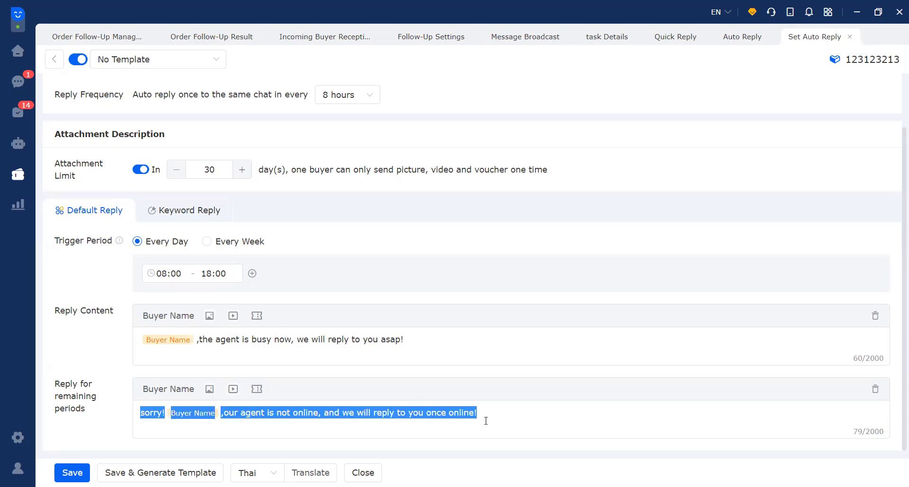
pyautogui.click(487, 421)
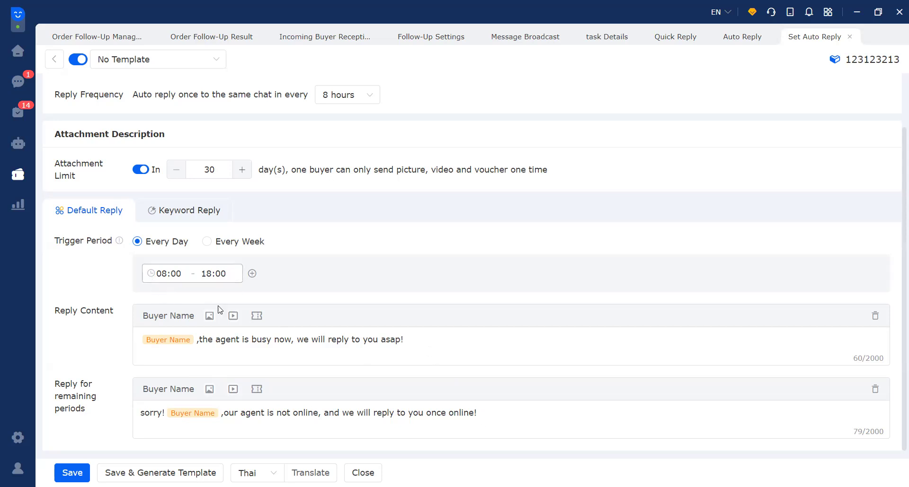
# Step: Translate both auto replies into Thai and check the translated text
pyautogui.moveTo(478, 414); pyautogui.dragTo(147, 407)
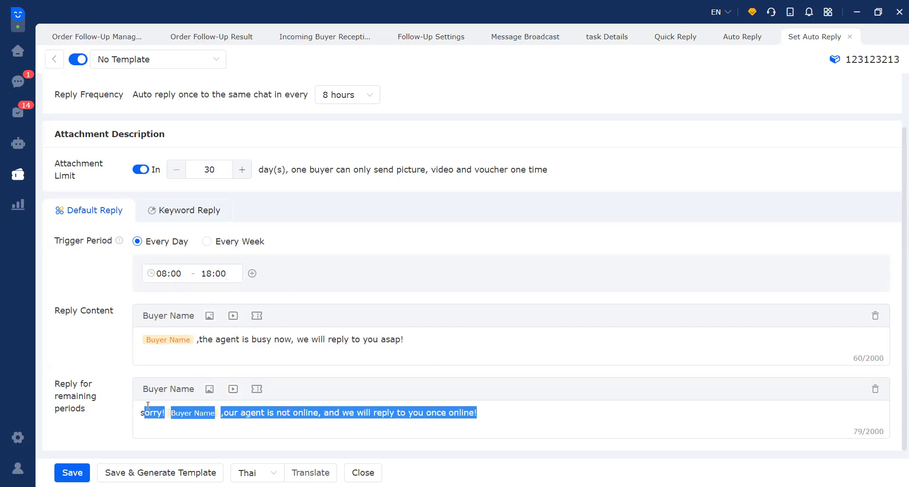
pyautogui.click(558, 419)
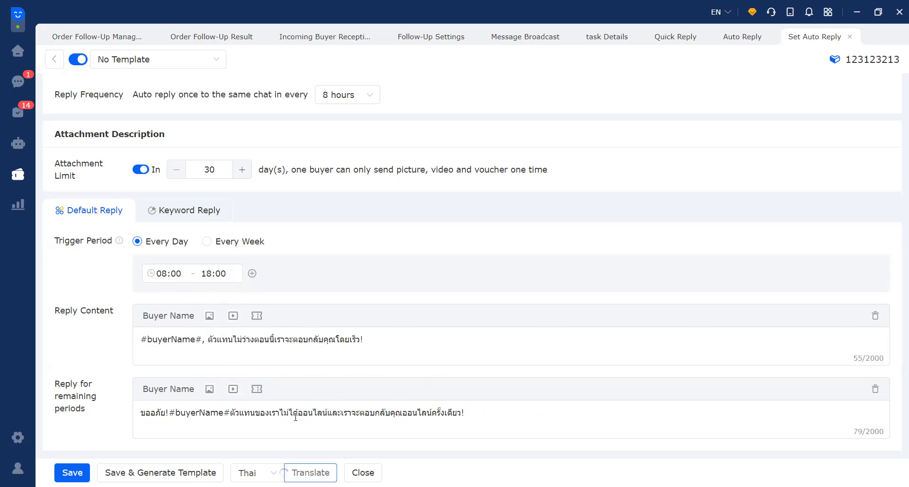
pyautogui.moveTo(202, 339); pyautogui.dragTo(382, 330)
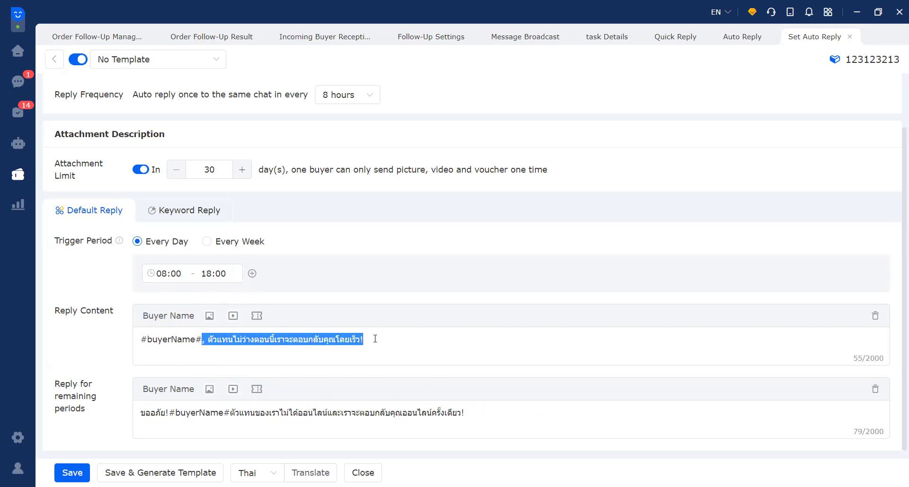
pyautogui.click(374, 339)
# Step: Save the Thai auto replies, then reopen the Thailand store's auto-reply settings
pyautogui.click(72, 472)
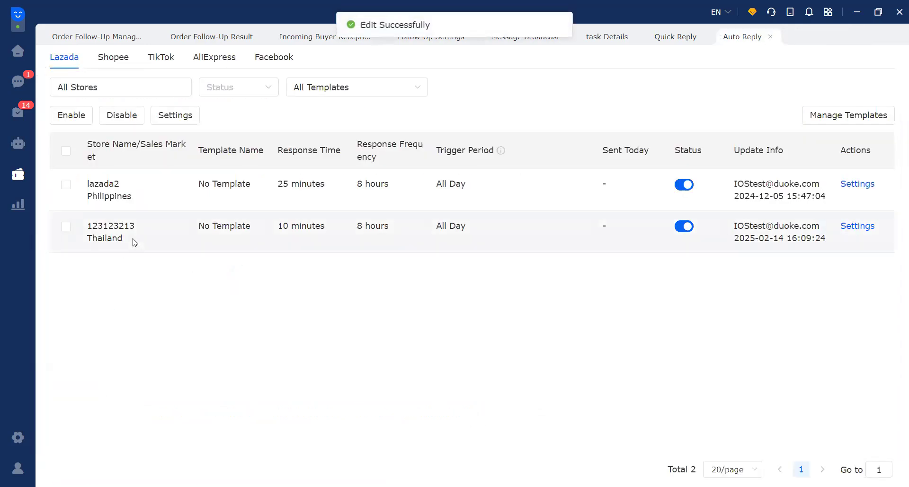
pyautogui.moveTo(278, 226); pyautogui.dragTo(509, 230)
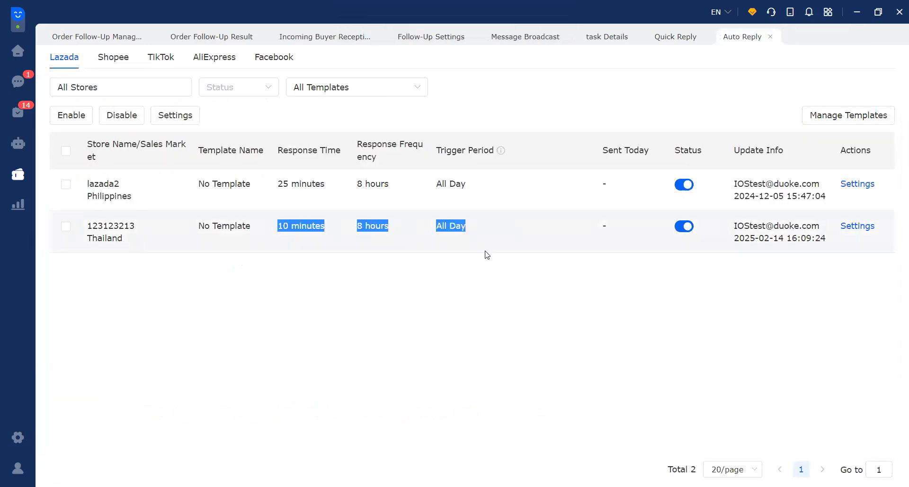
pyautogui.click(466, 242)
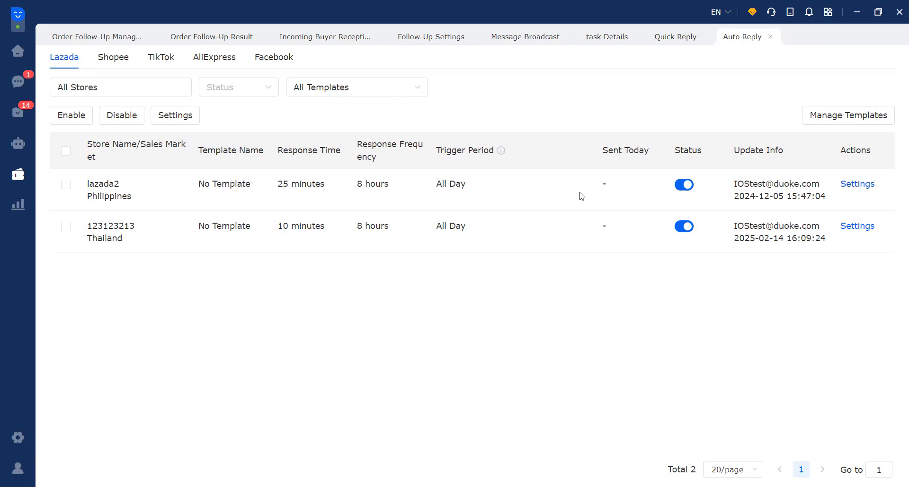
pyautogui.click(857, 226)
# Step: Add a 00:00–23:59 trigger period beside the Thailand store's existing 08:00–18:00 period
pyautogui.scroll(-1, 90, 361)
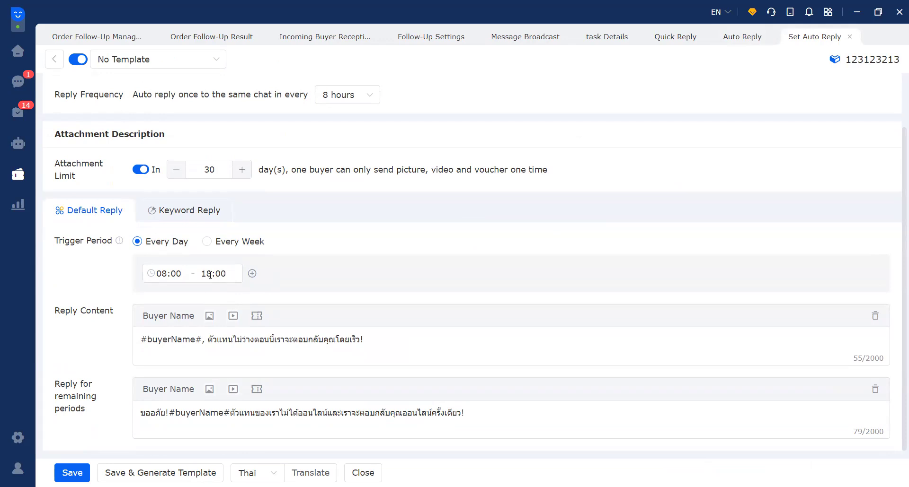
pyautogui.click(252, 274)
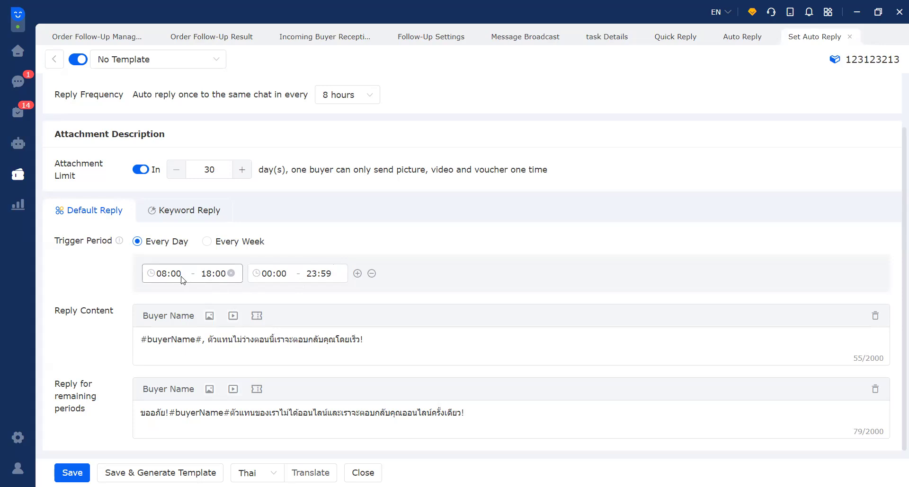
# Step: Set the first daily trigger period to 08:00–12:00
pyautogui.click(211, 273)
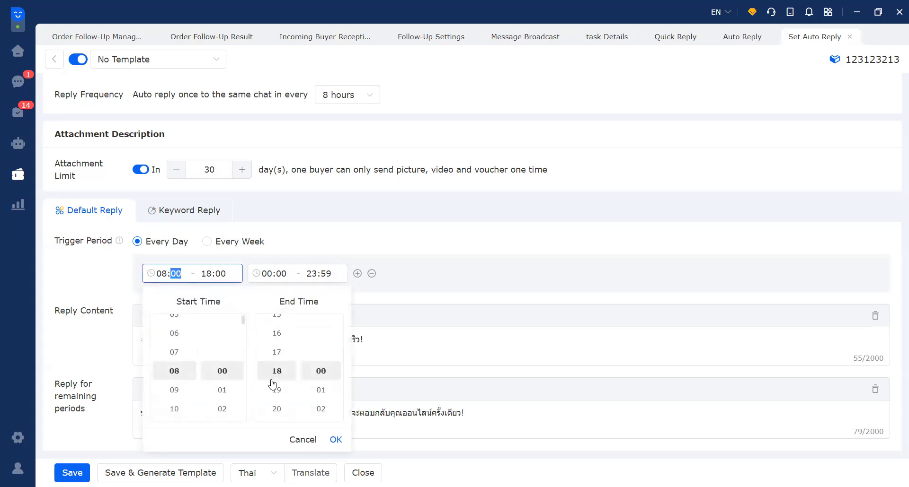
pyautogui.scroll(9, 279, 370)
pyautogui.scroll(-3, 281, 370)
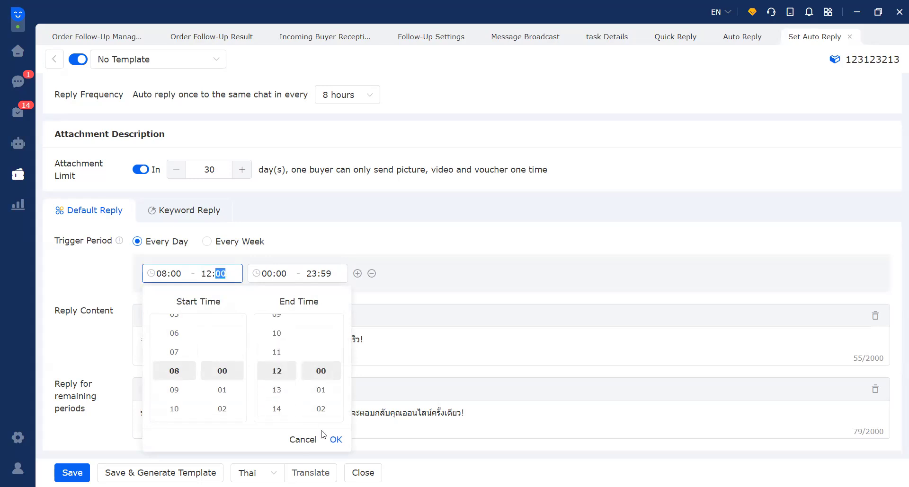
pyautogui.click(336, 440)
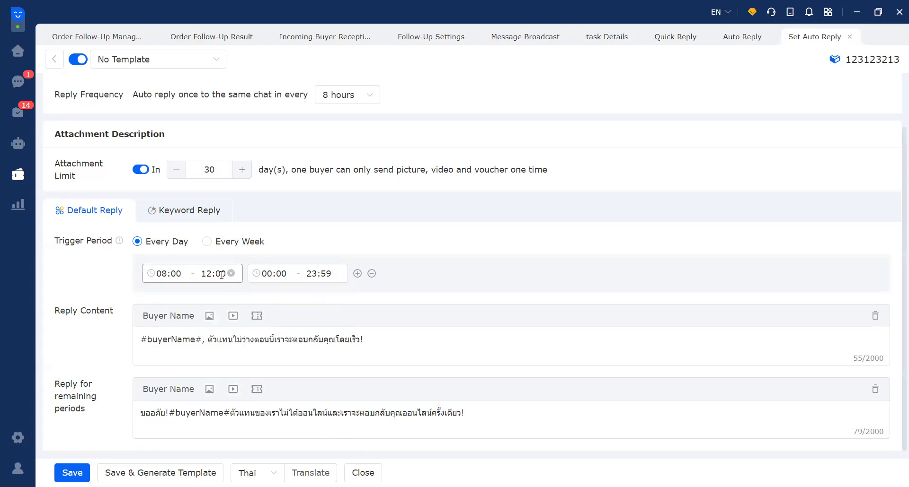
# Step: Set the second trigger period to 13:00–18:59 and save the auto-reply settings
pyautogui.click(282, 274)
pyautogui.scroll(-7, 285, 393)
pyautogui.scroll(-3, 287, 394)
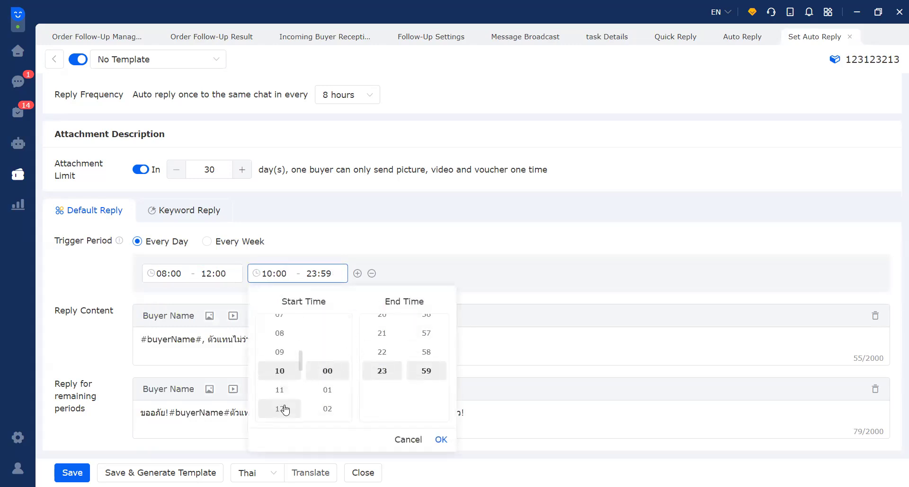
pyautogui.scroll(-3, 285, 410)
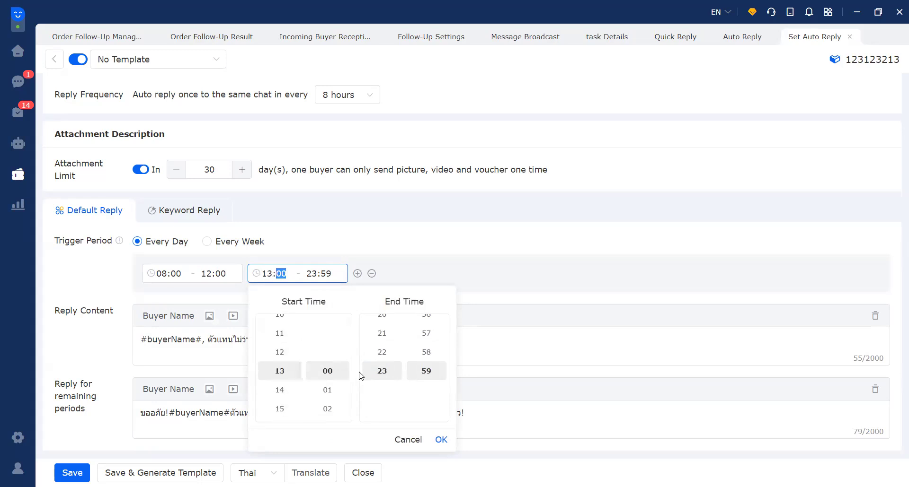
pyautogui.scroll(6, 381, 374)
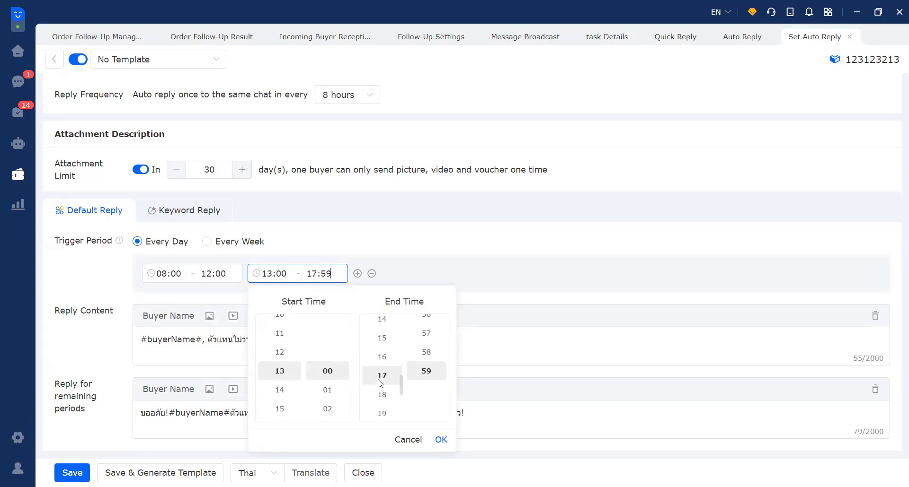
pyautogui.click(383, 388)
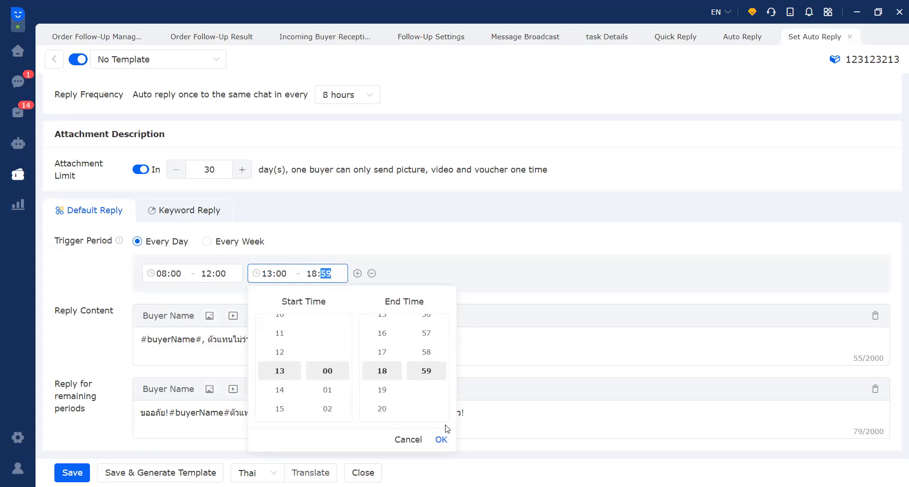
pyautogui.click(441, 439)
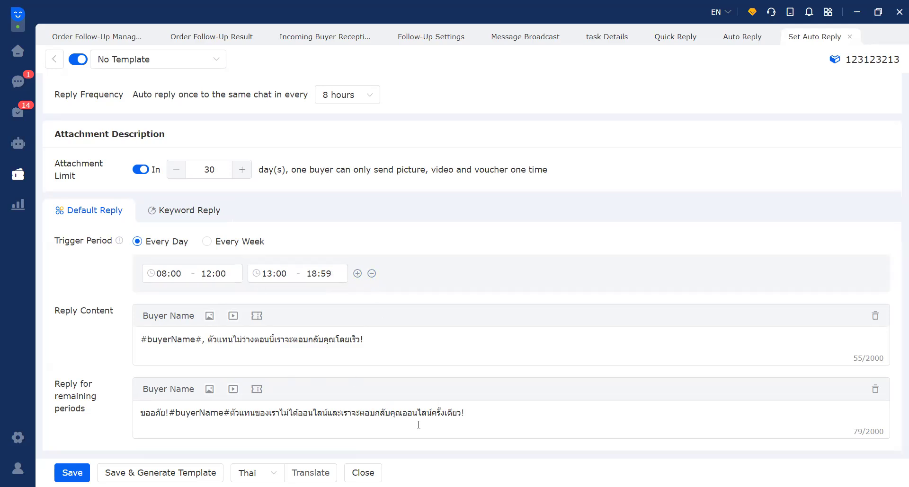
pyautogui.click(72, 472)
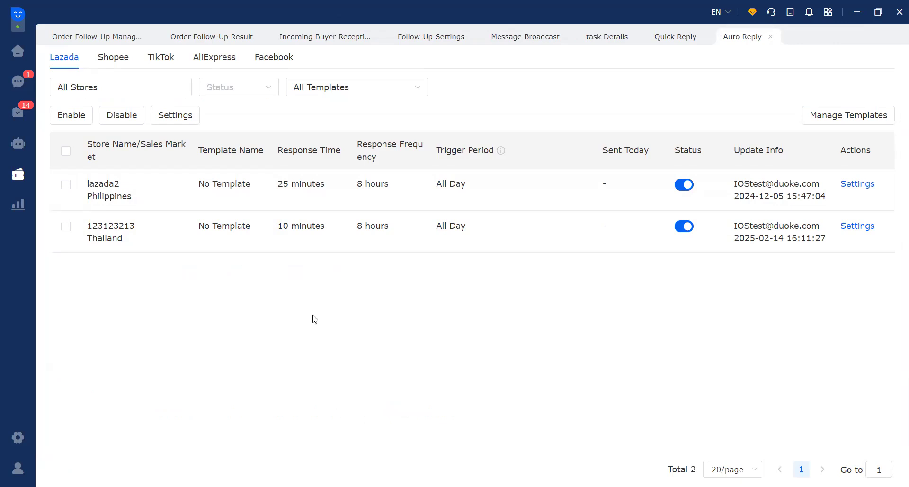
# Step: Go to Reply Review and open the review reply strategy for store lazada2
pyautogui.click(19, 179)
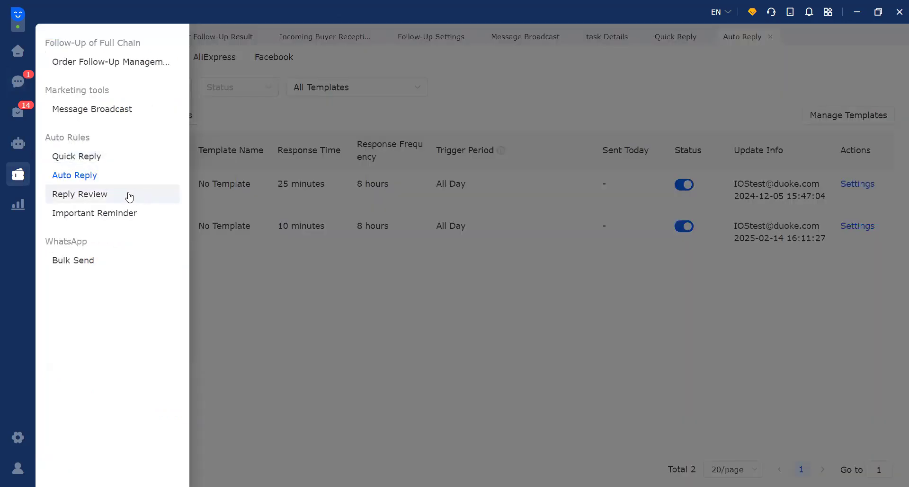
pyautogui.click(112, 196)
pyautogui.click(23, 182)
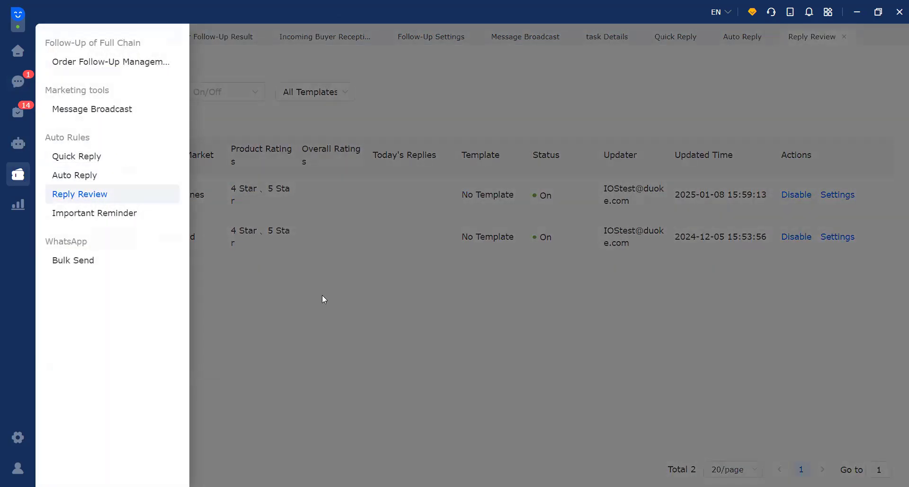
pyautogui.click(286, 299)
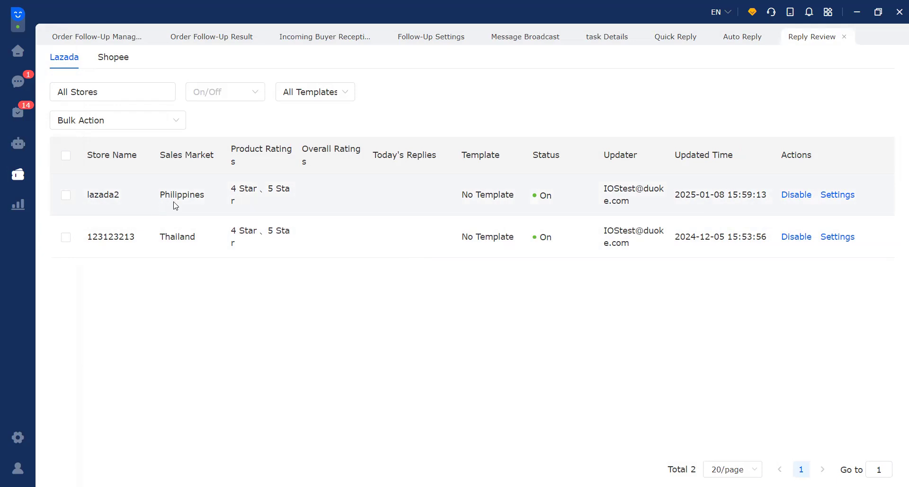
pyautogui.click(842, 199)
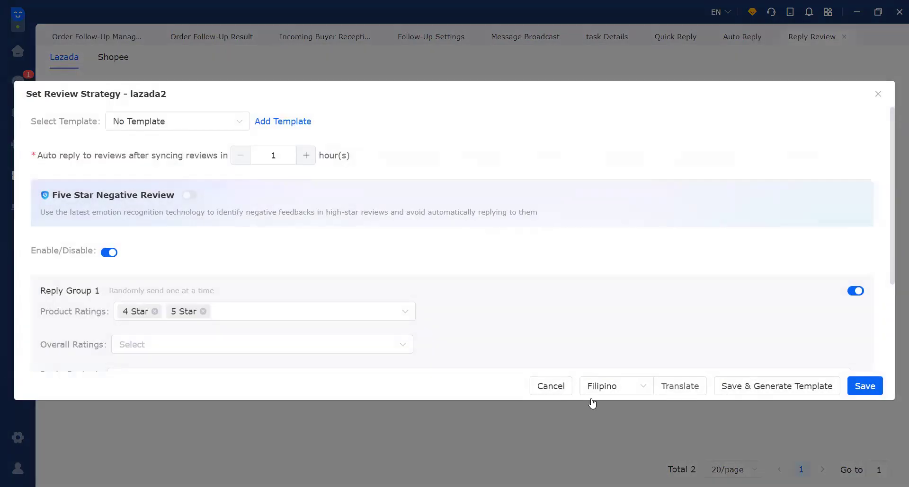
pyautogui.scroll(-1, 252, 248)
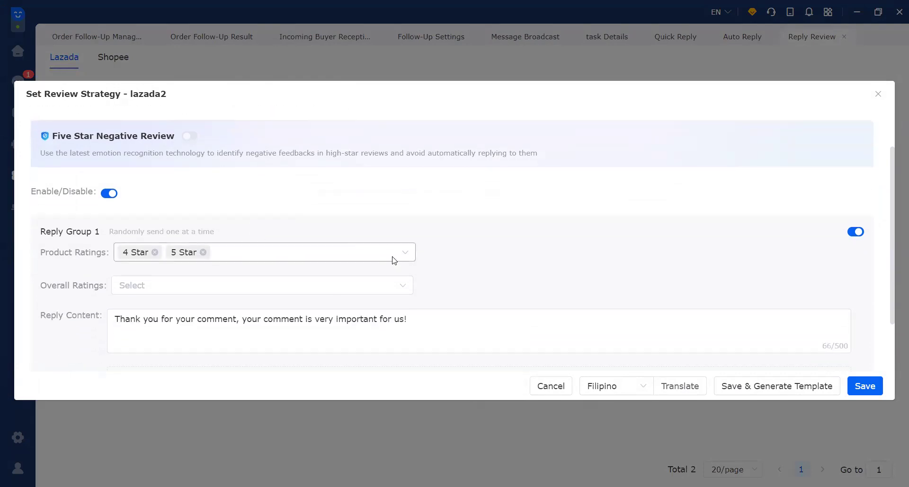
pyautogui.click(378, 255)
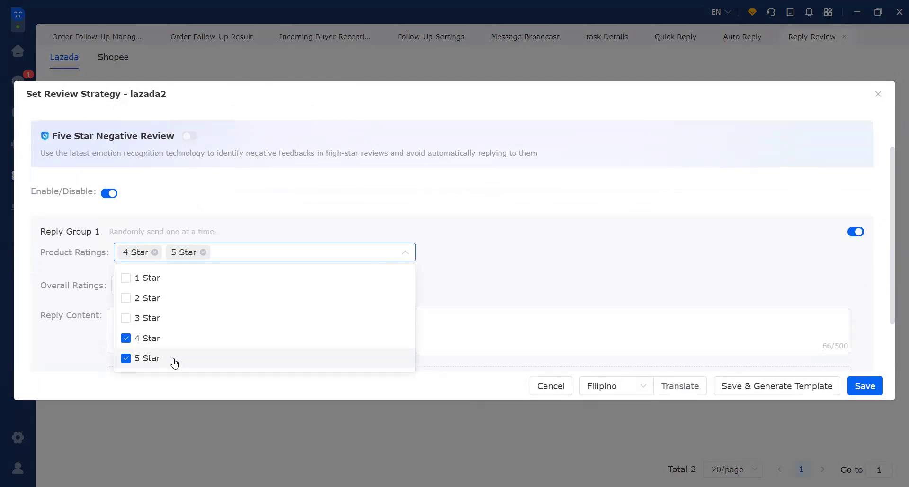
pyautogui.click(489, 282)
pyautogui.click(134, 323)
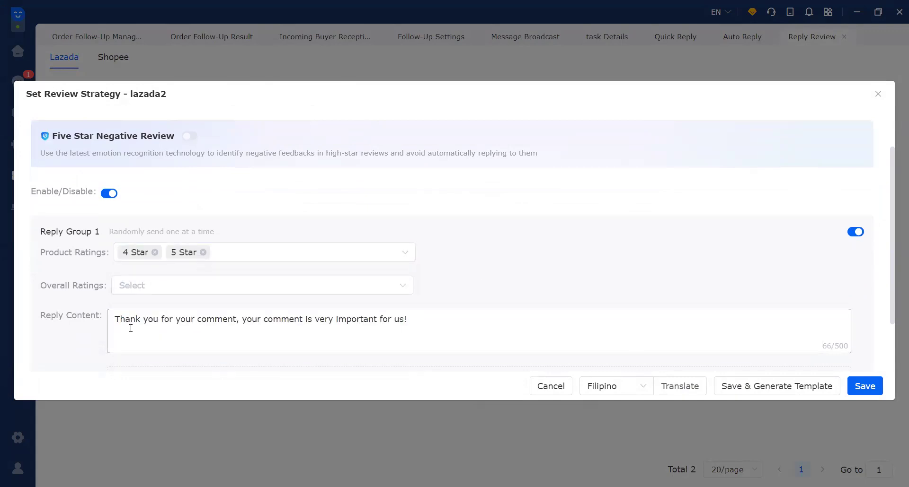
pyautogui.moveTo(116, 316); pyautogui.dragTo(437, 317)
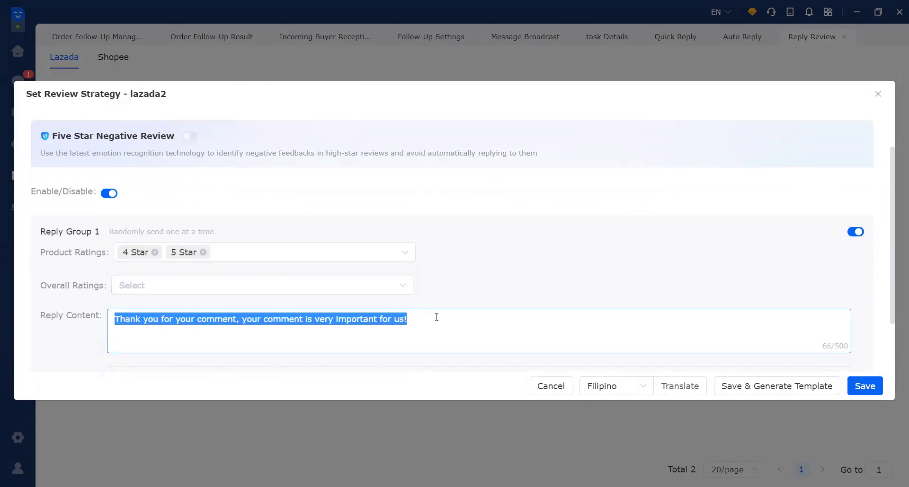
pyautogui.click(258, 325)
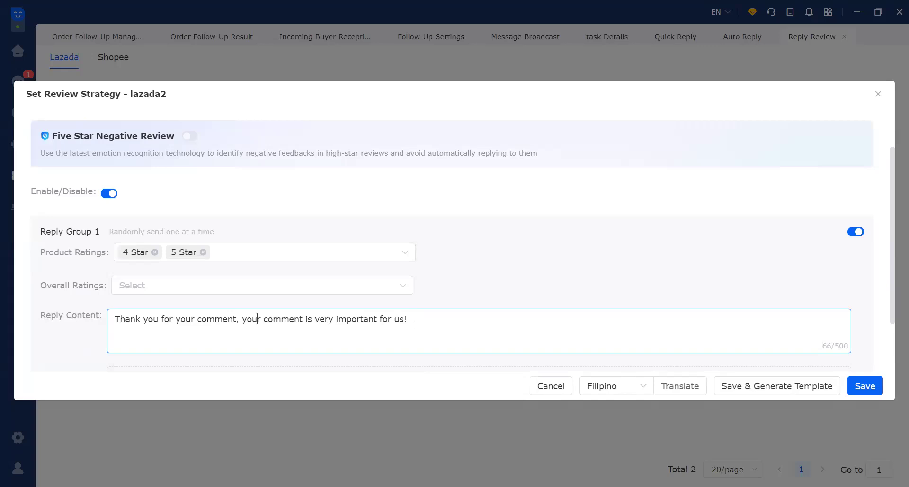
pyautogui.scroll(-2, 412, 325)
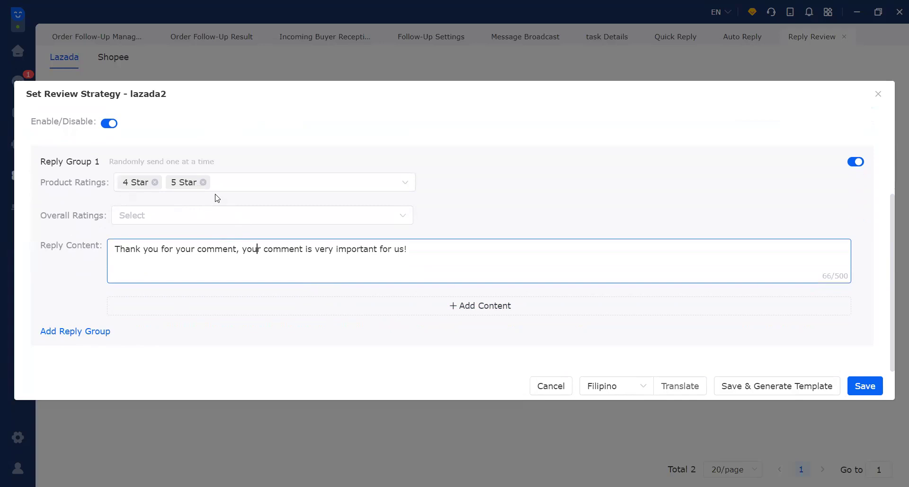
pyautogui.click(462, 313)
pyautogui.scroll(-1, 310, 306)
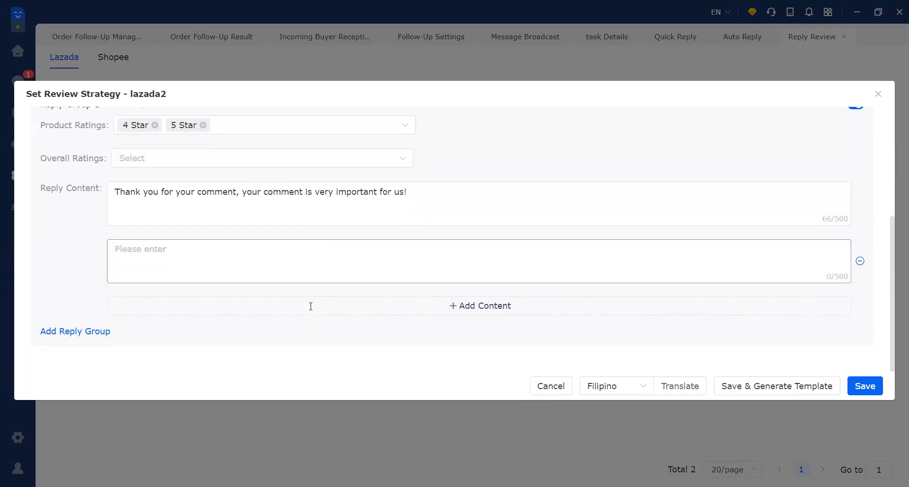
pyautogui.click(860, 262)
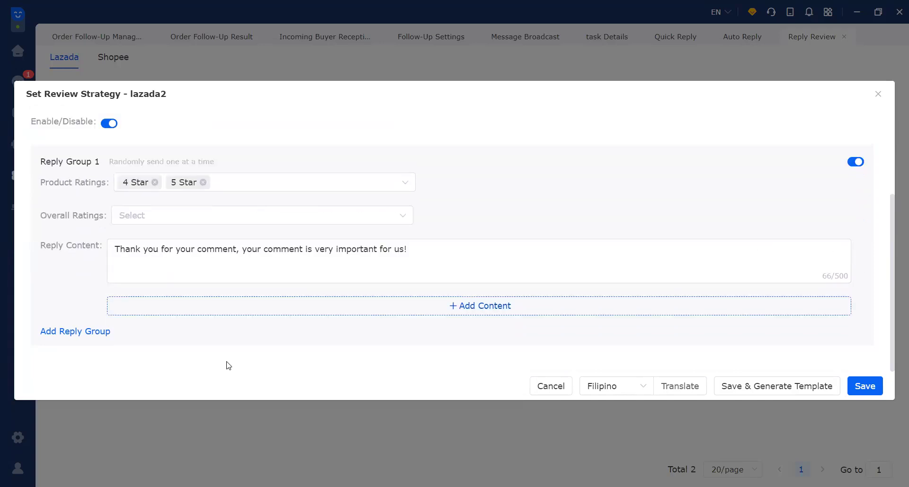
# Step: Add Reply Group 2 covering 1, 2 and 3 Star product ratings
pyautogui.click(90, 339)
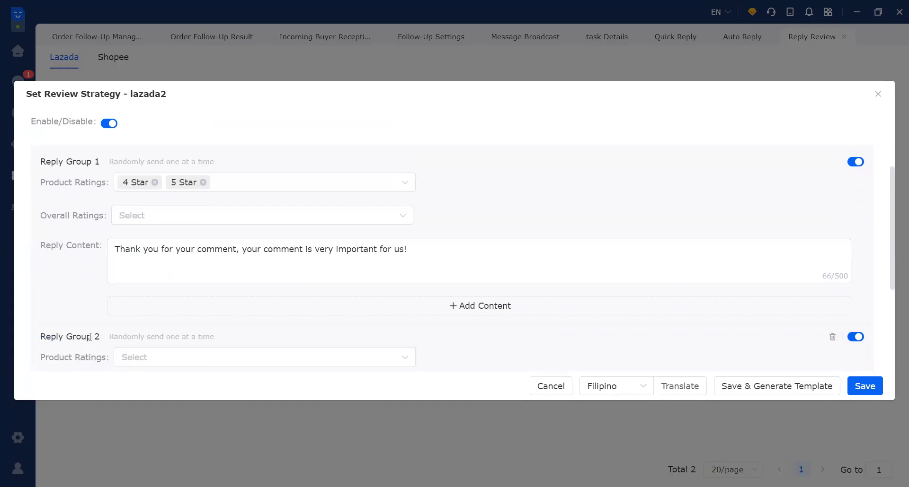
pyautogui.scroll(-3, 156, 307)
pyautogui.click(405, 184)
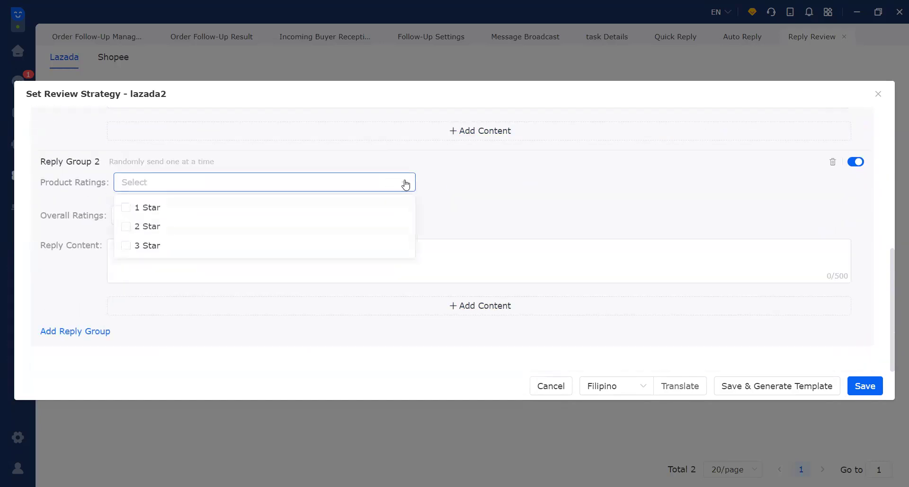
pyautogui.click(189, 227)
pyautogui.click(189, 210)
pyautogui.click(185, 247)
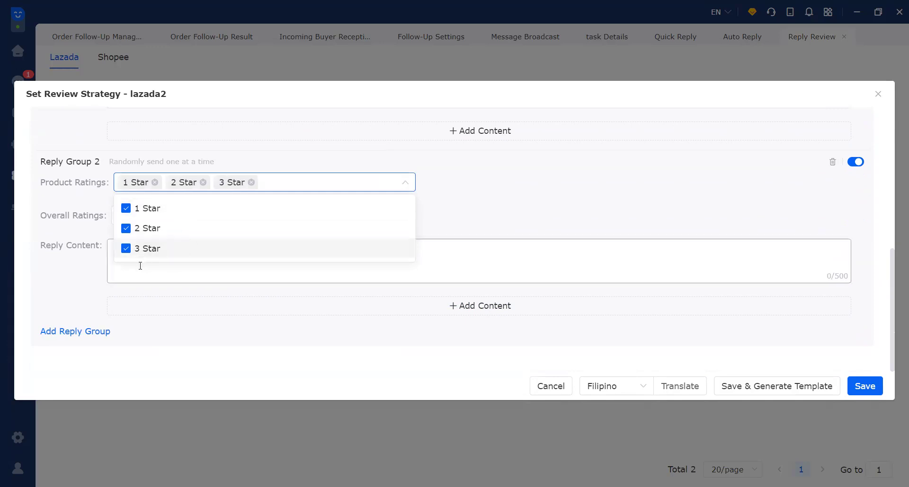
# Step: Enter 'sorry.....' as Reply Group 2's reply content
pyautogui.click(136, 264)
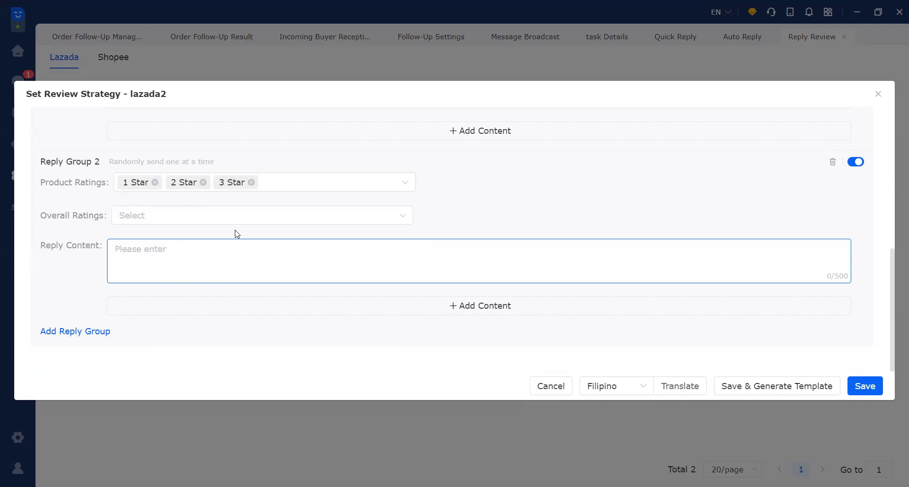
pyautogui.write('sorry.....')
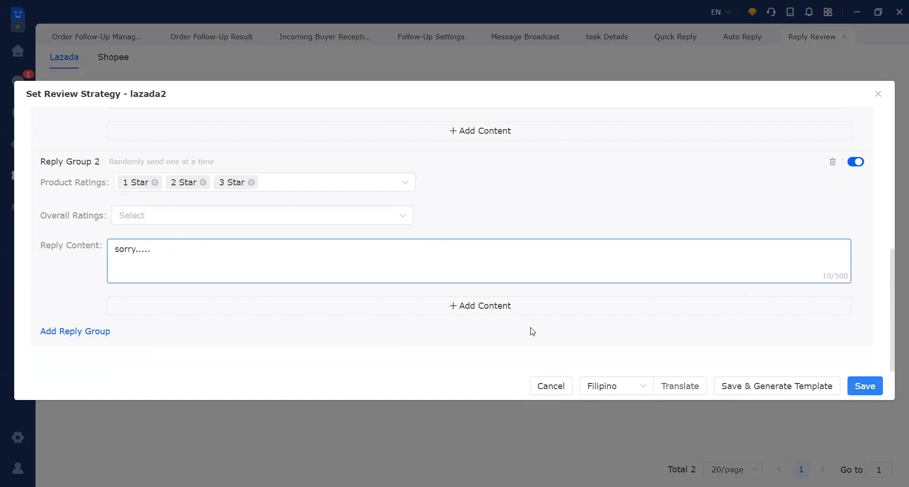
pyautogui.scroll(5, 376, 292)
pyautogui.scroll(-2, 204, 214)
pyautogui.scroll(1, 203, 210)
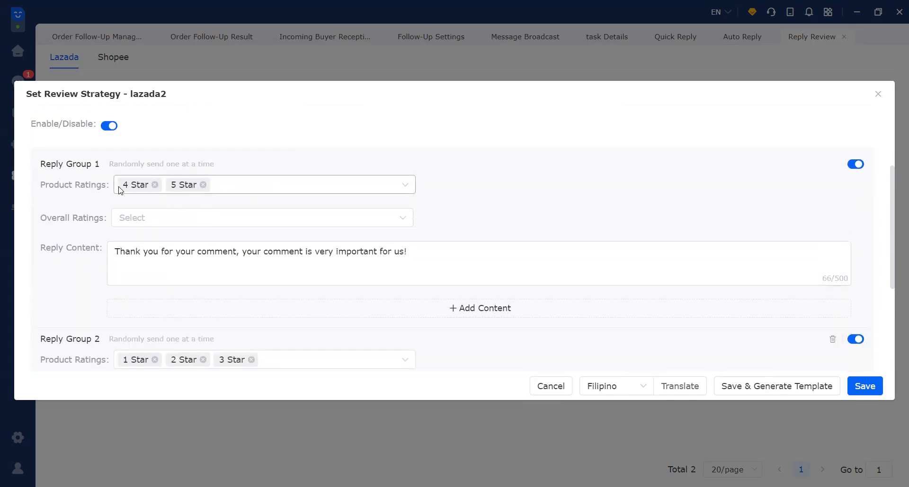
pyautogui.scroll(-2, 121, 189)
pyautogui.scroll(-1, 155, 258)
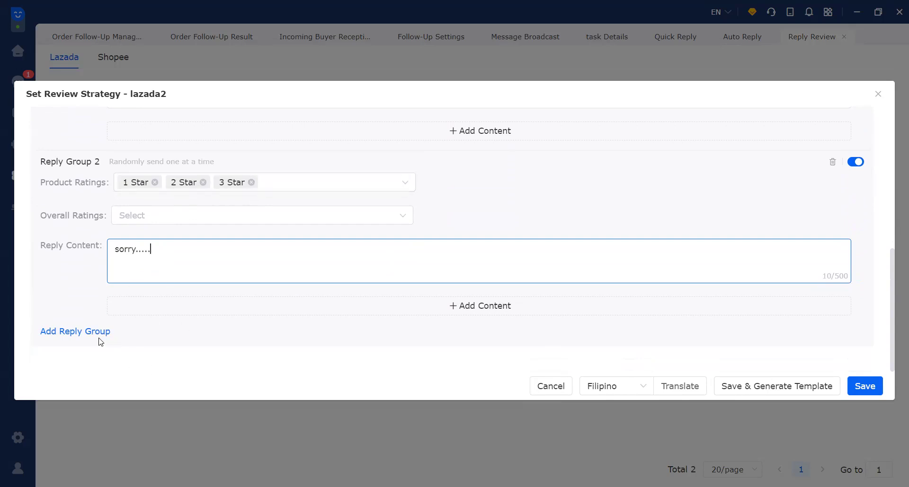
# Step: Add Reply Group 3 to the lazada2 review strategy
pyautogui.click(87, 334)
pyautogui.click(218, 362)
pyautogui.scroll(-2, 274, 327)
pyautogui.click(483, 258)
pyautogui.scroll(2, 359, 255)
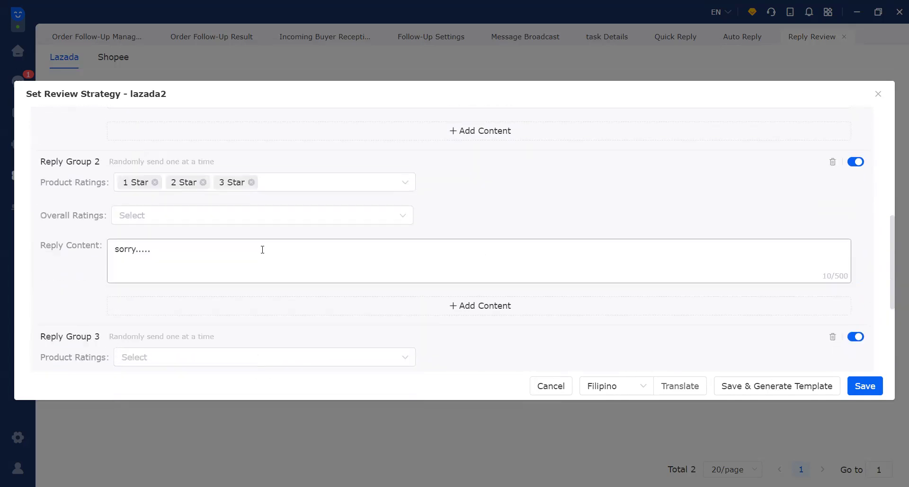
# Step: Narrow Reply Group 2's ratings to 1 Star and 2 Star only
pyautogui.click(404, 182)
pyautogui.click(356, 184)
pyautogui.click(214, 210)
pyautogui.click(199, 229)
pyautogui.click(46, 284)
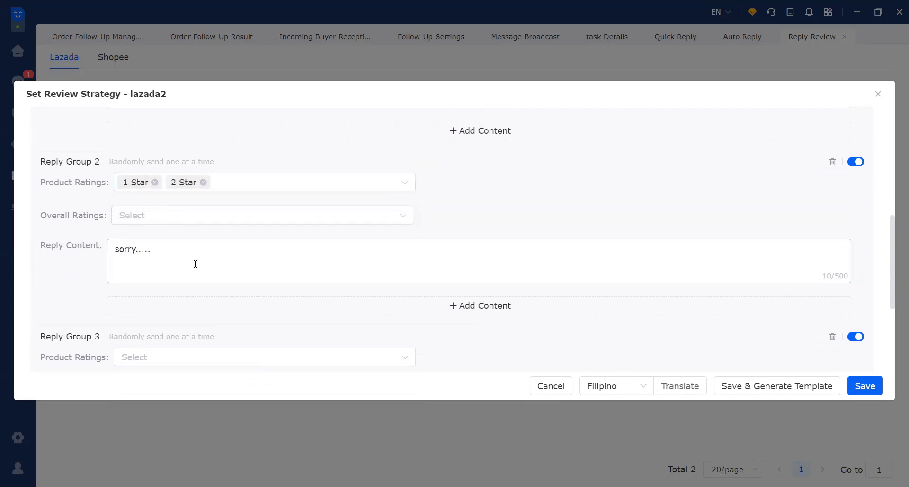
# Step: Assign 3 Star reviews to Reply Group 3 and close the strategy dialog
pyautogui.scroll(-3, 298, 263)
pyautogui.click(389, 244)
pyautogui.click(178, 270)
pyautogui.click(542, 240)
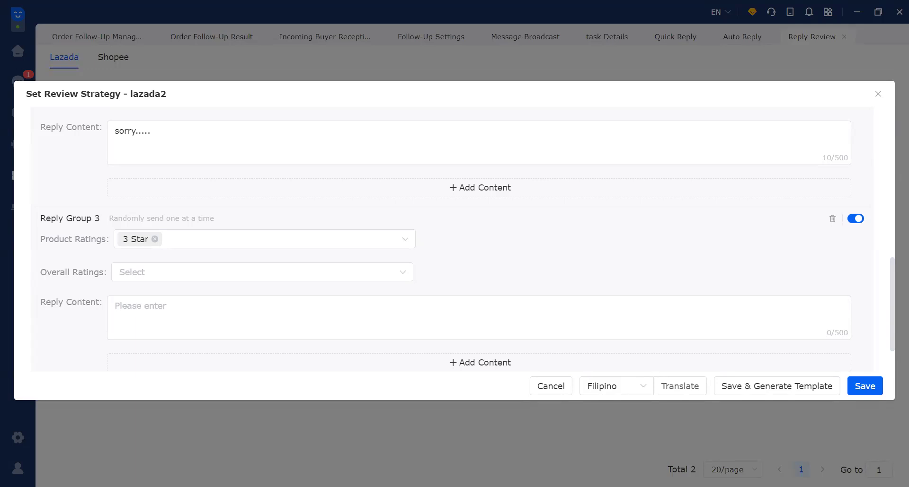
pyautogui.scroll(-2, 603, 281)
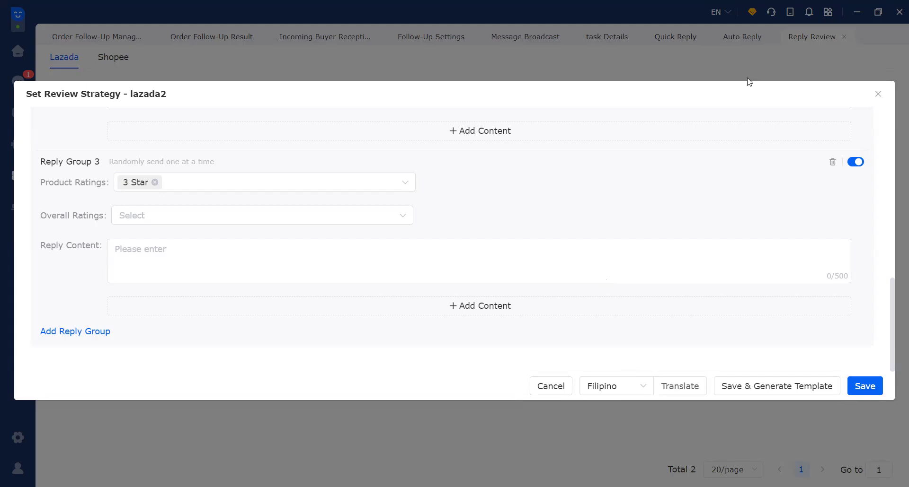
pyautogui.click(877, 97)
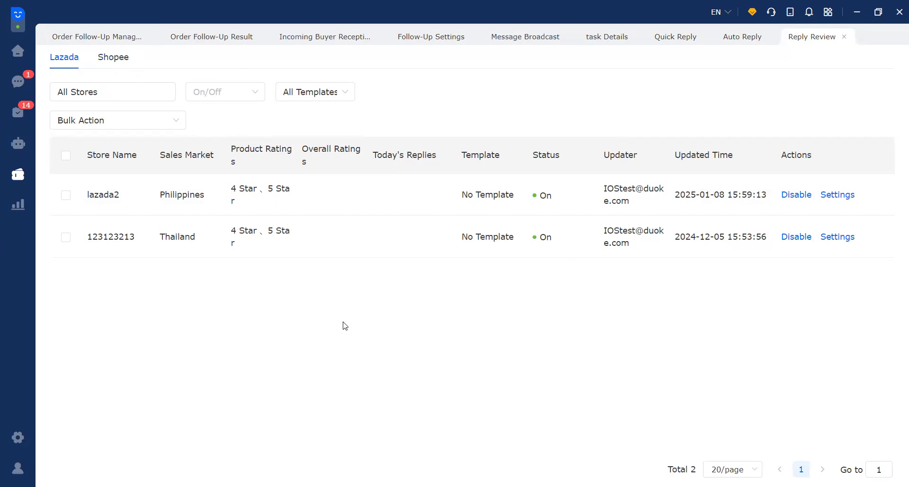
# Step: Show the Marketing/Tools list with Message Broadcast, Quick Reply, Auto Reply and Reply Review
pyautogui.click(18, 174)
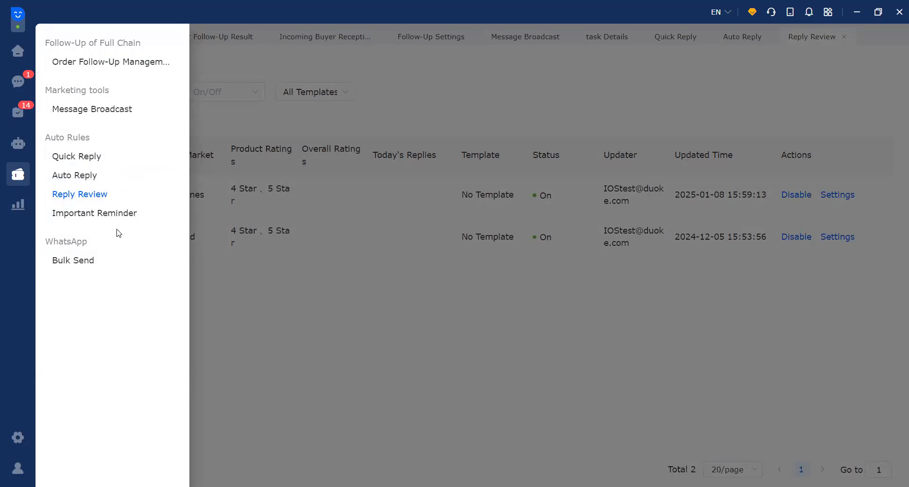
# Step: Go to Customer Service Management to view the three staff accounts and their roles
pyautogui.click(323, 352)
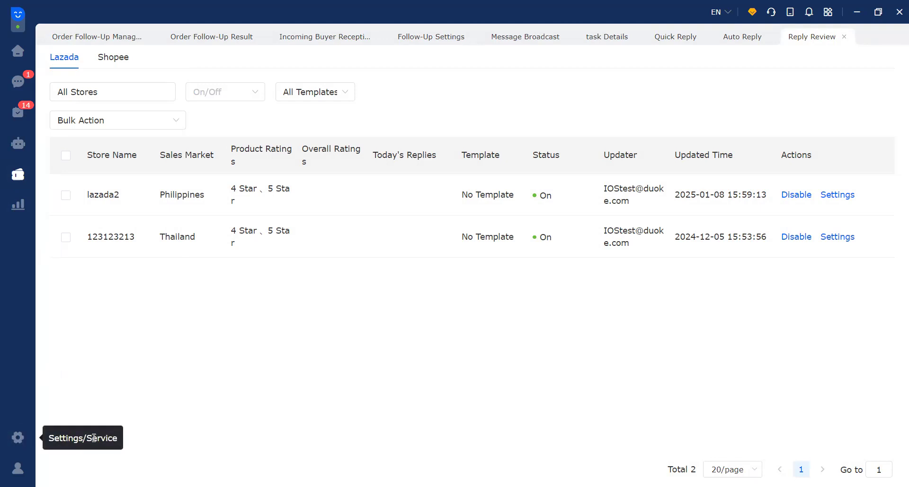
pyautogui.click(16, 441)
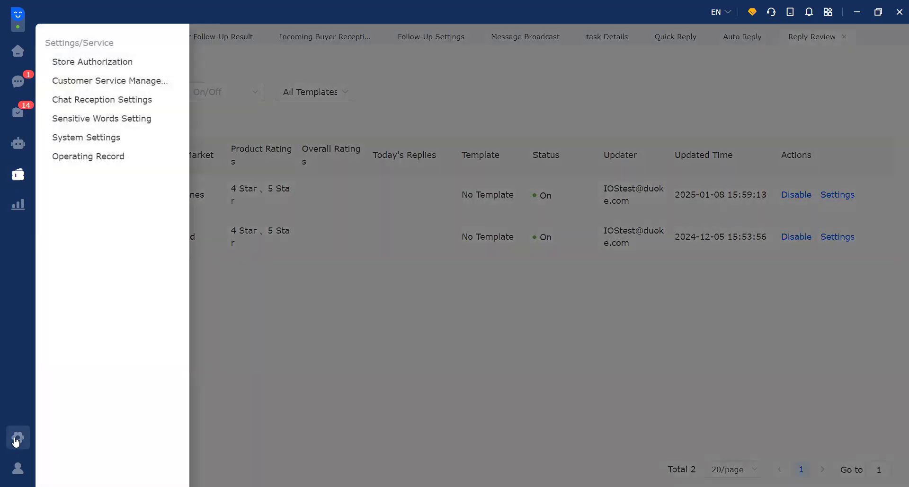
pyautogui.click(101, 88)
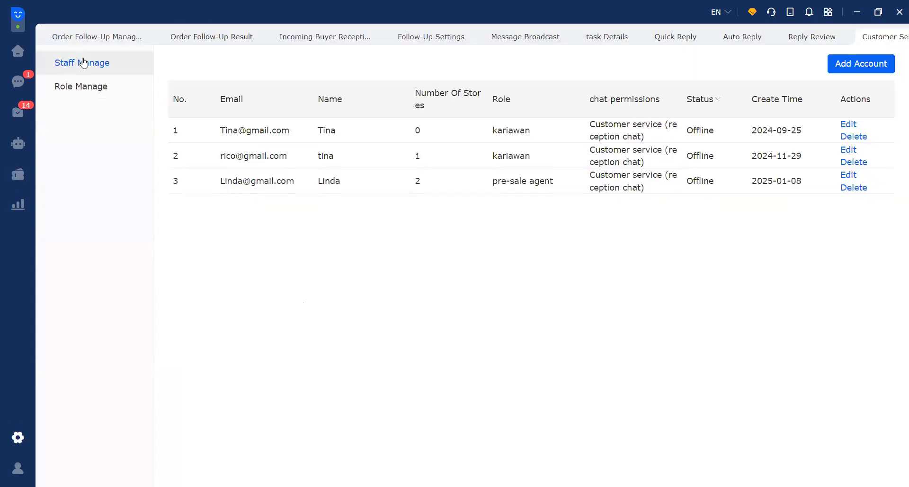
# Step: Open the Add Account form, scroll to its chat permissions, and close it unsaved
pyautogui.click(857, 66)
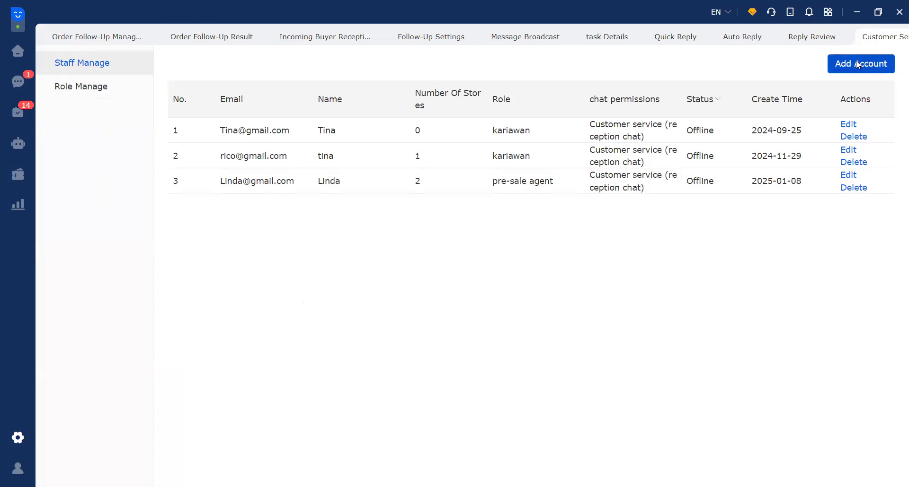
pyautogui.click(357, 171)
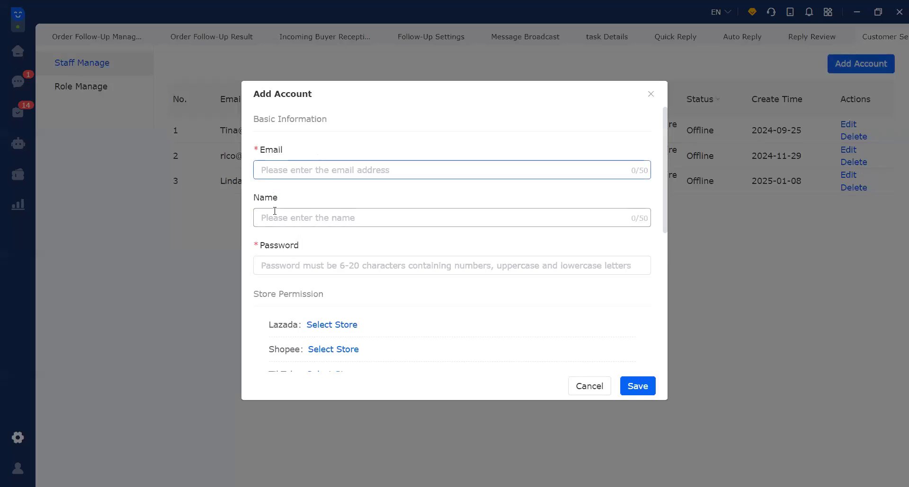
pyautogui.scroll(-5, 274, 211)
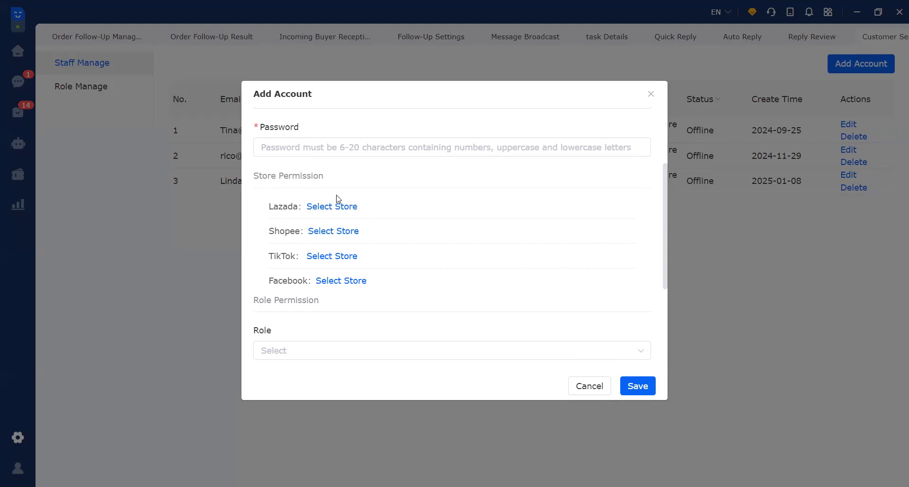
pyautogui.scroll(-2, 331, 267)
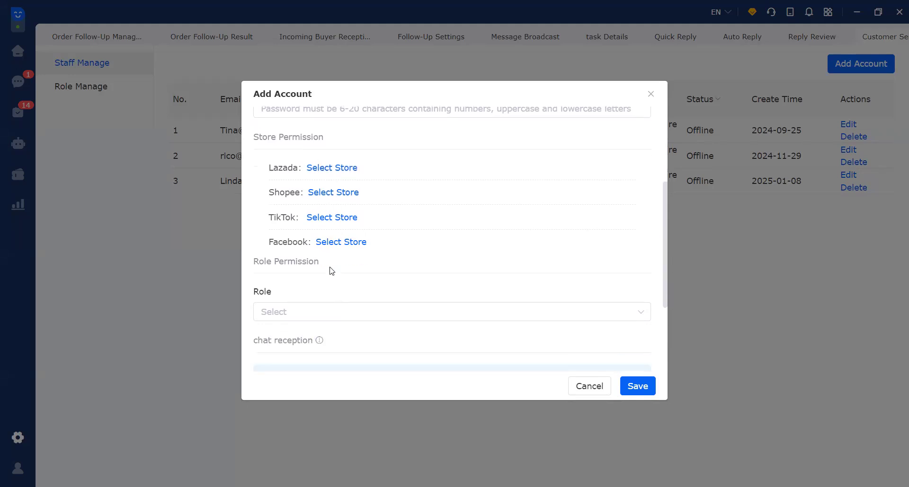
pyautogui.scroll(-3, 387, 258)
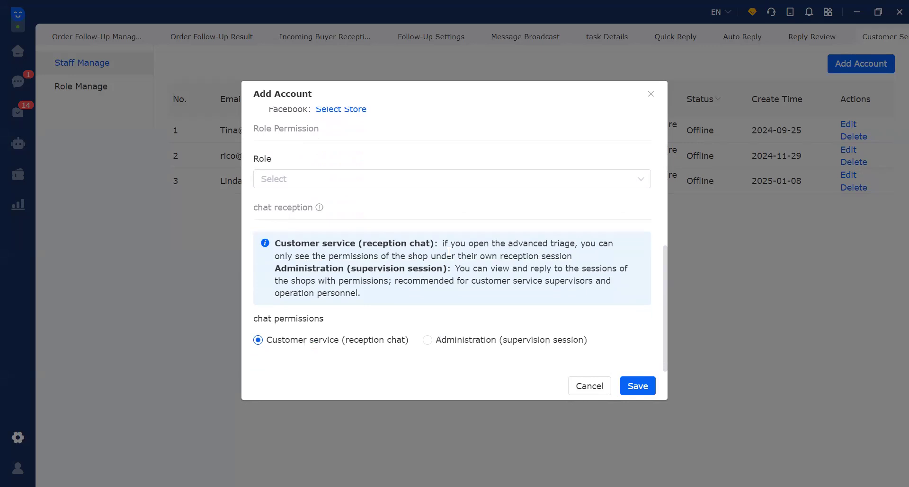
pyautogui.click(650, 94)
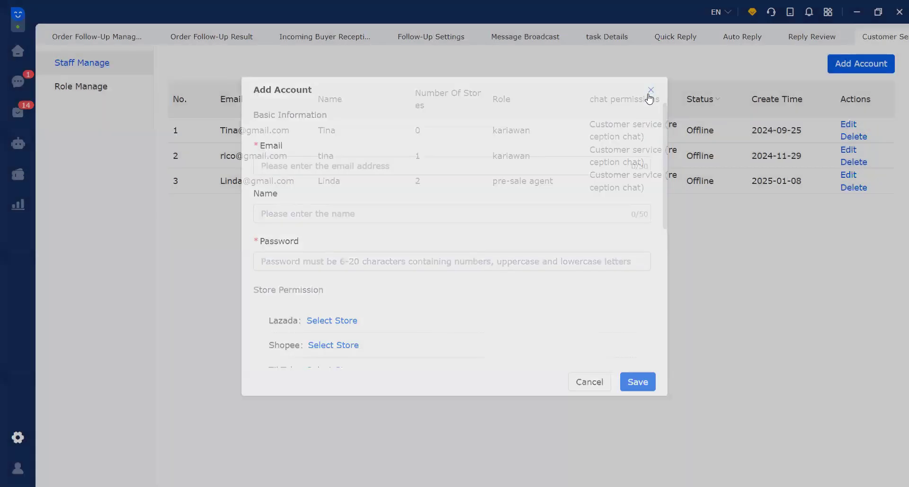
# Step: Review the kariawan role's users and permission list in Role Manage, then return home
pyautogui.click(107, 97)
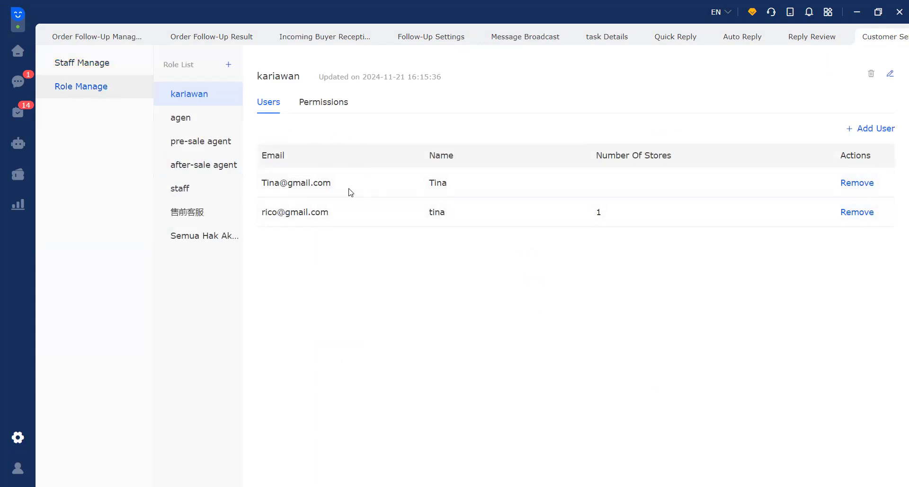
pyautogui.click(333, 110)
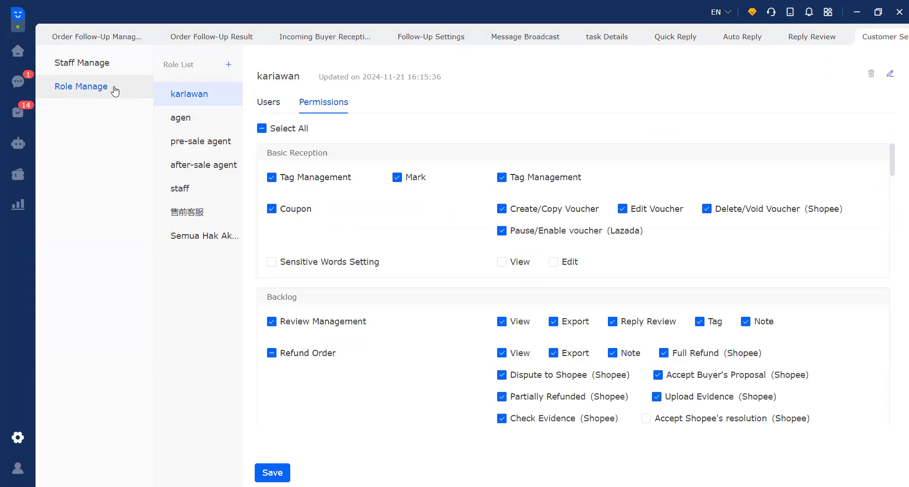
pyautogui.click(269, 105)
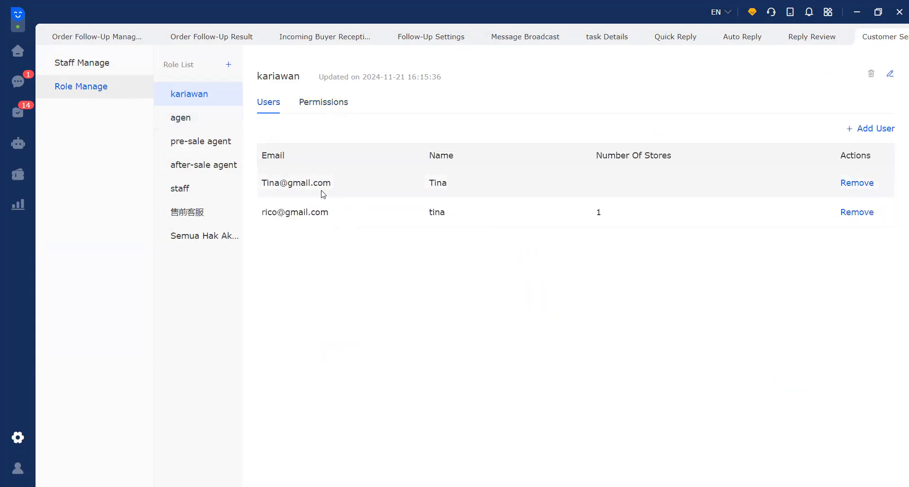
pyautogui.click(323, 113)
pyautogui.scroll(-20, 363, 244)
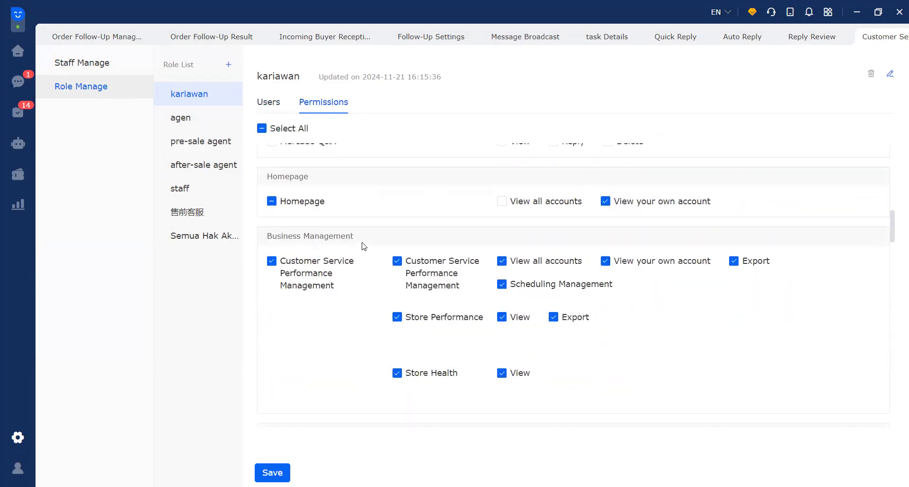
pyautogui.scroll(-15, 362, 292)
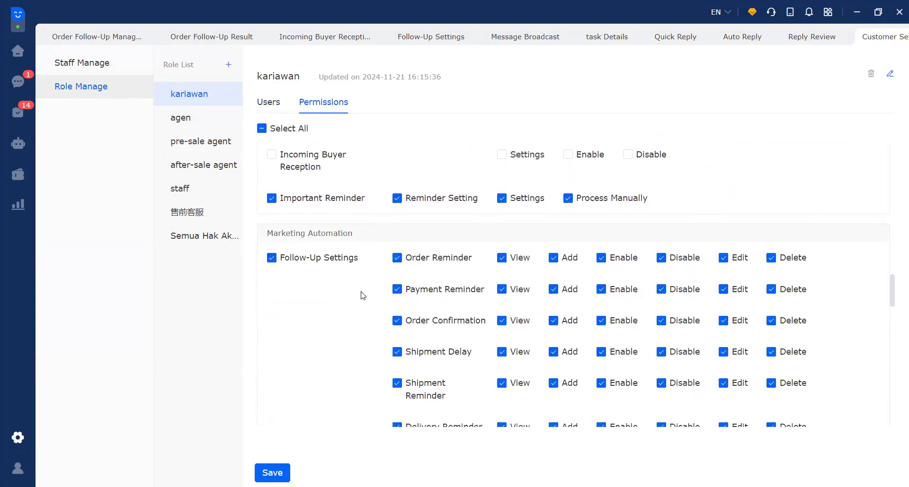
pyautogui.scroll(-10, 362, 292)
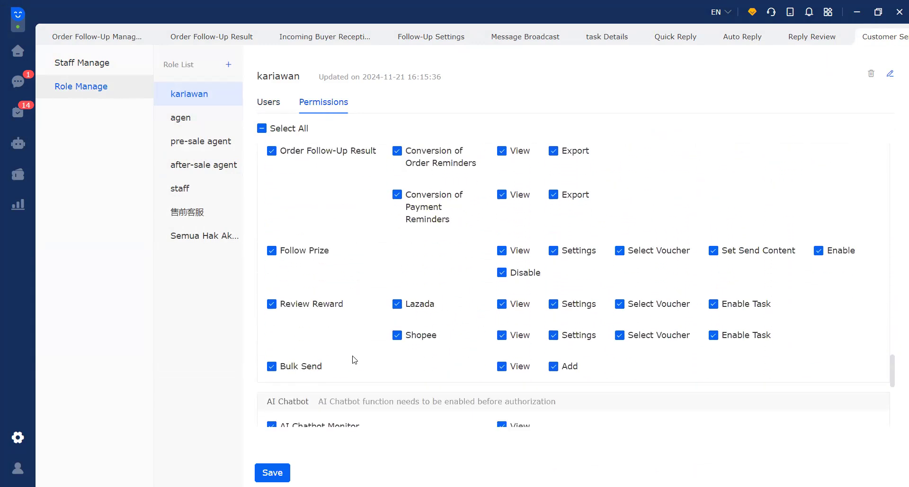
pyautogui.scroll(20, 365, 353)
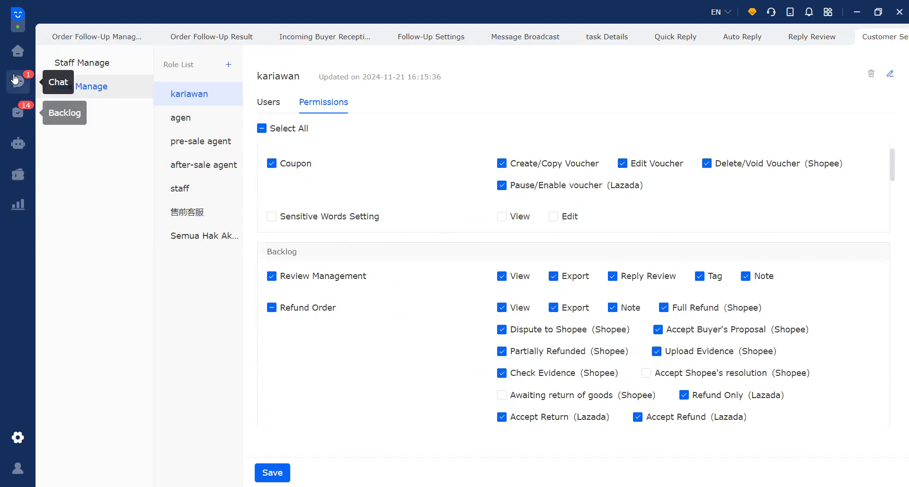
pyautogui.click(18, 51)
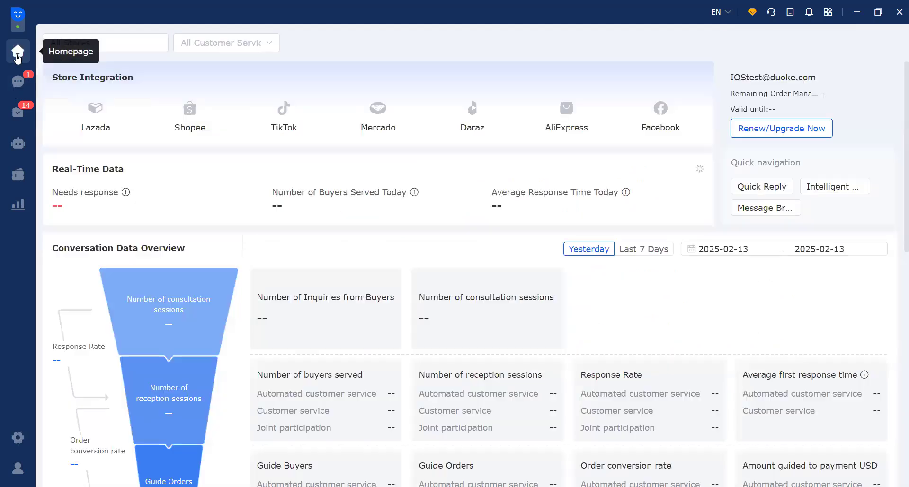
# Step: Switch to the Chat workspace showing the lazada2 buyer conversation
pyautogui.click(19, 83)
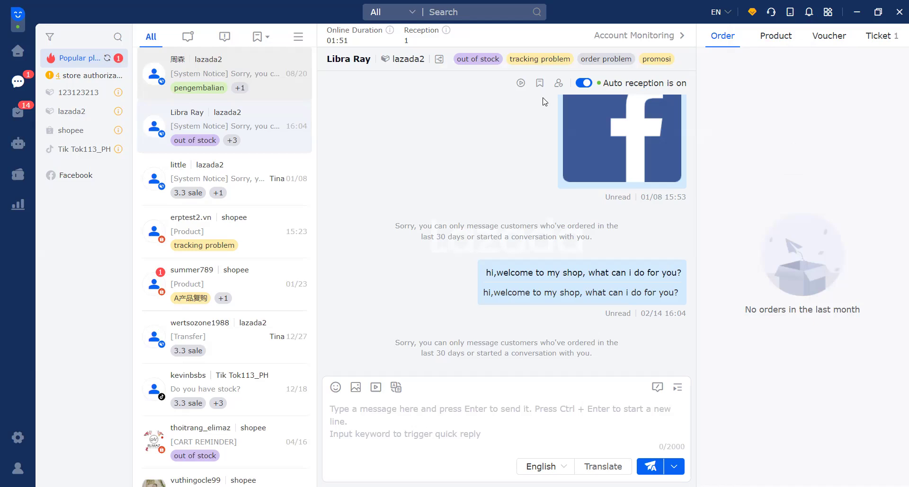
# Step: Open Order Follow-Up Management from the Marketing/Tools menu to see reminder performance figures
pyautogui.click(19, 183)
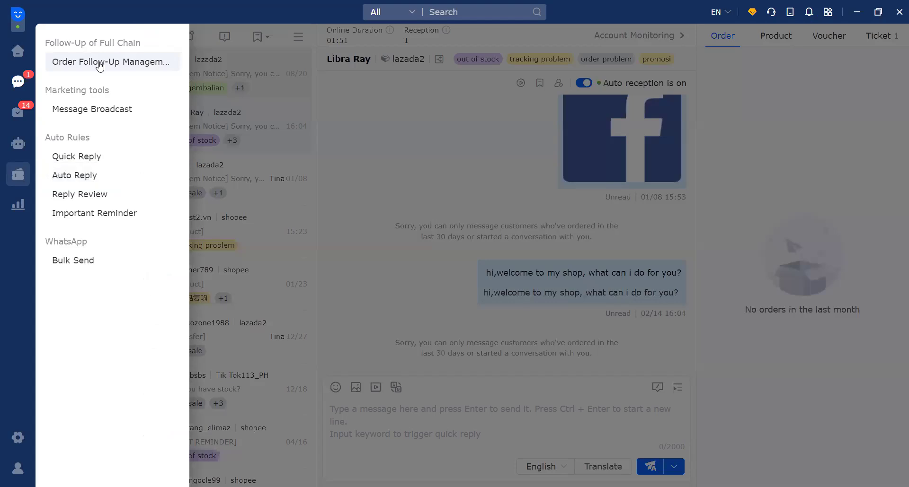
pyautogui.click(98, 63)
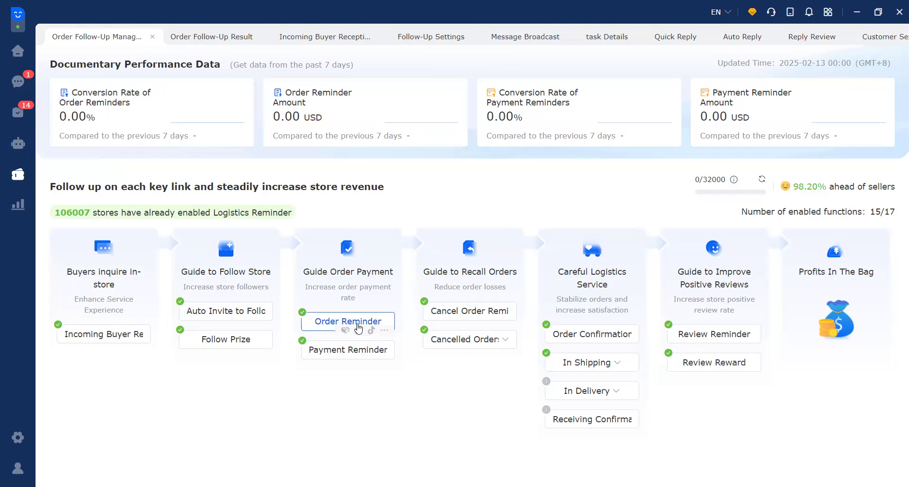
pyautogui.click(317, 323)
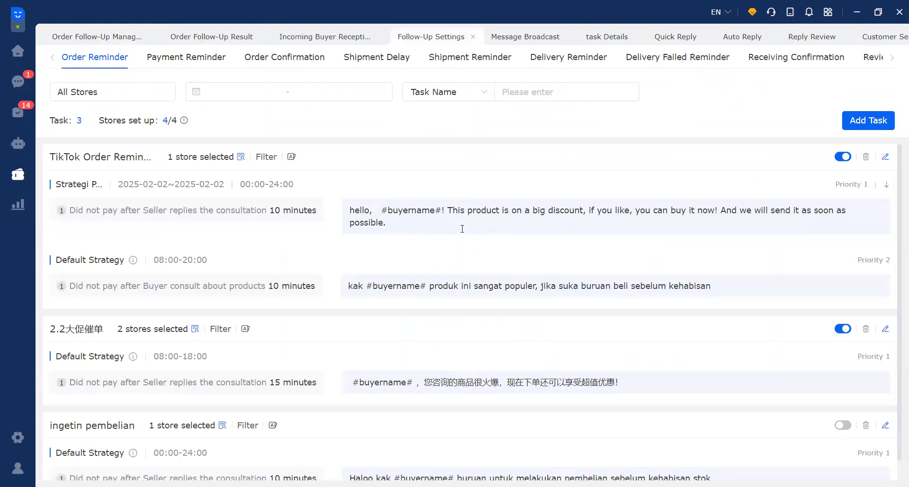
pyautogui.scroll(-1, 469, 374)
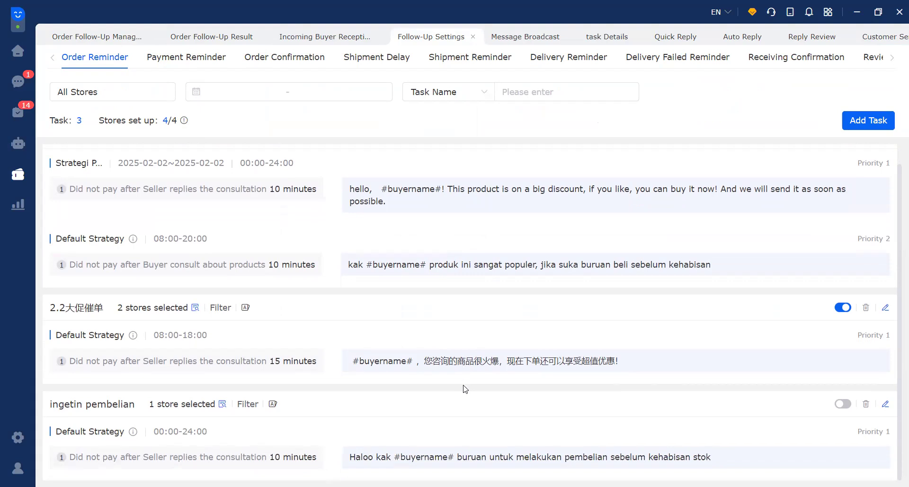
pyautogui.scroll(1, 465, 389)
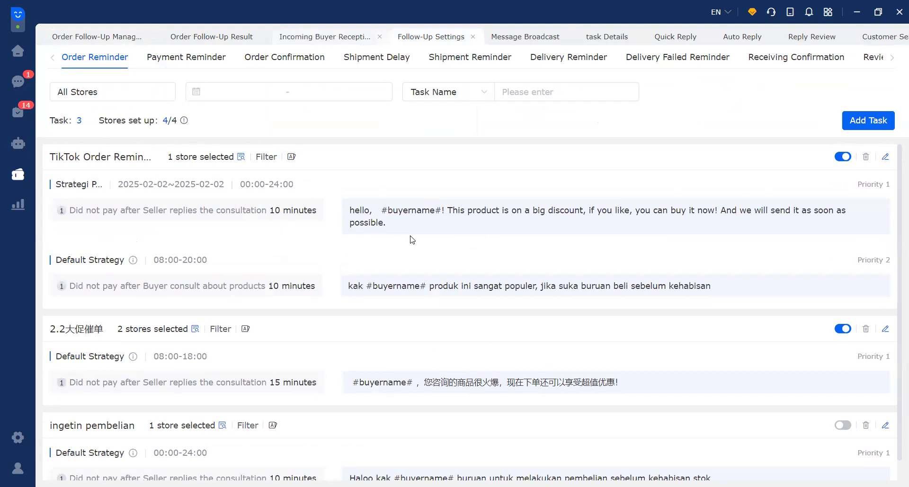
pyautogui.moveTo(413, 239)
pyautogui.click(96, 42)
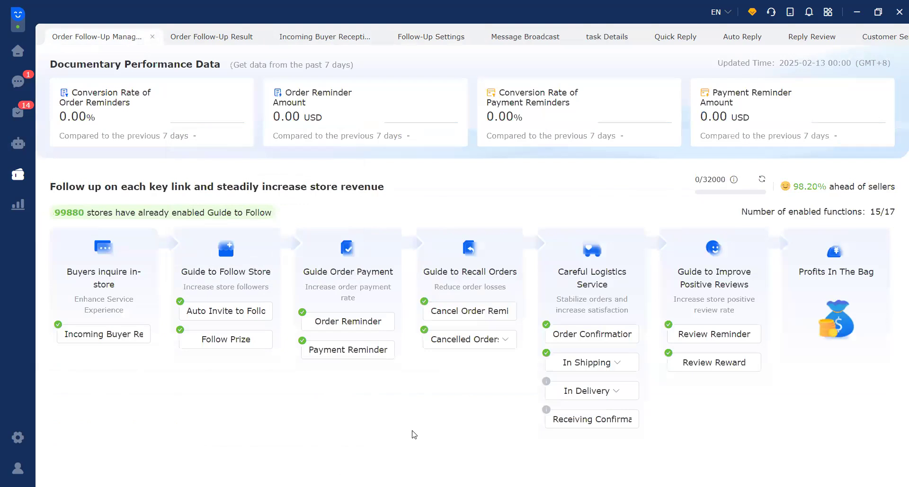
pyautogui.click(16, 146)
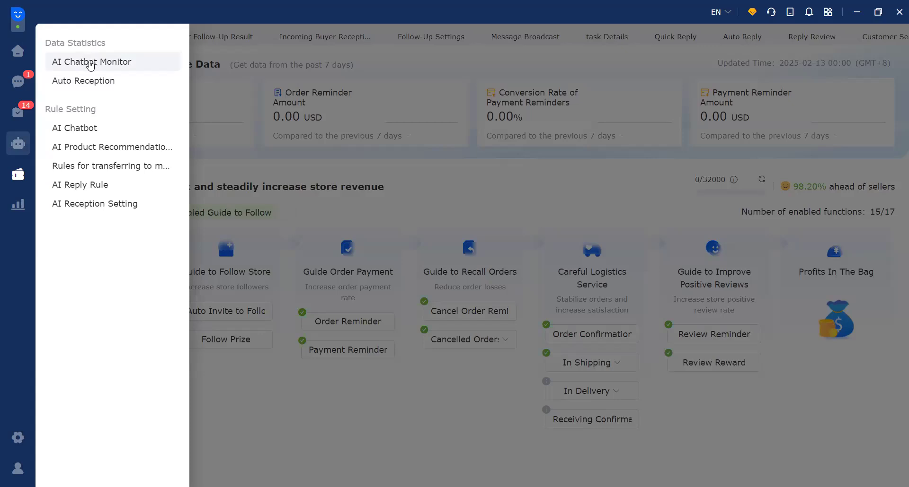
pyautogui.click(251, 164)
pyautogui.moveTo(130, 123)
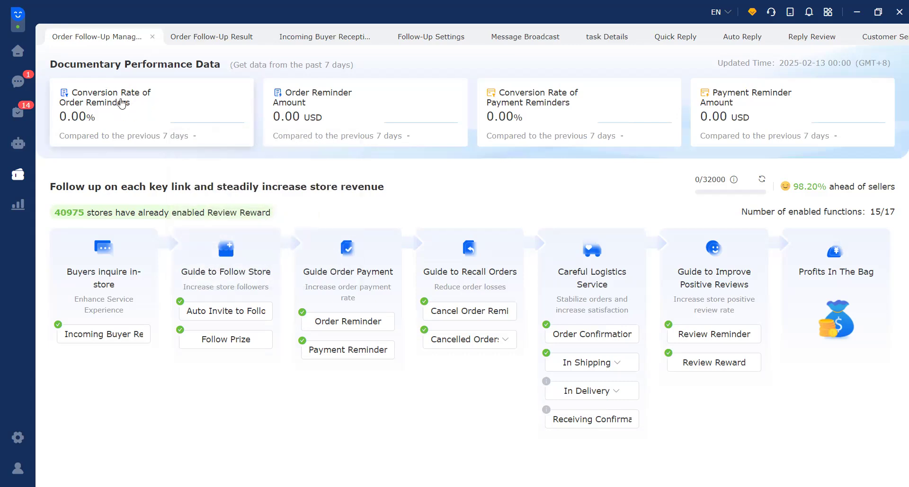
# Step: Review the order-reminder conversion results for 2025-02-06 to 2025-02-12, which show zero conversions
pyautogui.click(136, 103)
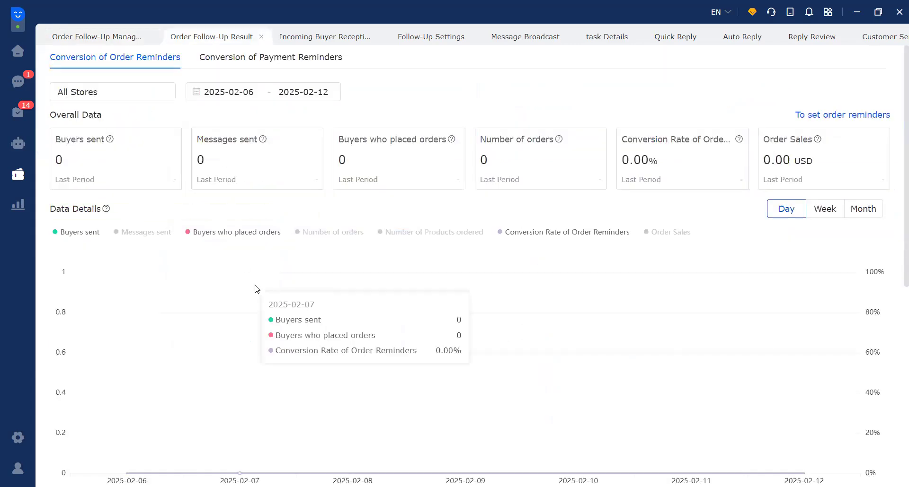
pyautogui.scroll(-2, 226, 267)
pyautogui.scroll(-2, 227, 278)
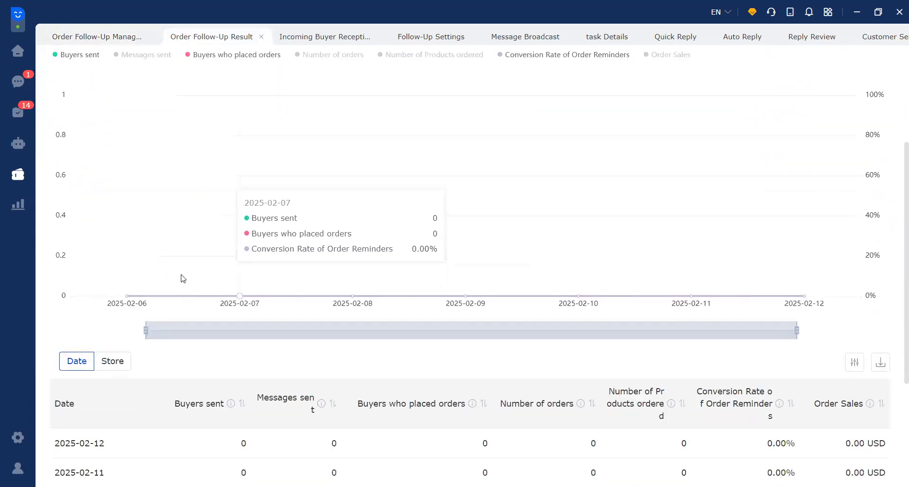
pyautogui.scroll(-3, 164, 280)
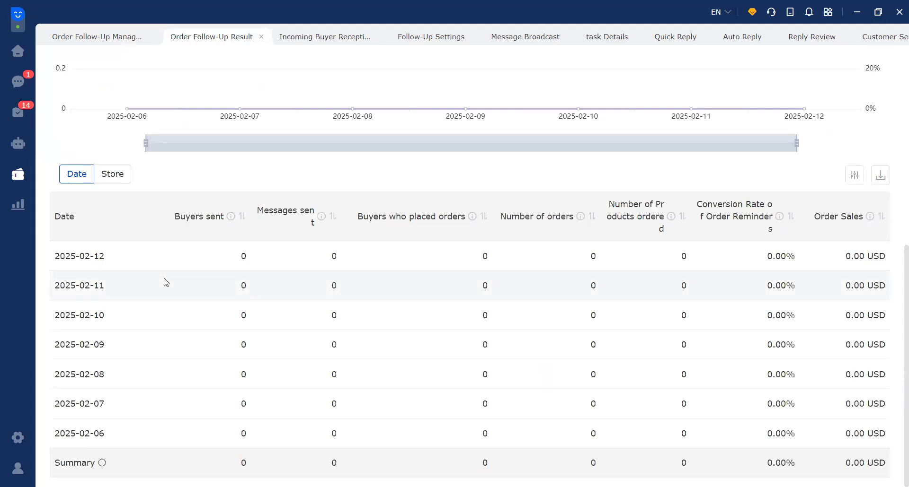
pyautogui.scroll(6, 166, 283)
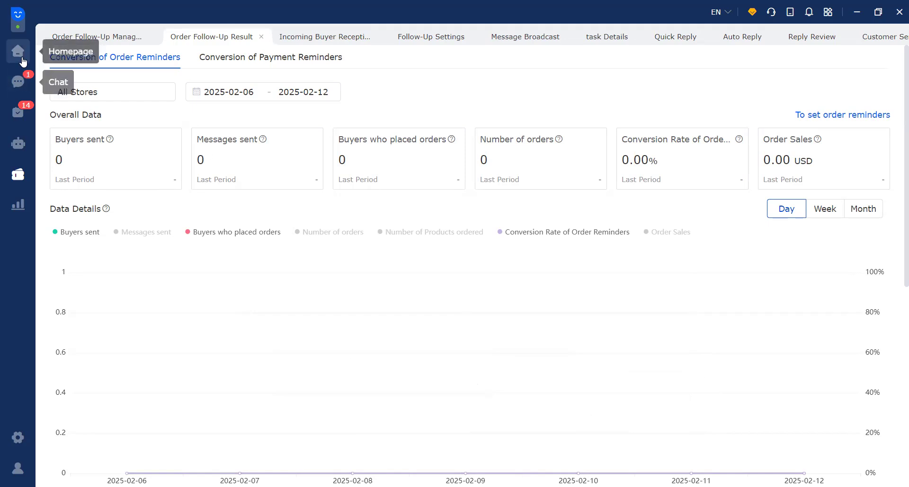
pyautogui.click(18, 205)
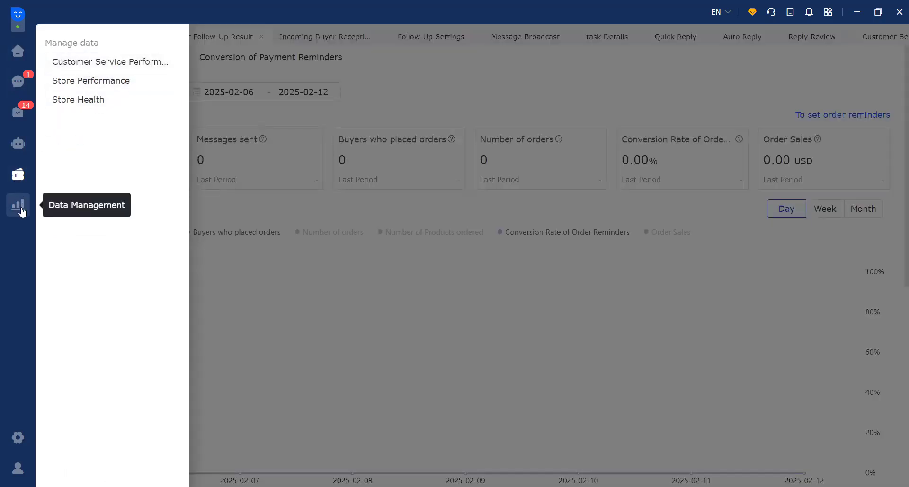
# Step: Open the Store Performance table for 2025-02-13, showing zero chats, replies and customers across four stores
pyautogui.click(99, 81)
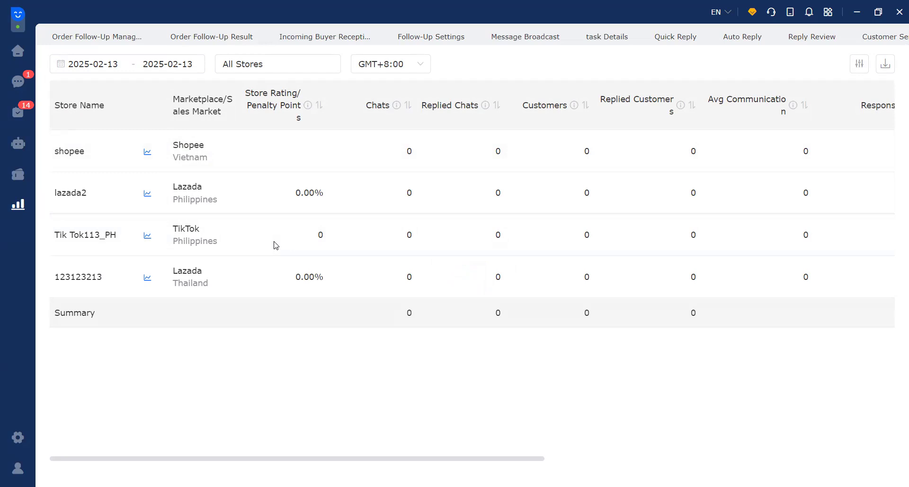
pyautogui.click(18, 212)
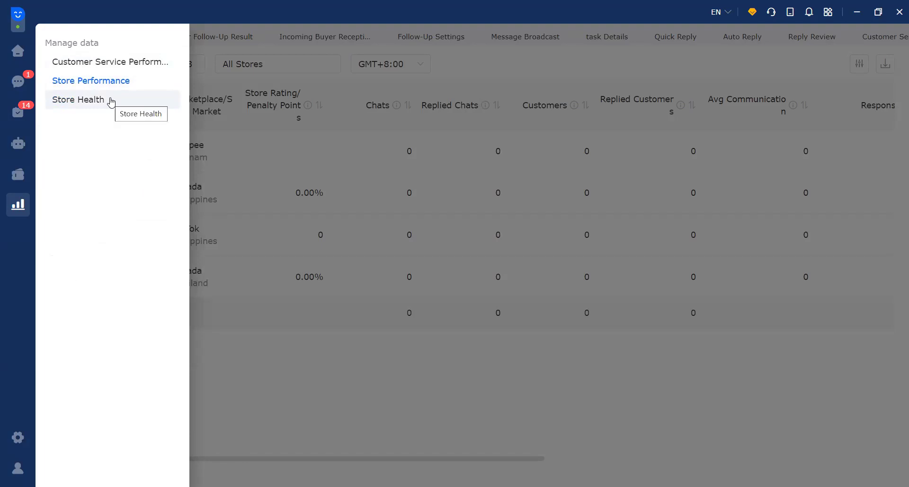
pyautogui.click(111, 101)
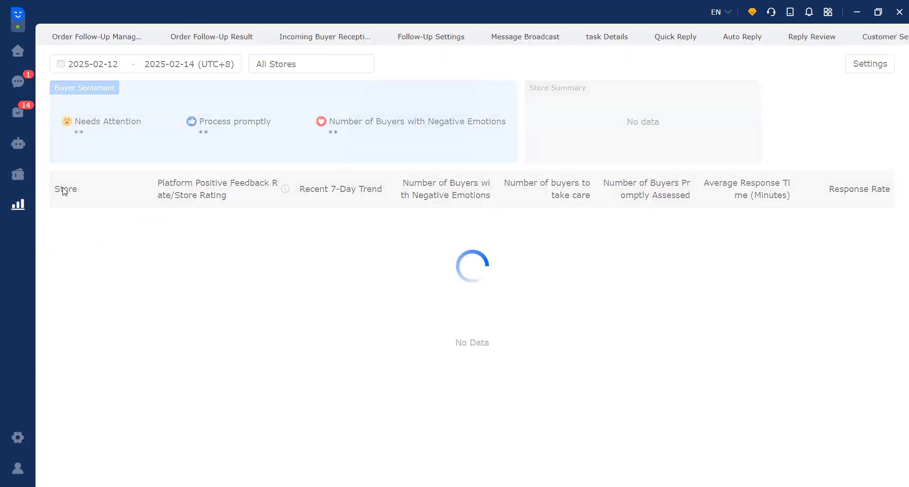
pyautogui.click(18, 207)
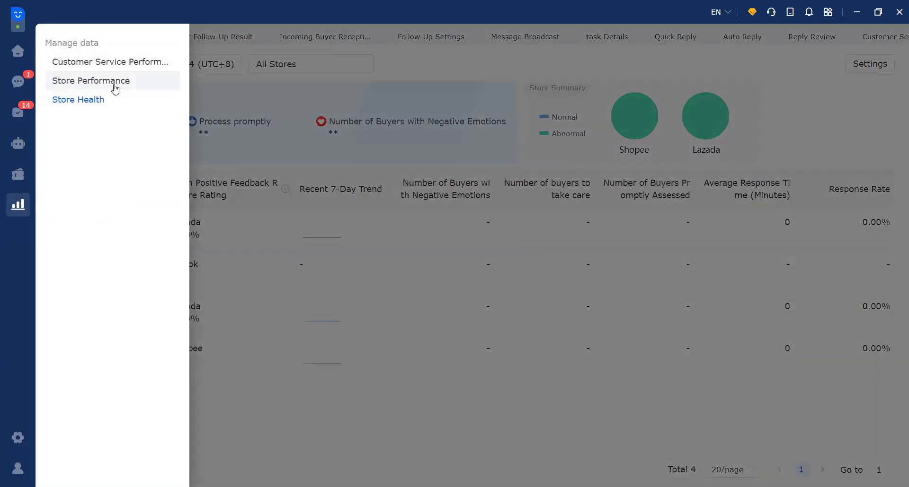
pyautogui.click(115, 82)
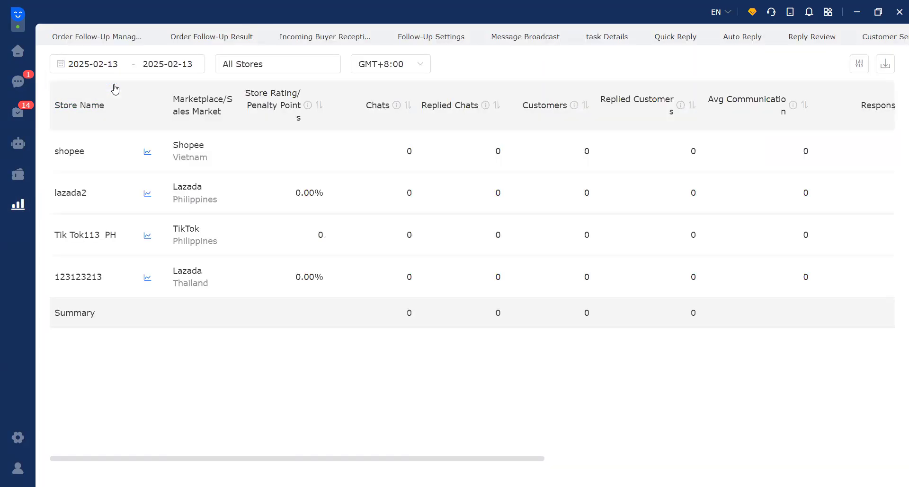